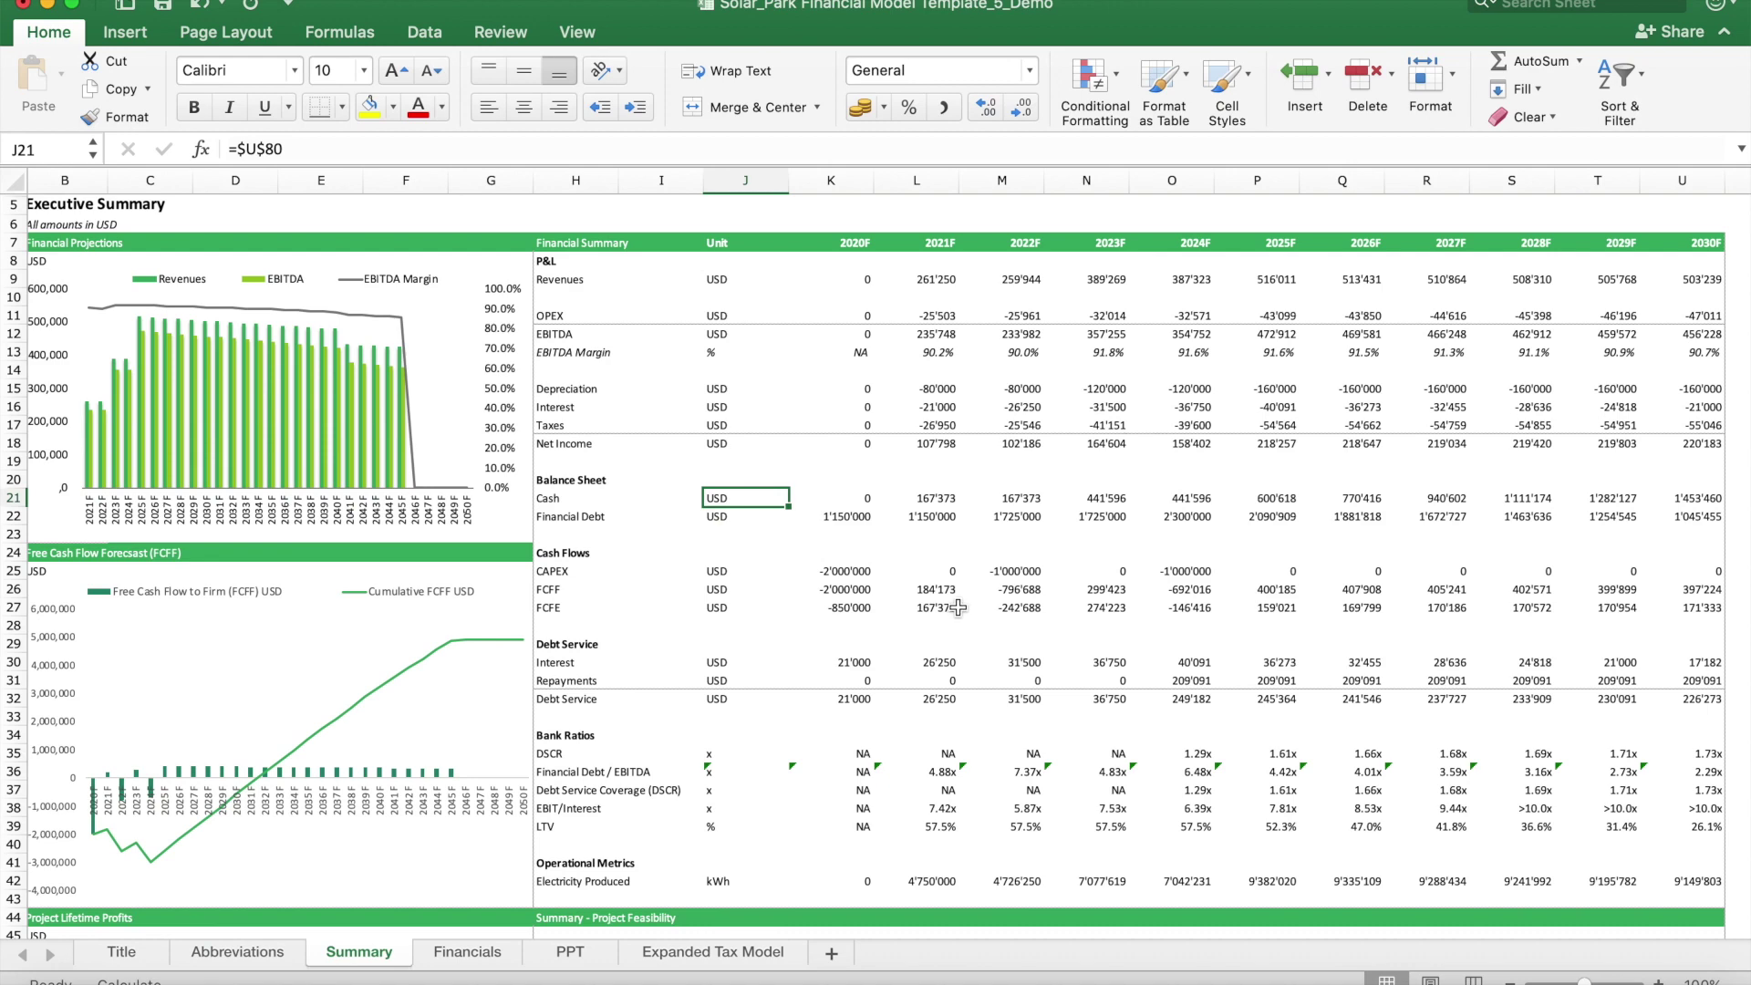
Step: Scroll down the Summary sheet to the scaling factors, key value drivers and IRR sensitivity tables
scroll(957, 607, "down", 15)
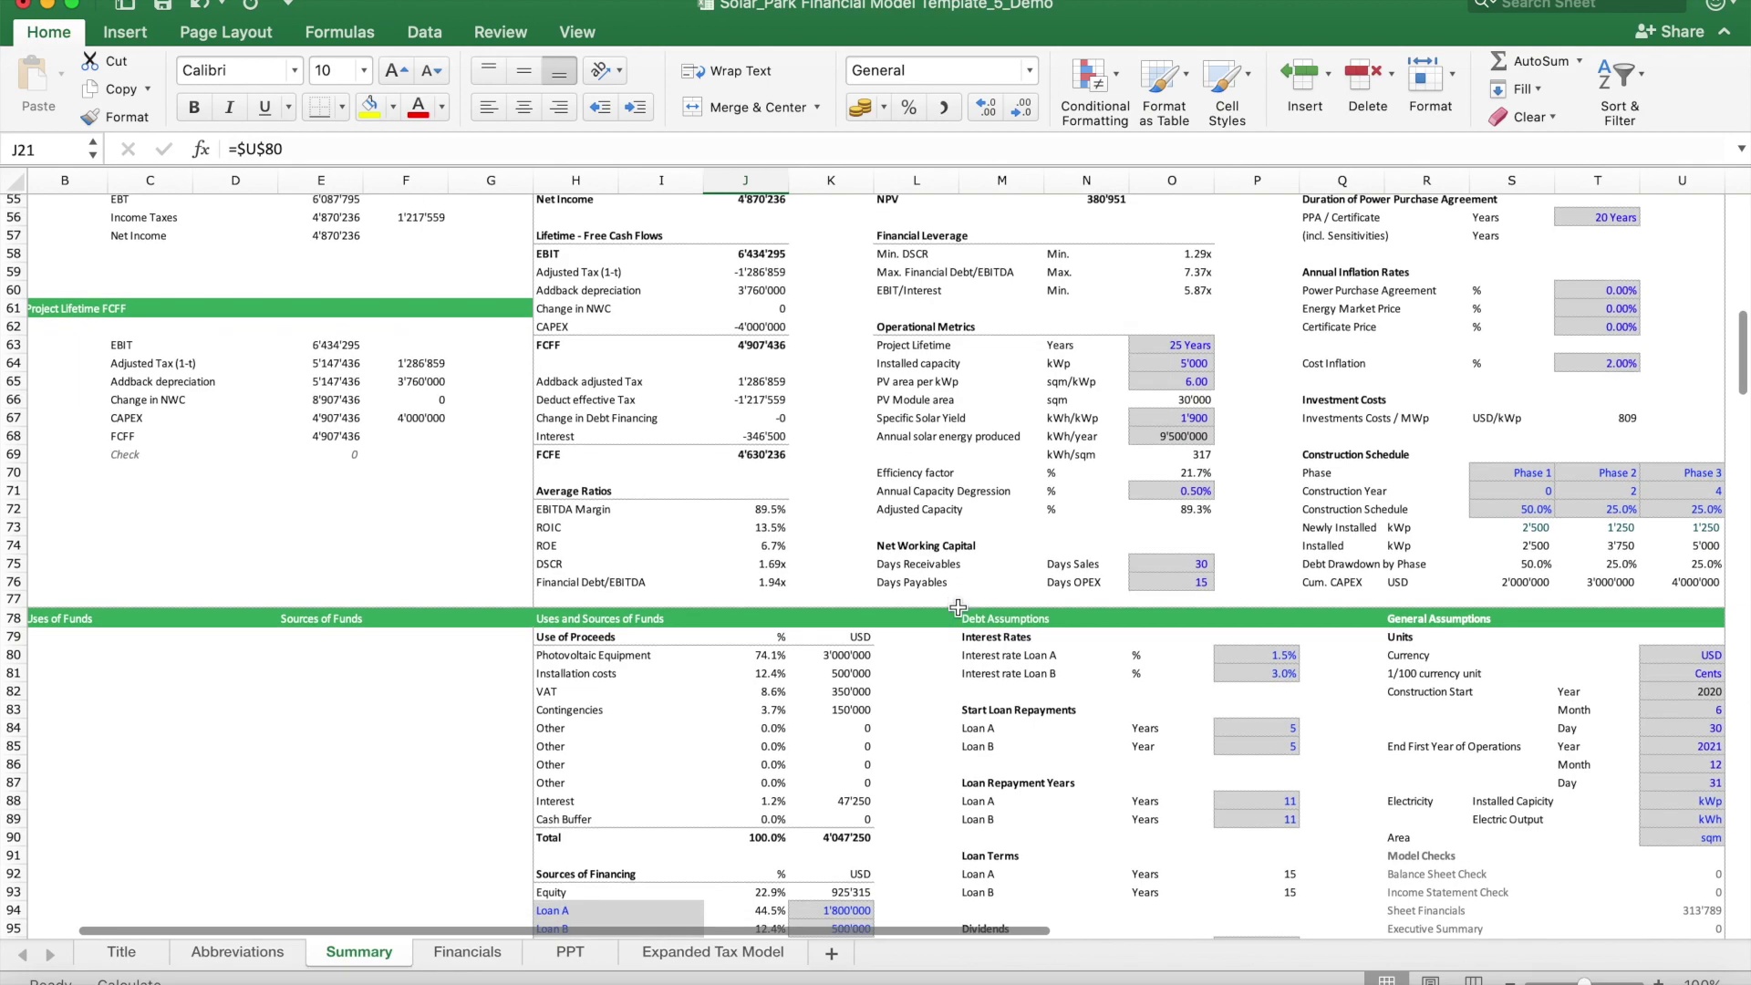
scroll(957, 608, "up", 16)
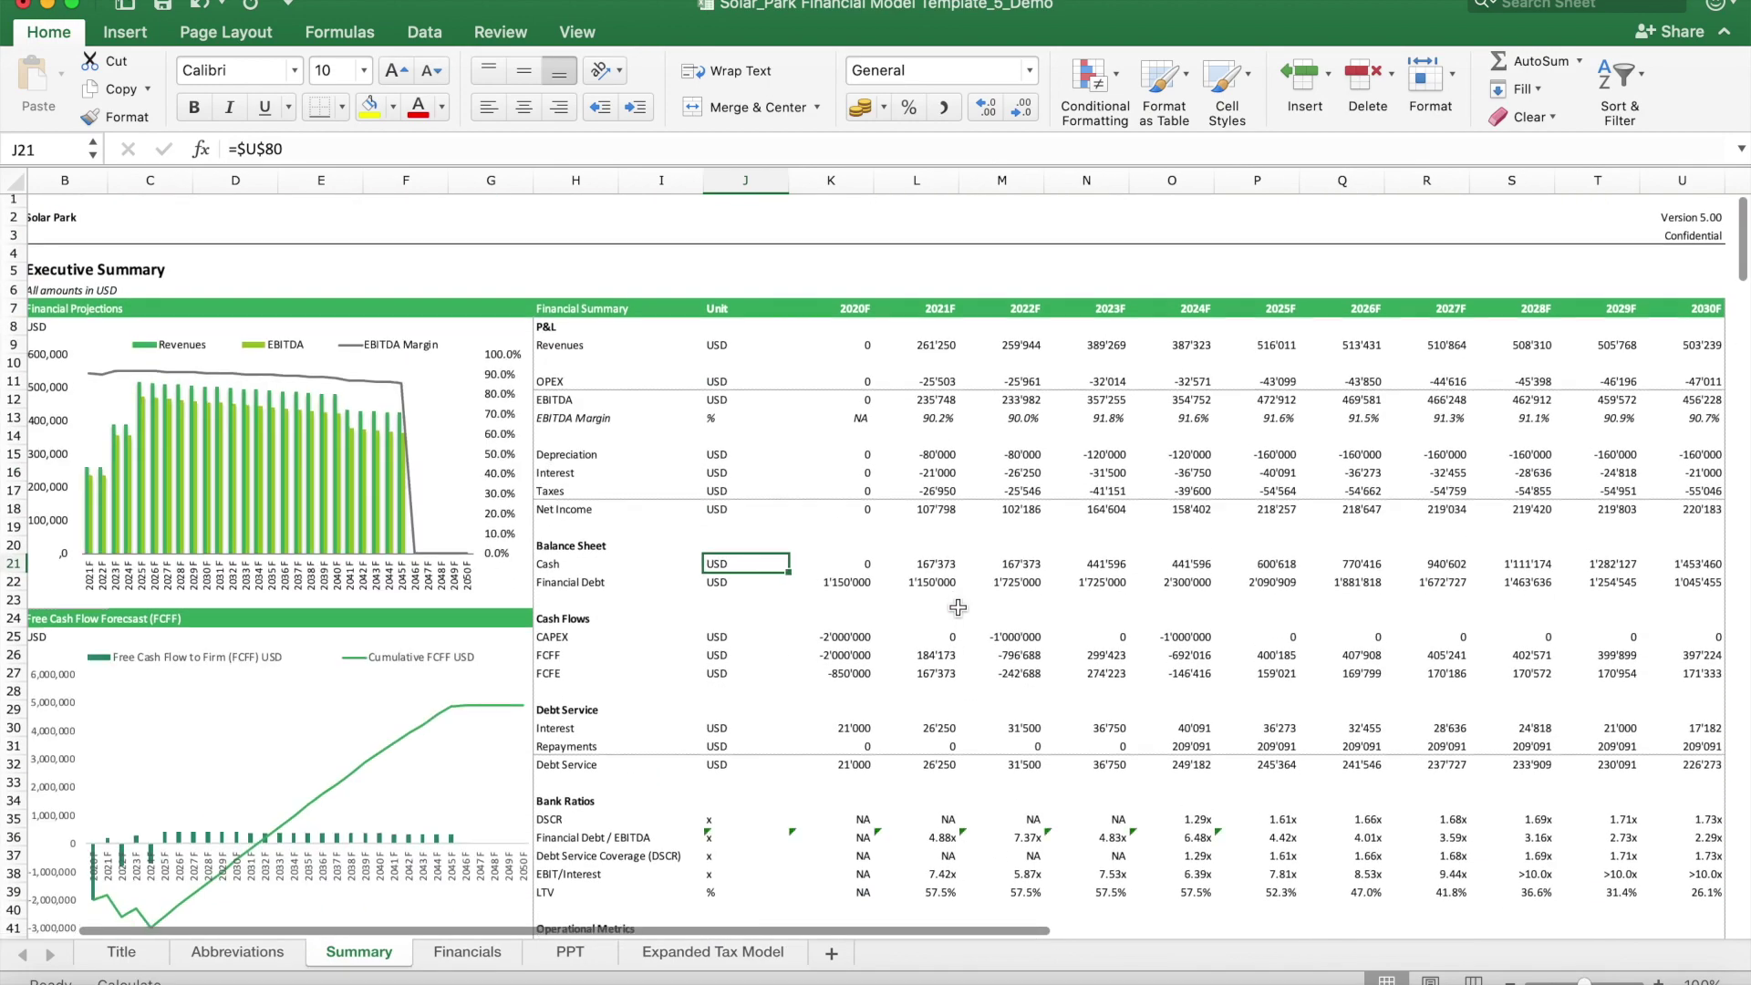
scroll(958, 607, "down", 7)
scroll(957, 607, "up", 7)
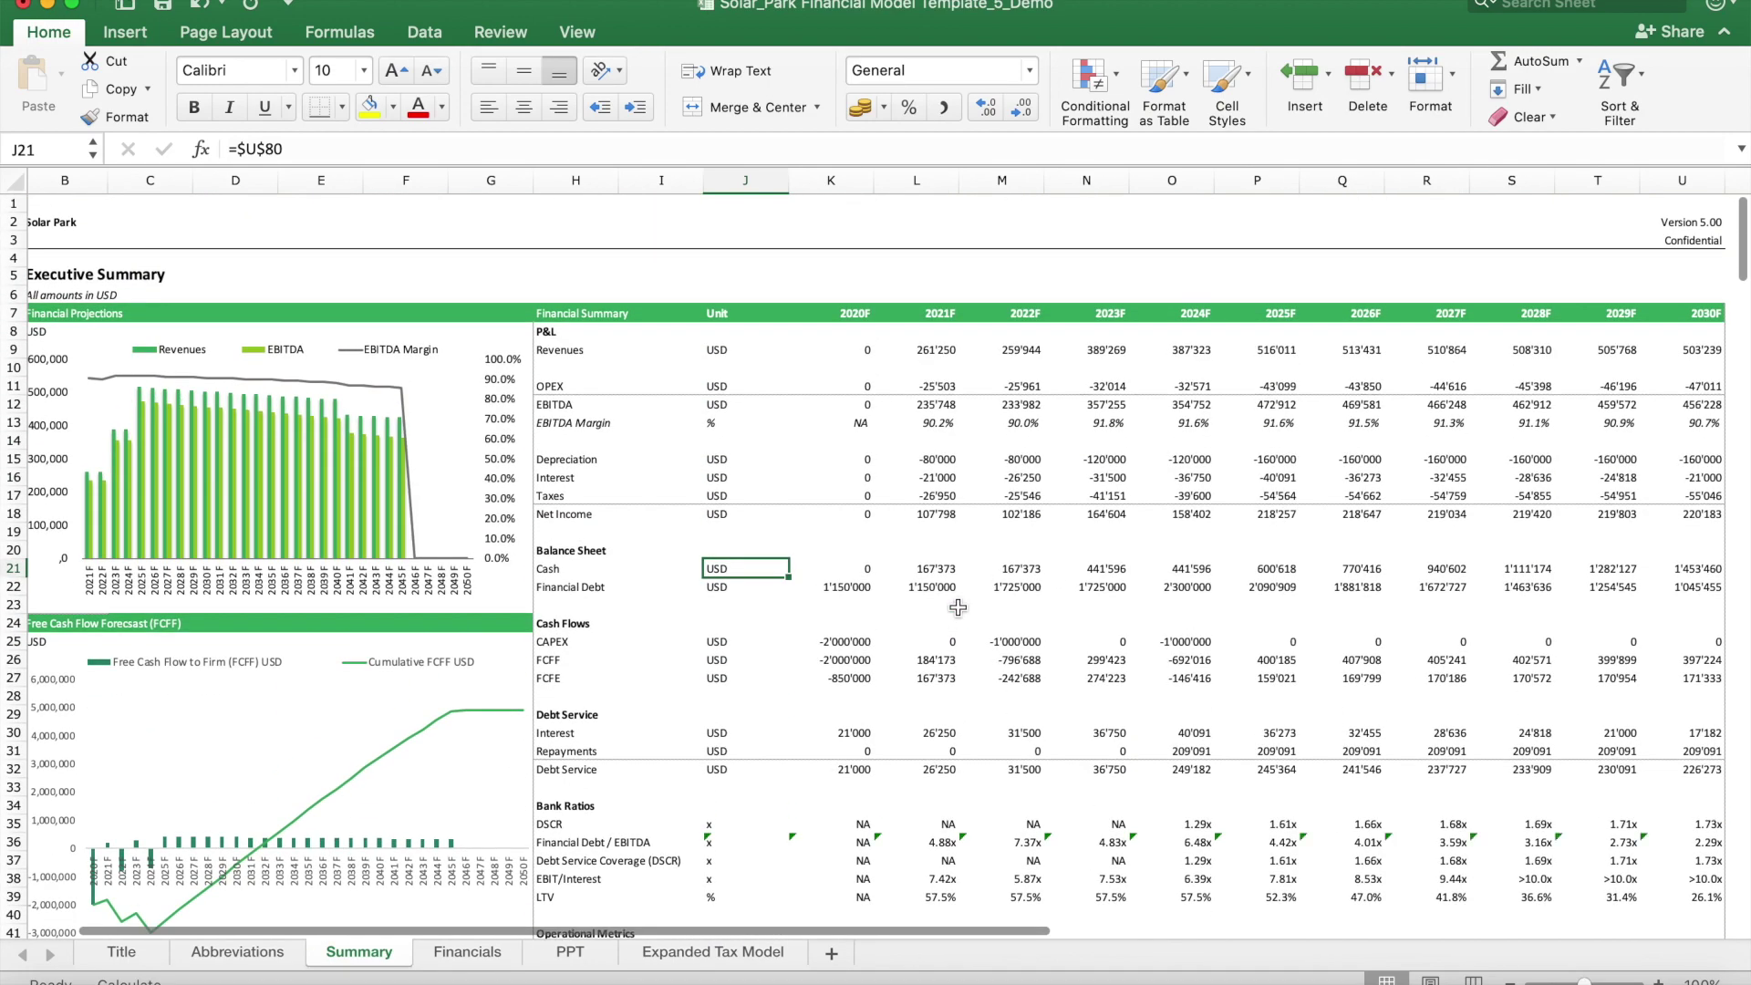
scroll(957, 608, "down", 8)
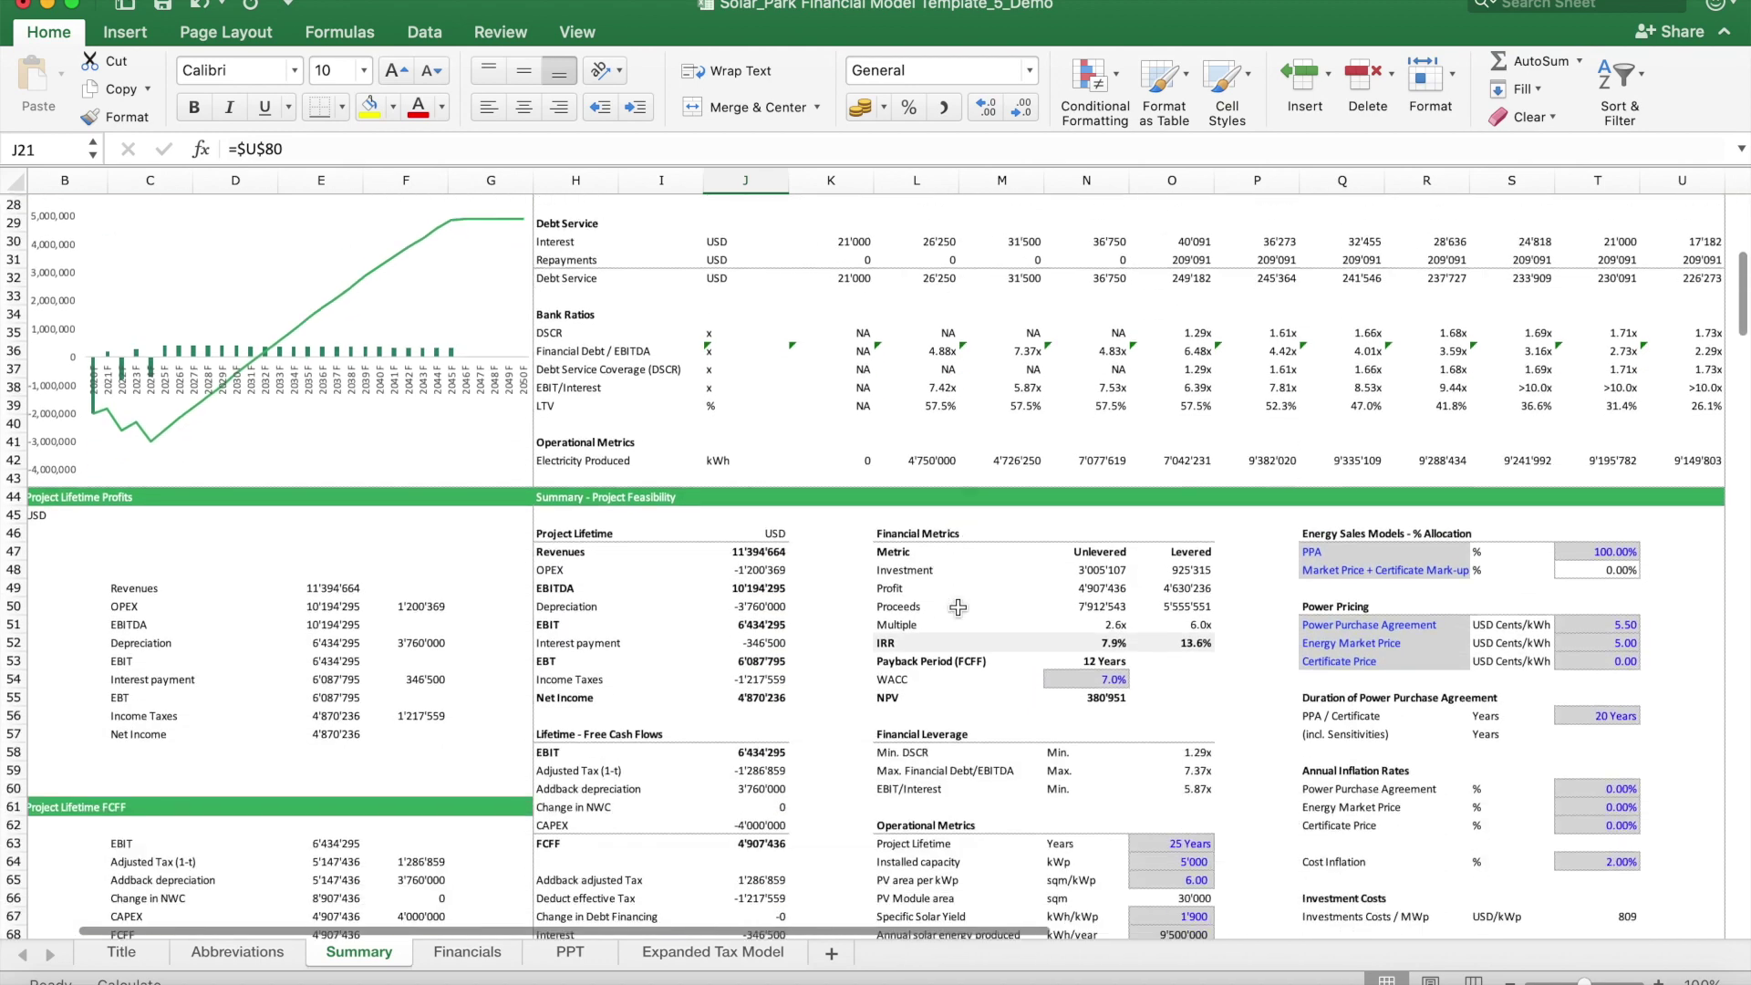
scroll(957, 608, "down", 5)
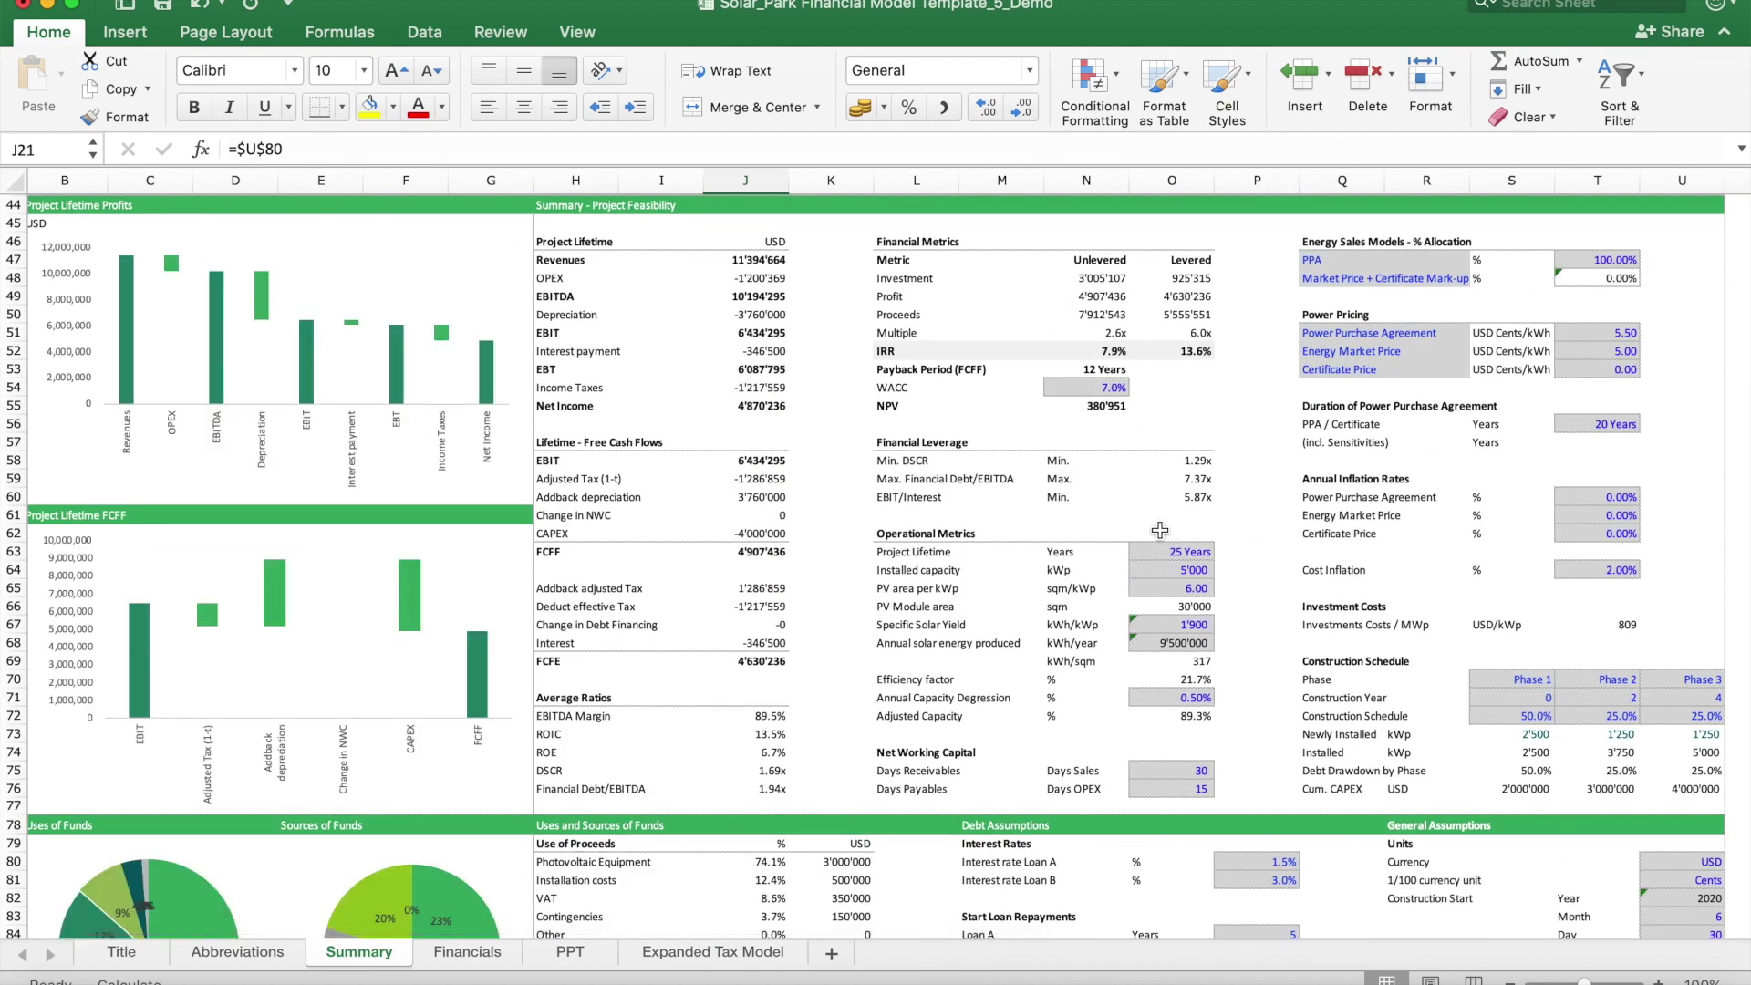
scroll(730, 281, "down", 10)
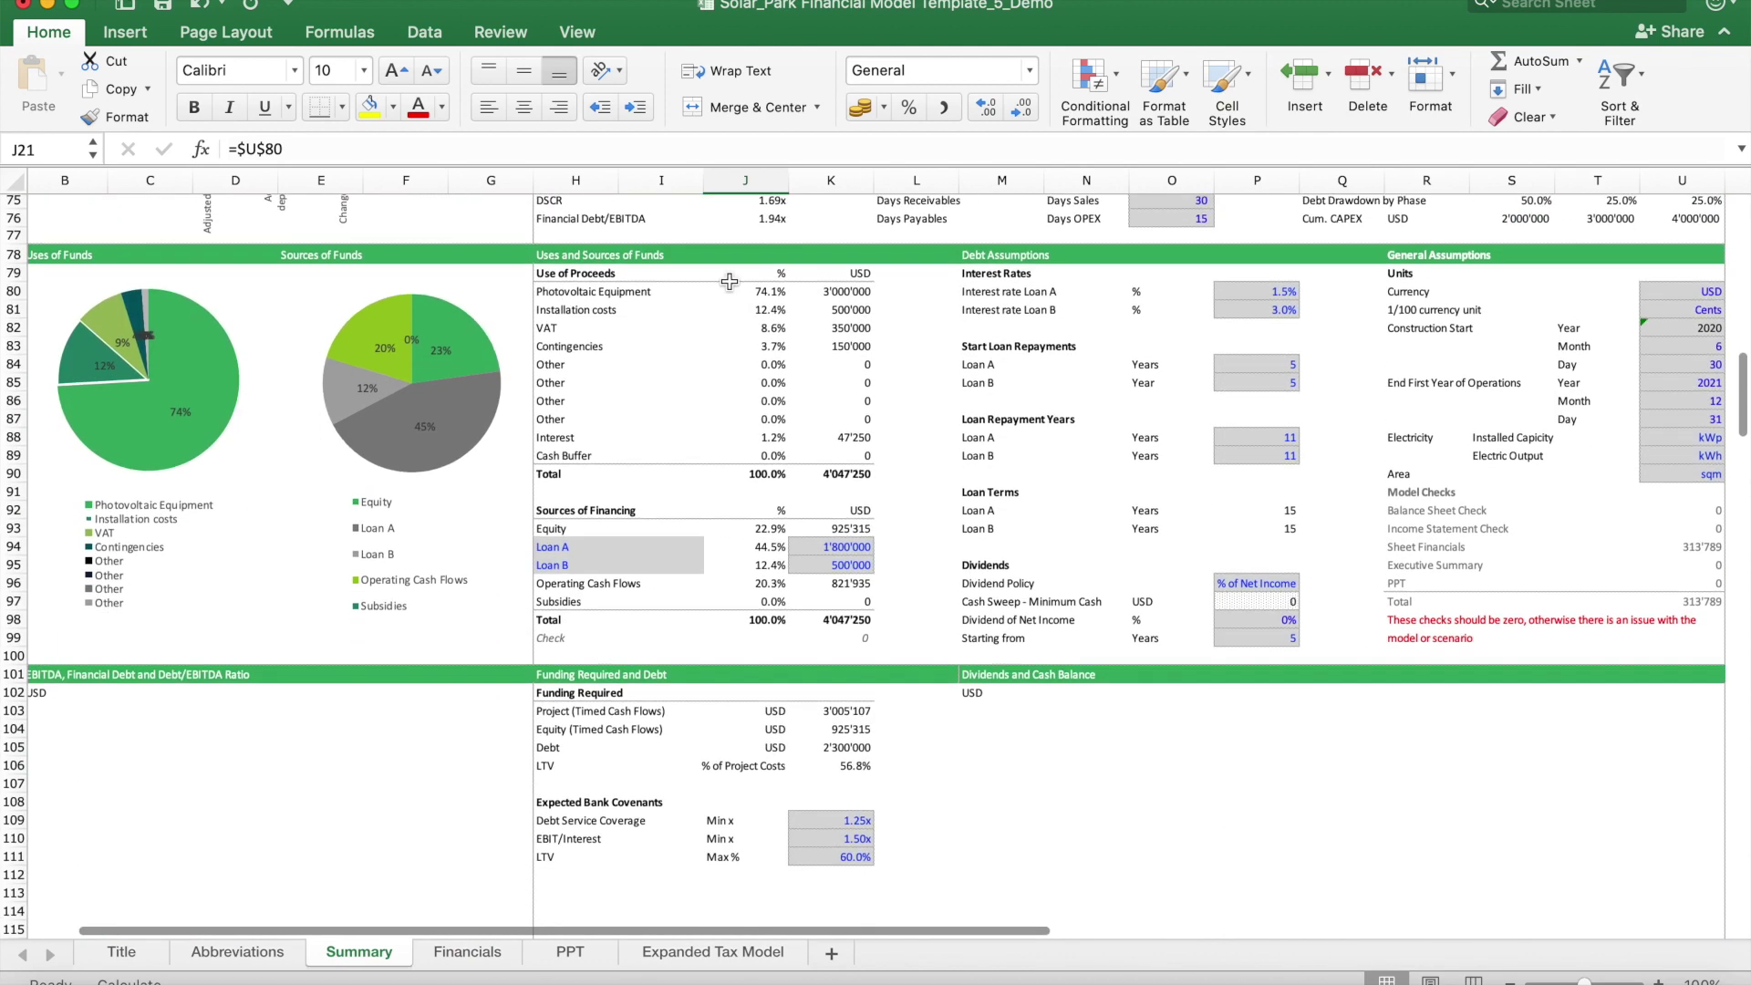
scroll(1159, 495, "down", 7)
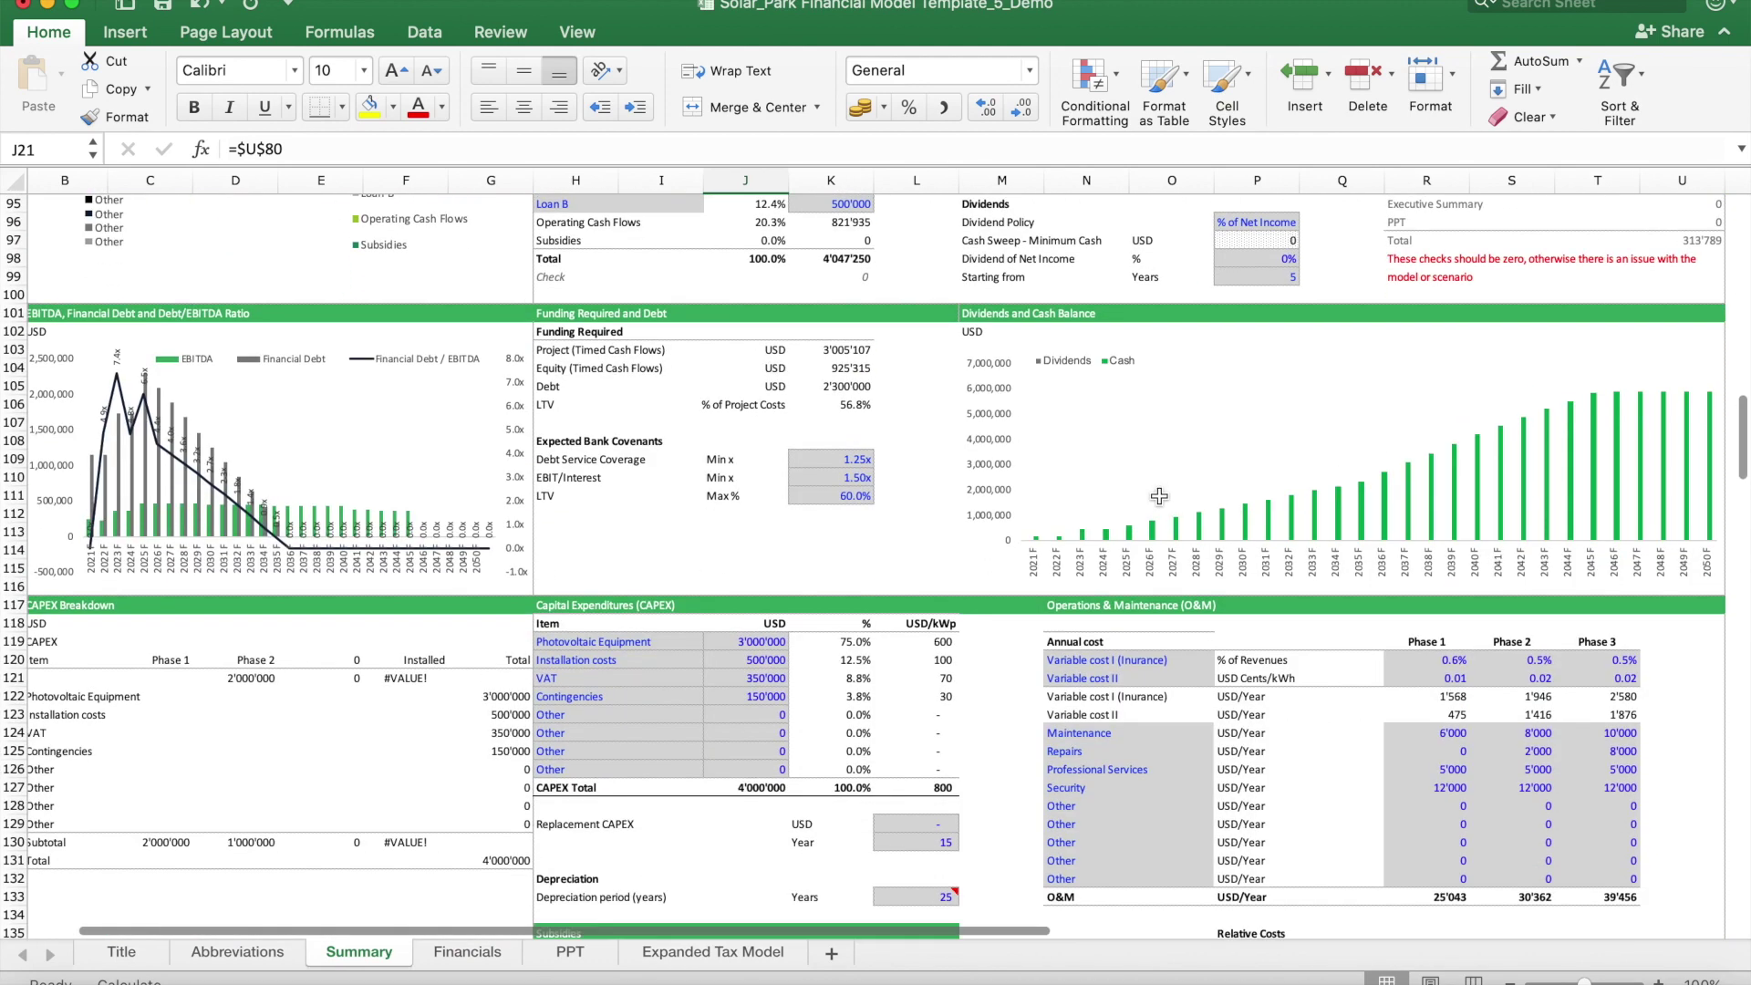
scroll(1159, 495, "down", 3)
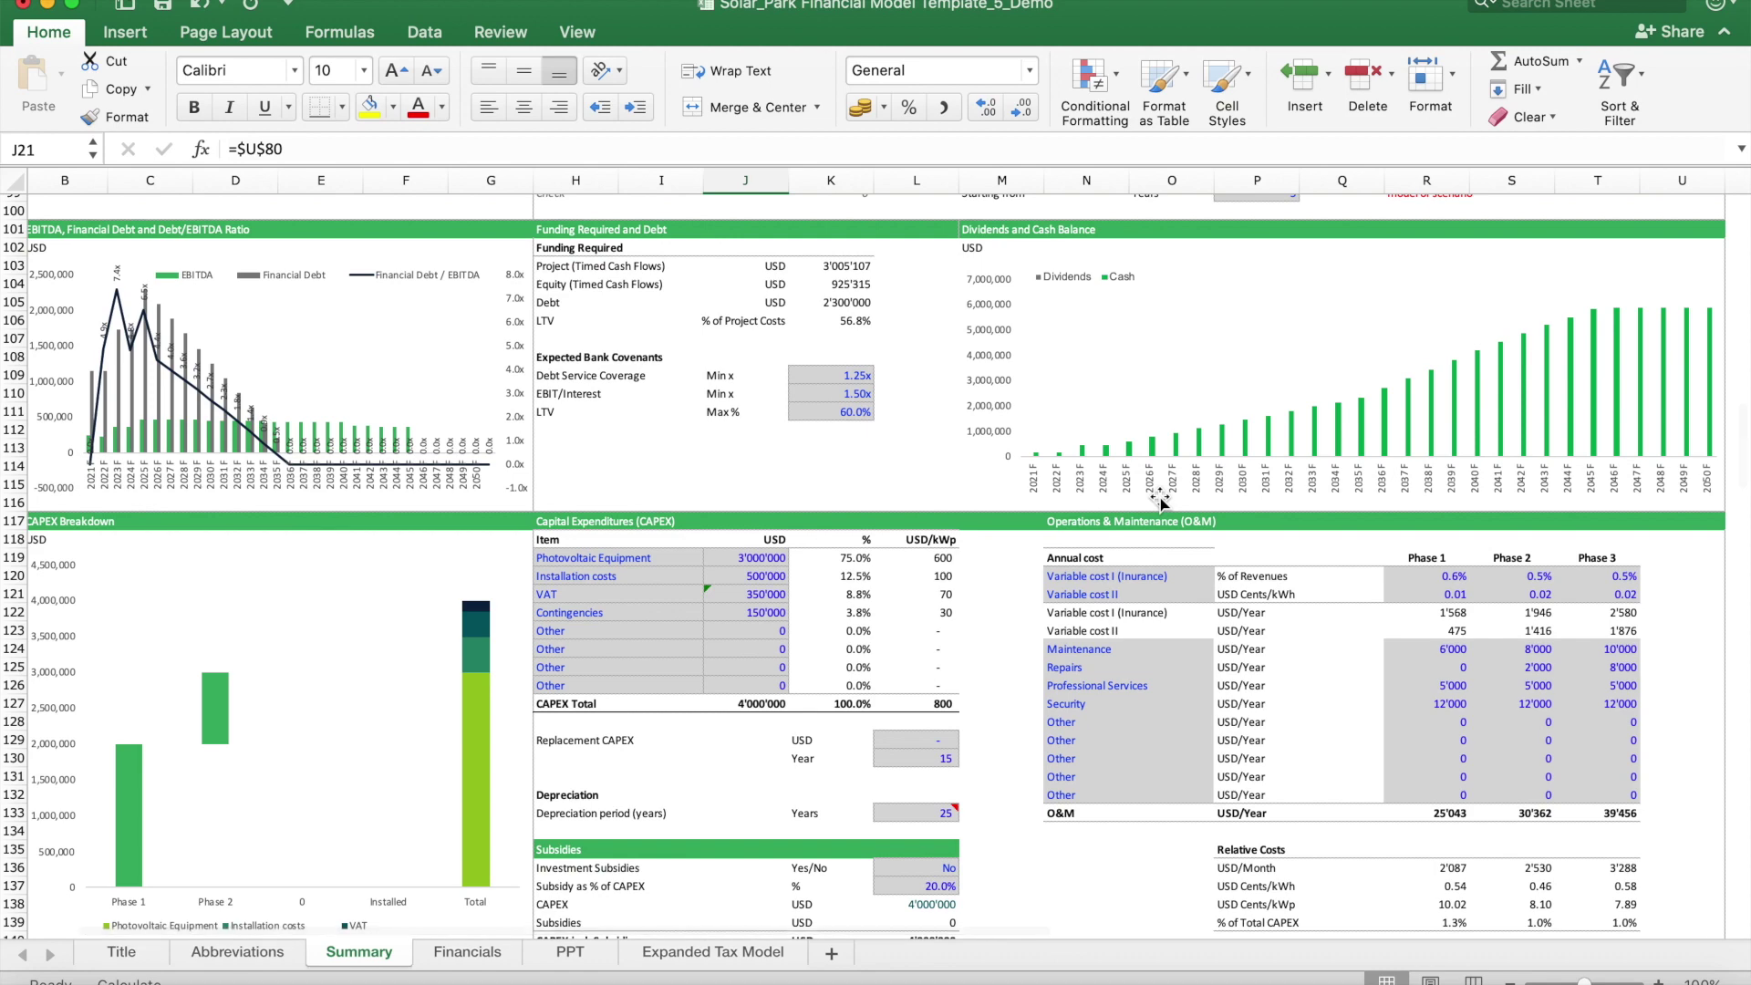
scroll(1159, 495, "down", 15)
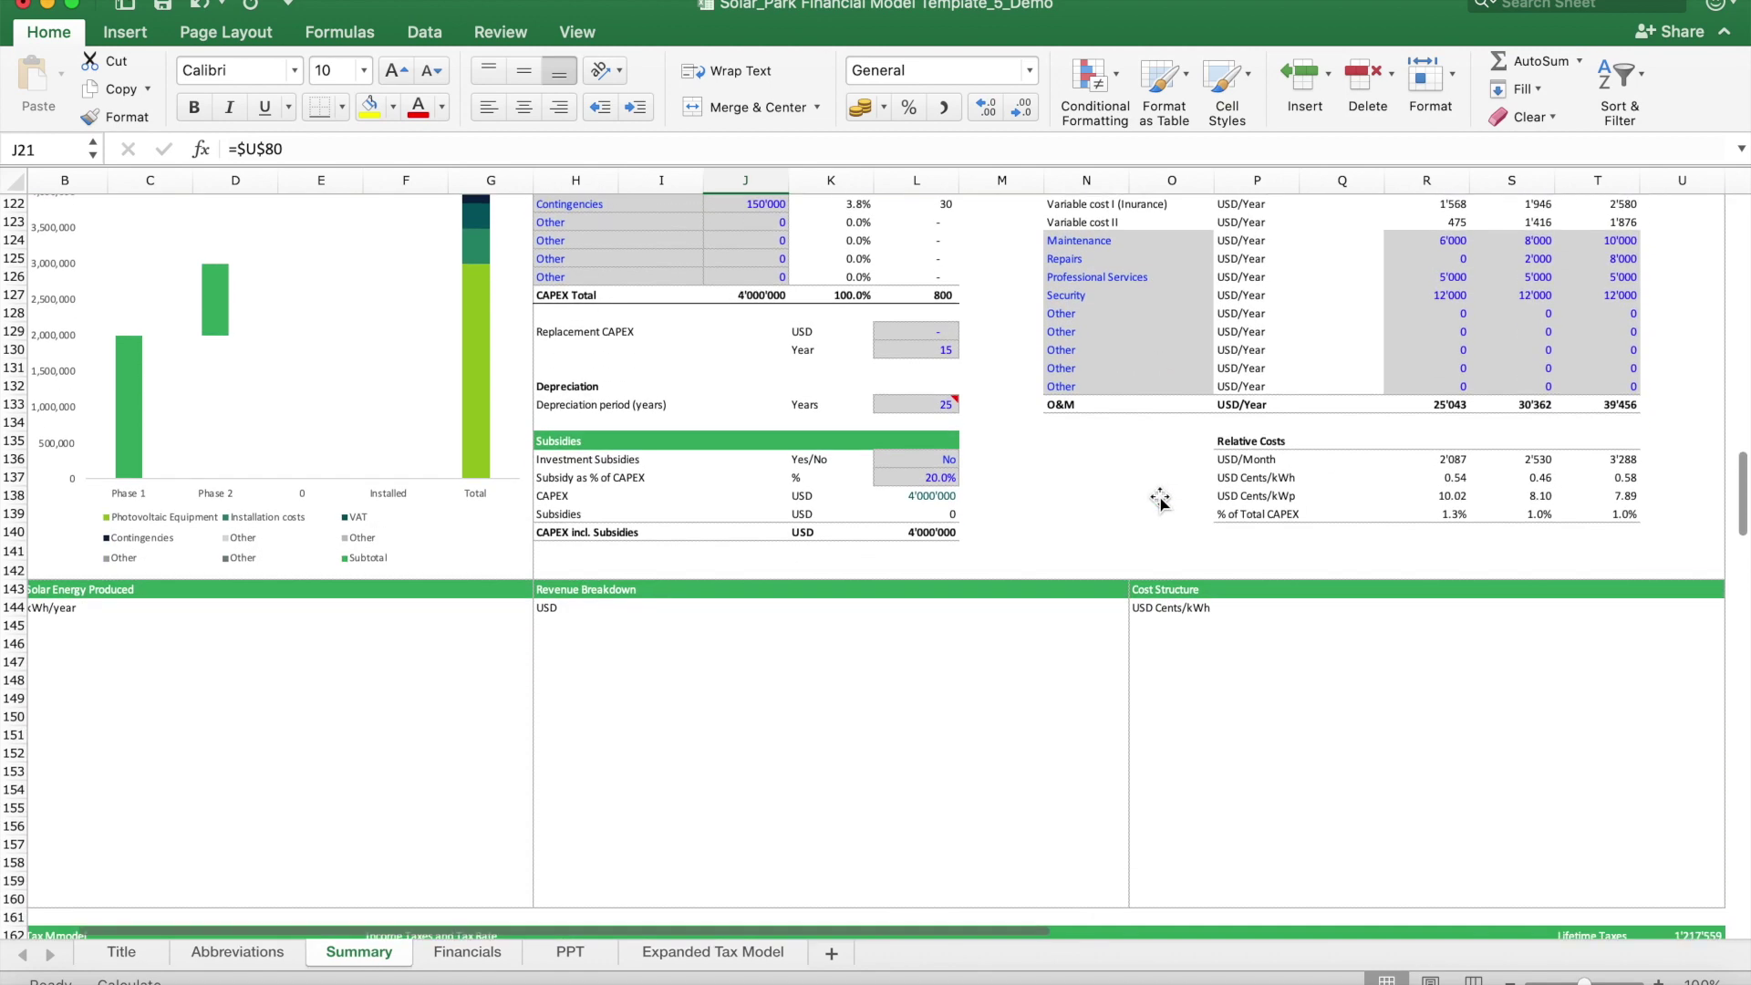
scroll(1159, 499, "down", 15)
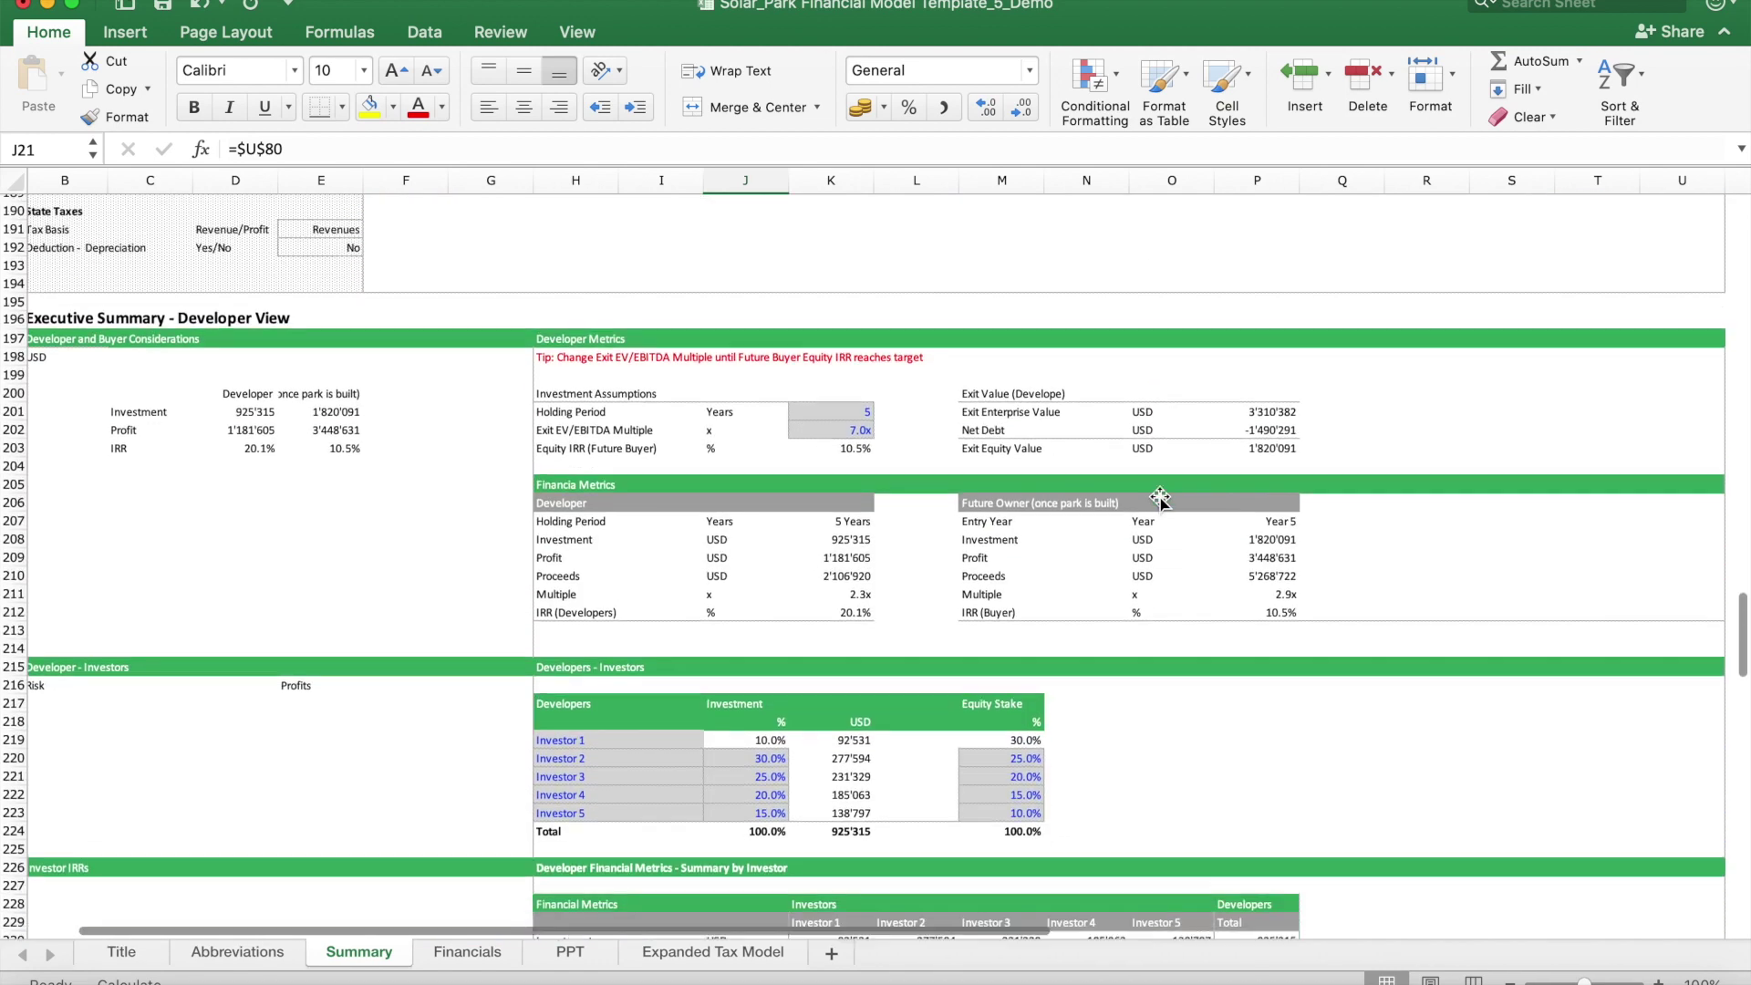
scroll(1159, 500, "down", 12)
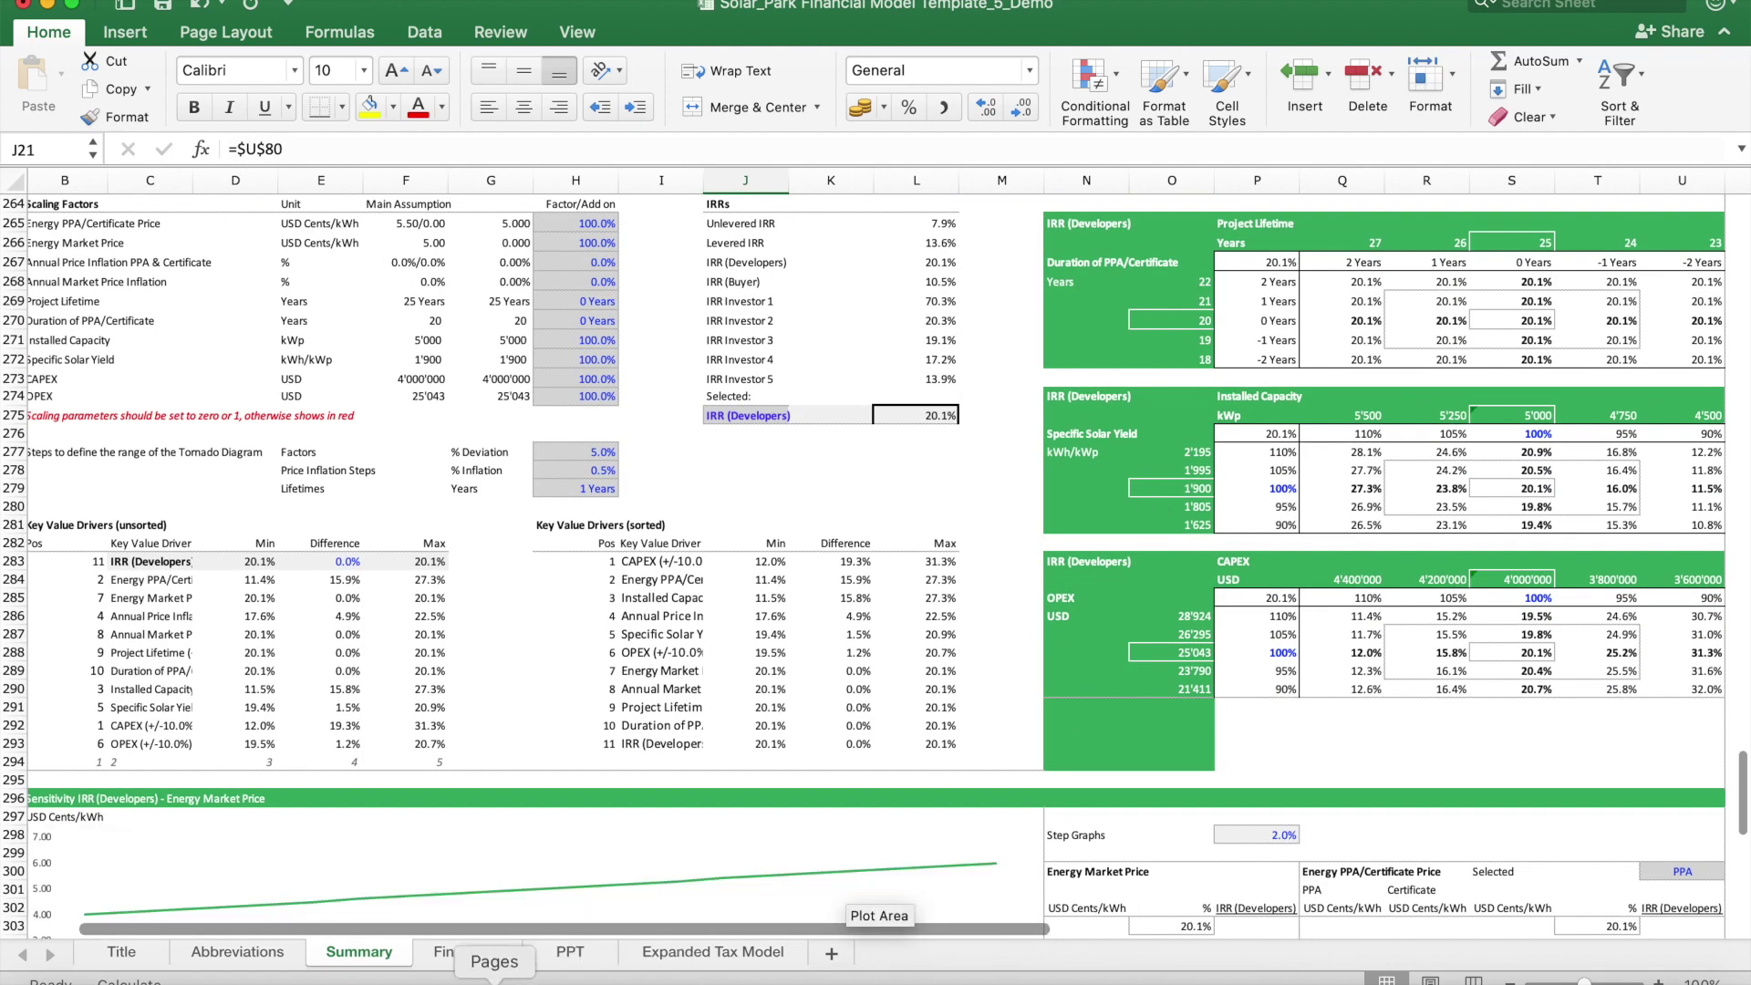
Step: On the Financials sheet, scroll through capacity, O&M, income statement, cash flow and ratio sections
left_click(478, 951)
scroll(981, 518, "up", 20)
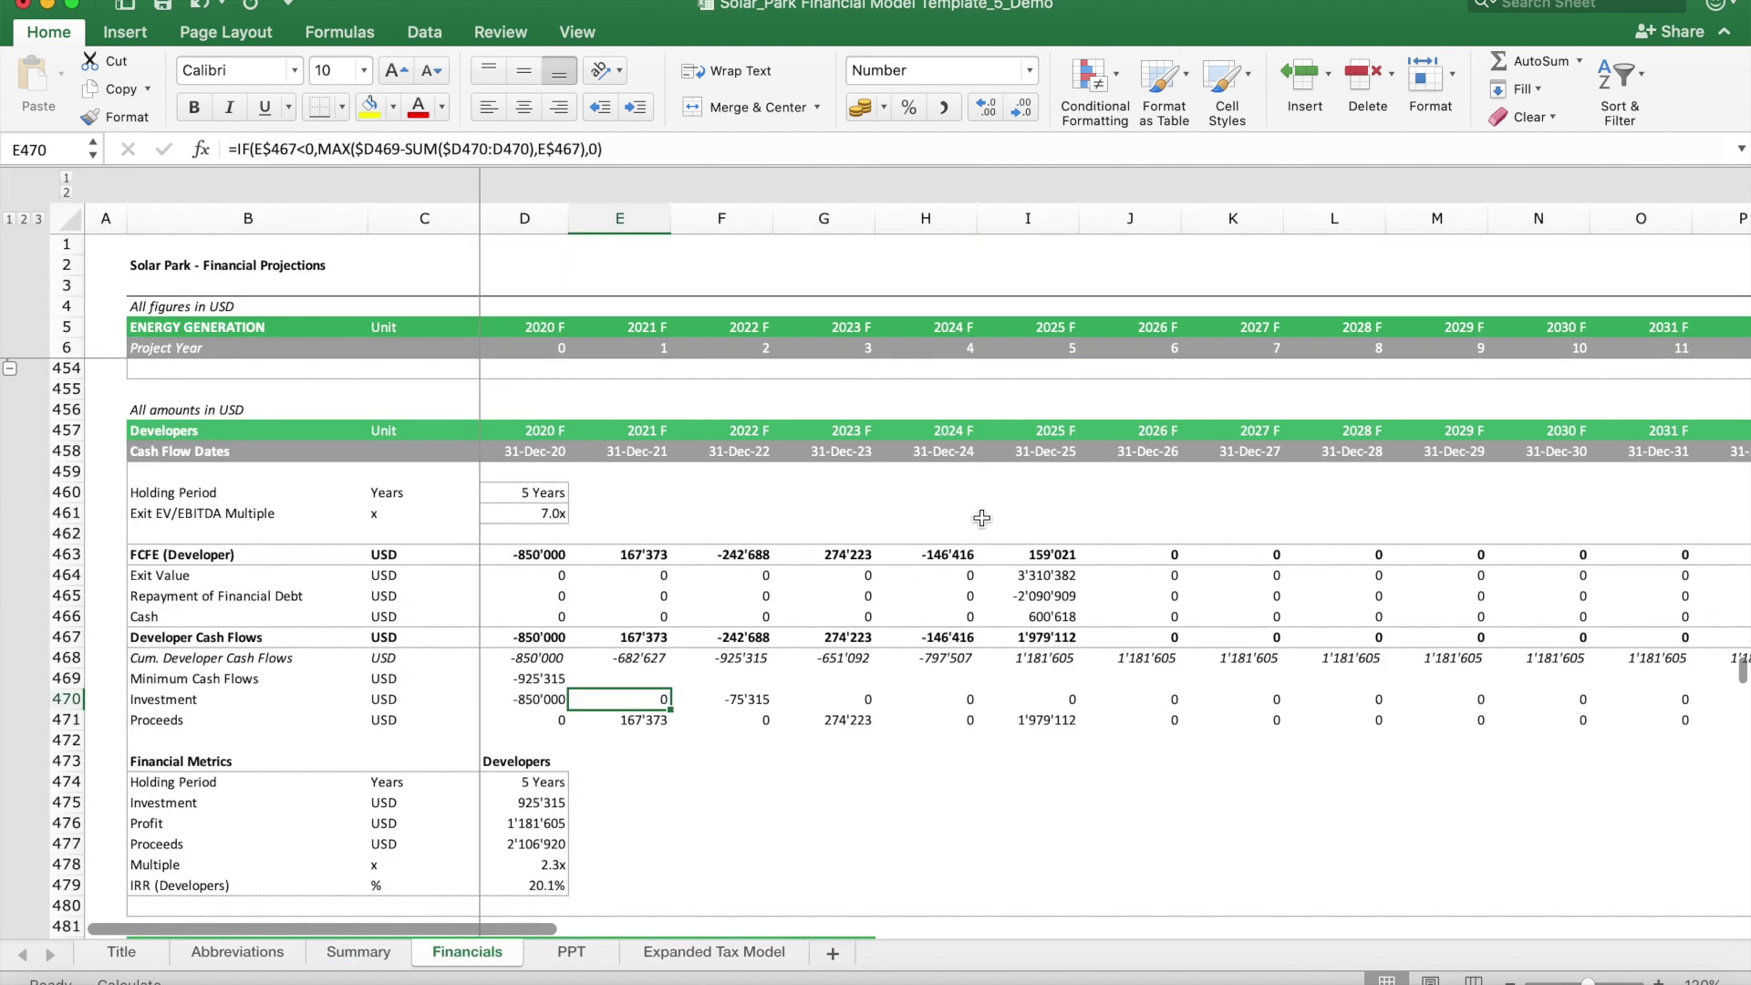
scroll(981, 518, "up", 20)
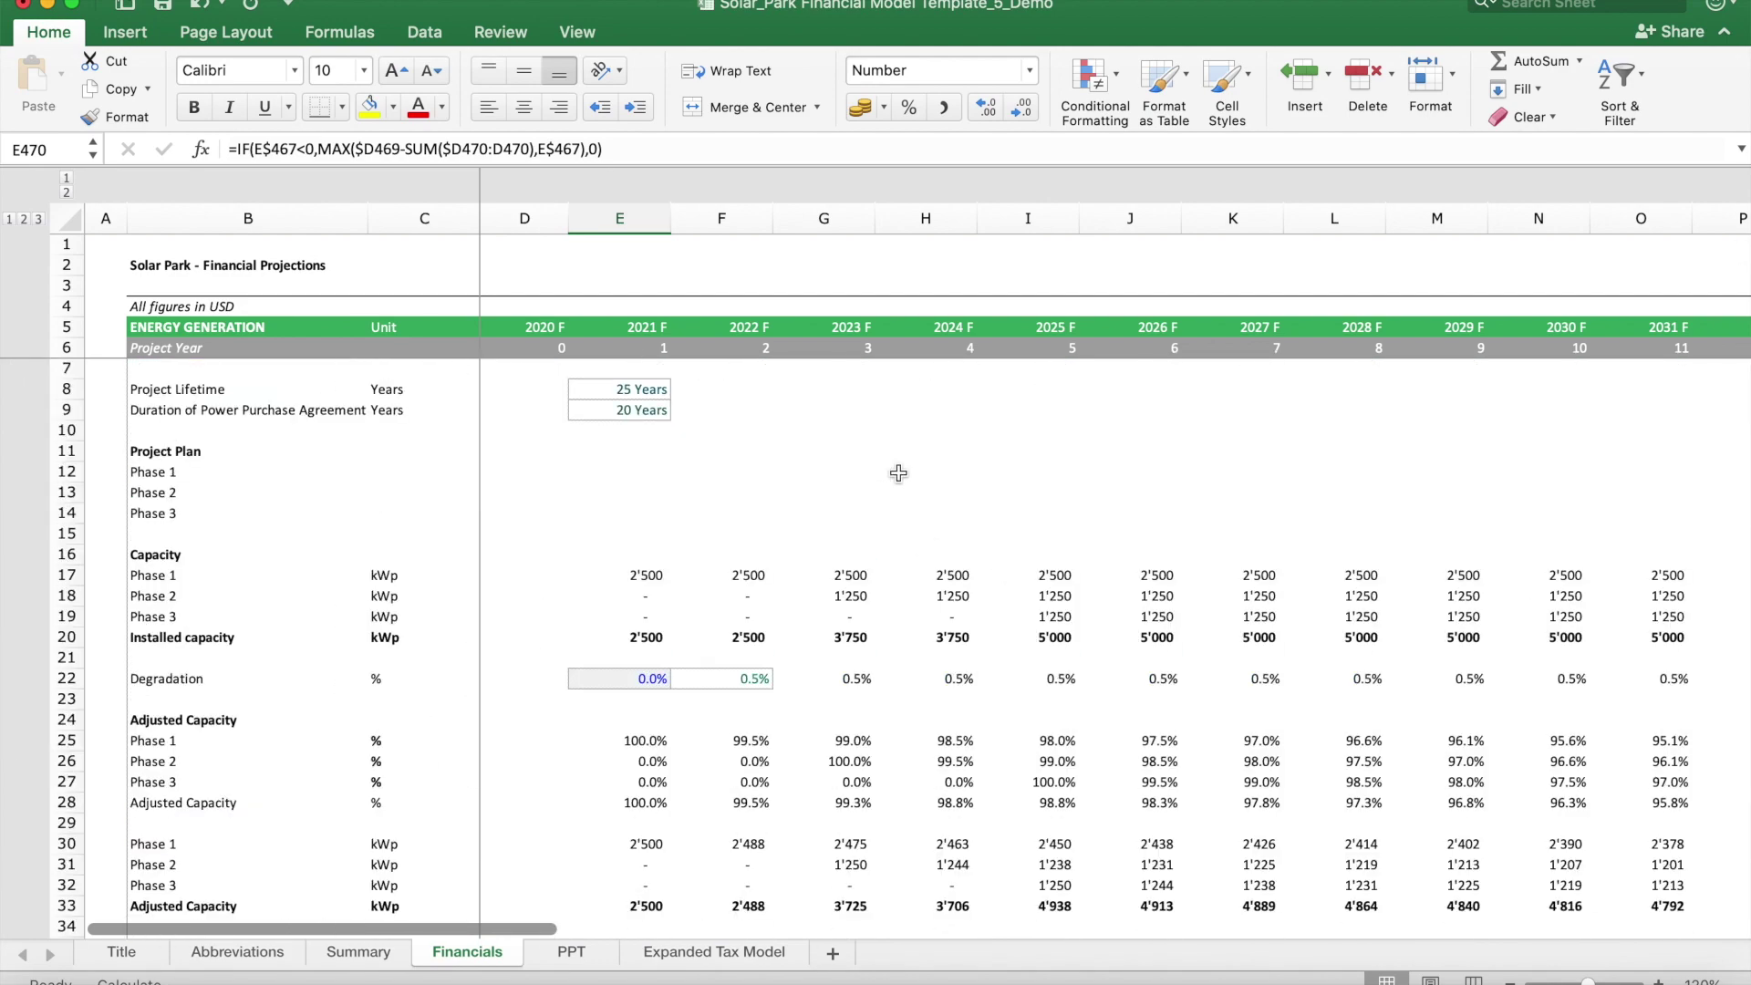
scroll(898, 473, "down", 1)
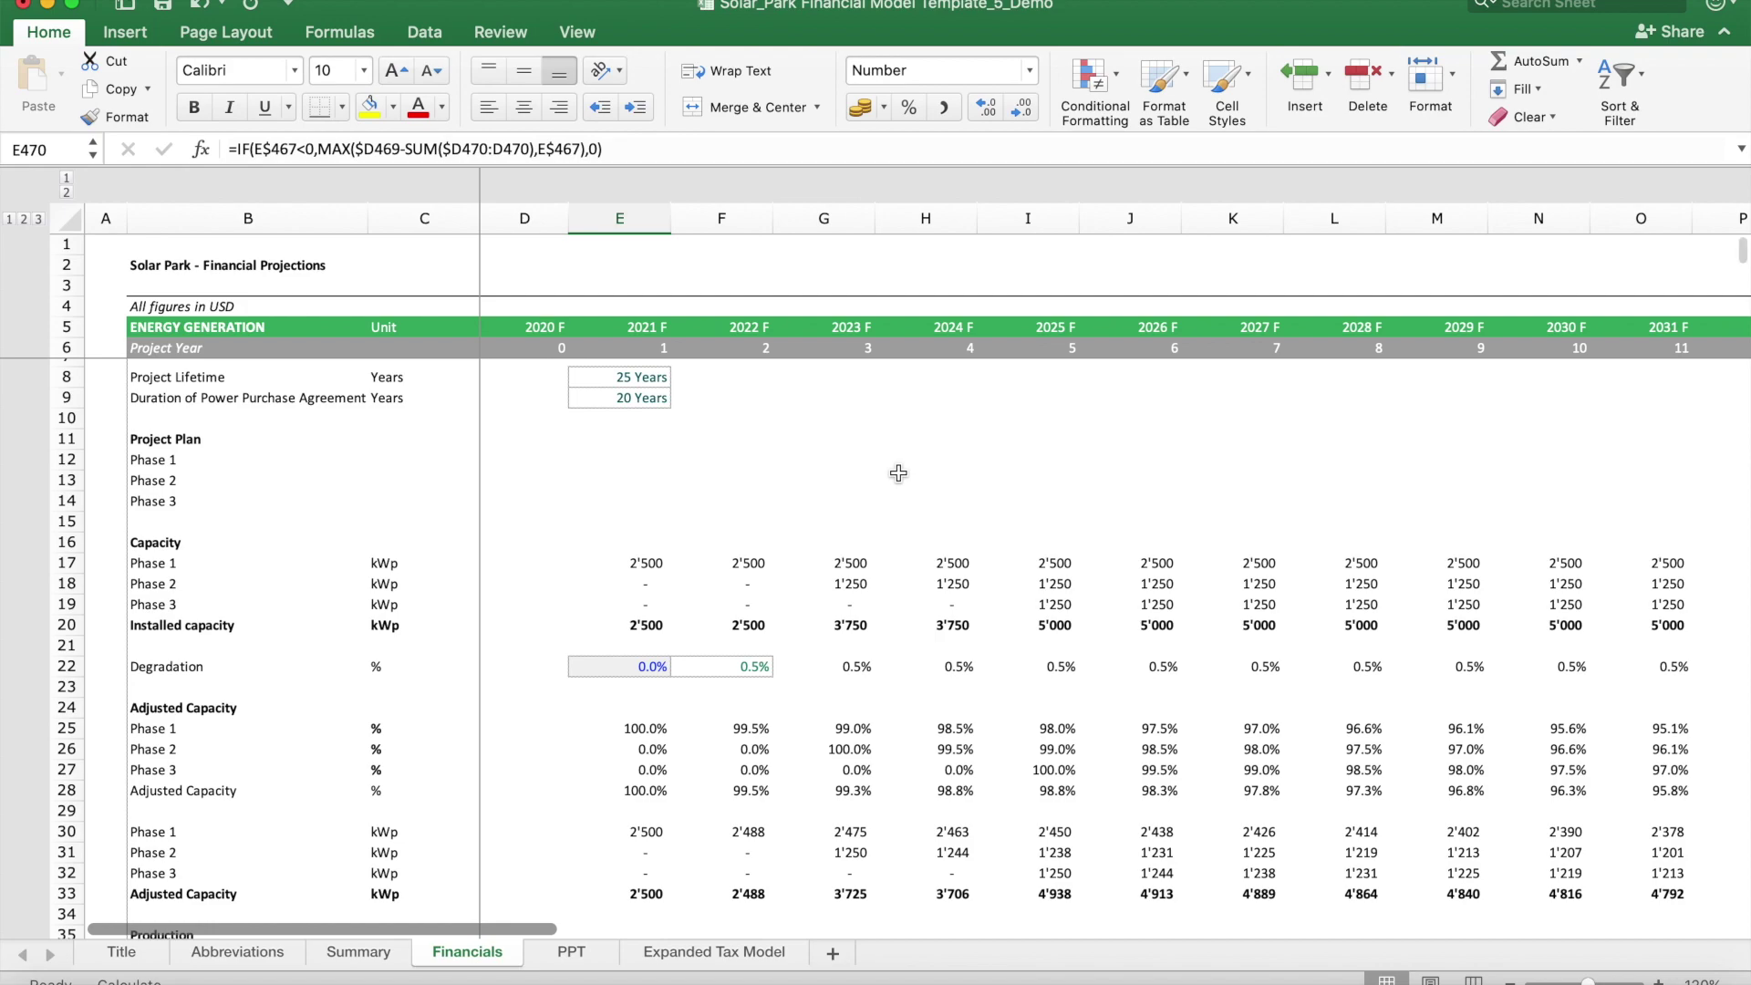
scroll(898, 473, "down", 12)
scroll(898, 473, "up", 6)
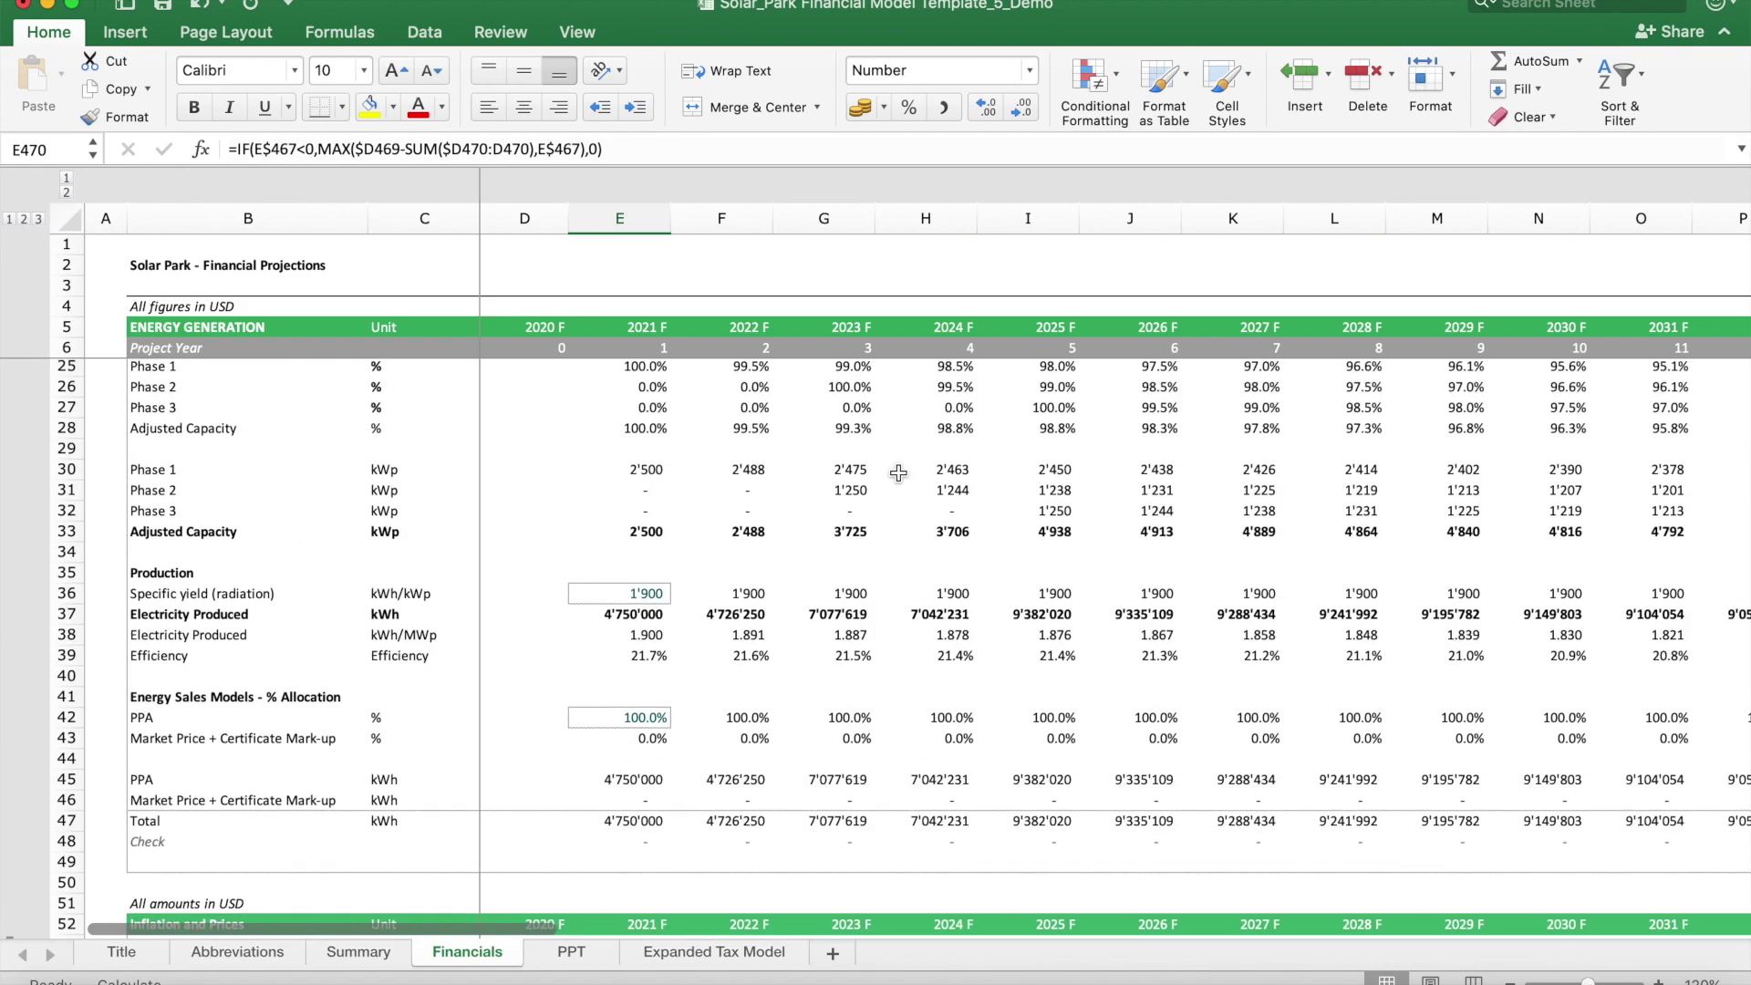
scroll(898, 472, "down", 19)
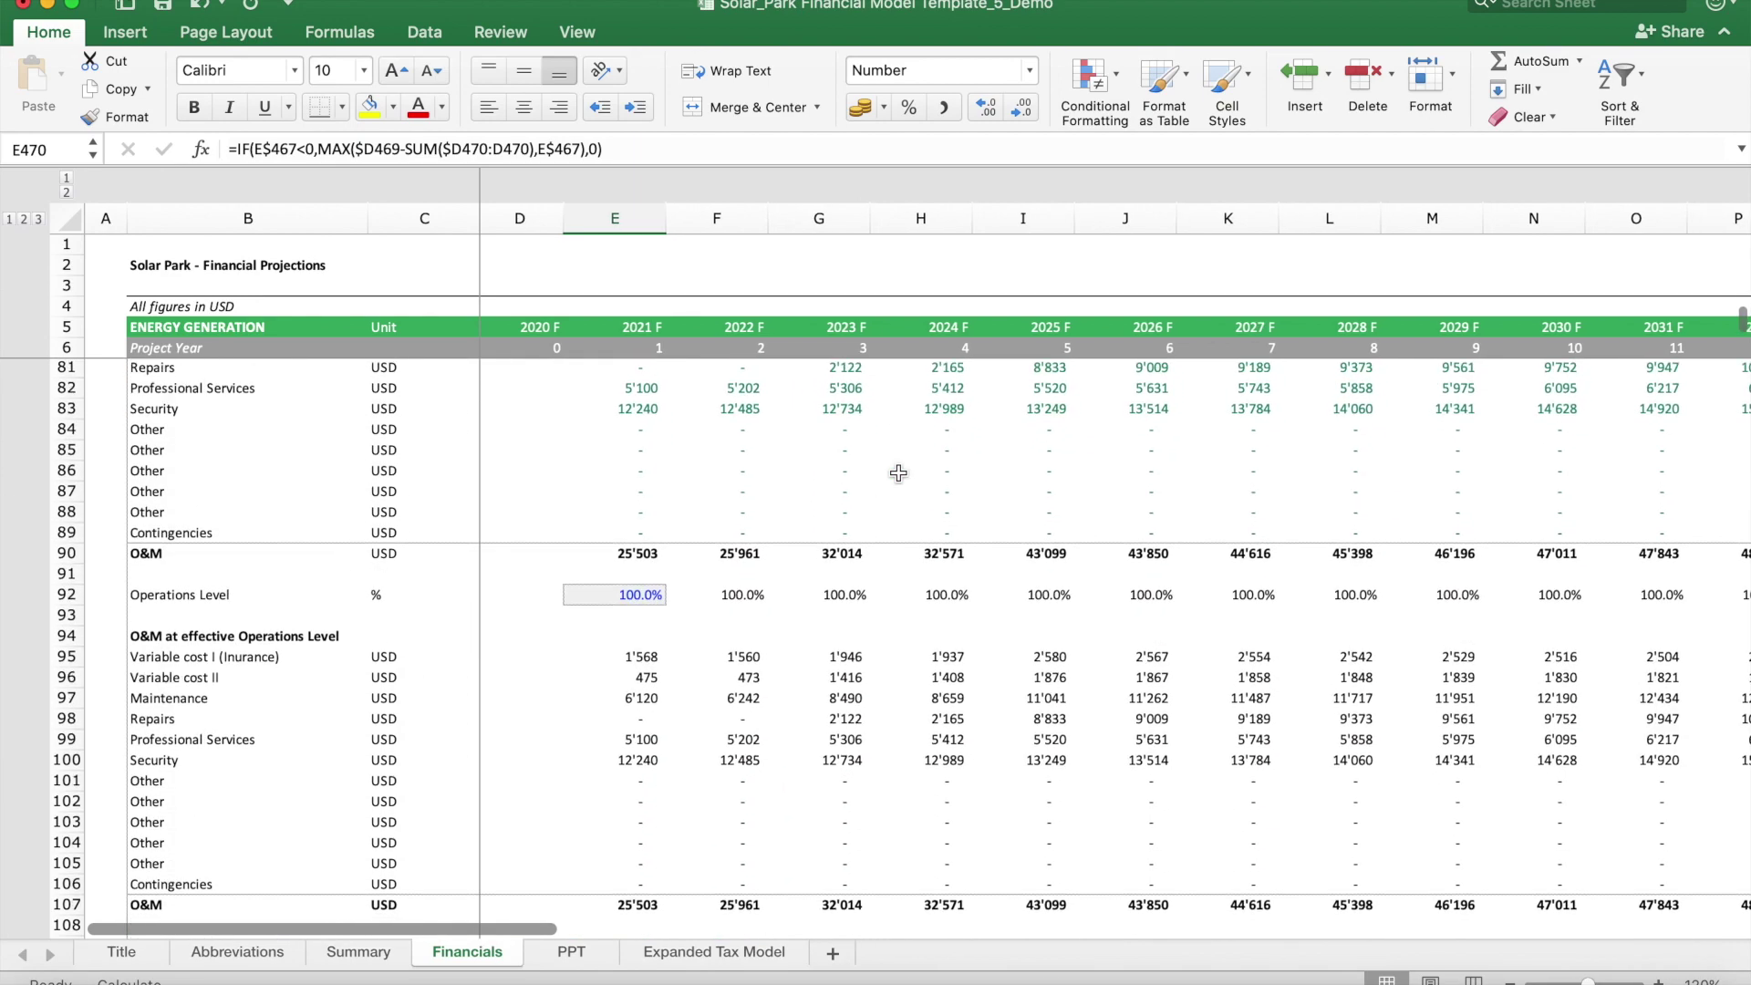
scroll(898, 472, "down", 13)
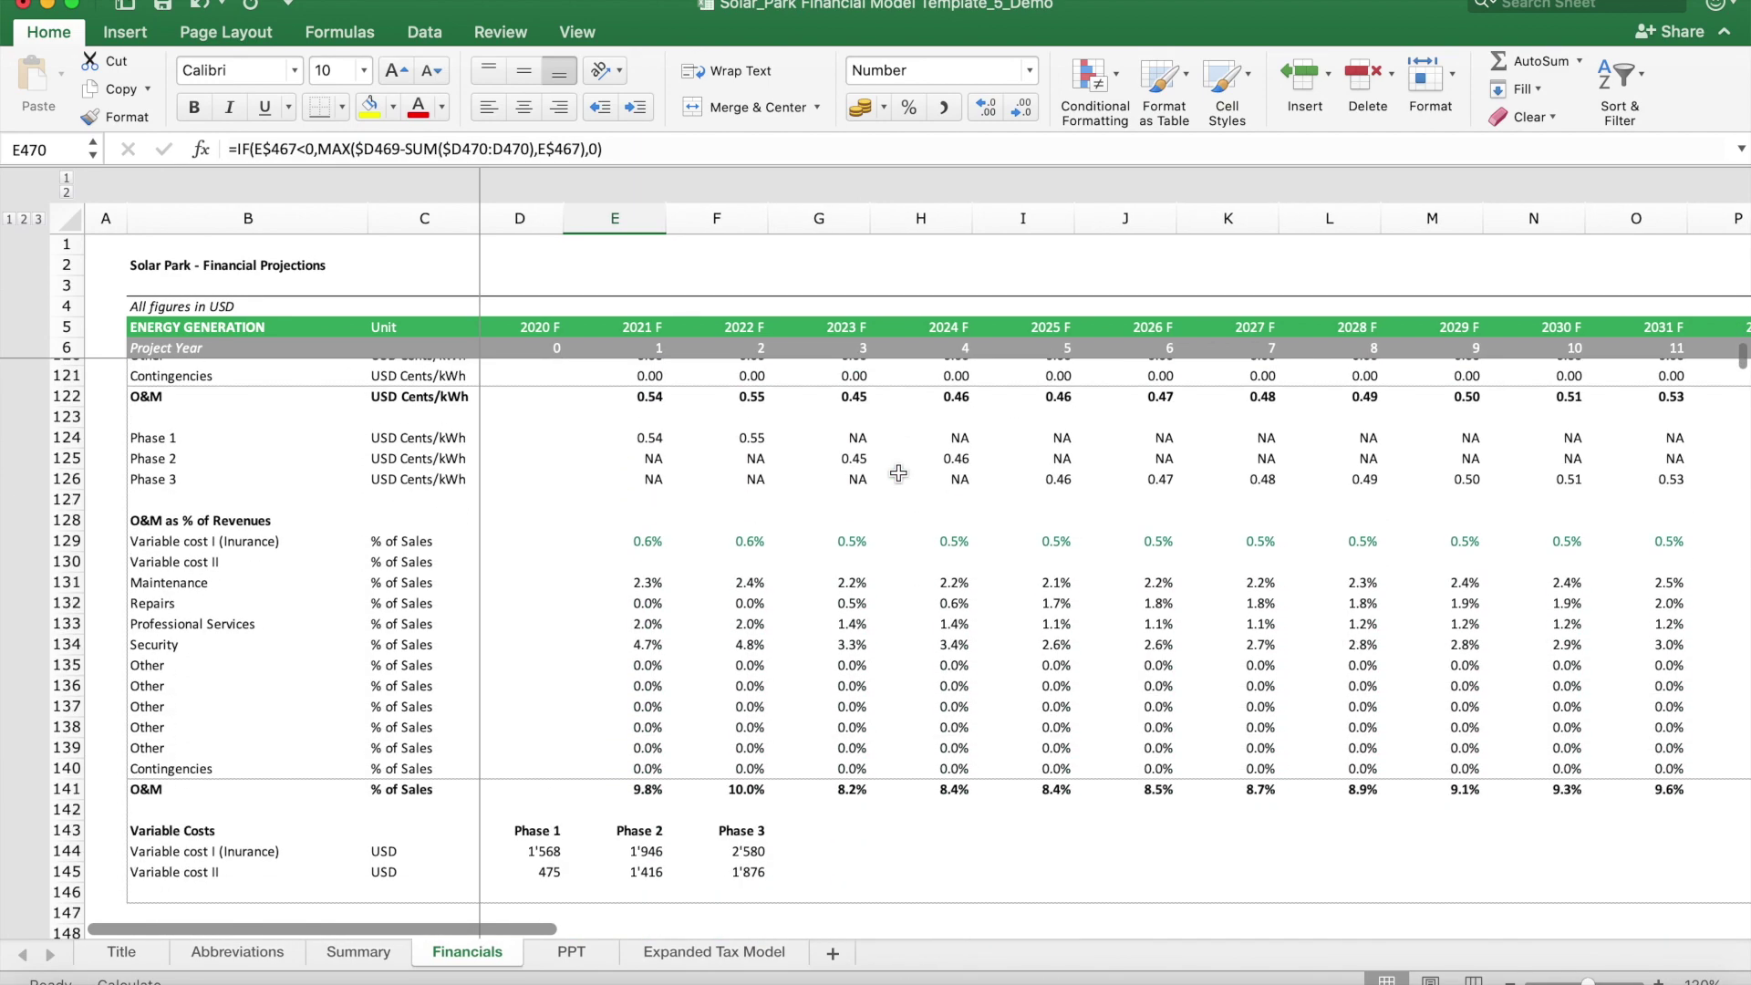
scroll(898, 473, "down", 11)
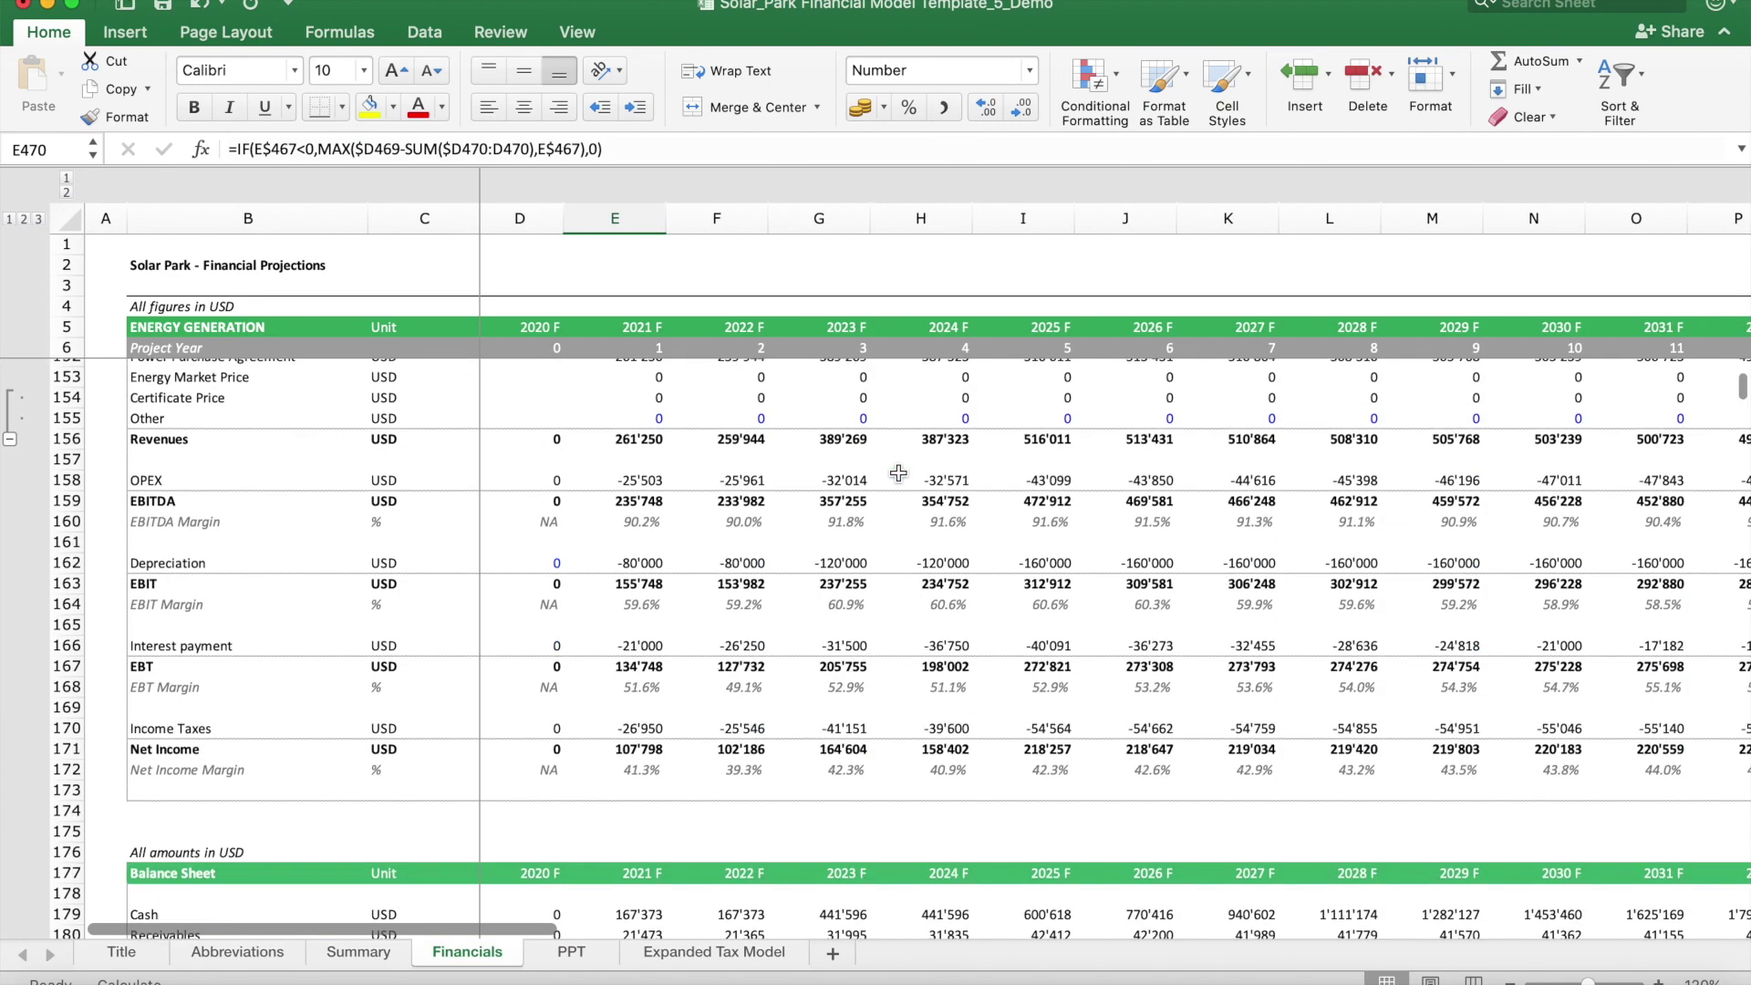
scroll(898, 473, "down", 15)
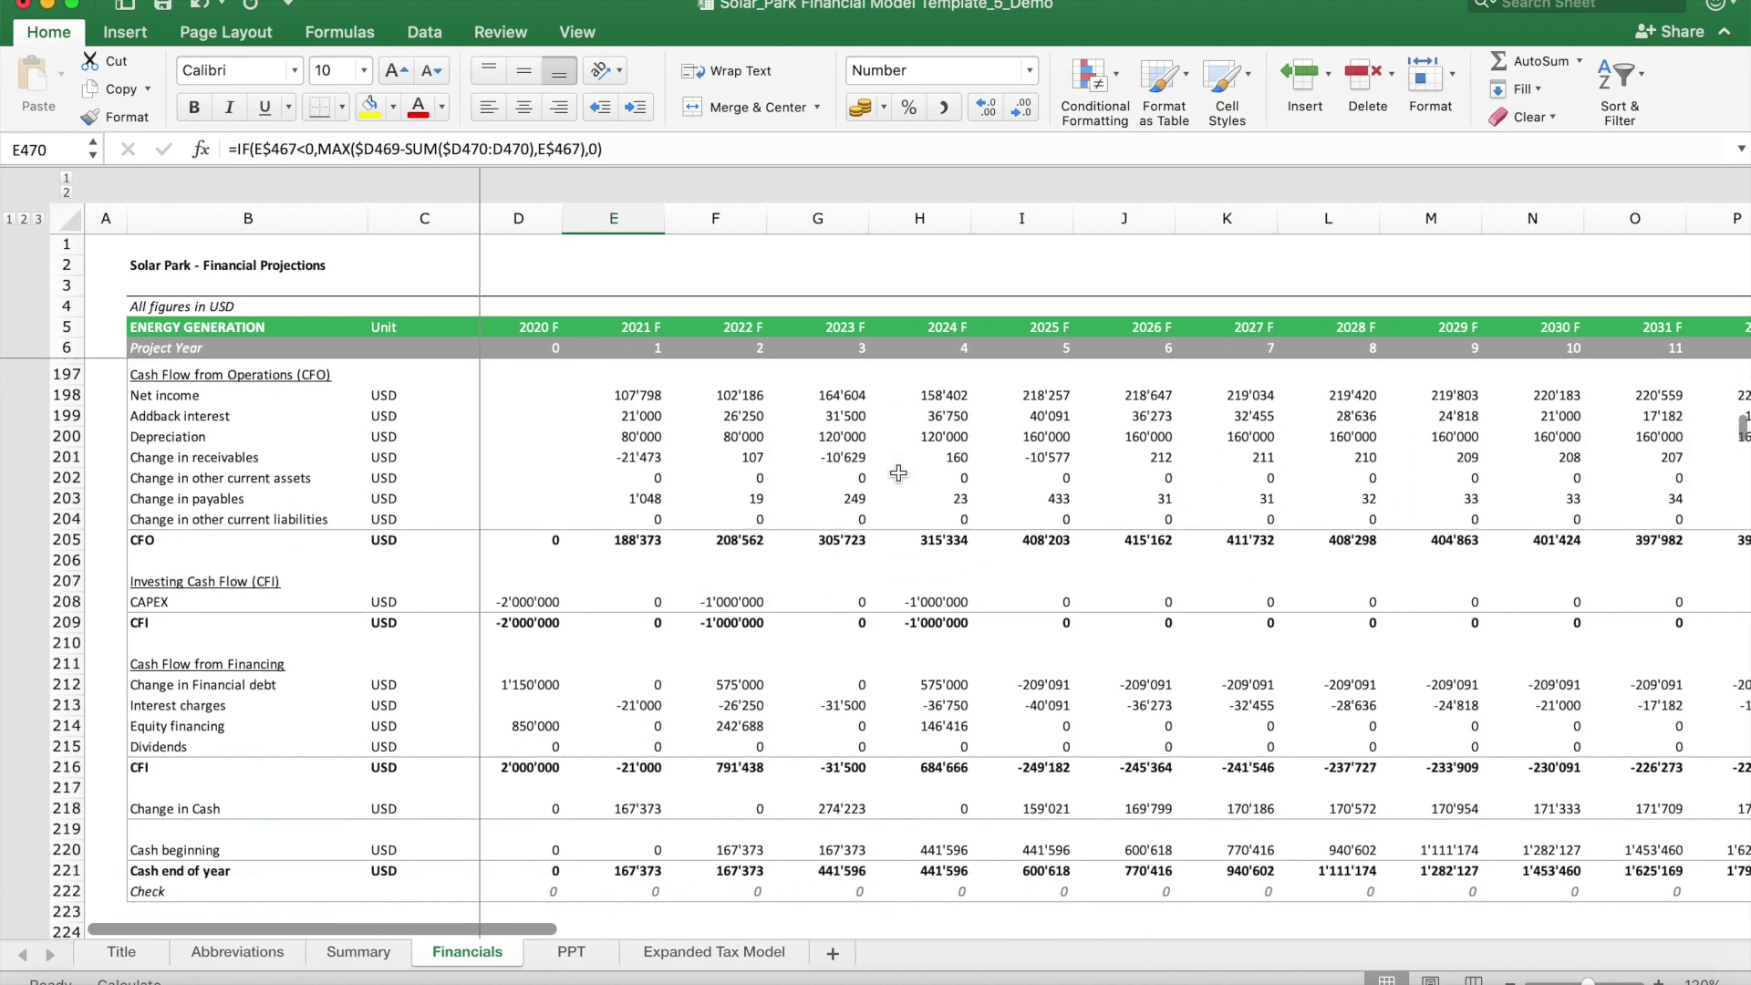
scroll(898, 473, "down", 20)
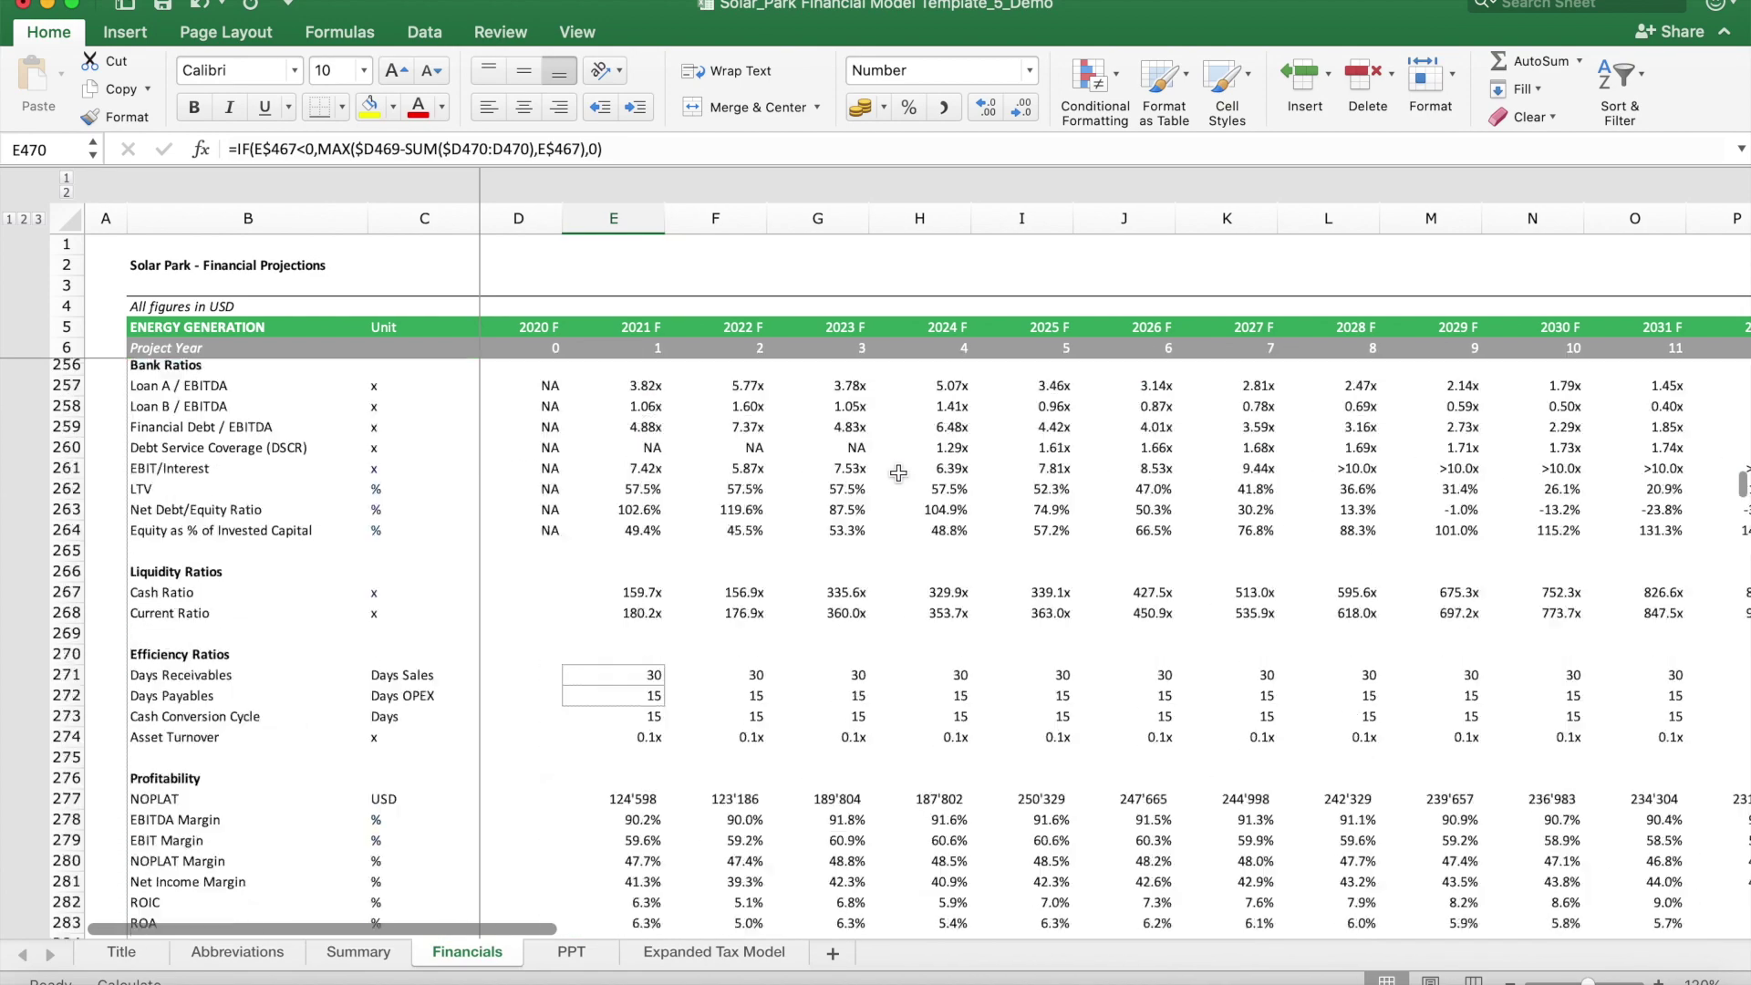
scroll(898, 472, "down", 20)
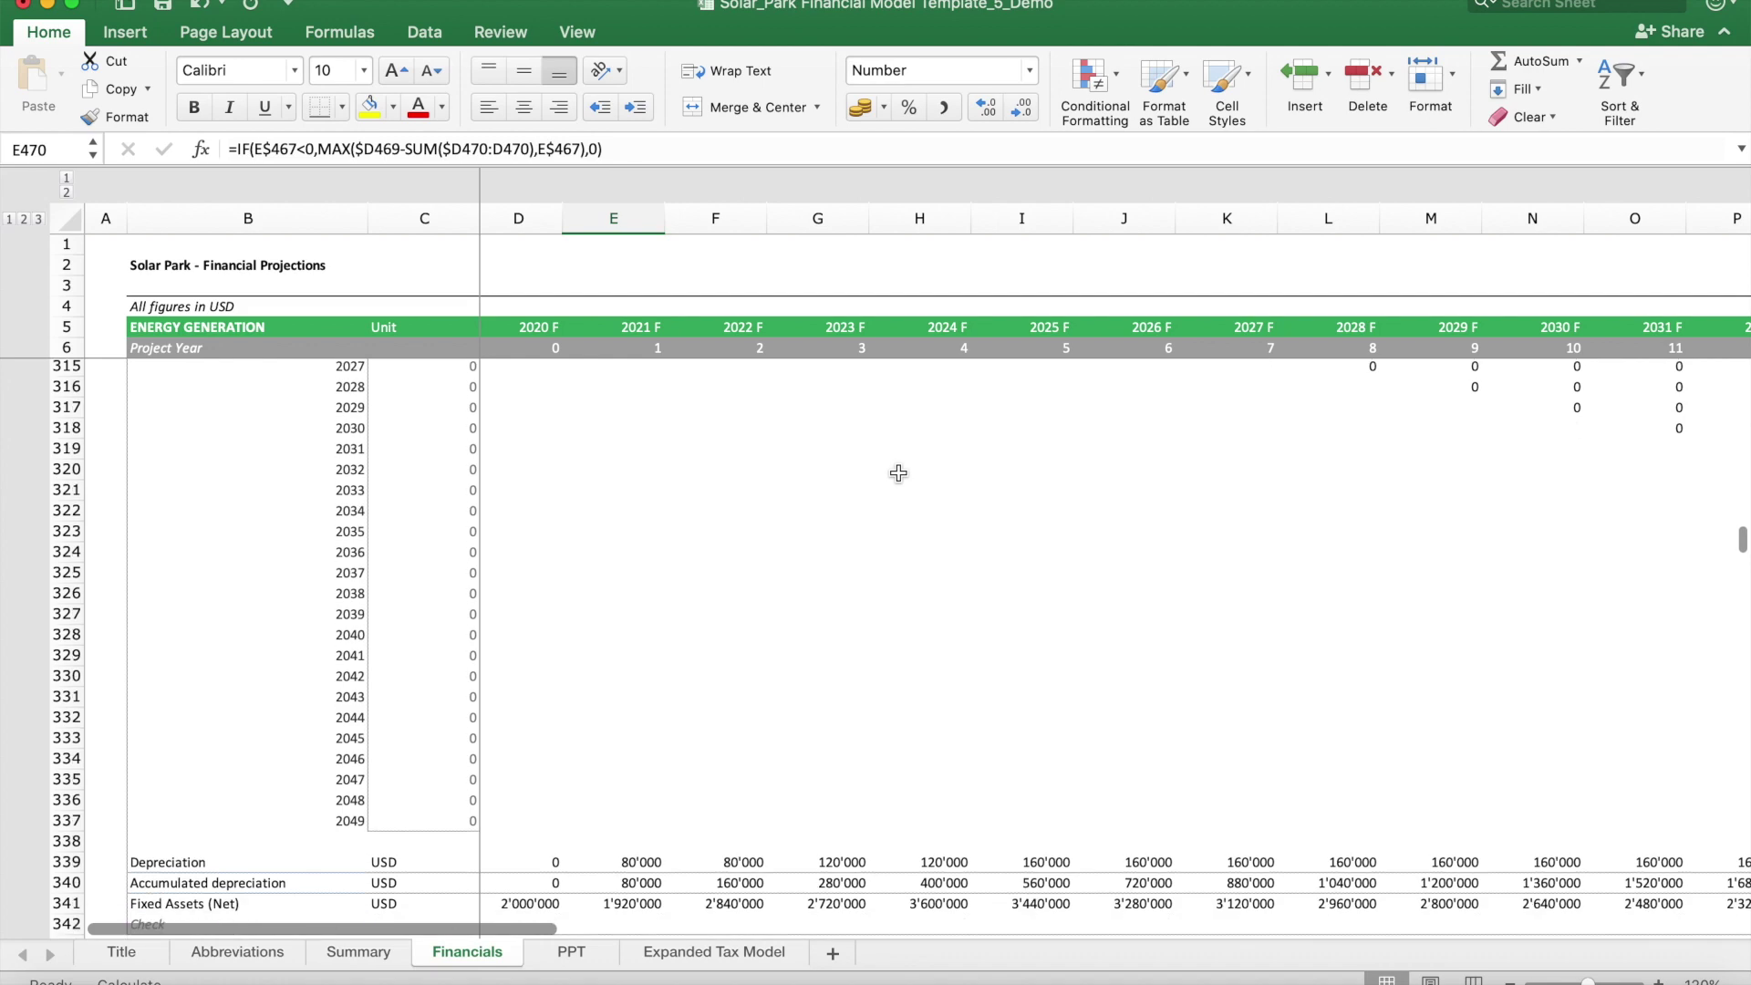
scroll(899, 472, "up", 20)
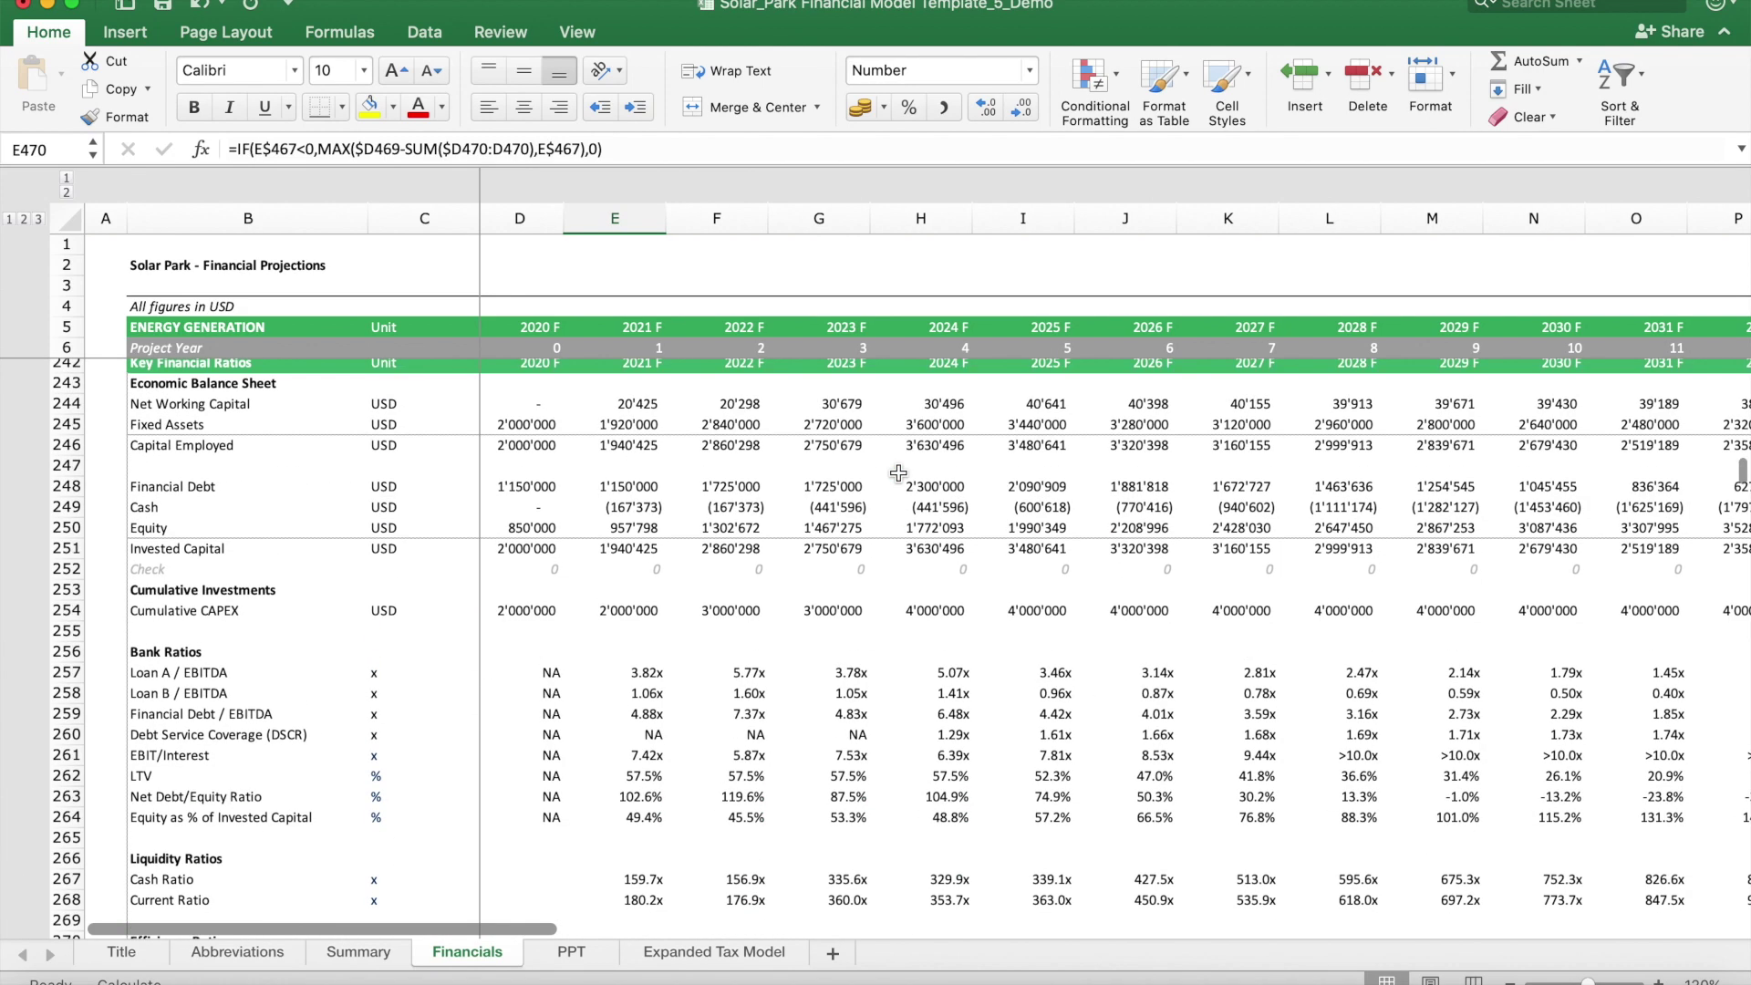
scroll(898, 473, "up", 3)
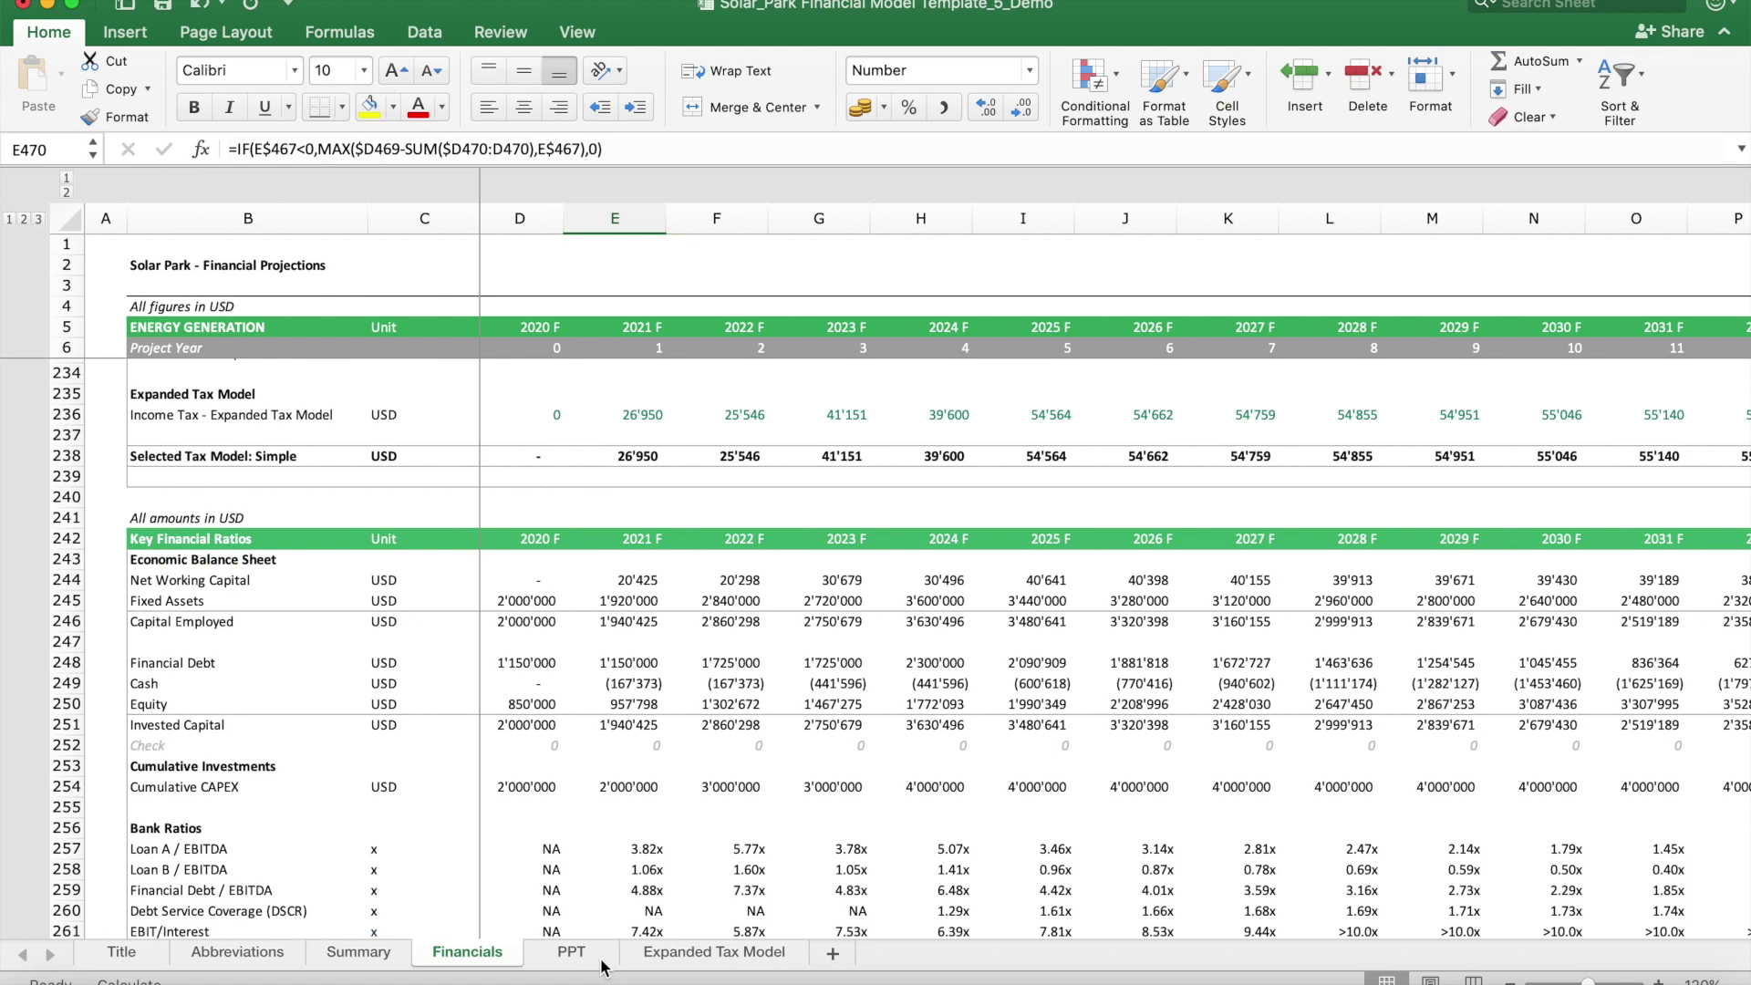
Step: Browse the PPT sheet's slide charts from side to side
left_click(599, 960)
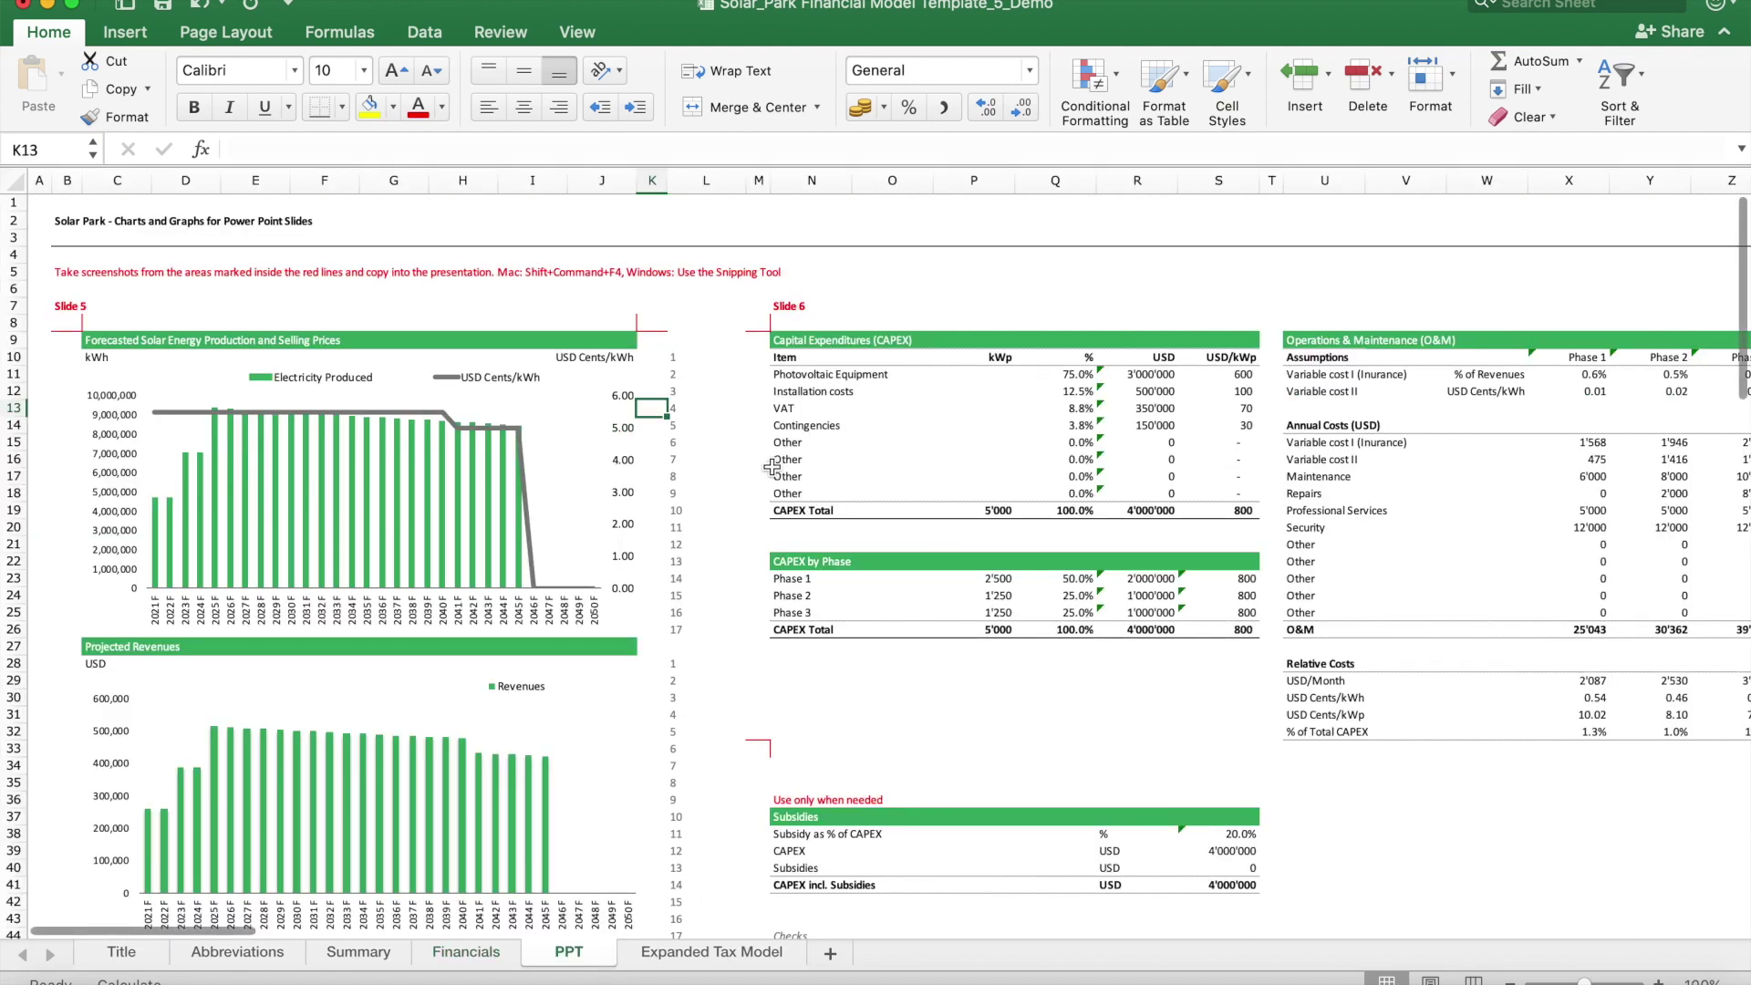
scroll(773, 467, "right", 2)
scroll(772, 467, "left", 8)
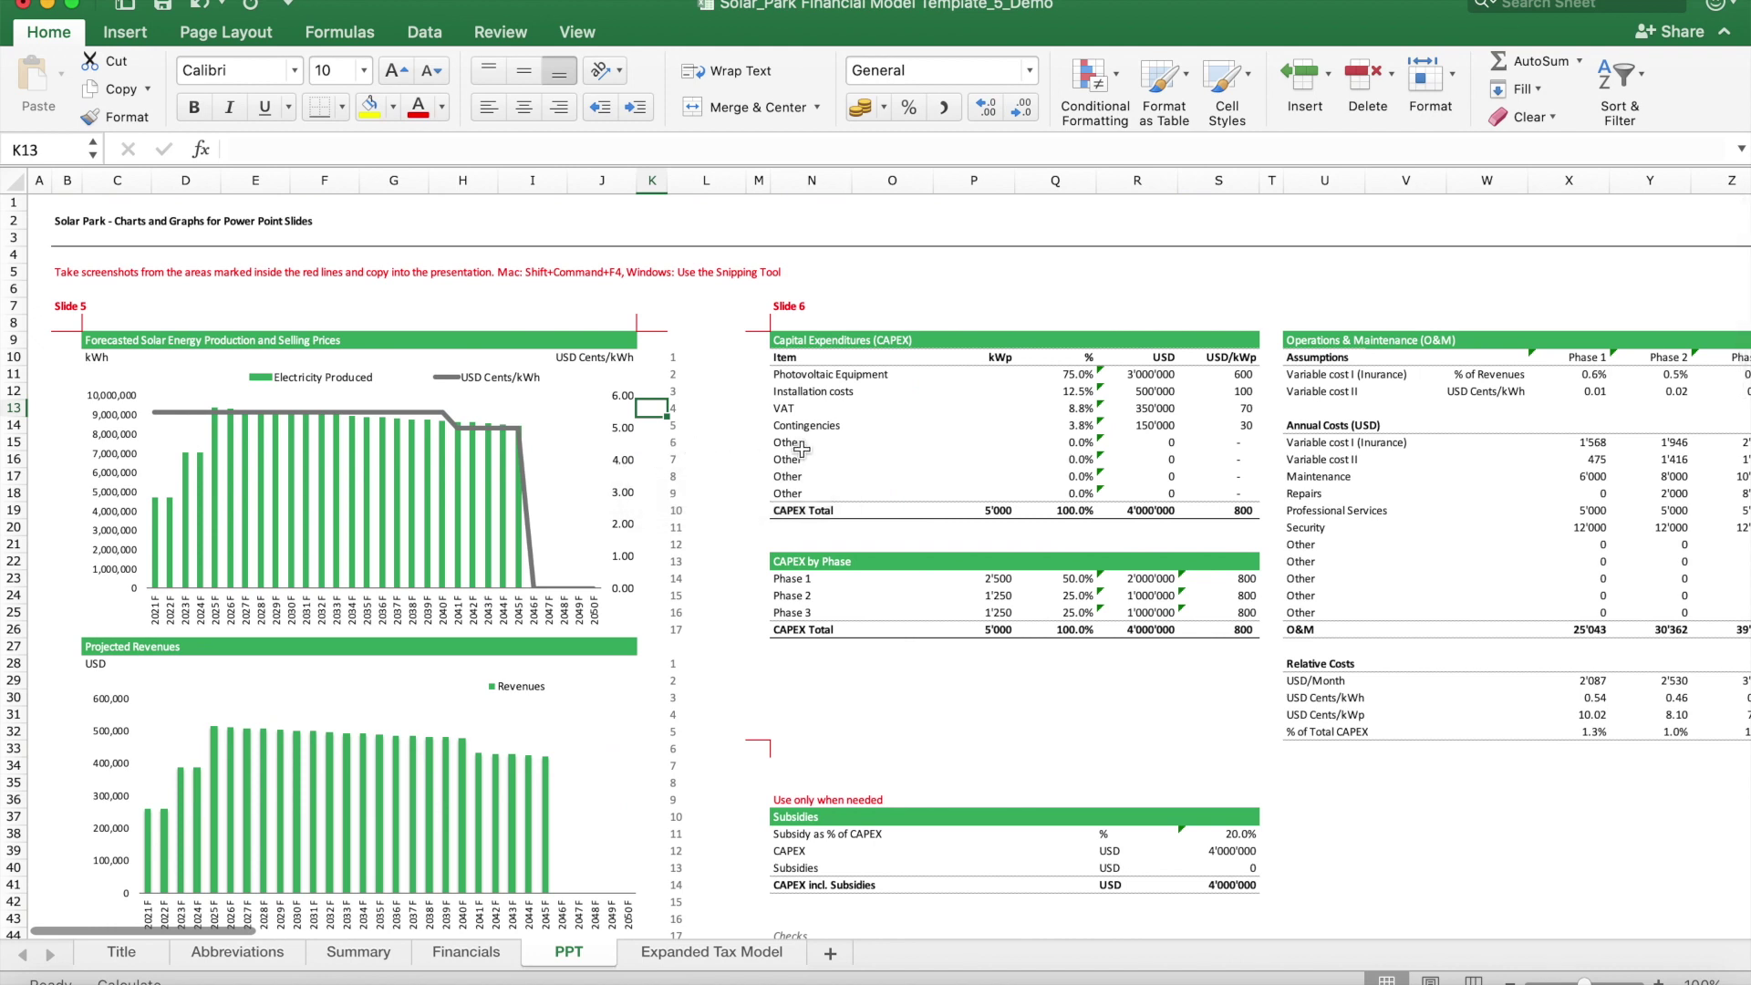
scroll(902, 447, "right", 5)
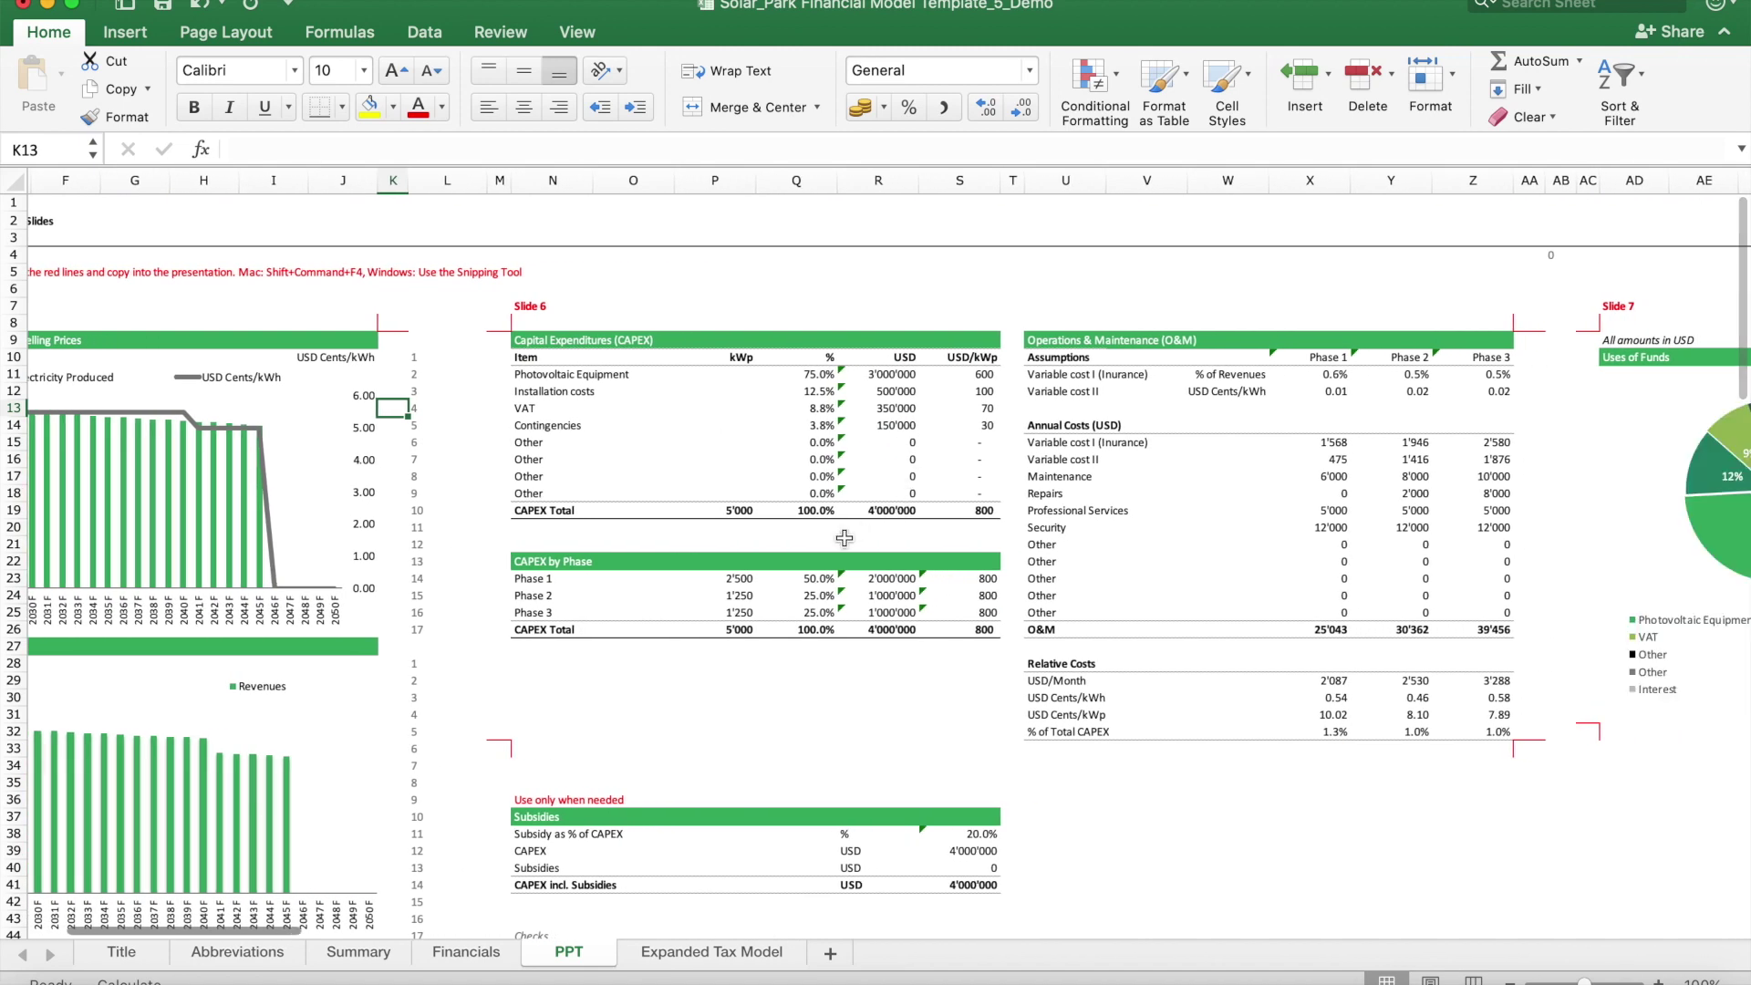
Step: View the Expanded Tax Model's tax loss carryforward schedule, then return to the Summary sheet
left_click(710, 960)
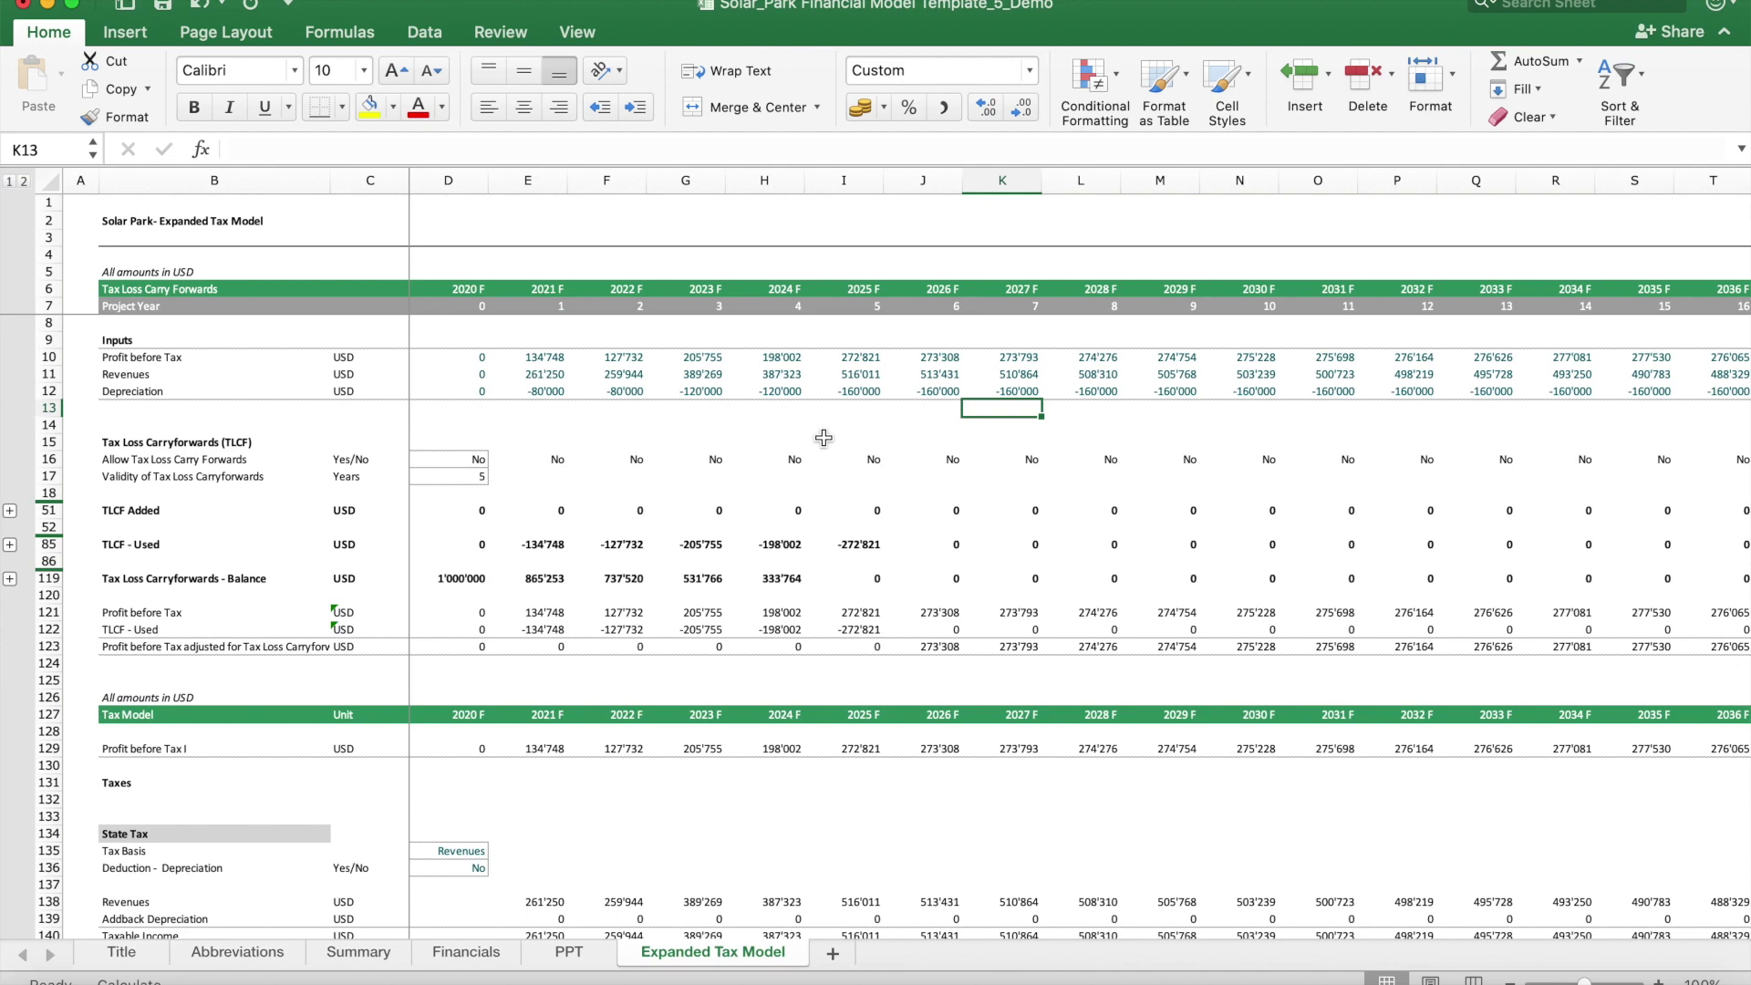
scroll(902, 466, "left", 2)
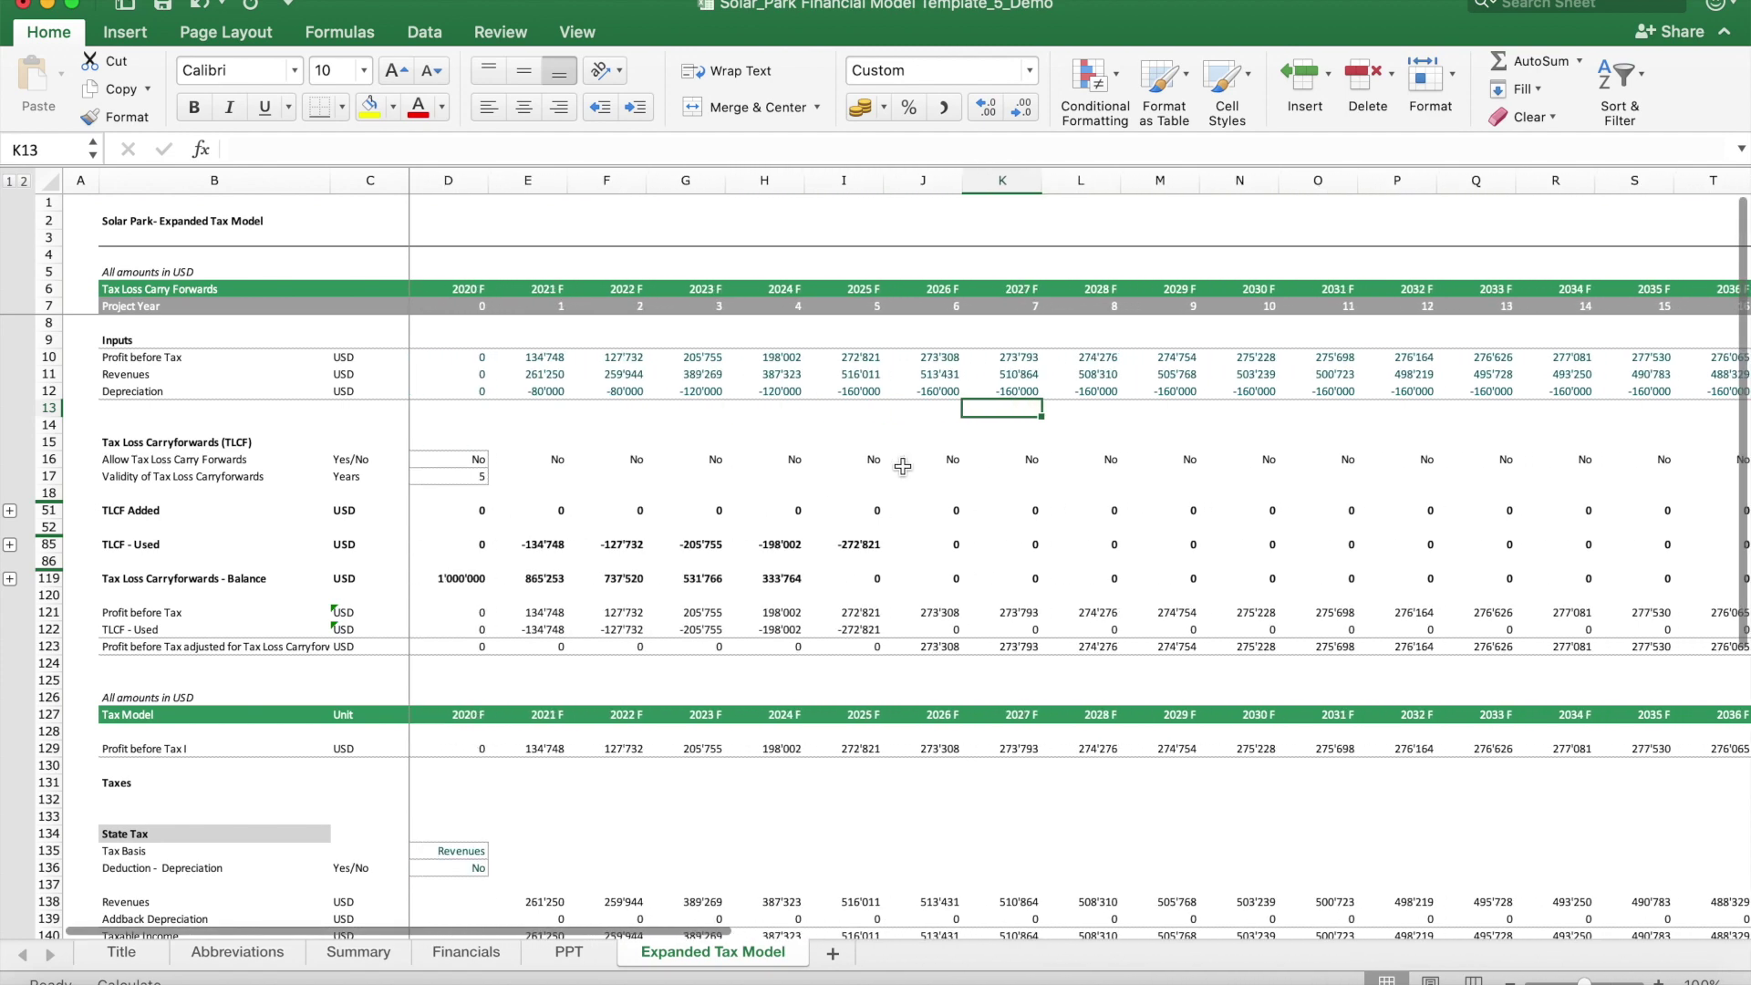
left_click(365, 952)
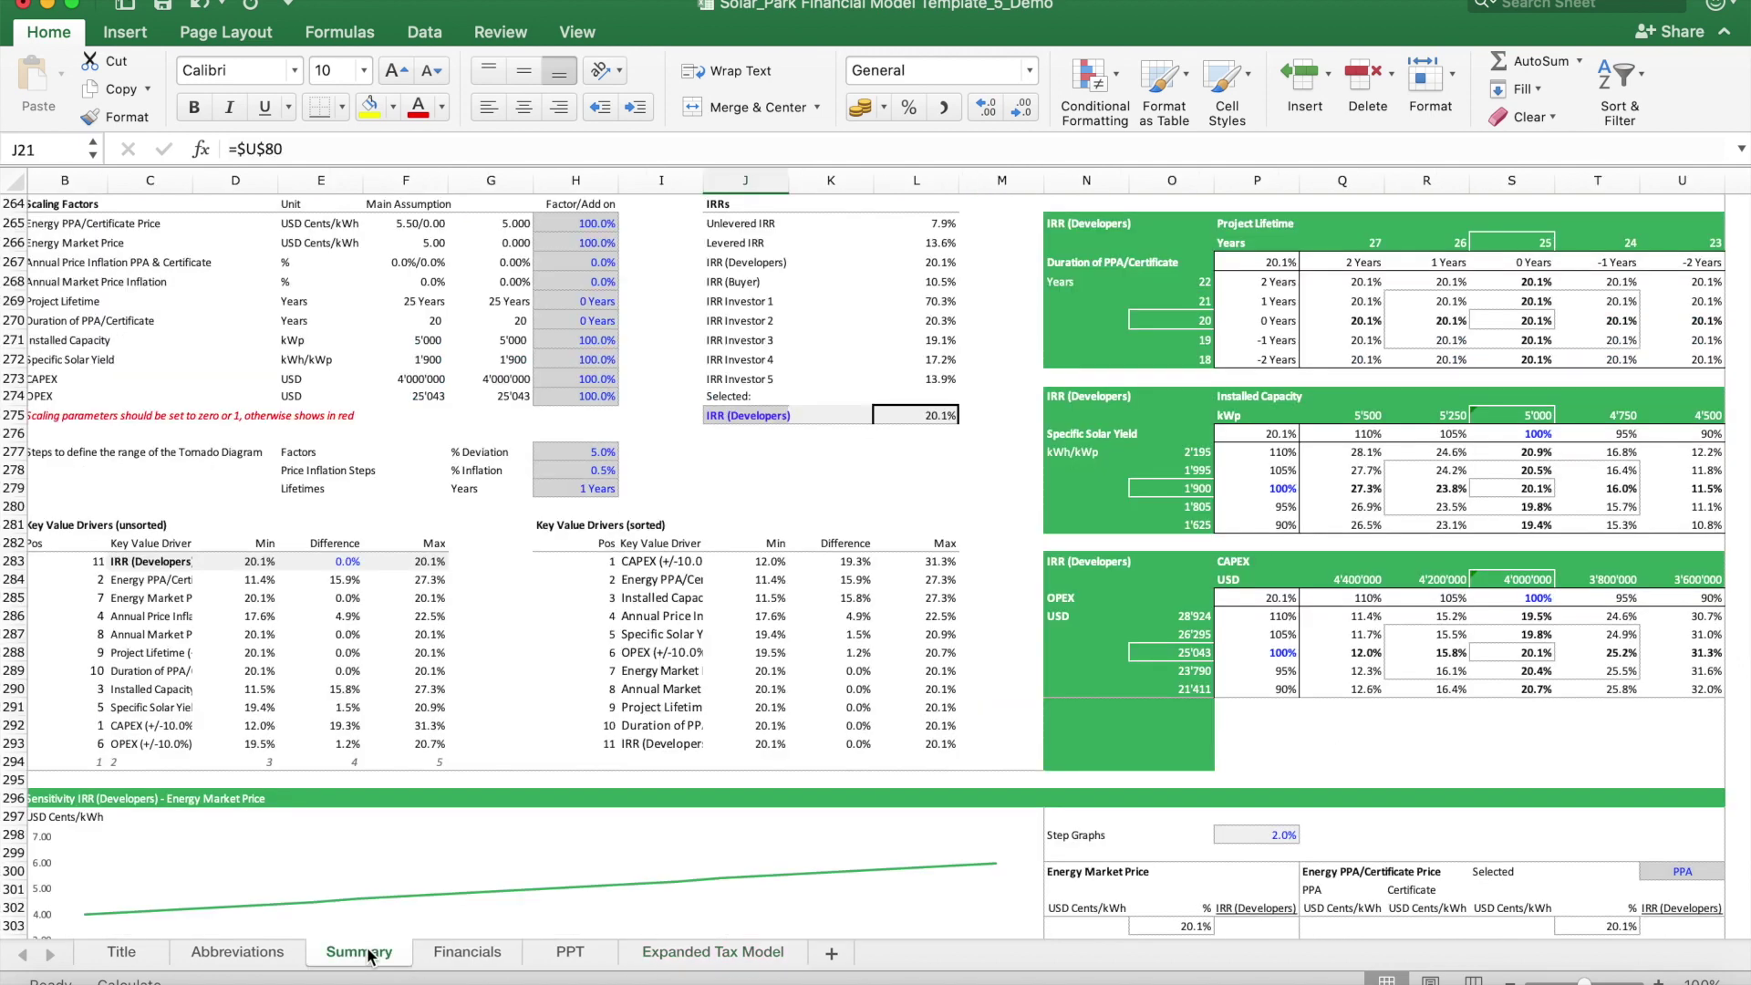
Step: Scroll up to Project Feasibility and check the 5.50 USD cents/kWh PPA price in T51
scroll(714, 570, "up", 15)
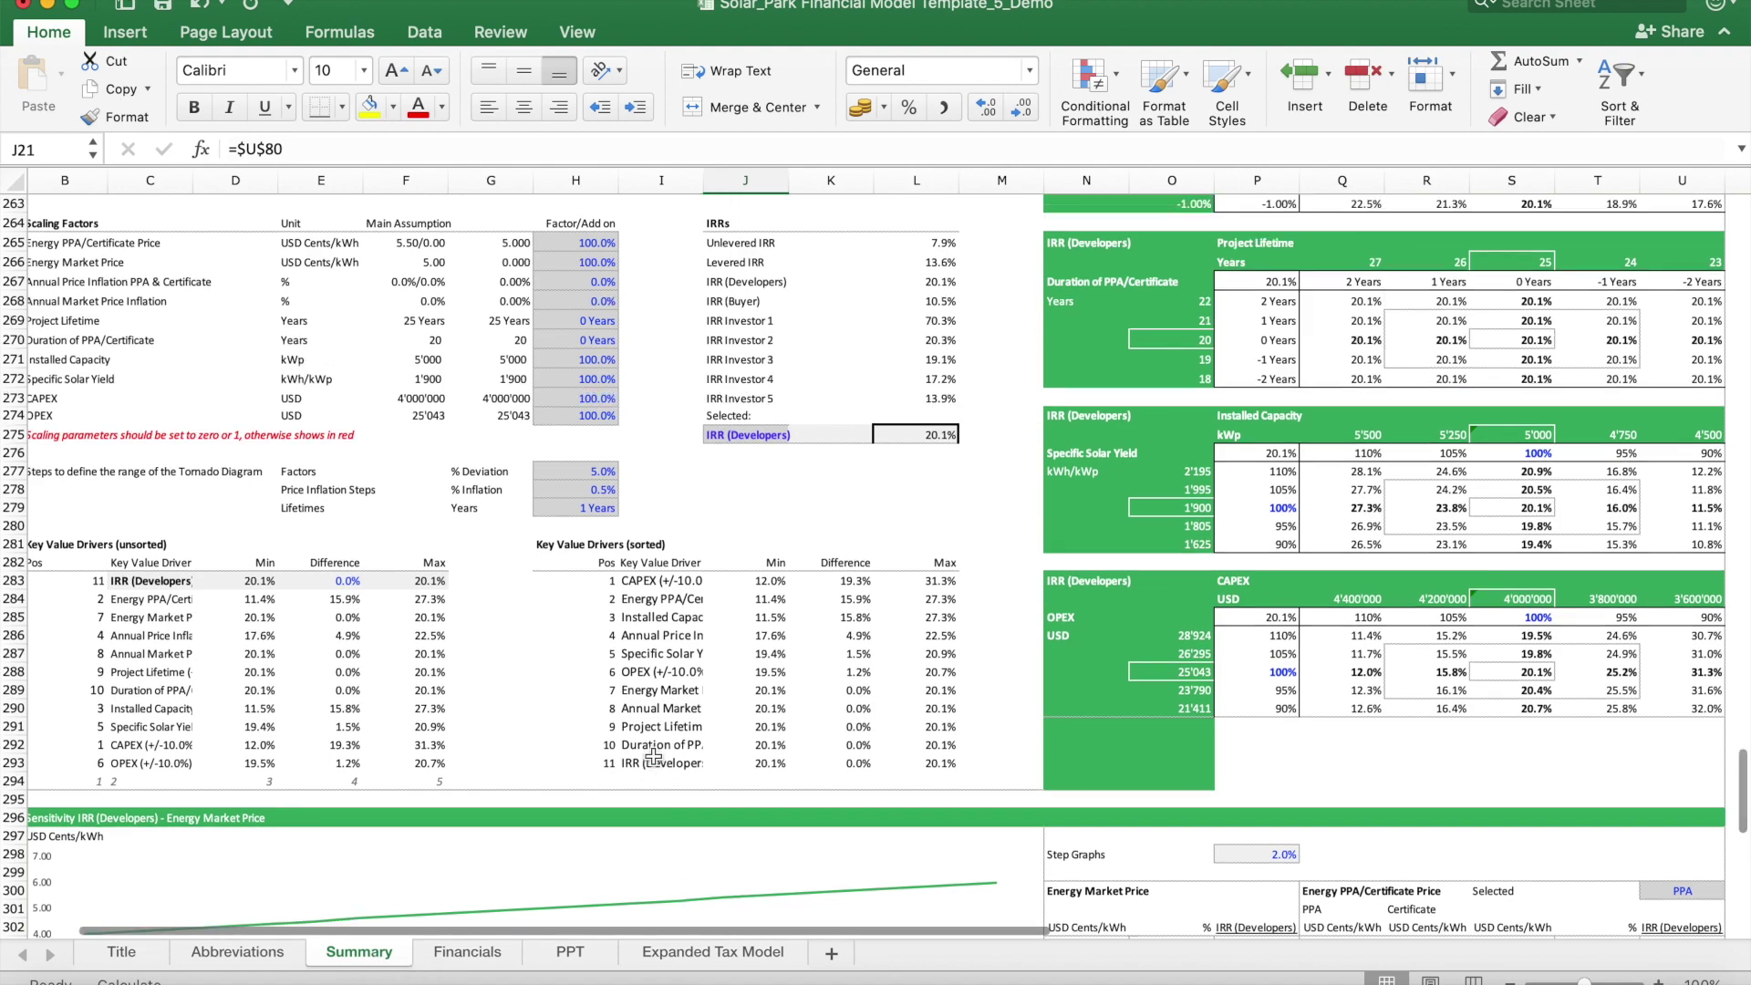
scroll(714, 569, "up", 20)
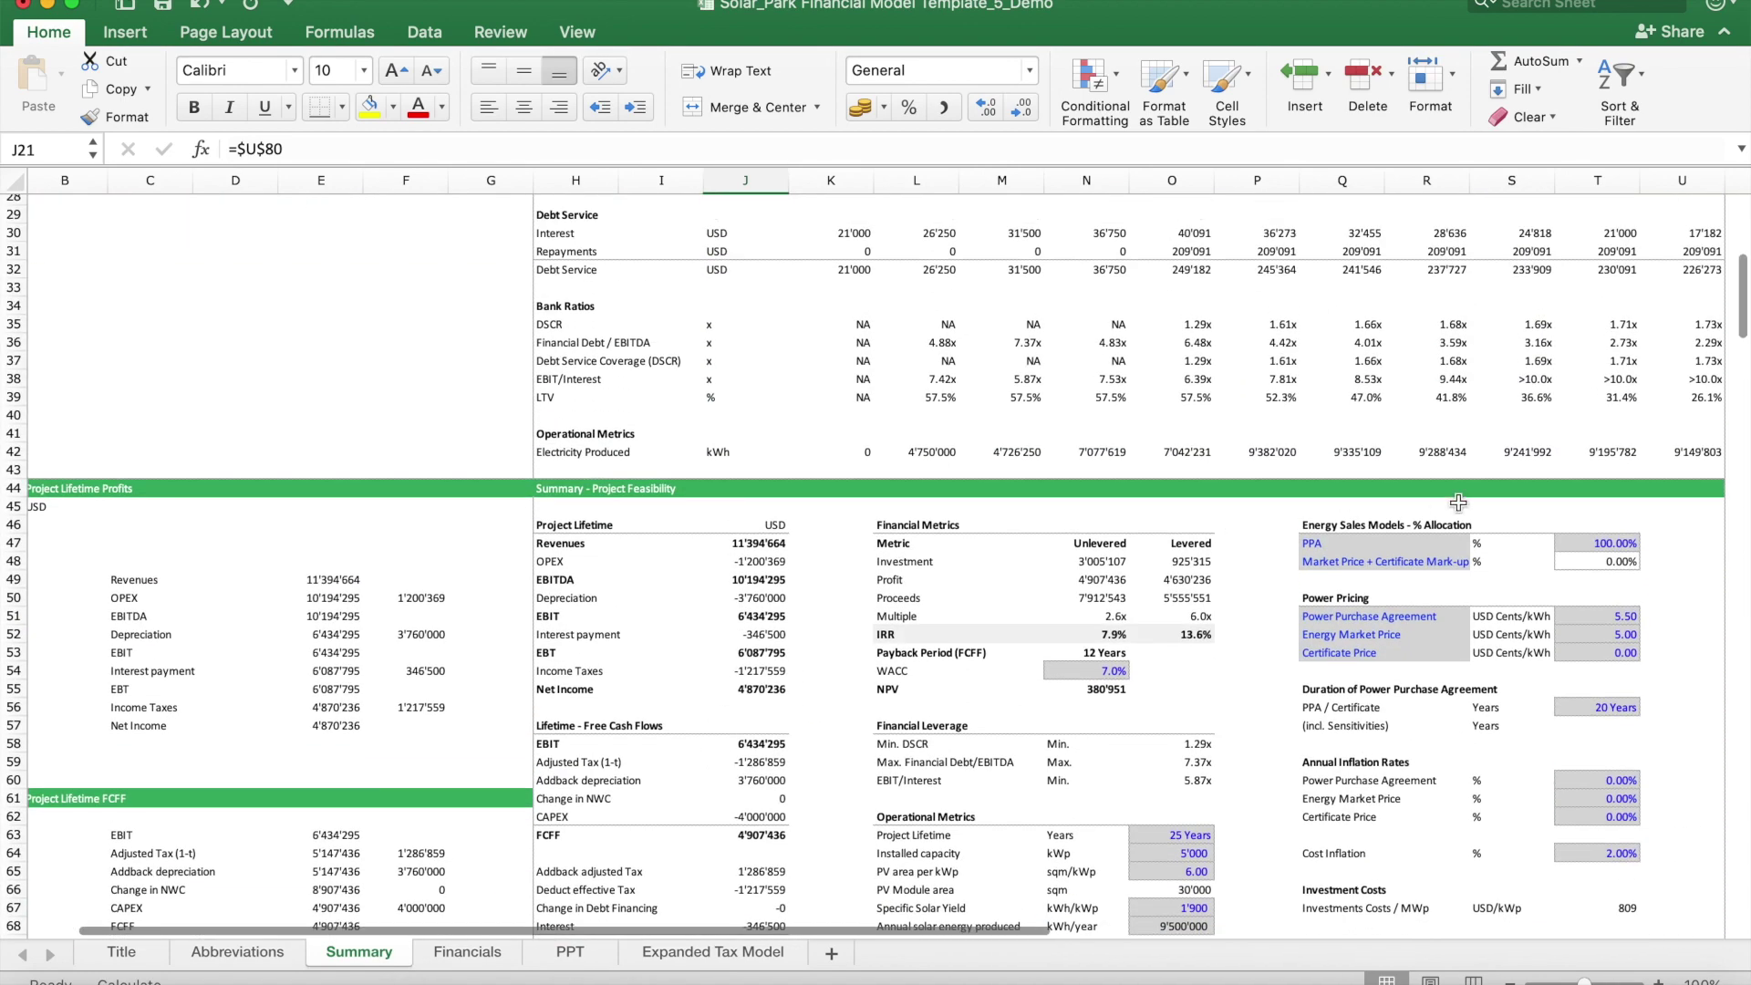
left_click(1603, 617)
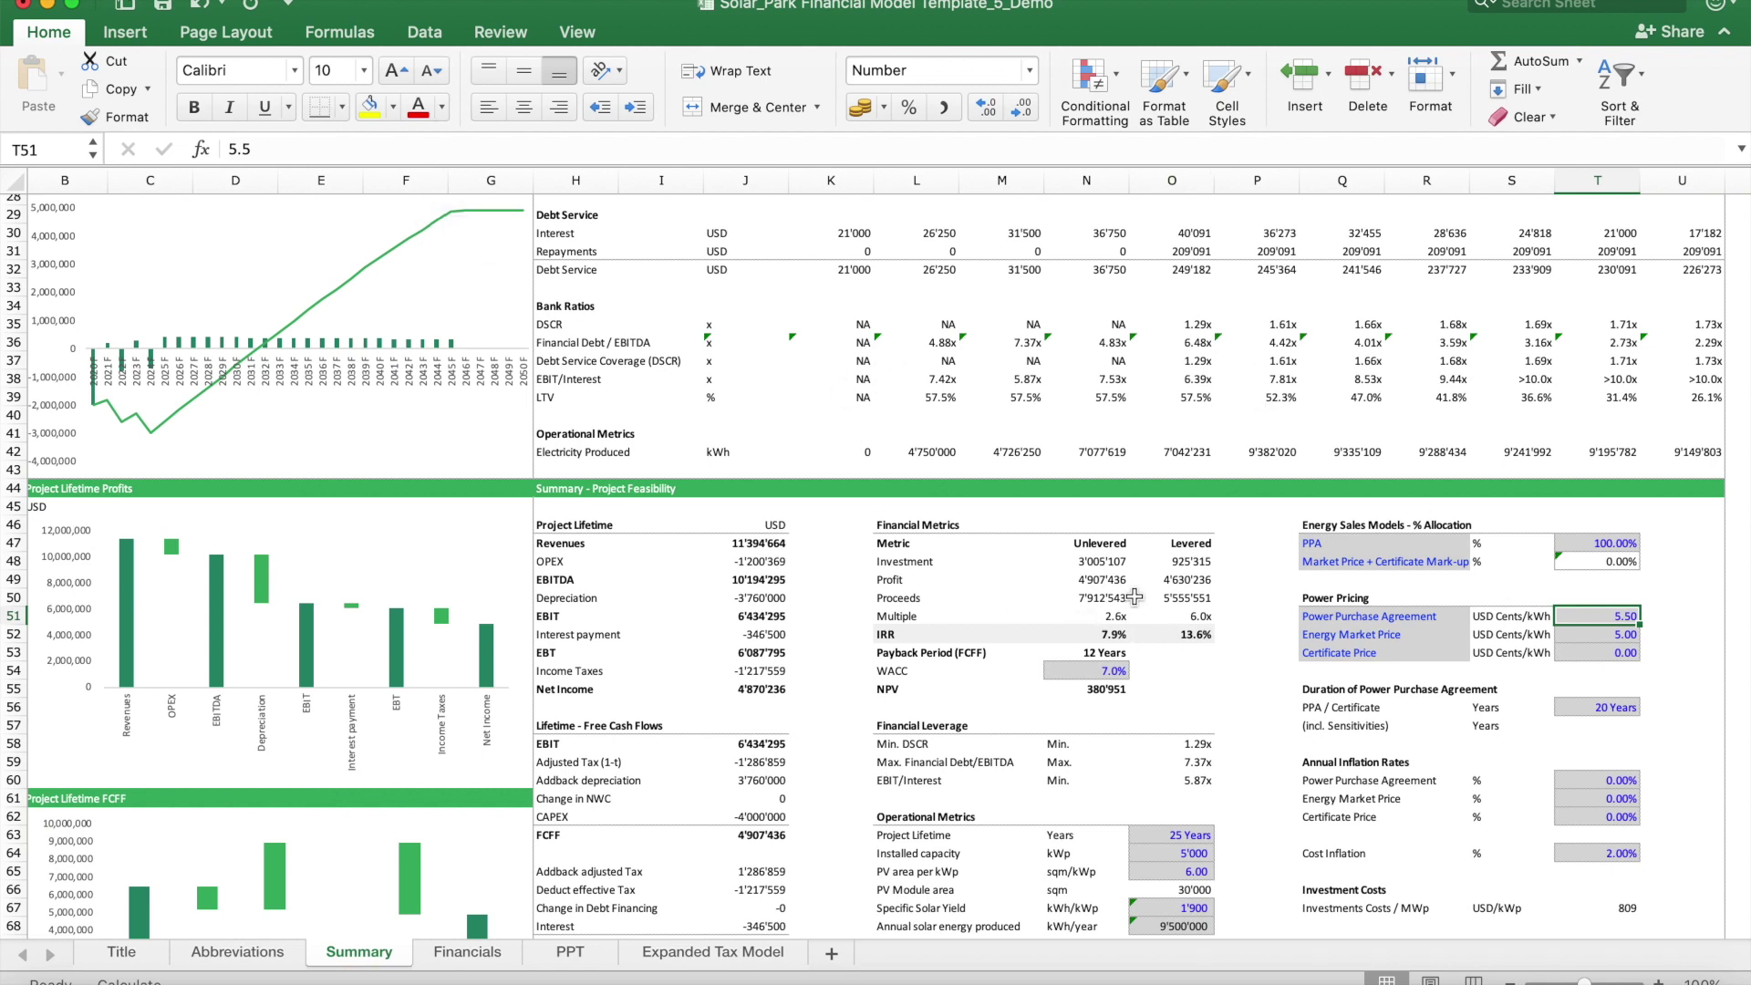
left_click(1107, 572)
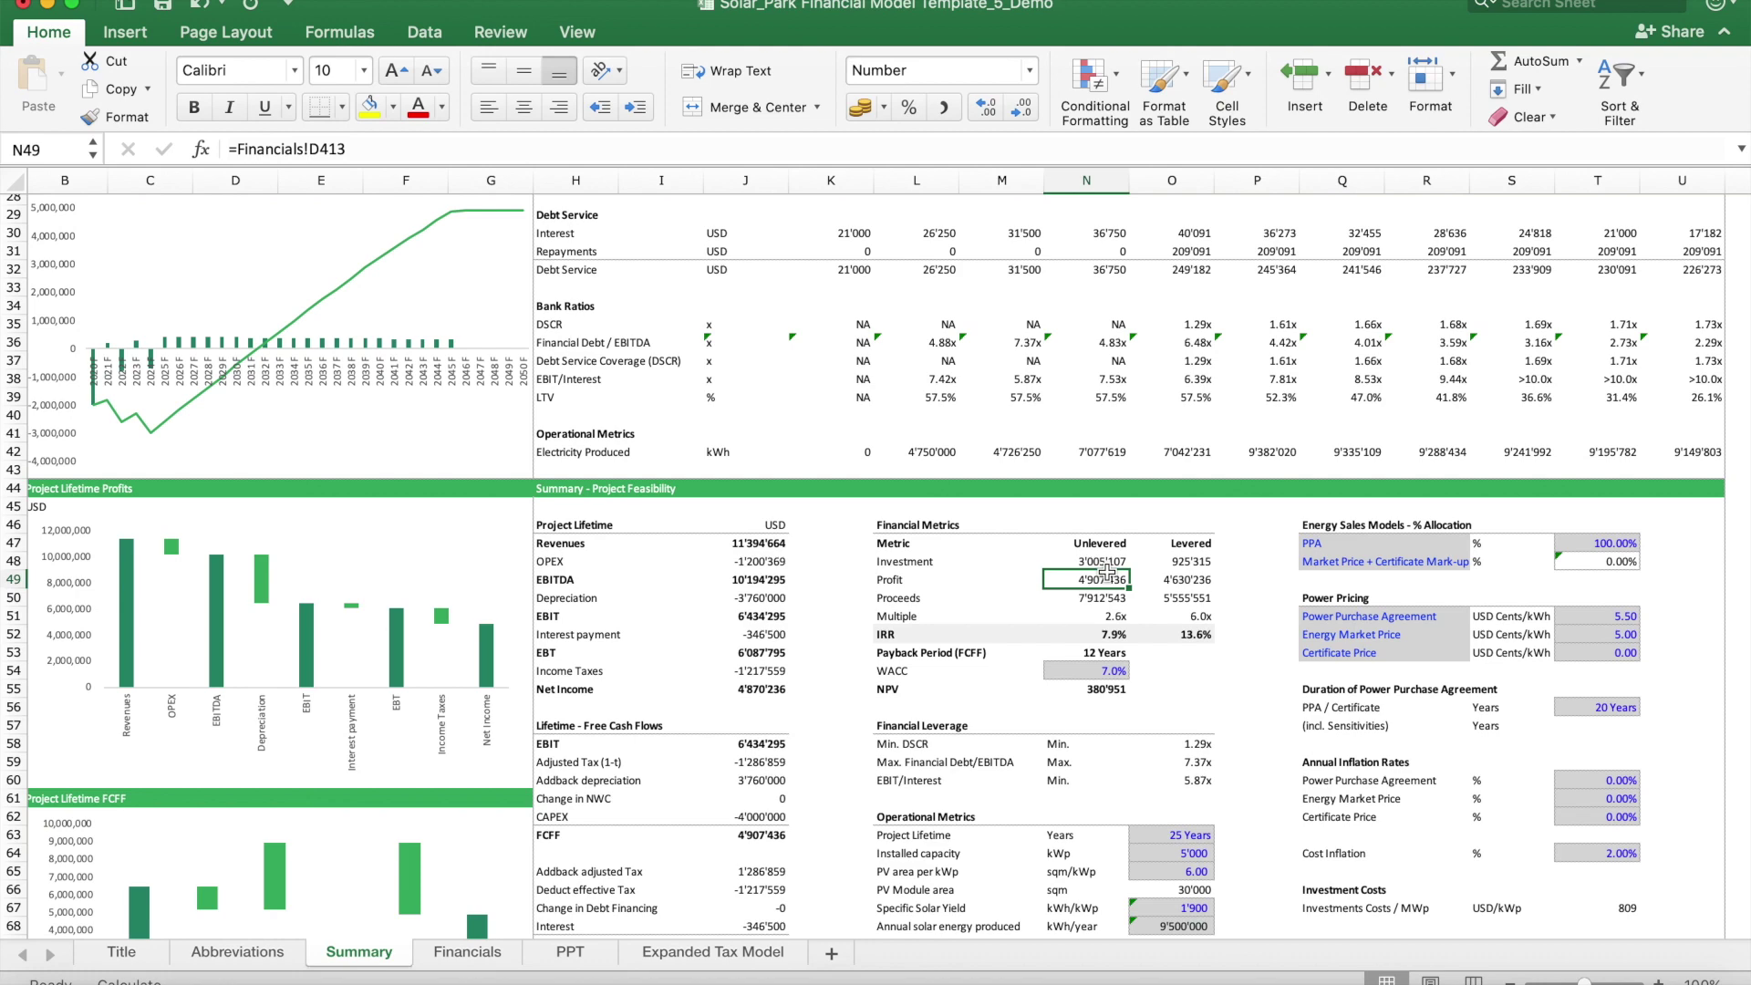
left_click(467, 951)
left_click(650, 431)
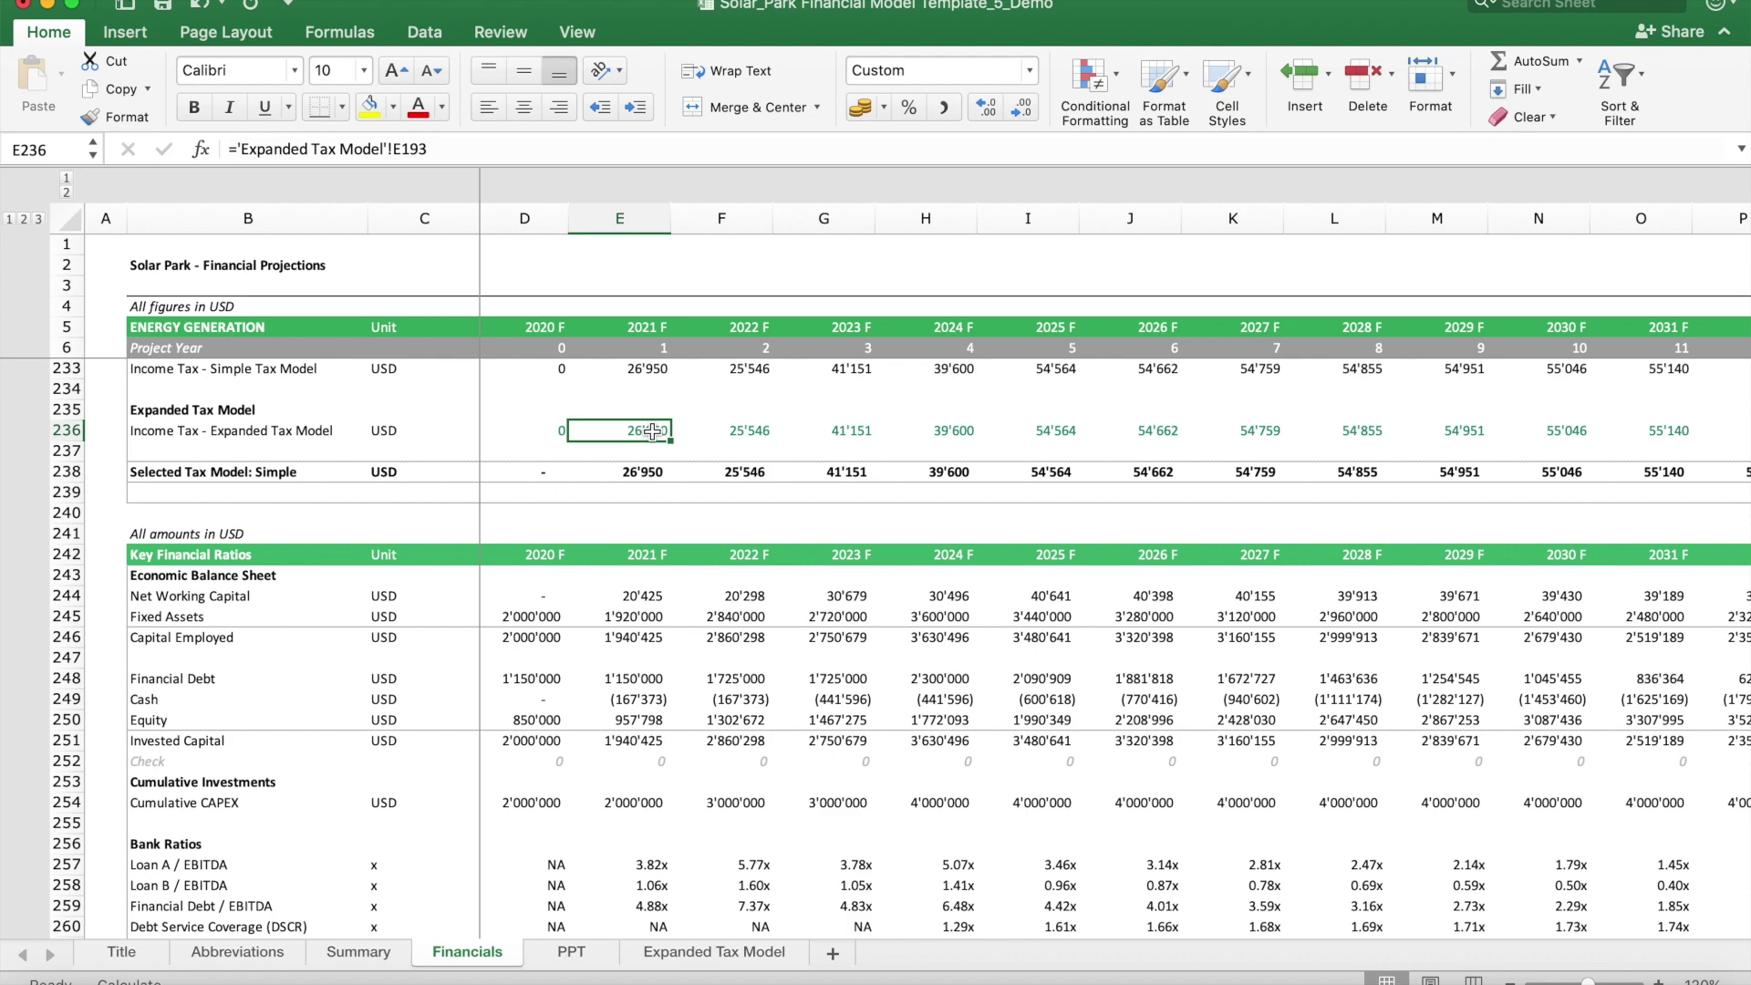
left_click(850, 435)
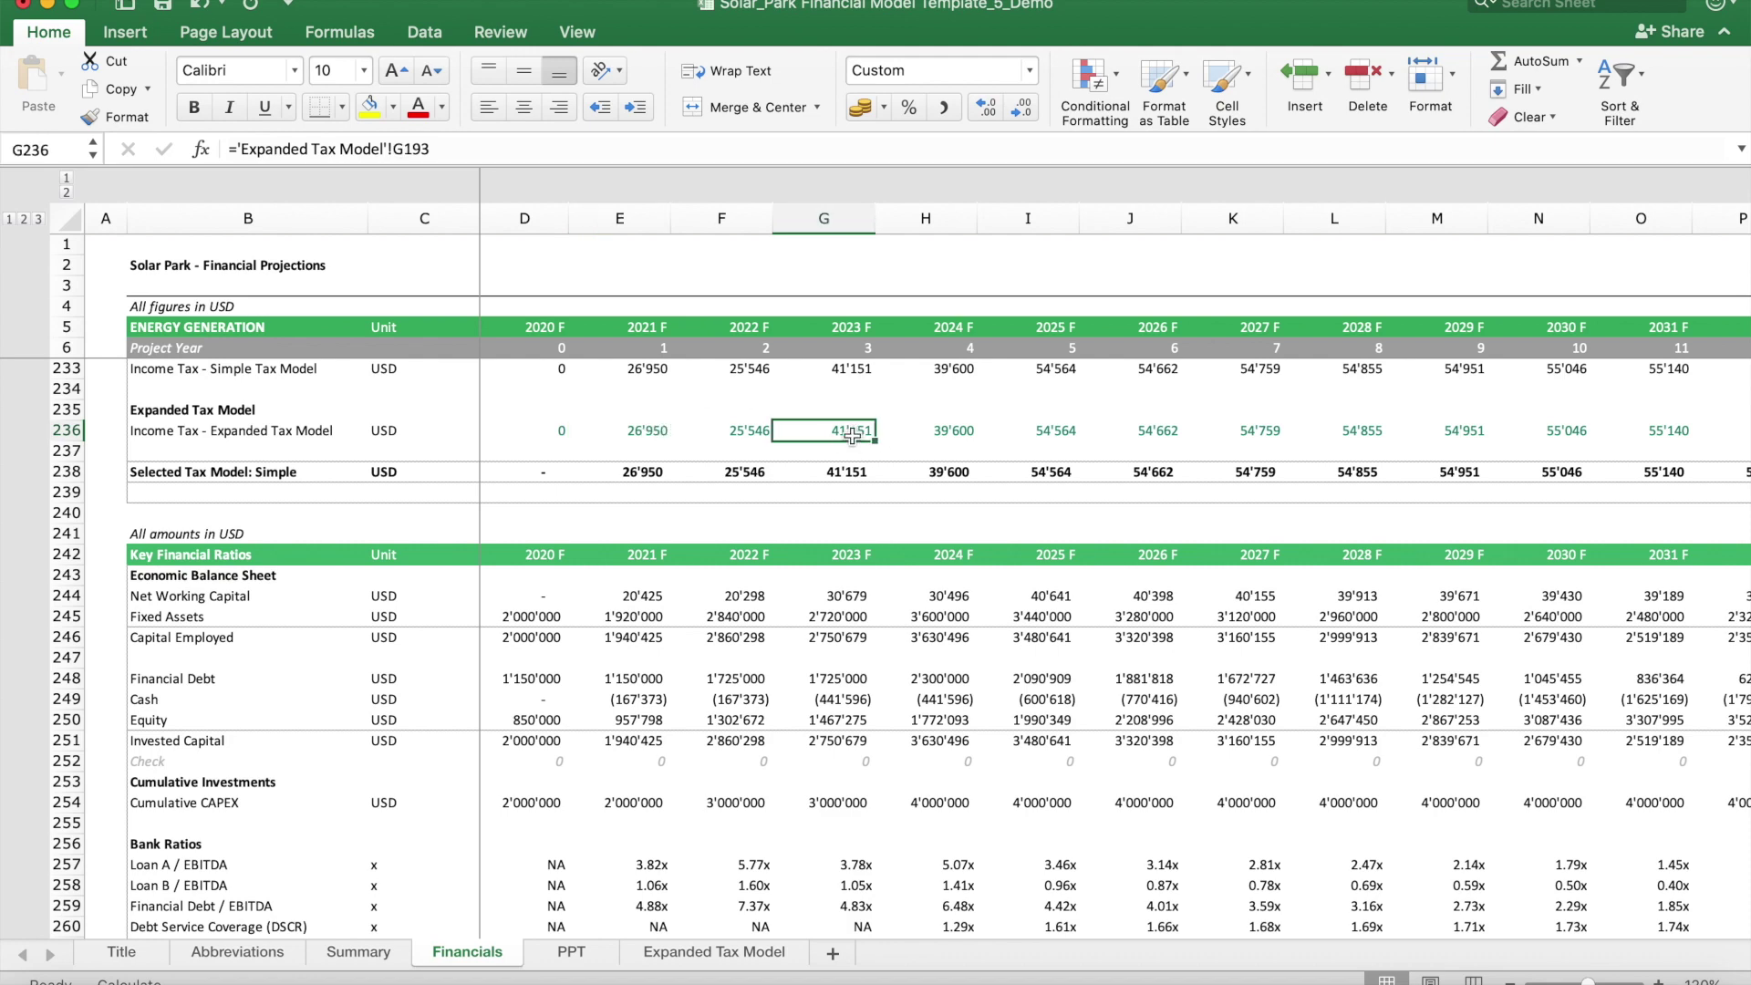
left_click(362, 950)
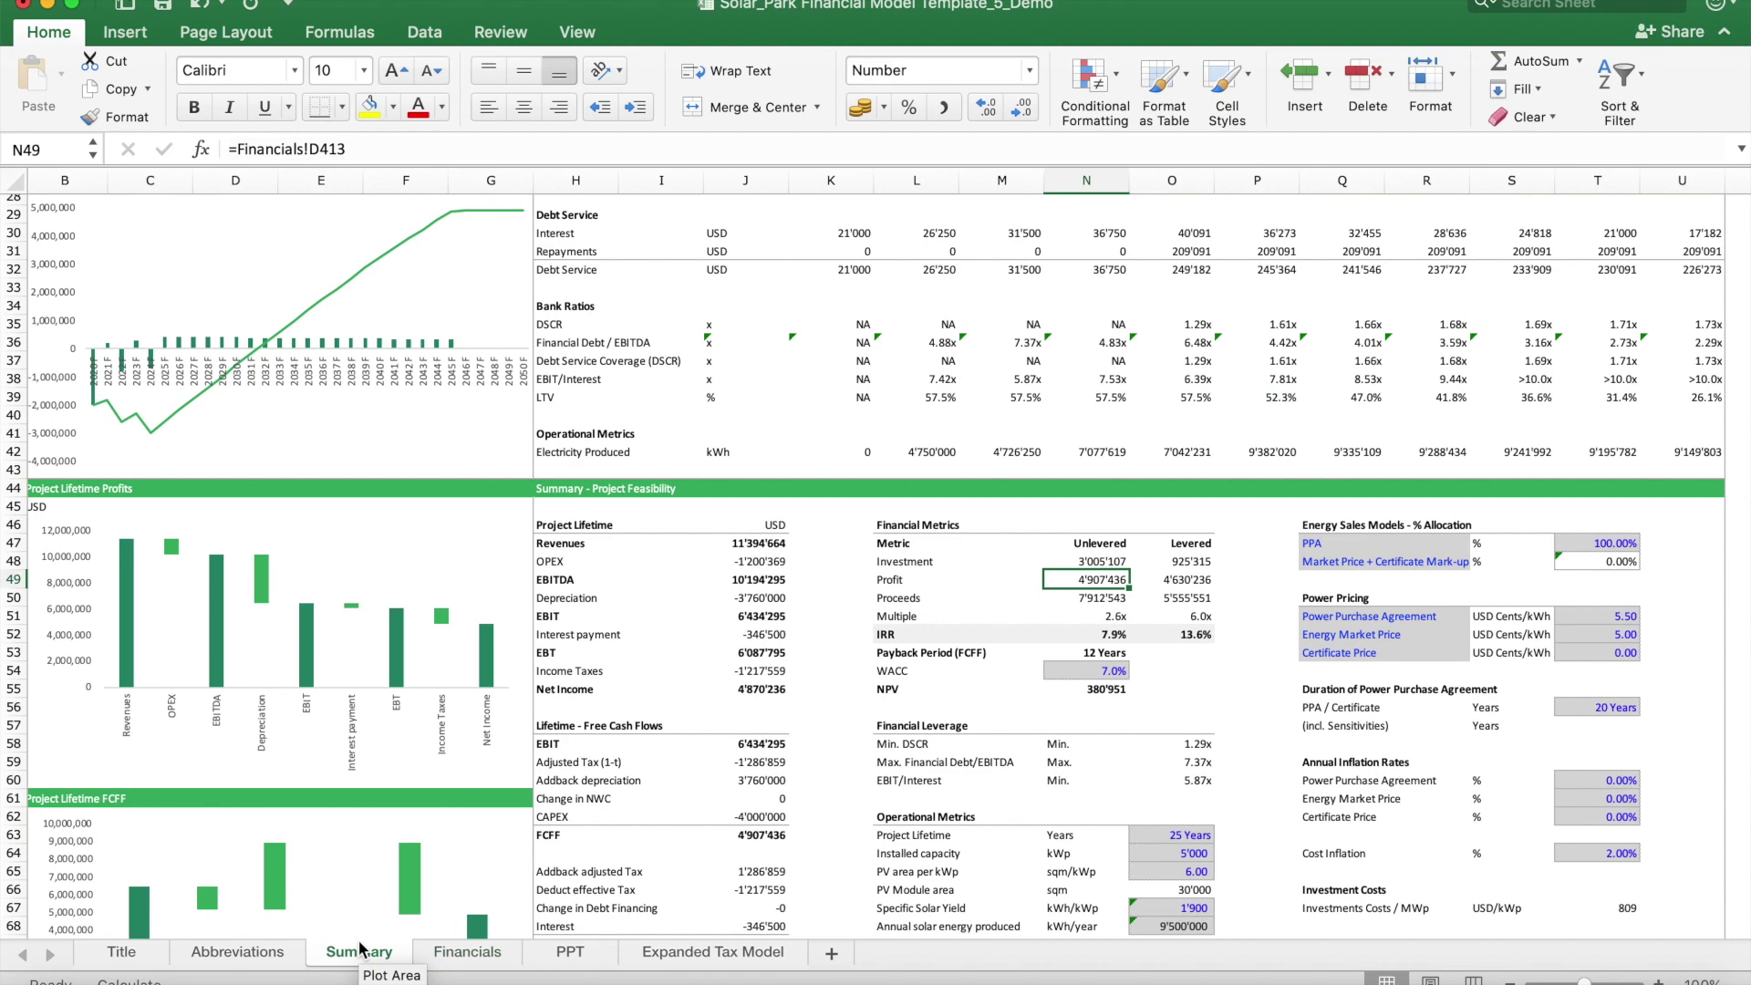
Step: Scroll to the CAPEX section and select cost items H119:J126 to see their total
scroll(982, 580, "up", 8)
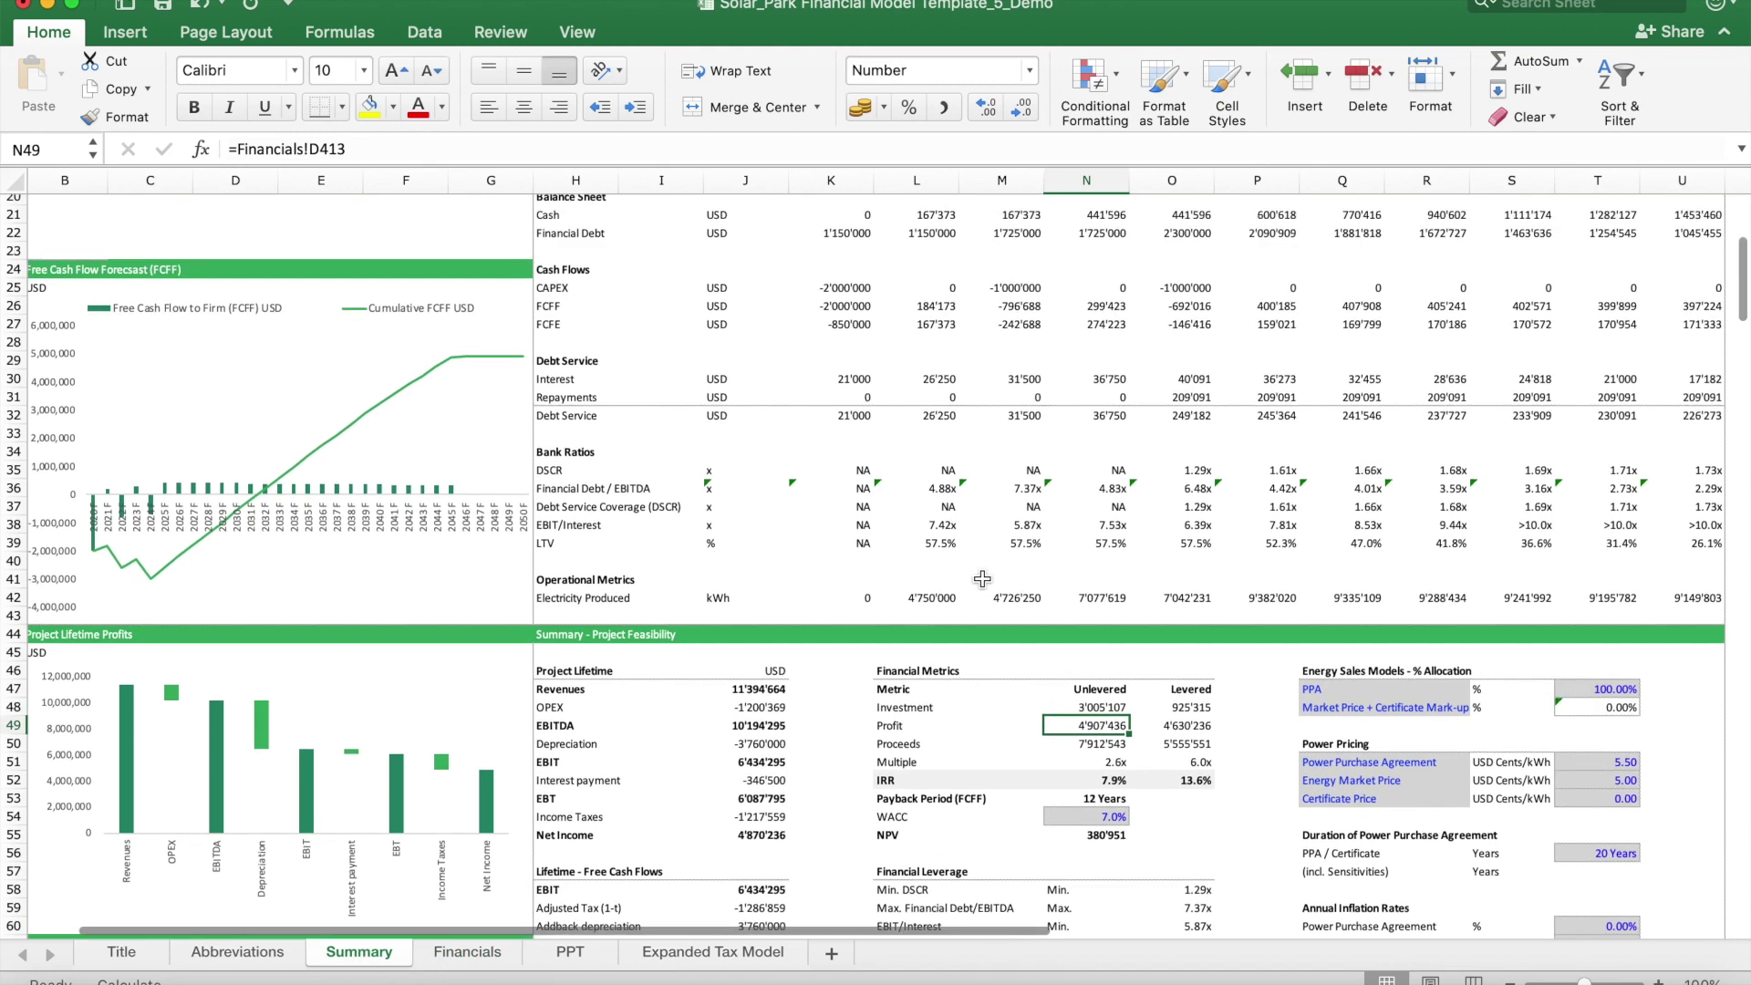
scroll(982, 579, "down", 8)
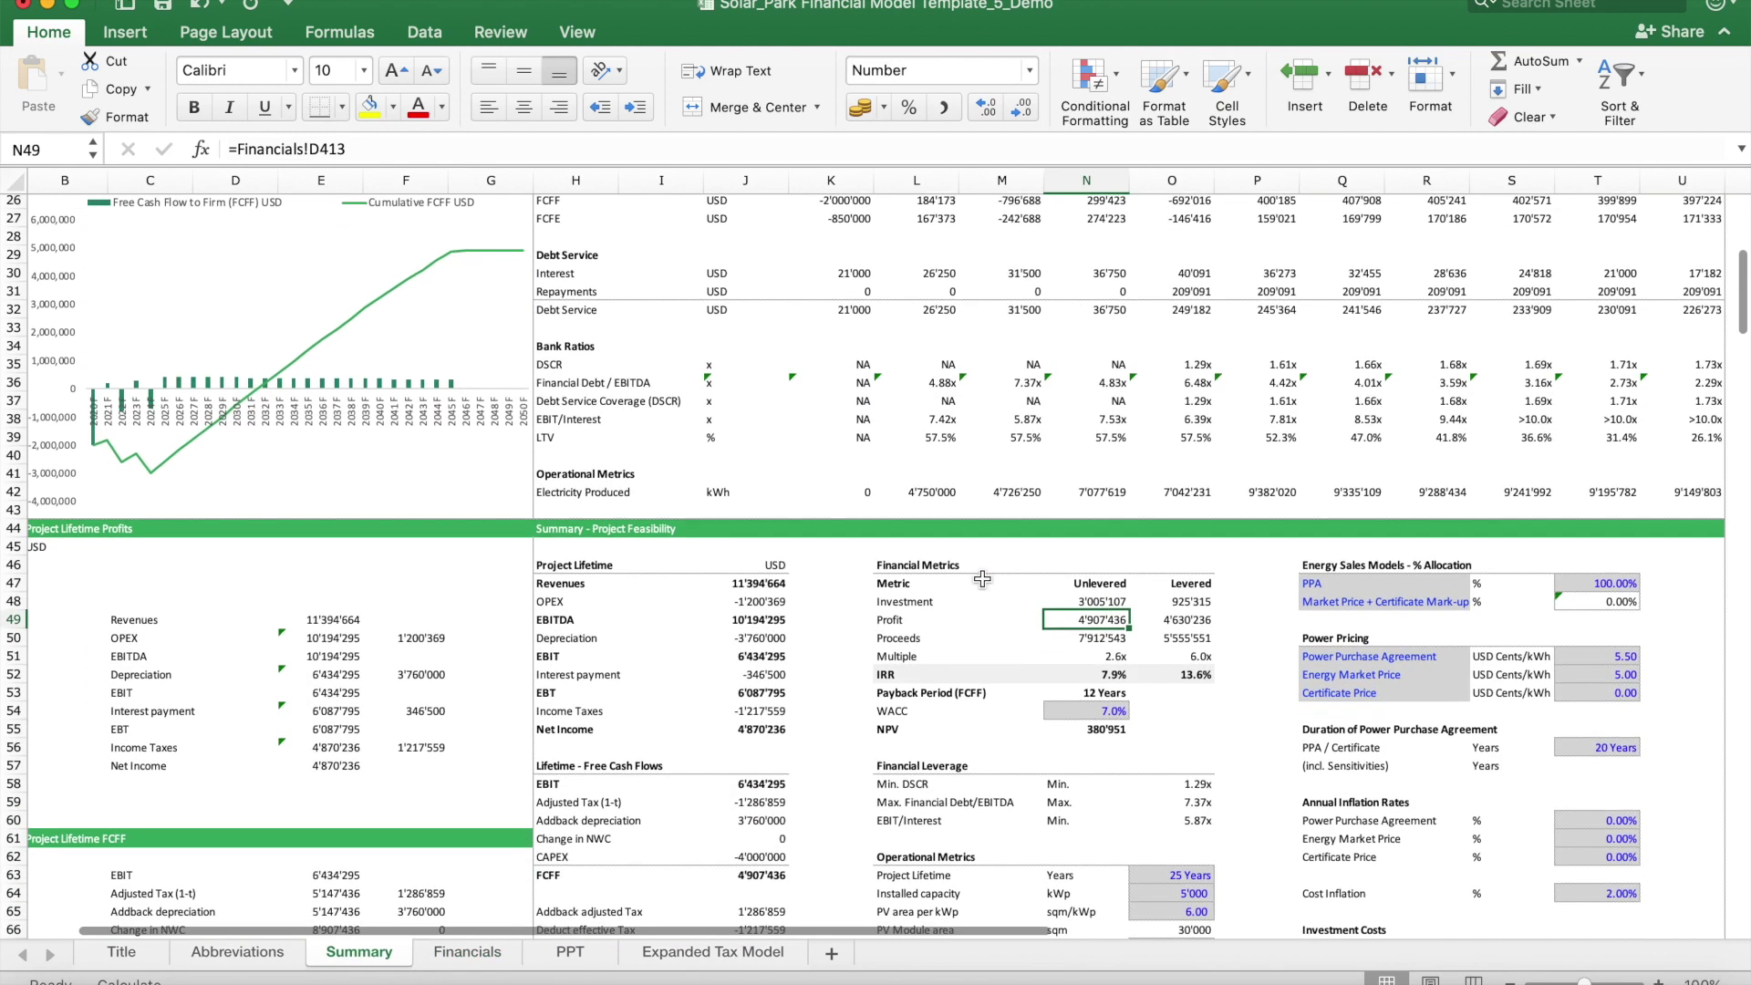
scroll(982, 579, "down", 12)
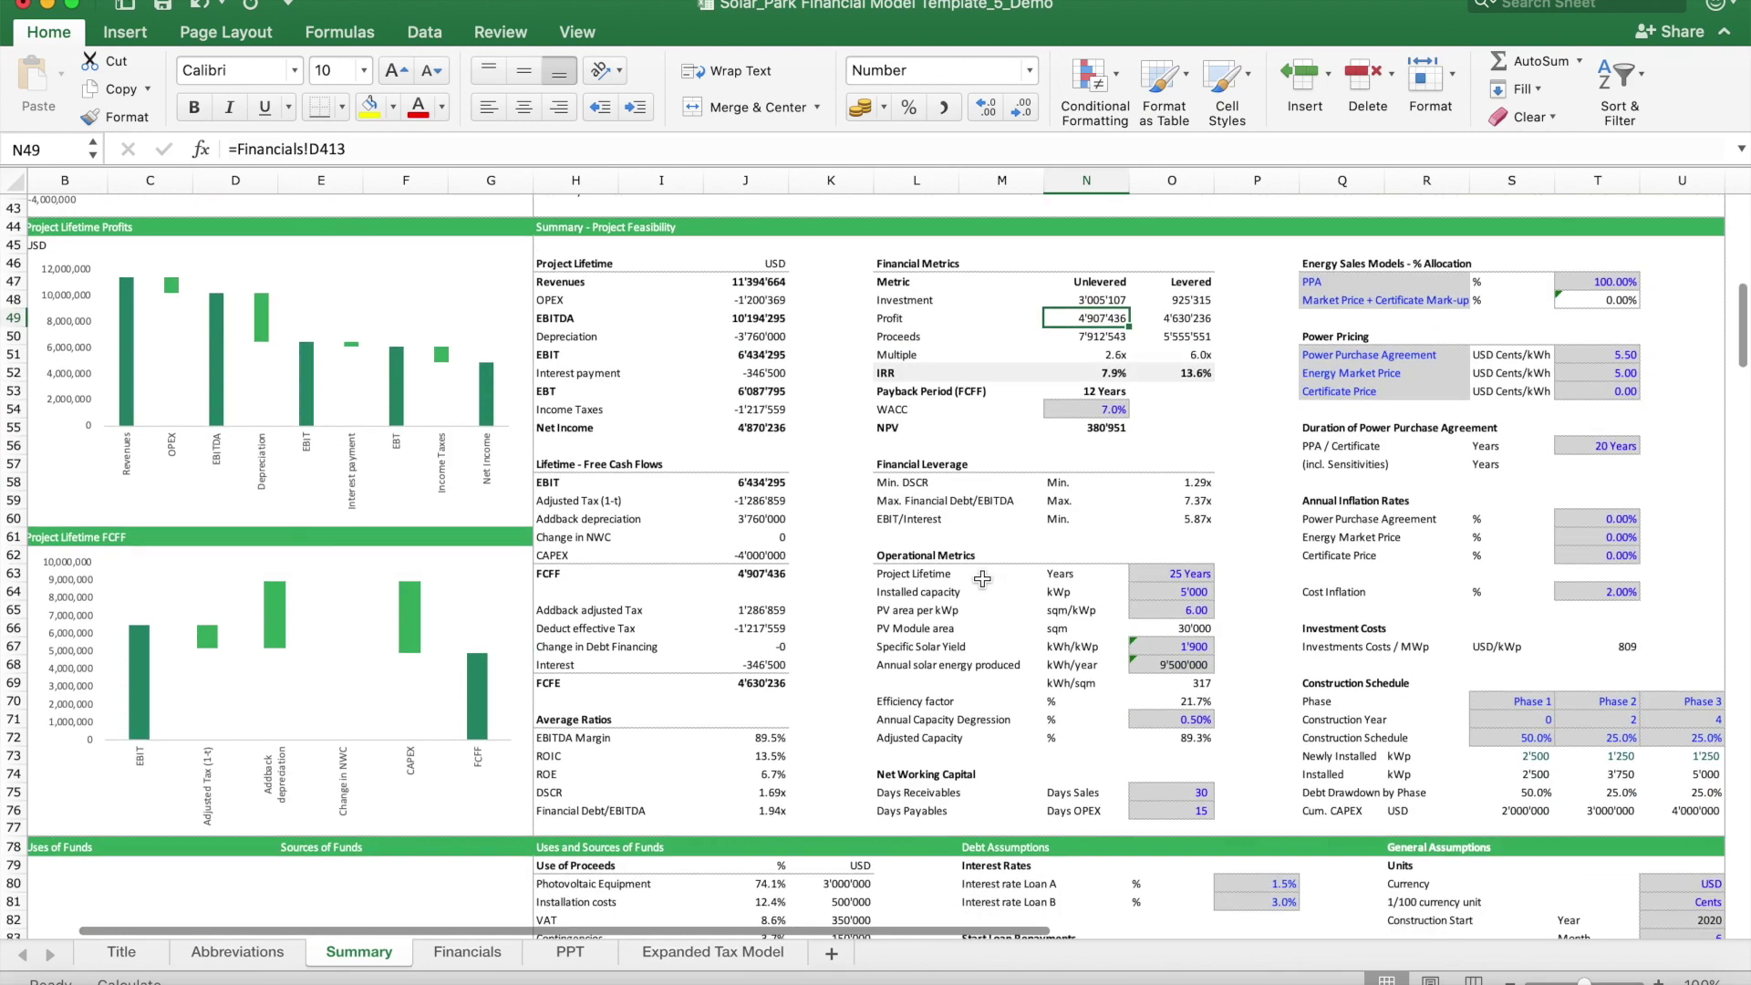
scroll(982, 579, "down", 12)
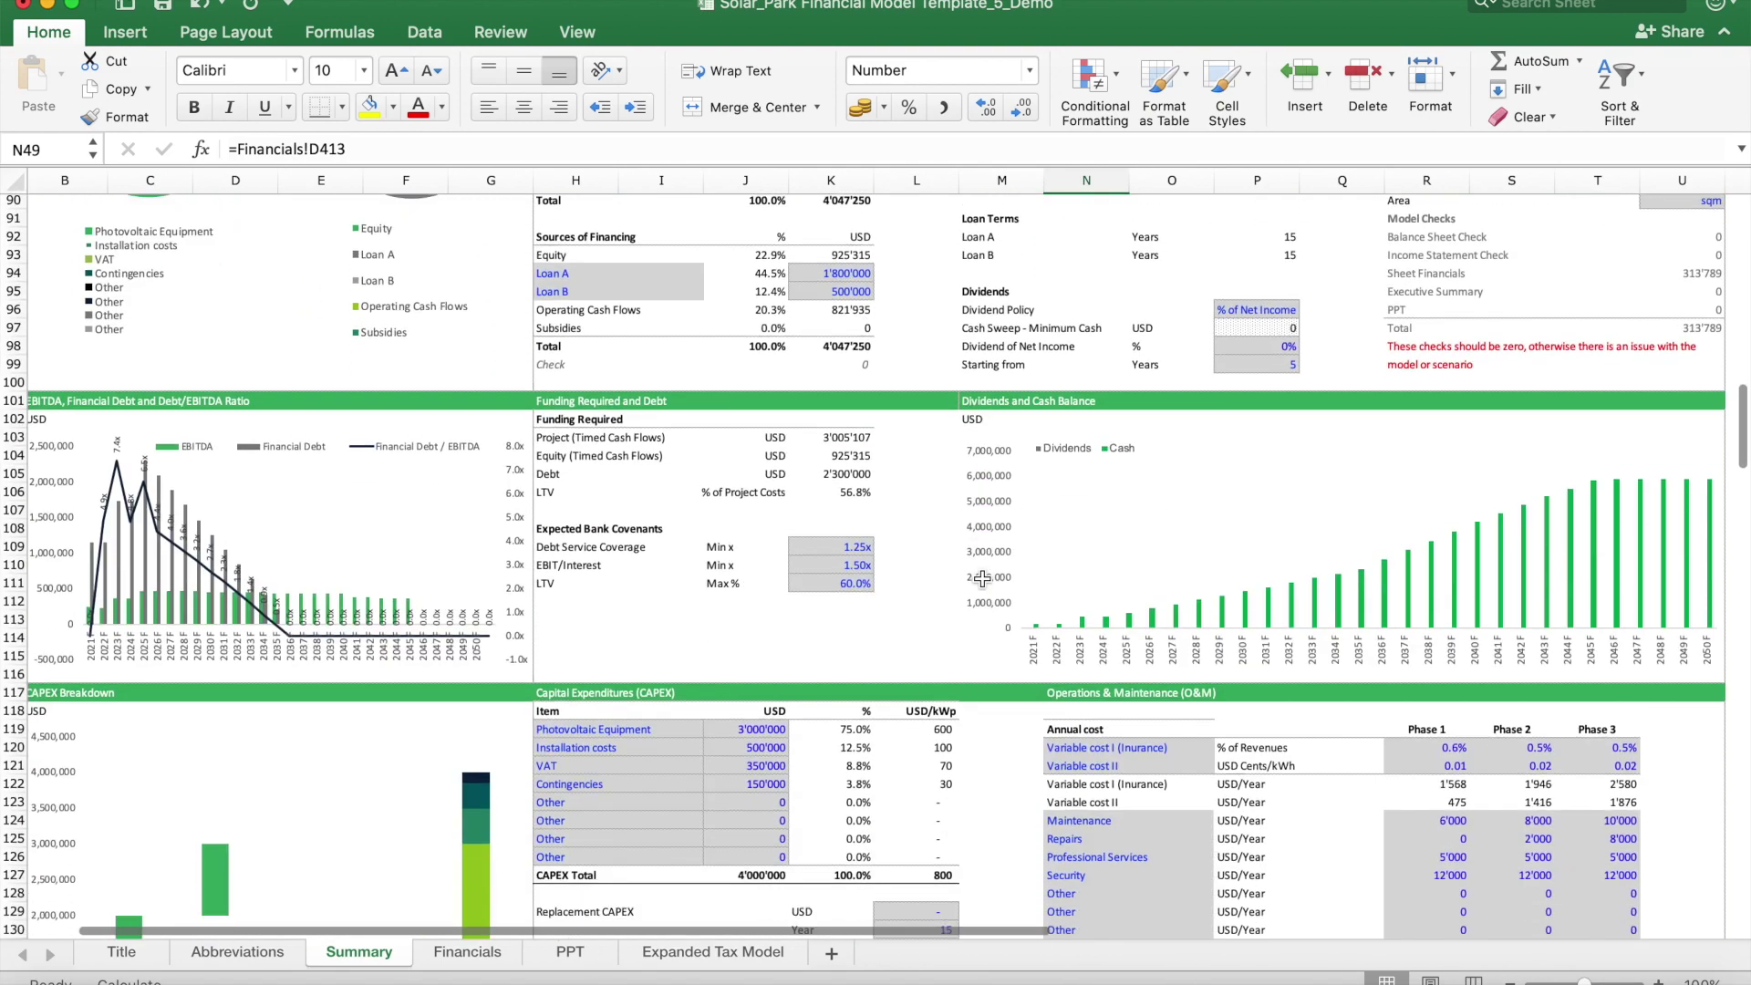
scroll(982, 579, "down", 4)
scroll(982, 579, "down", 1)
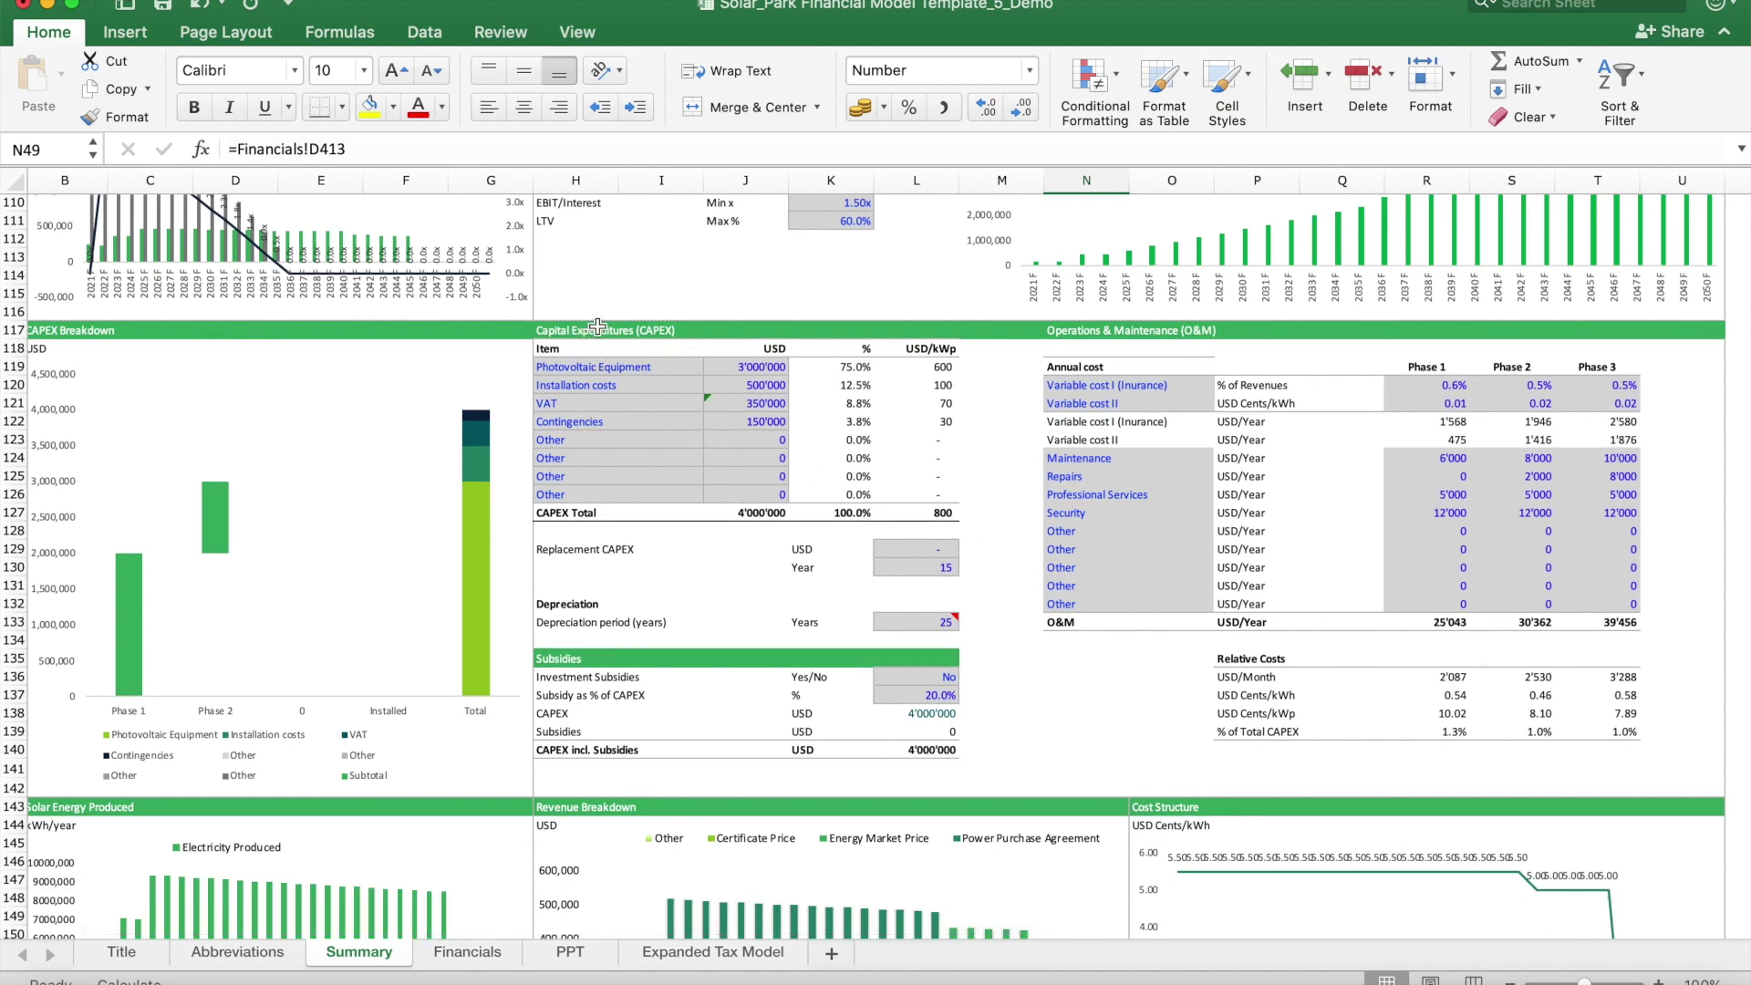
left_click_drag(594, 365, 757, 486)
Step: Check the Project Lifetime, Installed capacity and annual solar energy produced values starting at O63
scroll(898, 425, "up", 15)
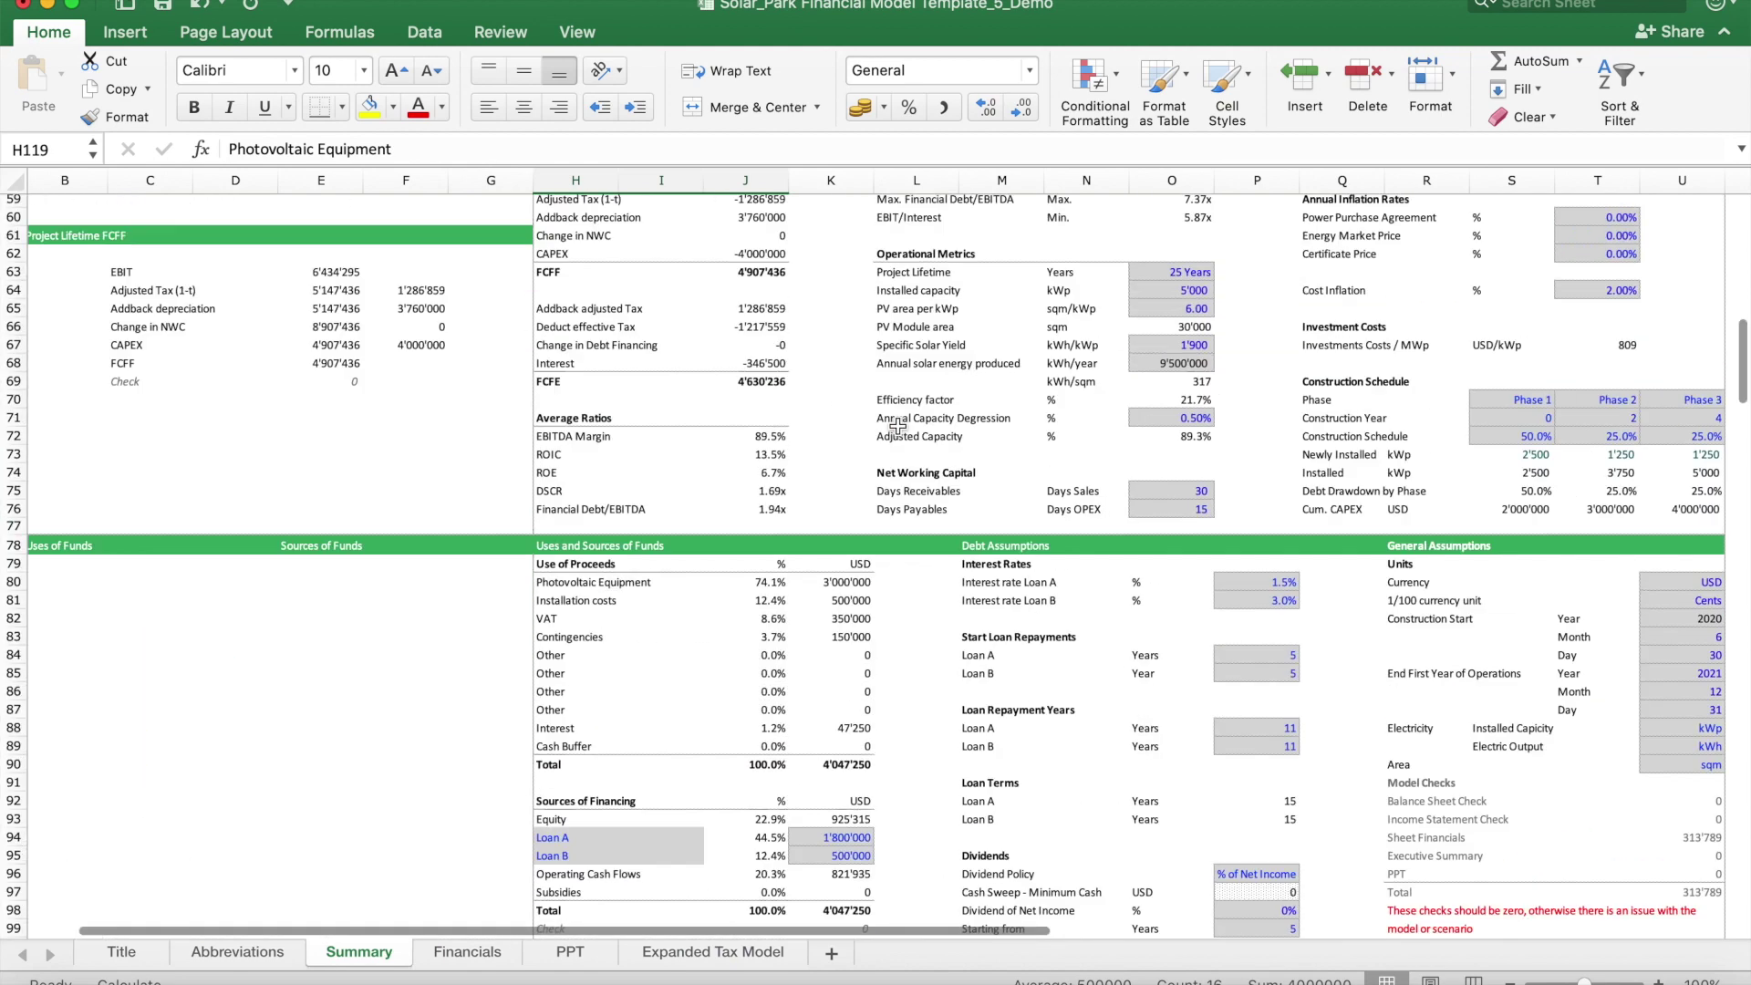
scroll(1003, 538, "up", 1)
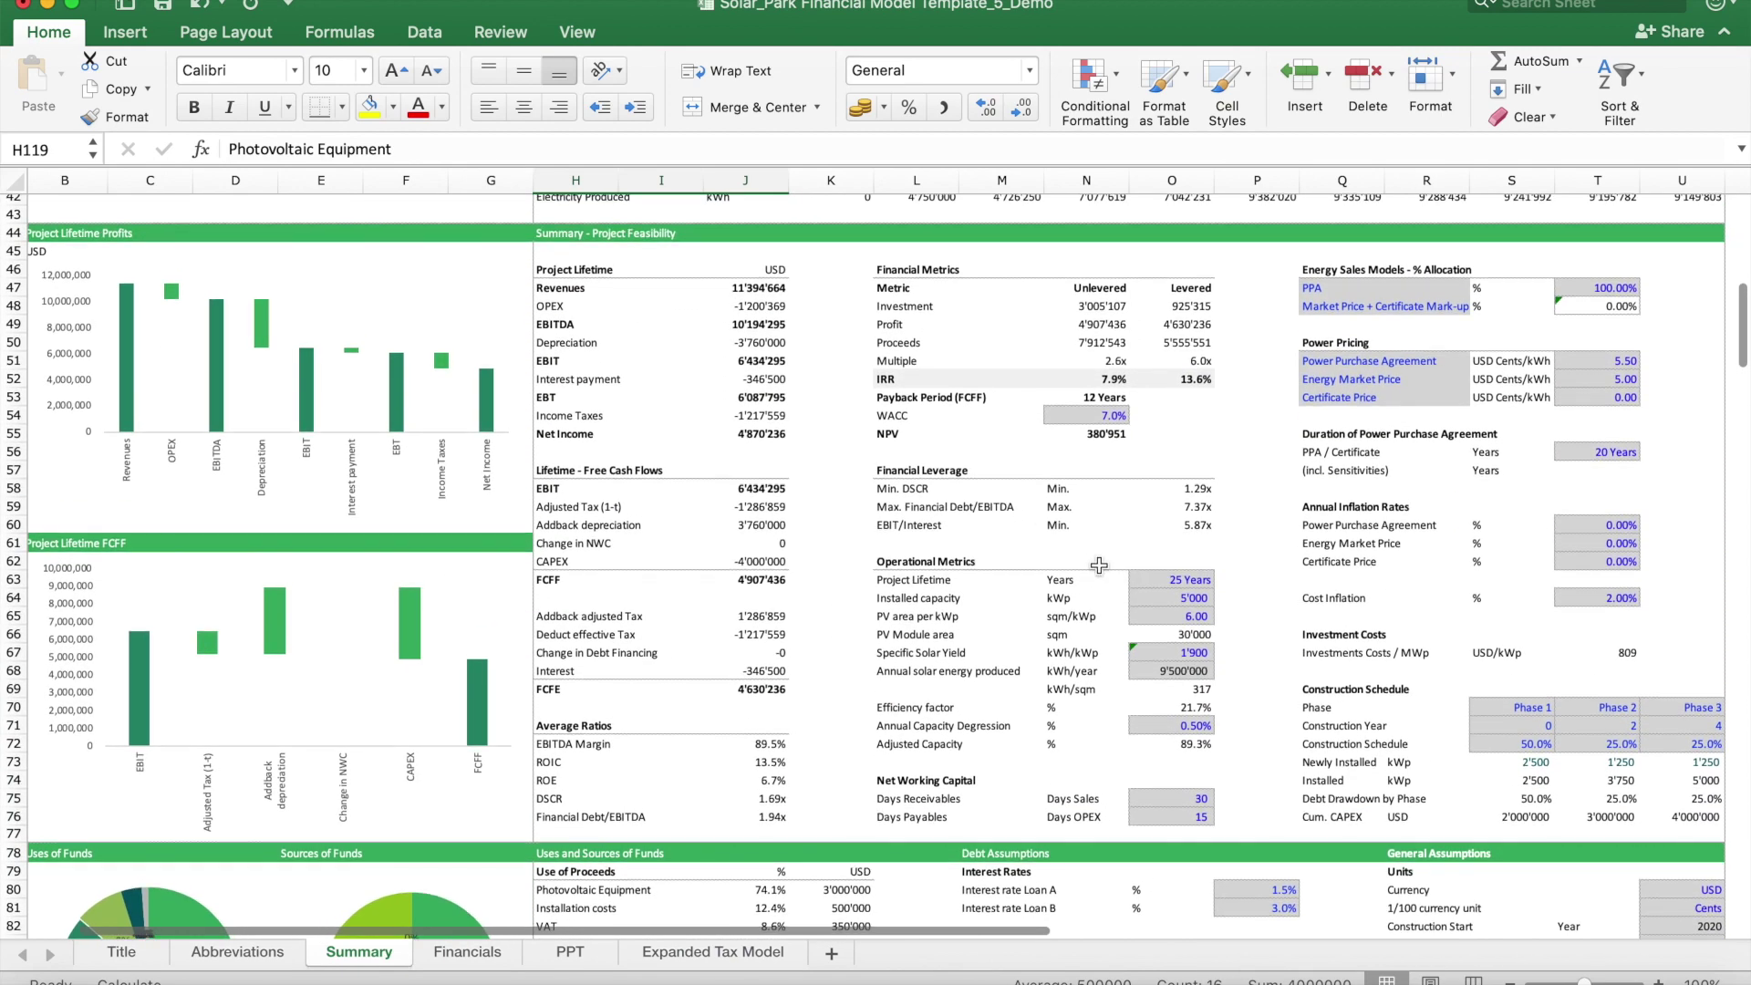
left_click(1168, 579)
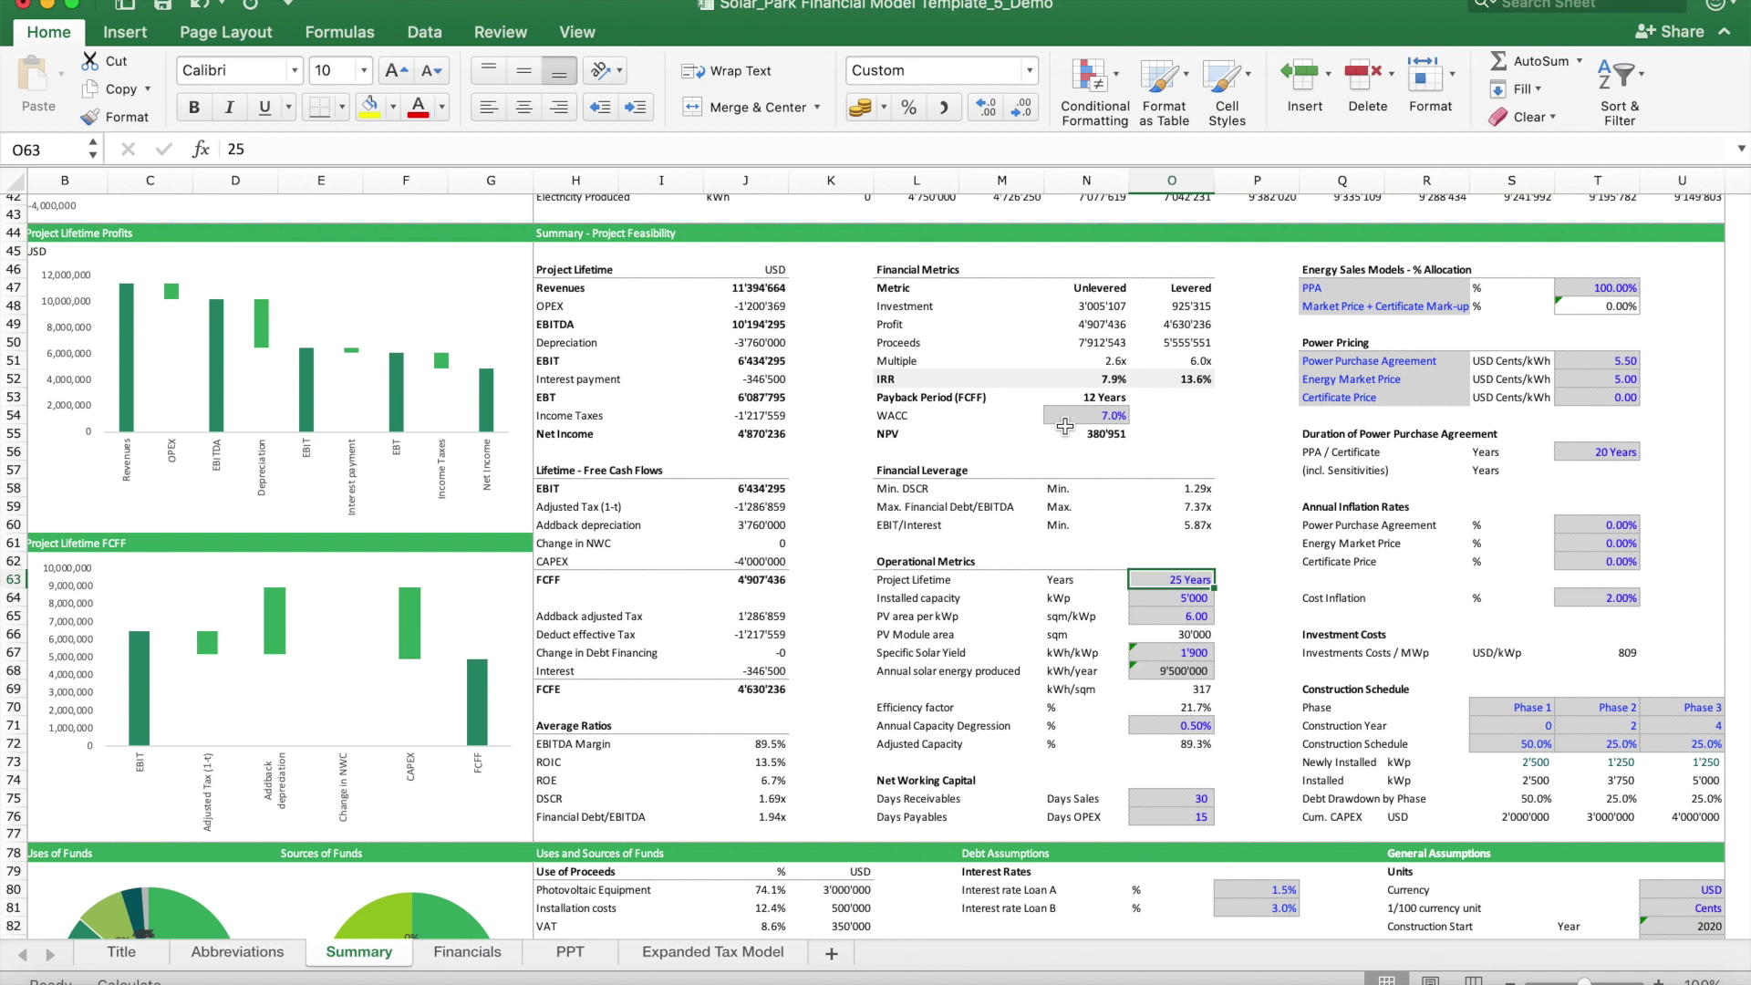
key("Down")
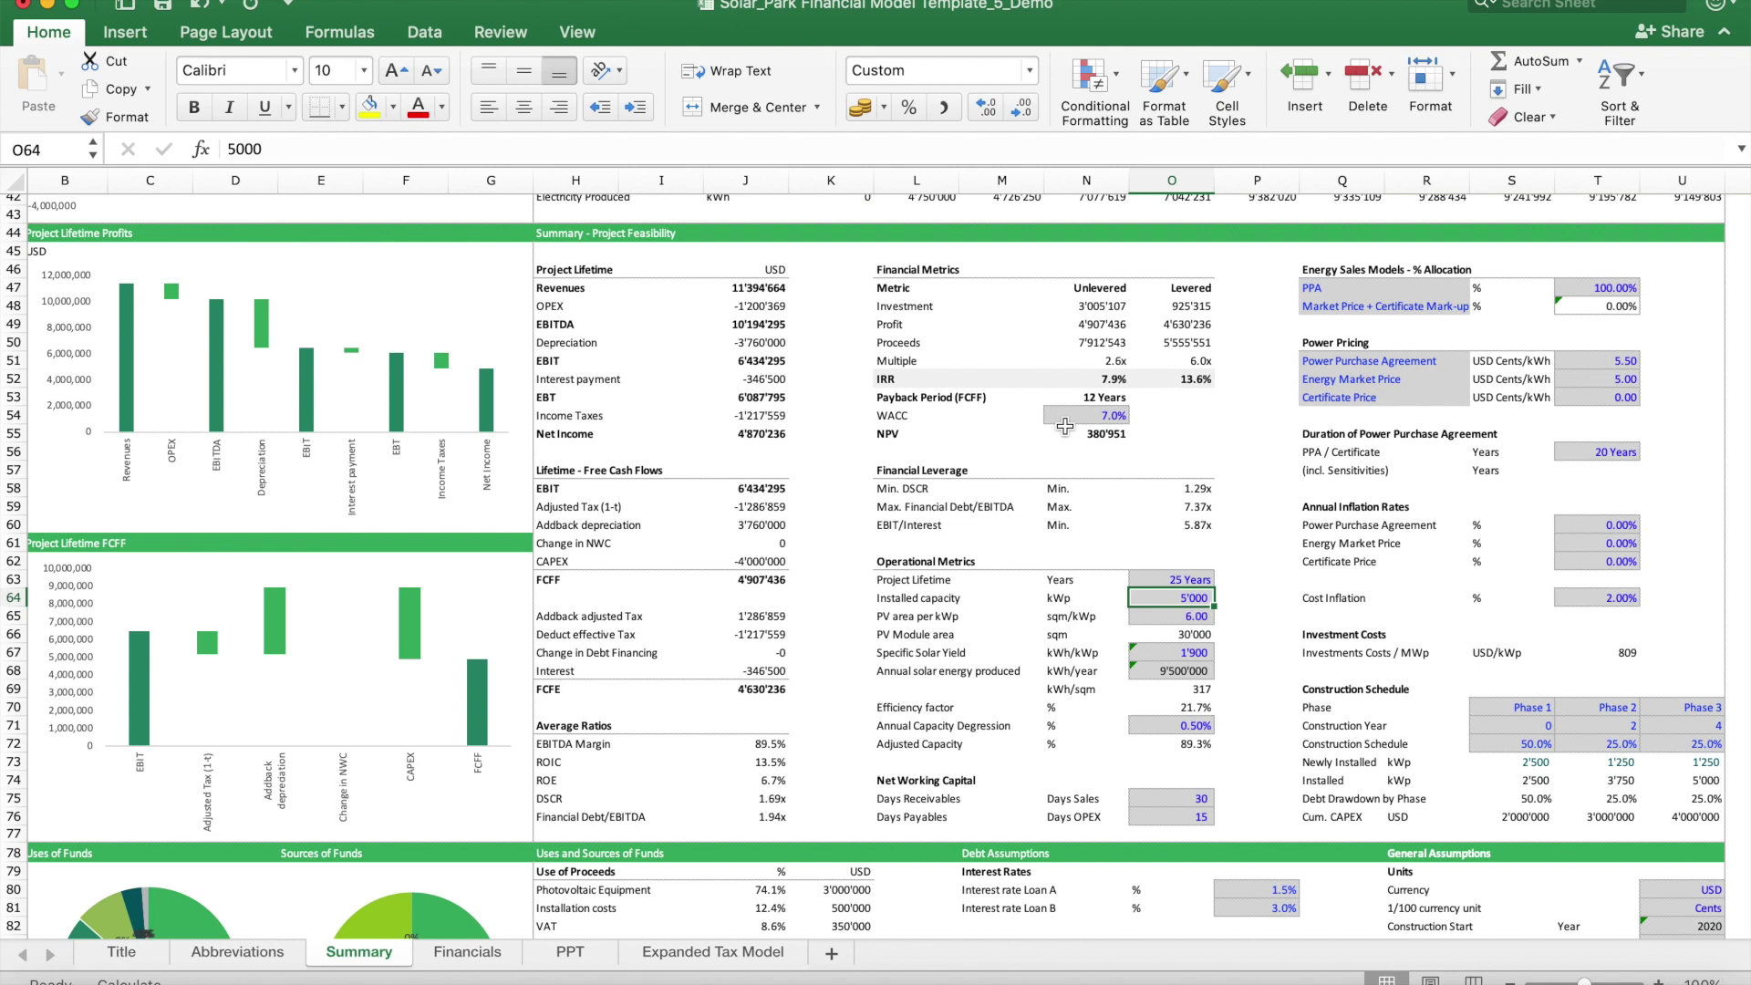
key("Down")
key("Down")
key("Down")
key("Down")
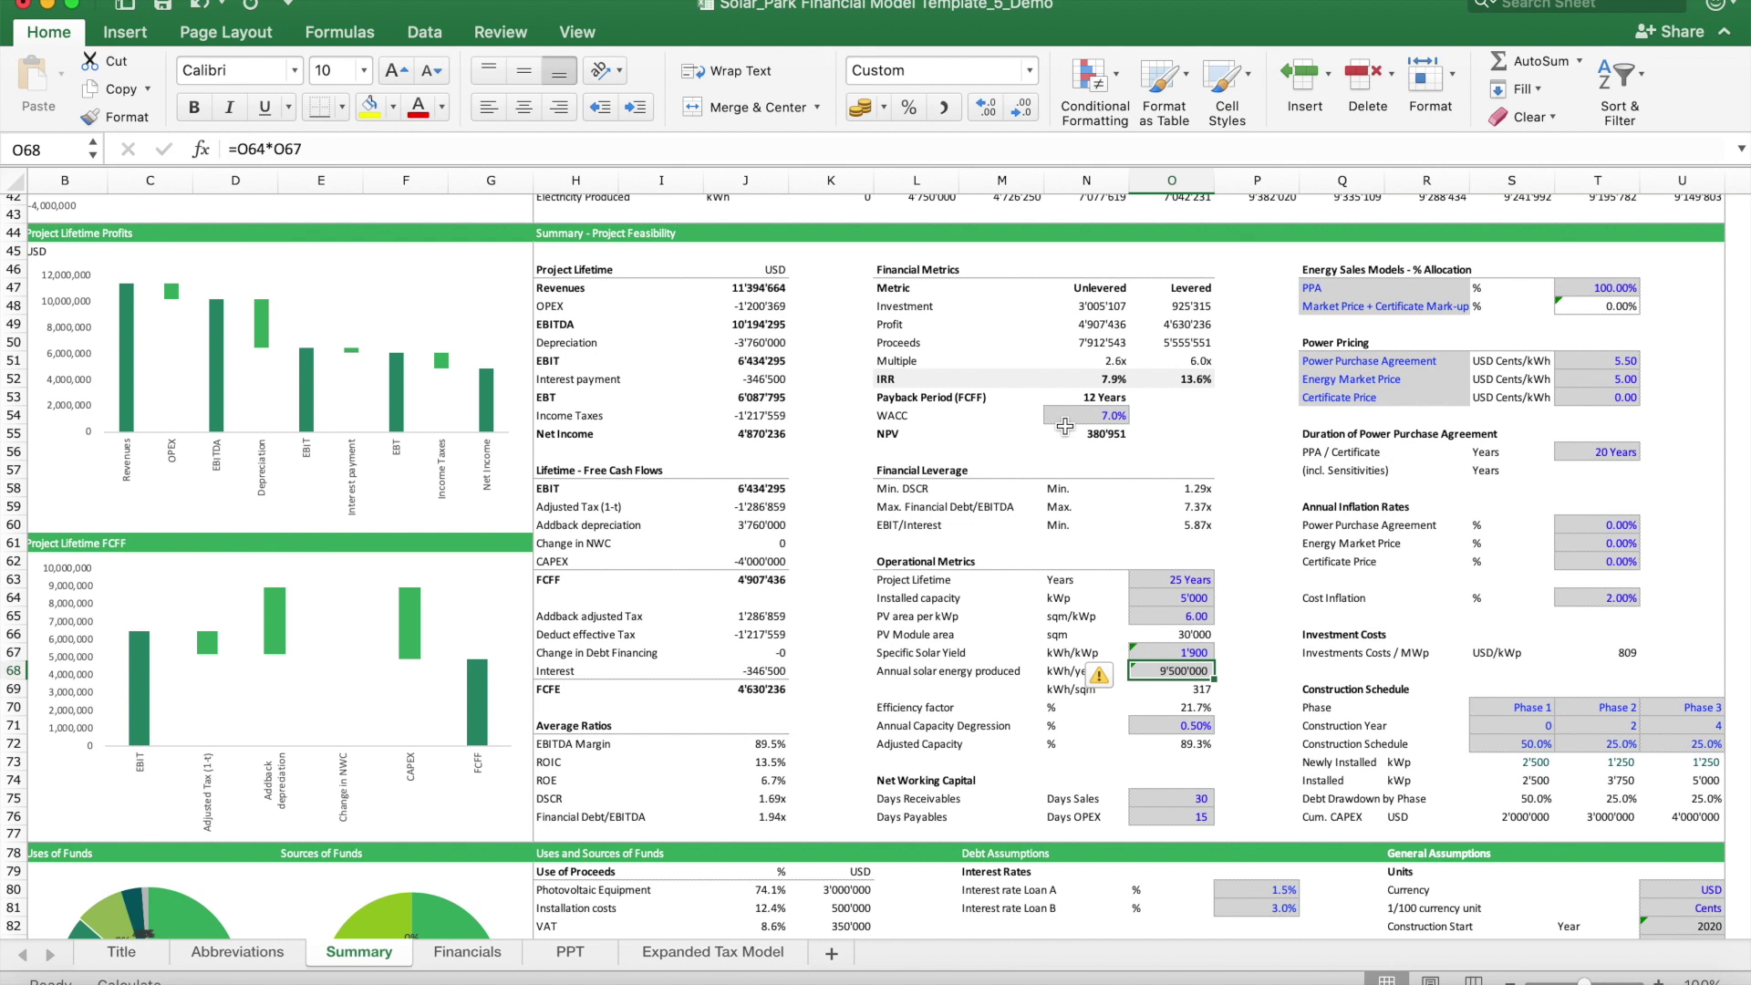
Step: Check the 0.50% annual capacity degression, 21.7% efficiency factor and 89.3% adjusted capacity
key("Down")
key("Down")
key("Down")
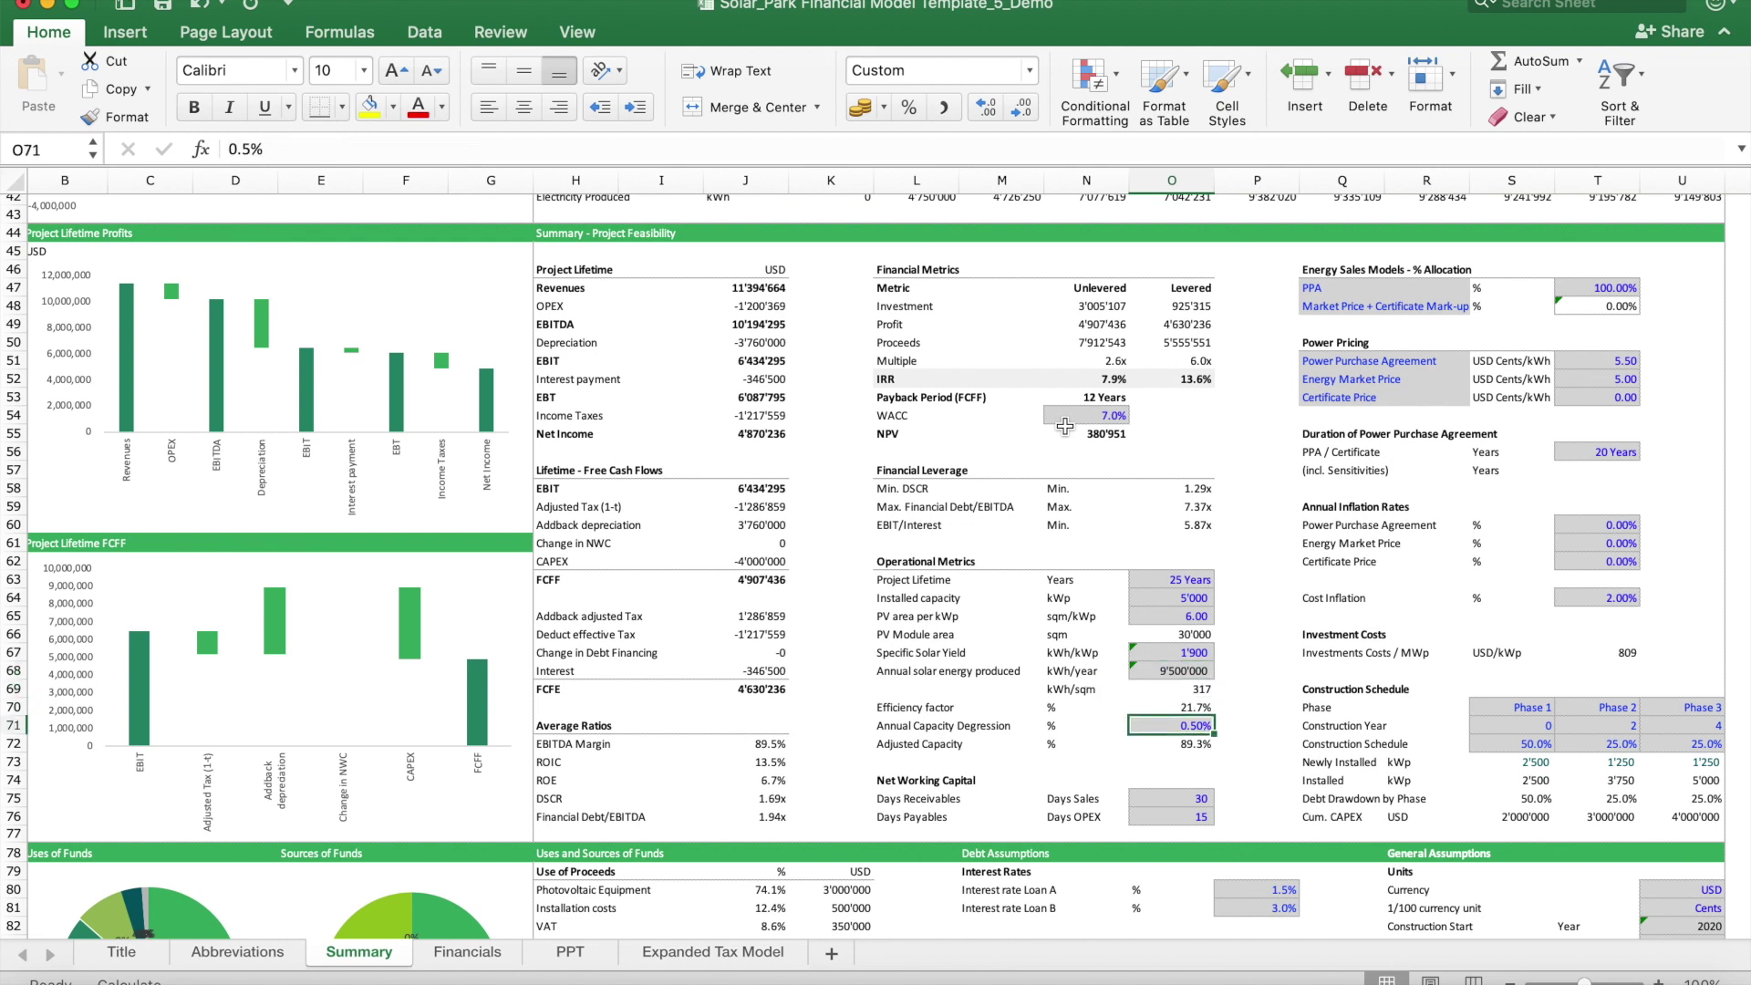
key("Left")
key("Left")
key("Left")
key("Right")
key("Right")
key("Right")
key("Up")
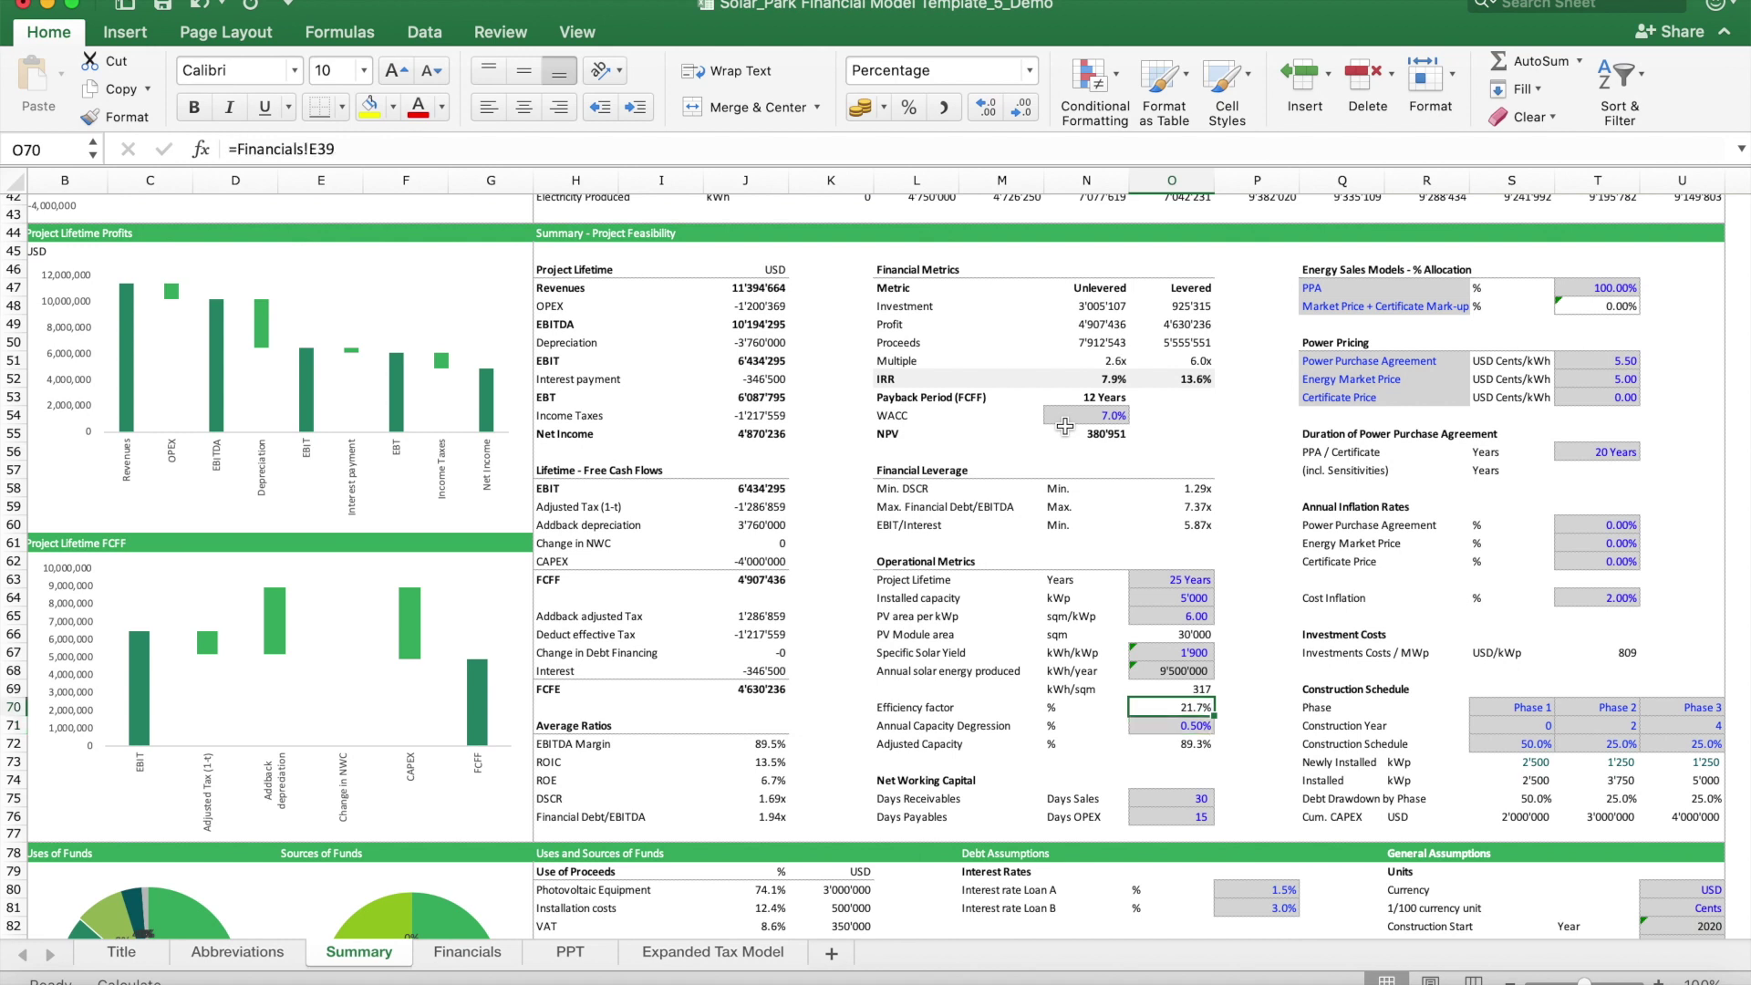
key("Down")
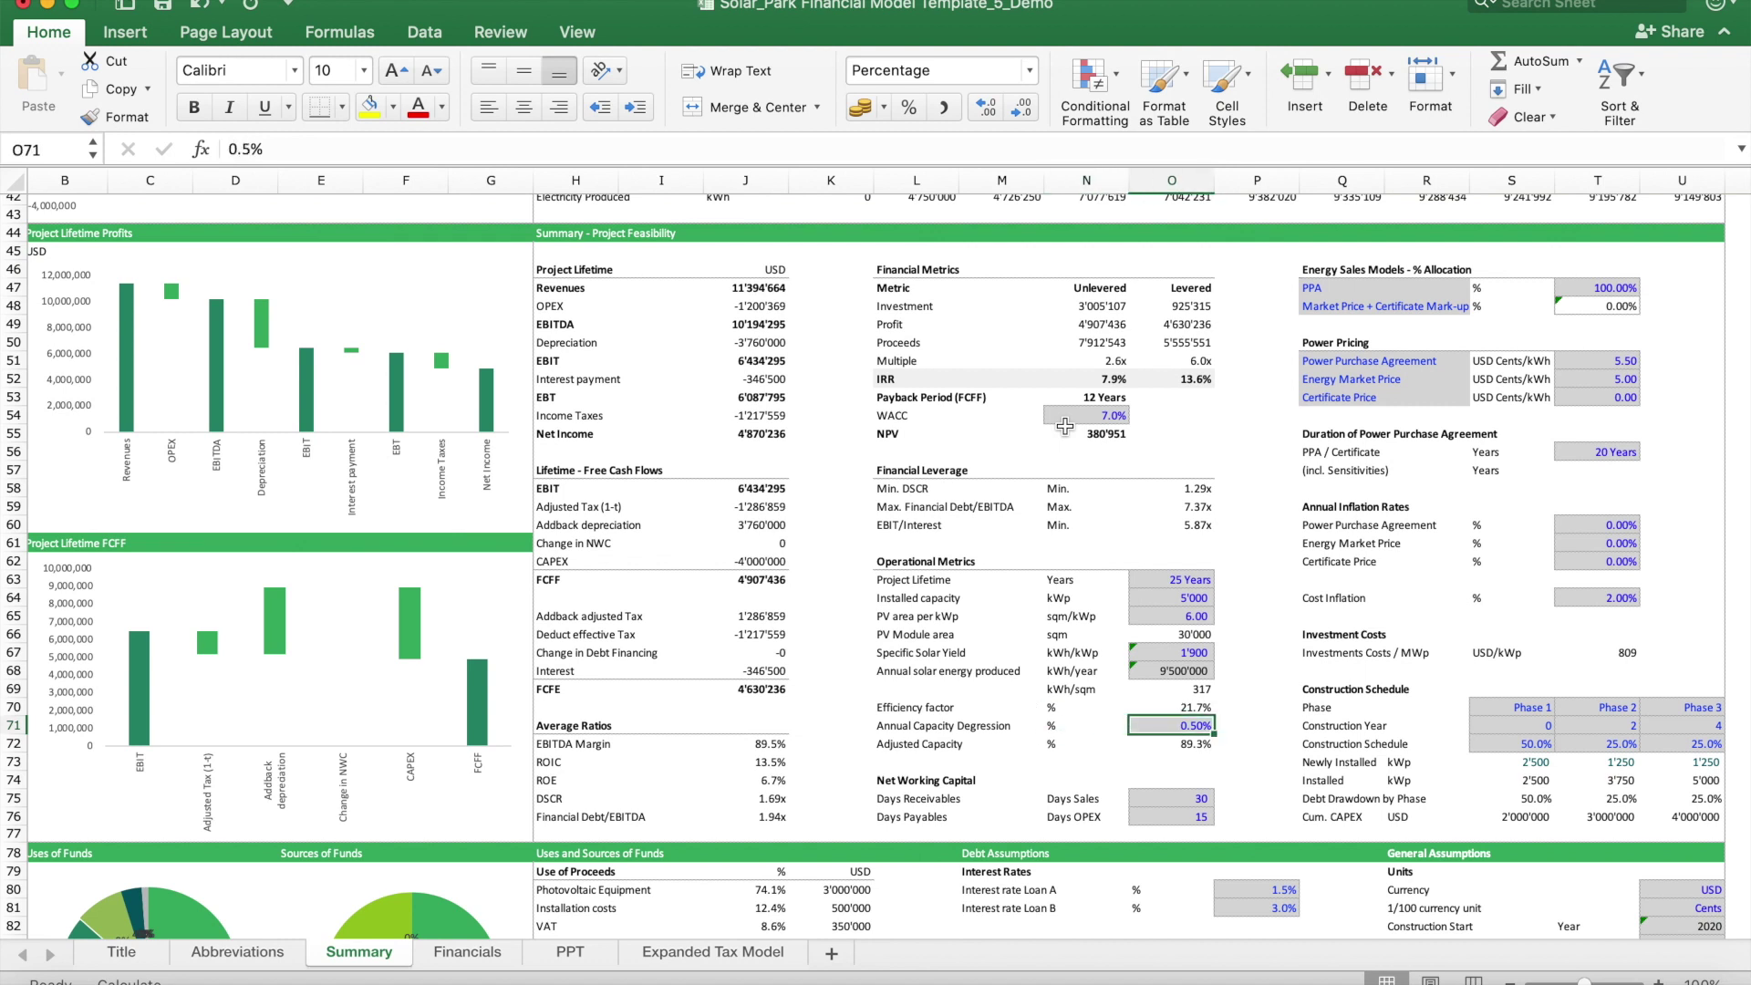
key("Down")
key("Left")
key("Left")
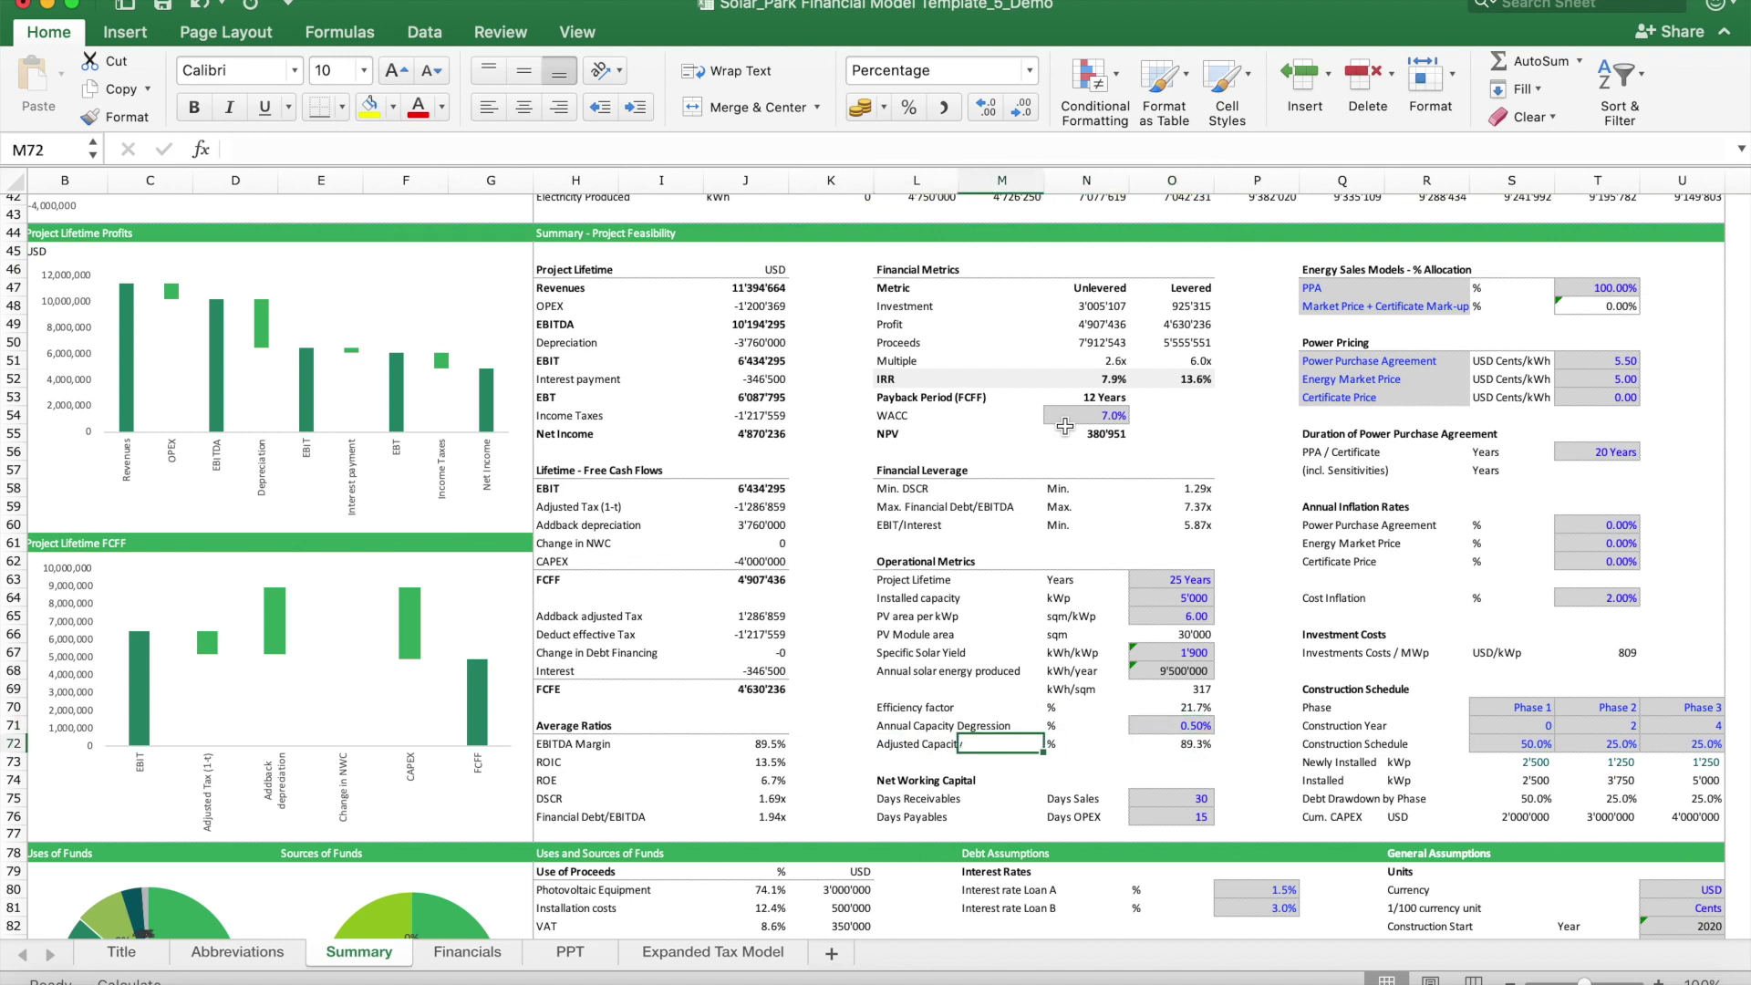
key("Right")
key("Right")
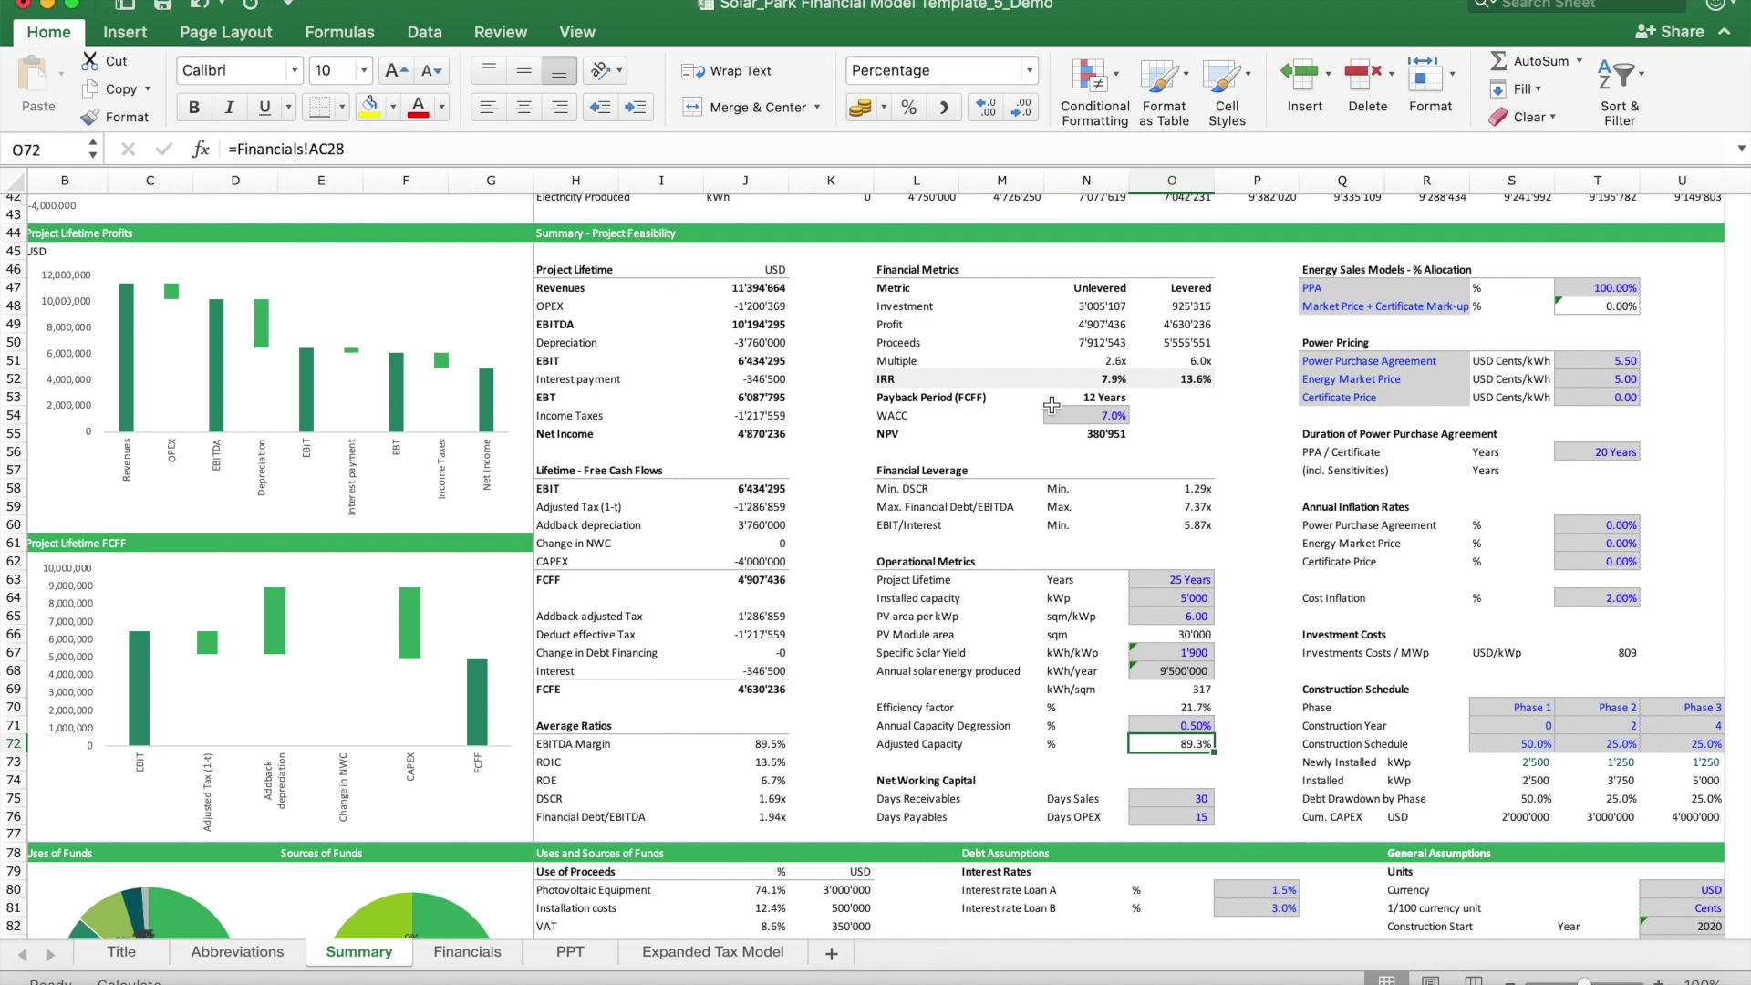
scroll(1345, 481, "down", 6)
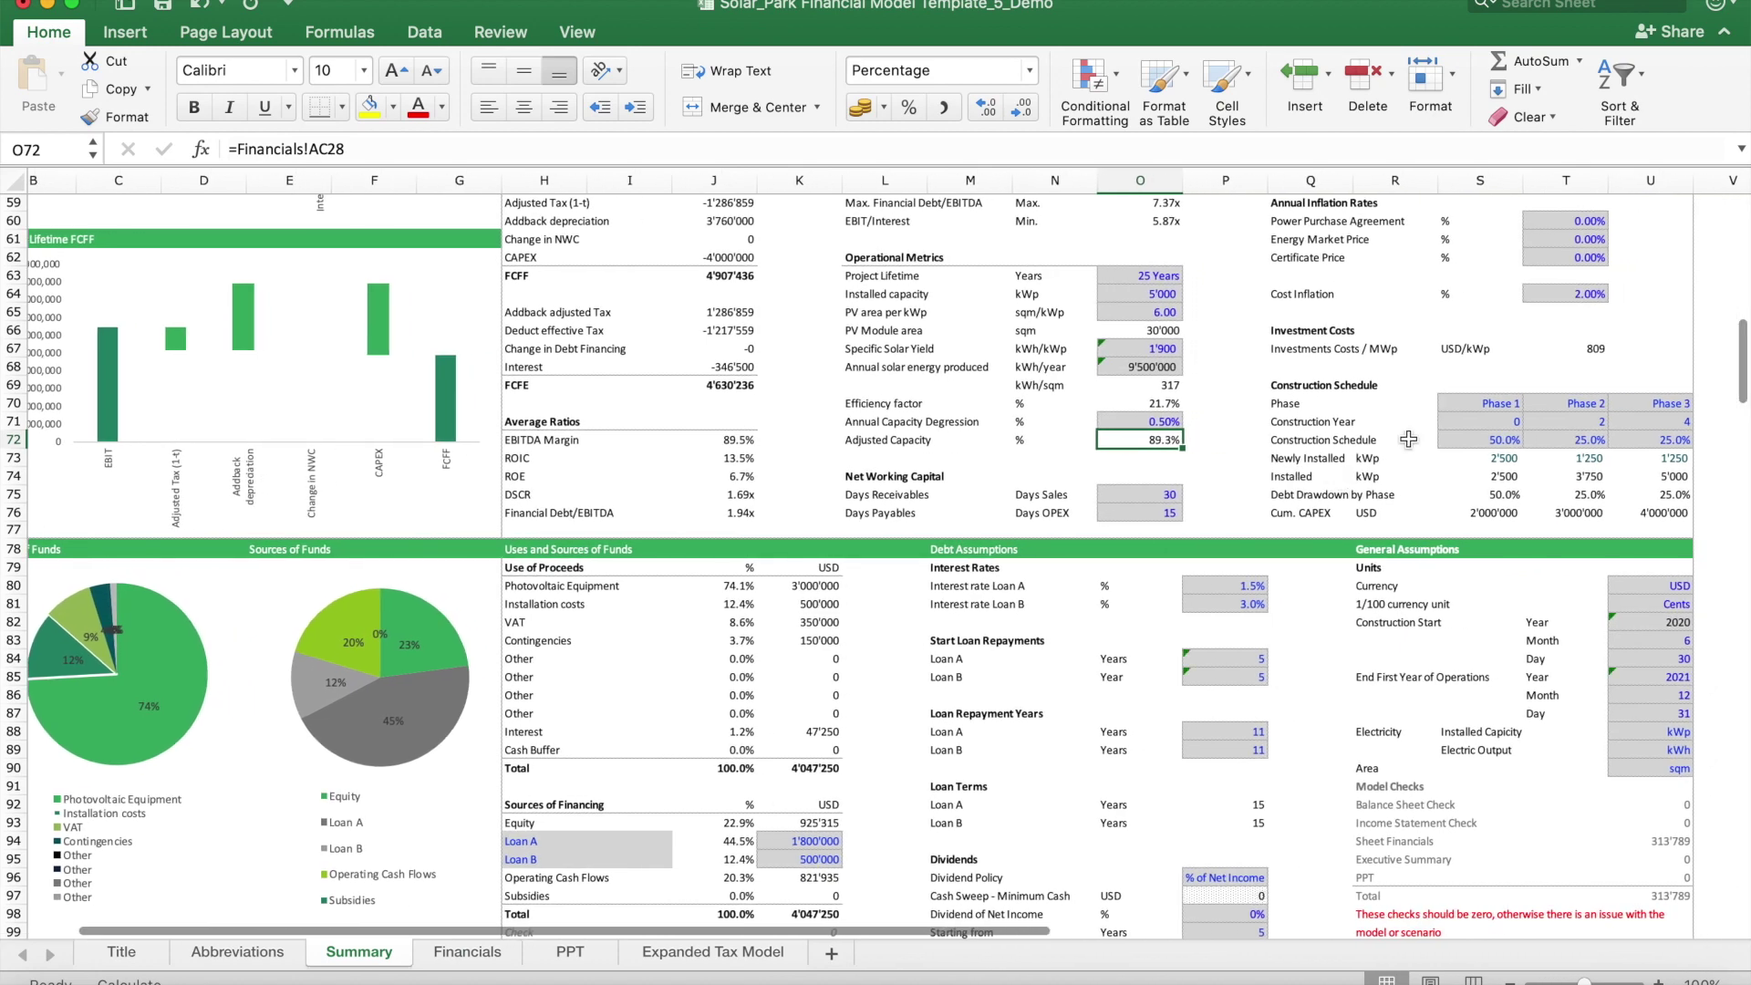
Step: Inspect the 50% Phase 1 share and the =$O64*S$72*$H$271 installed-capacity formulas for phases 1–3
left_click(1485, 402)
key("Right")
key("Right")
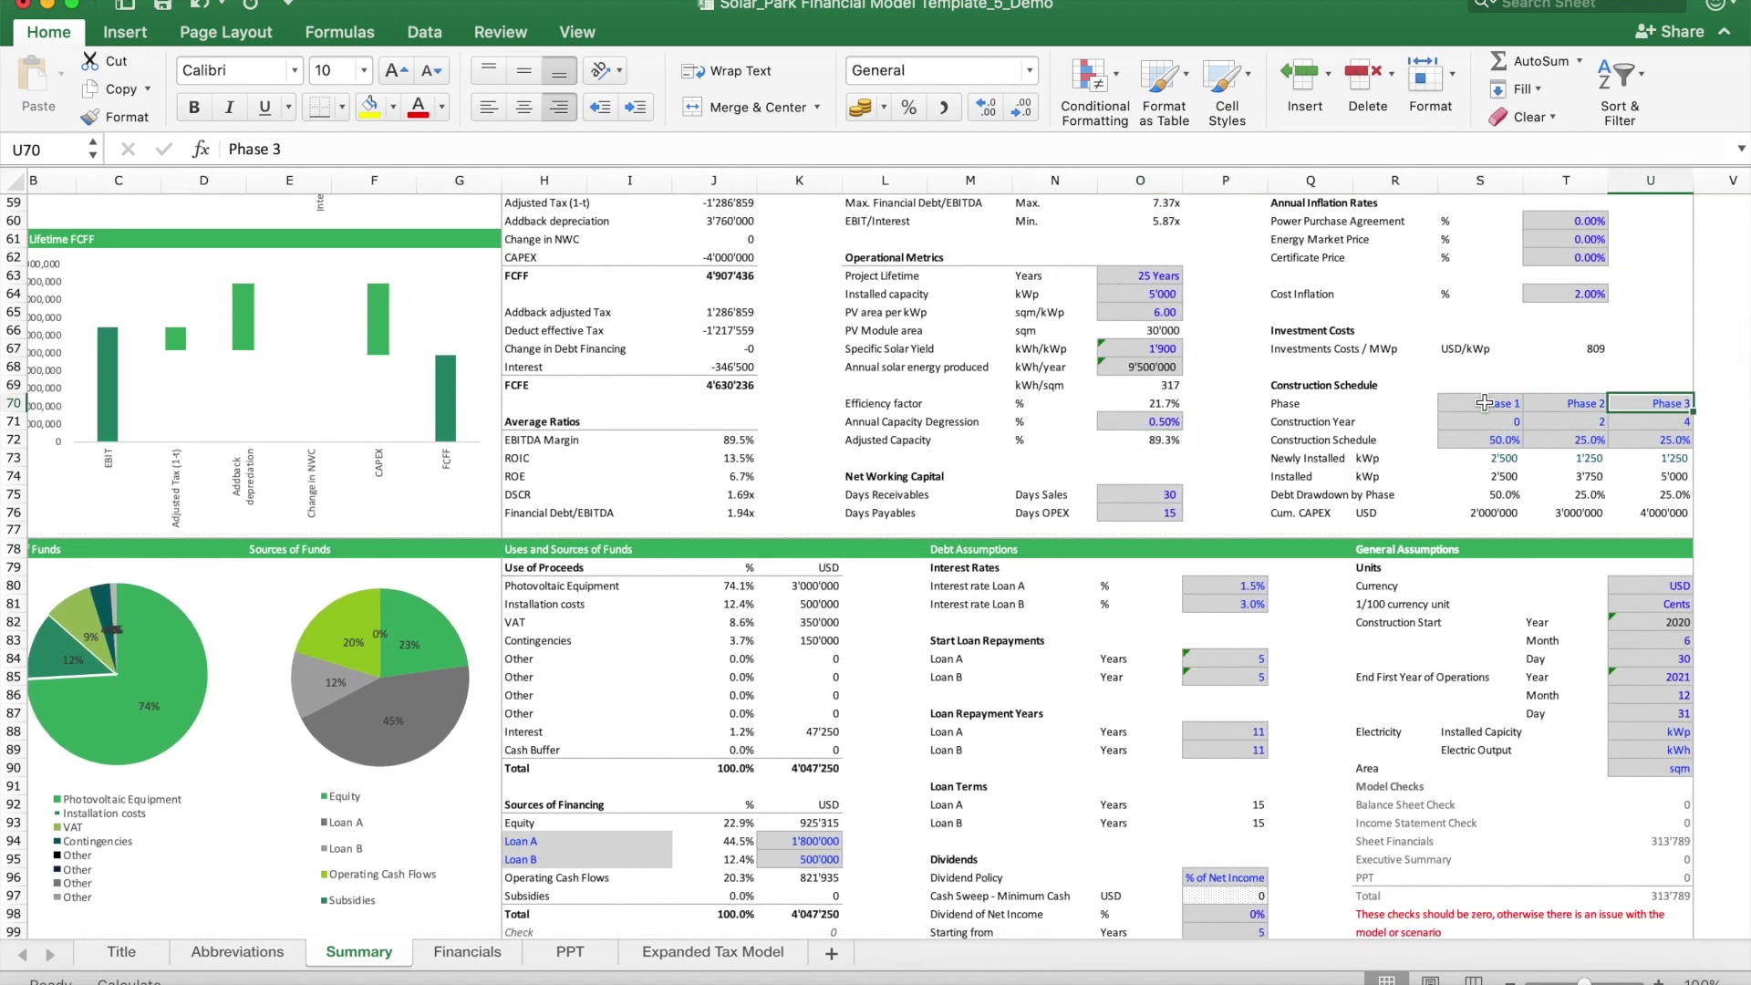
key("Down")
key("Down")
key("Down")
key("Left")
key("Left")
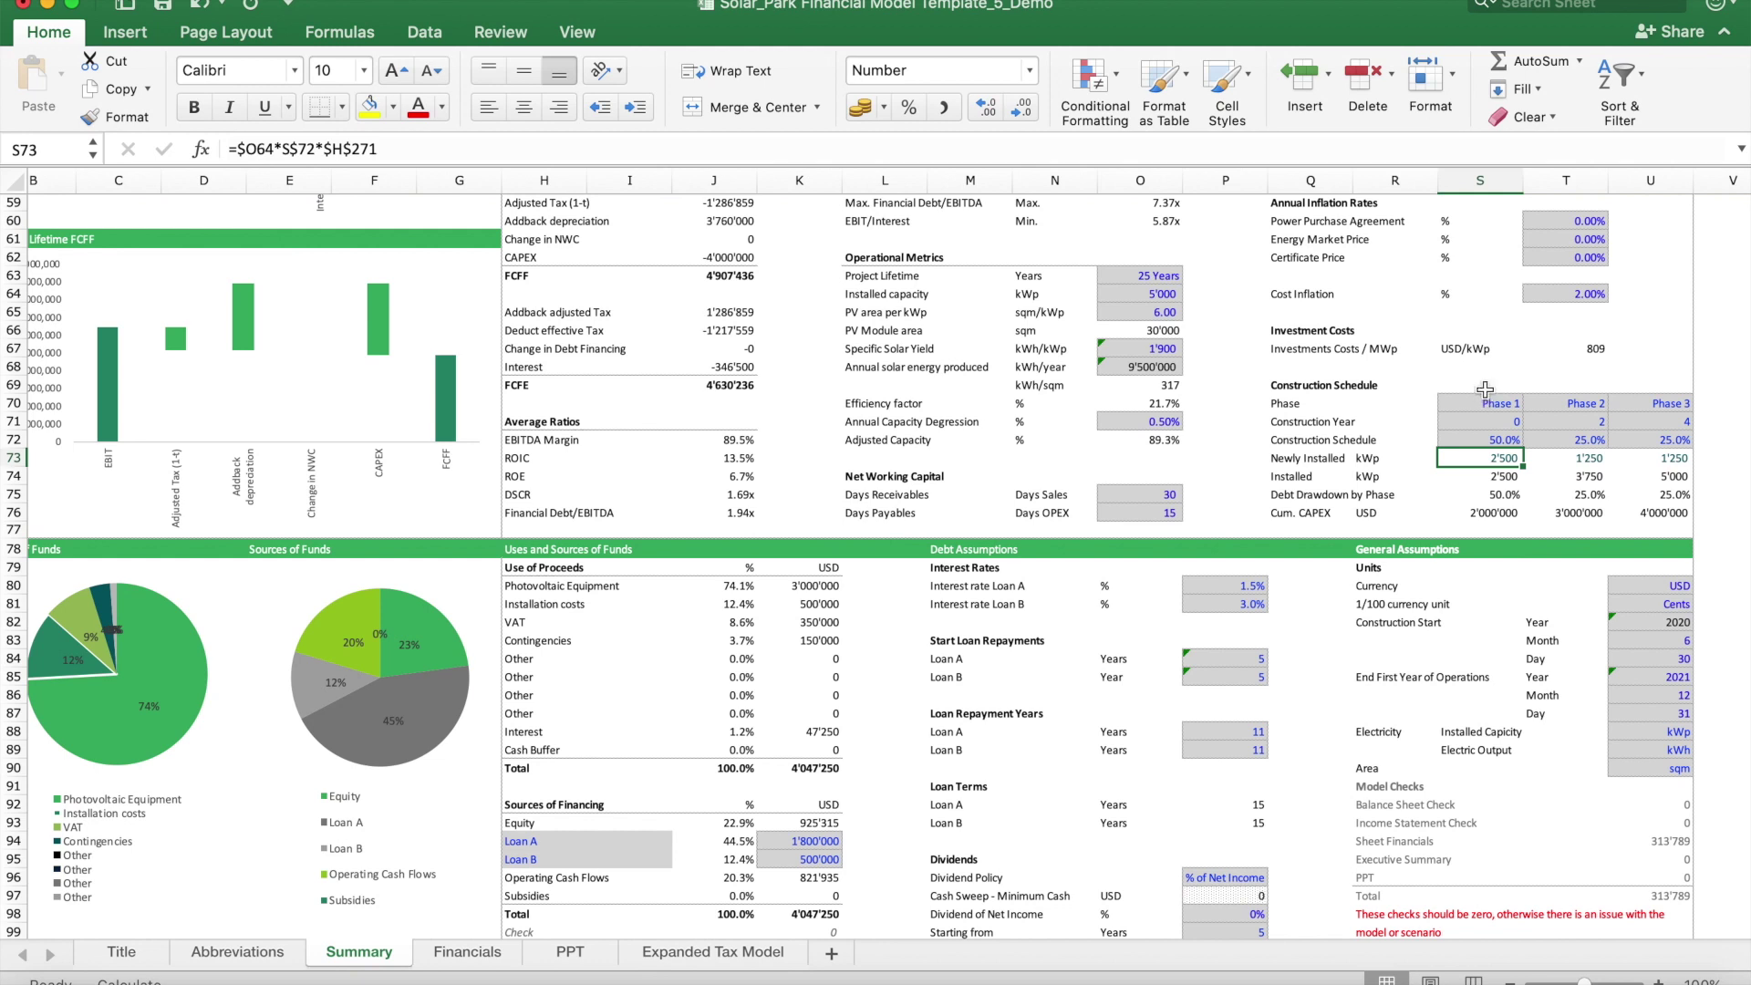
left_click(1484, 438)
left_click(1477, 459)
left_click(1550, 459)
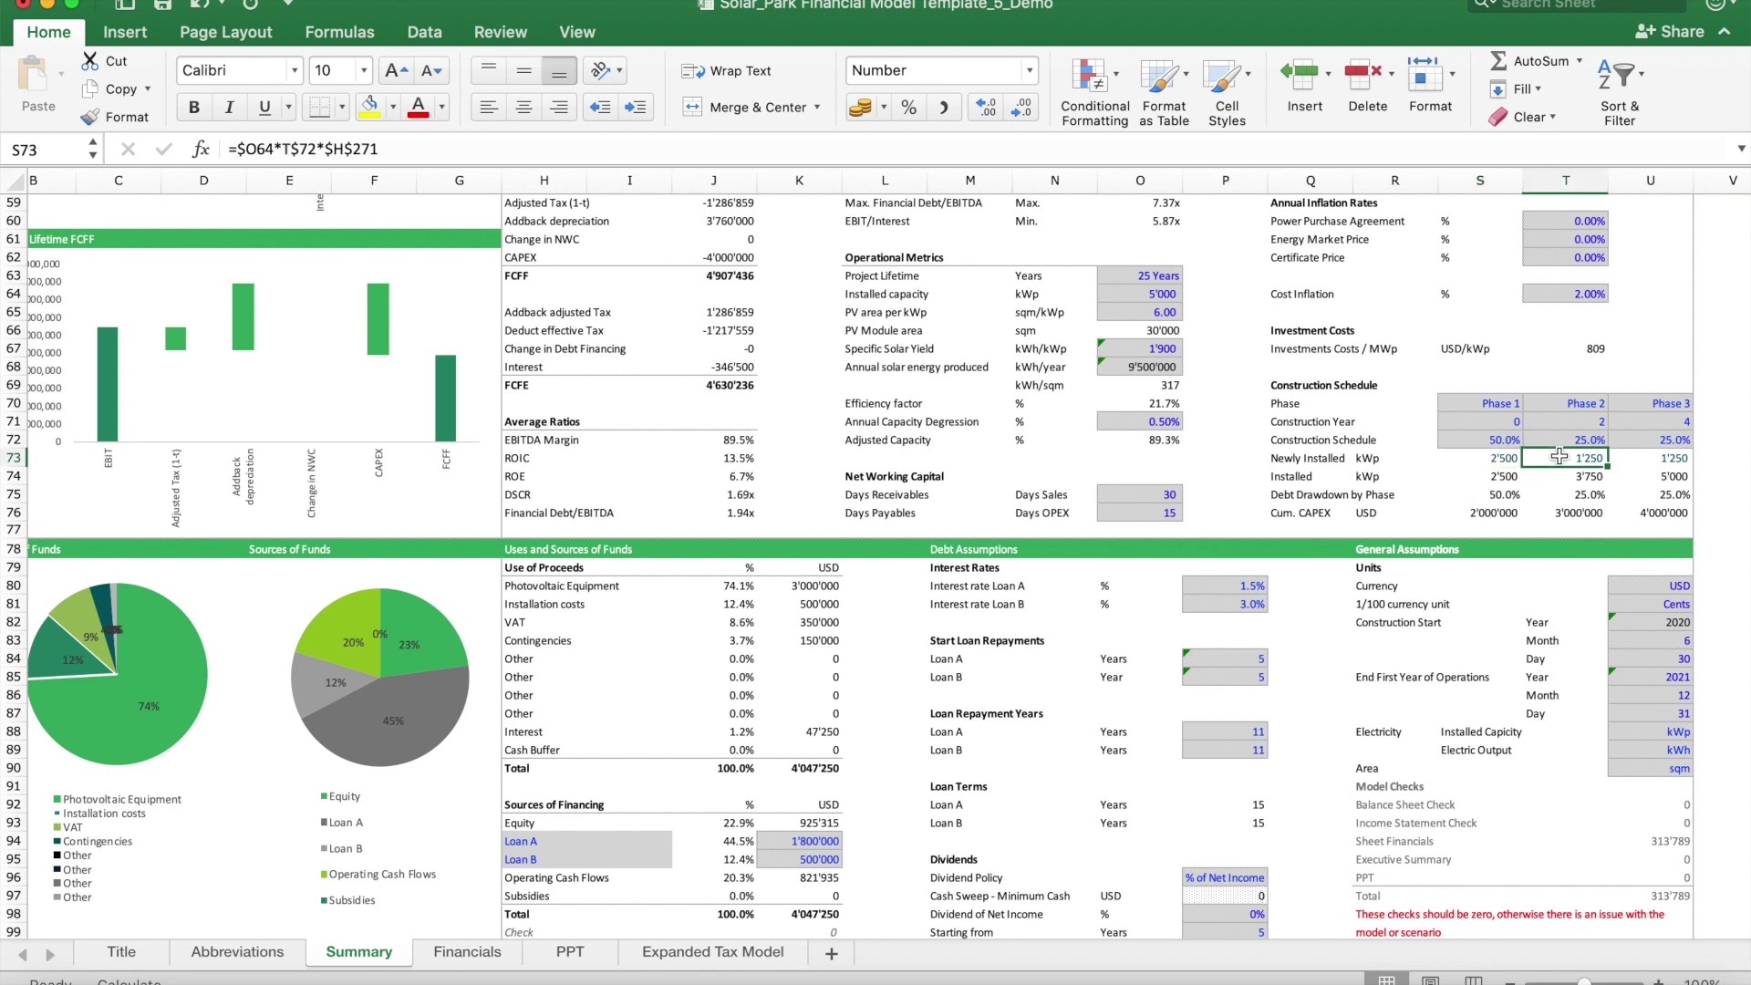
left_click(1663, 458)
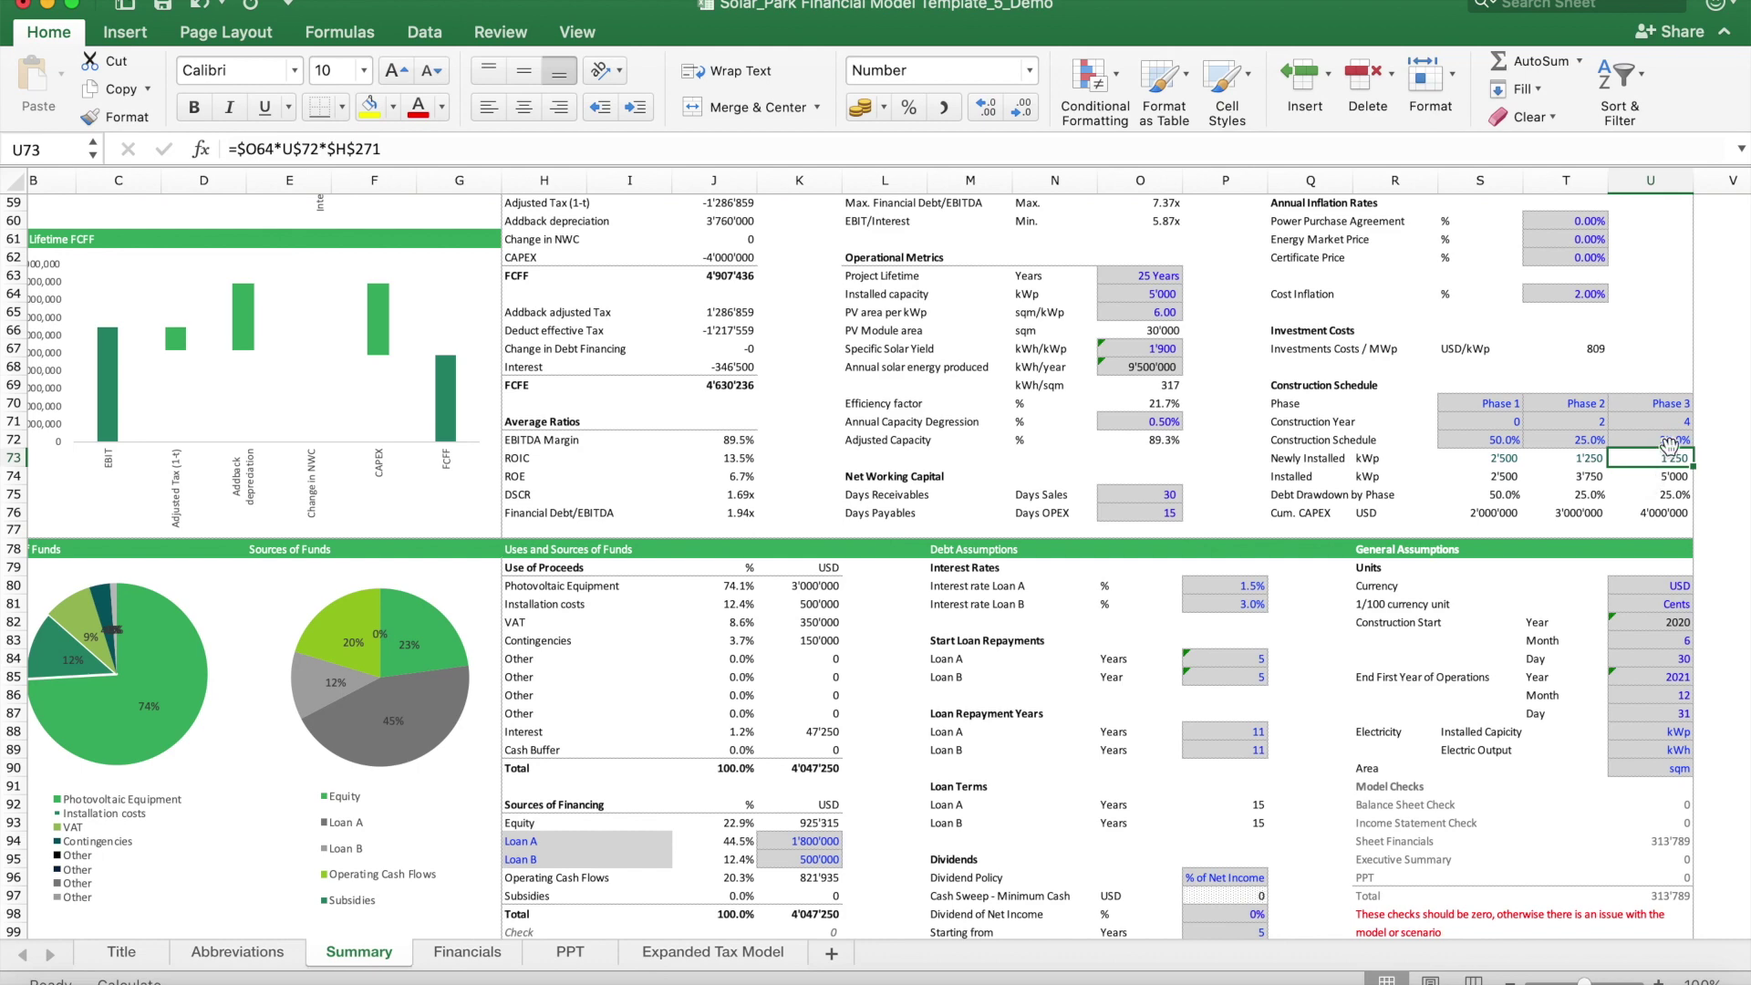
scroll(1669, 445, "up", 5)
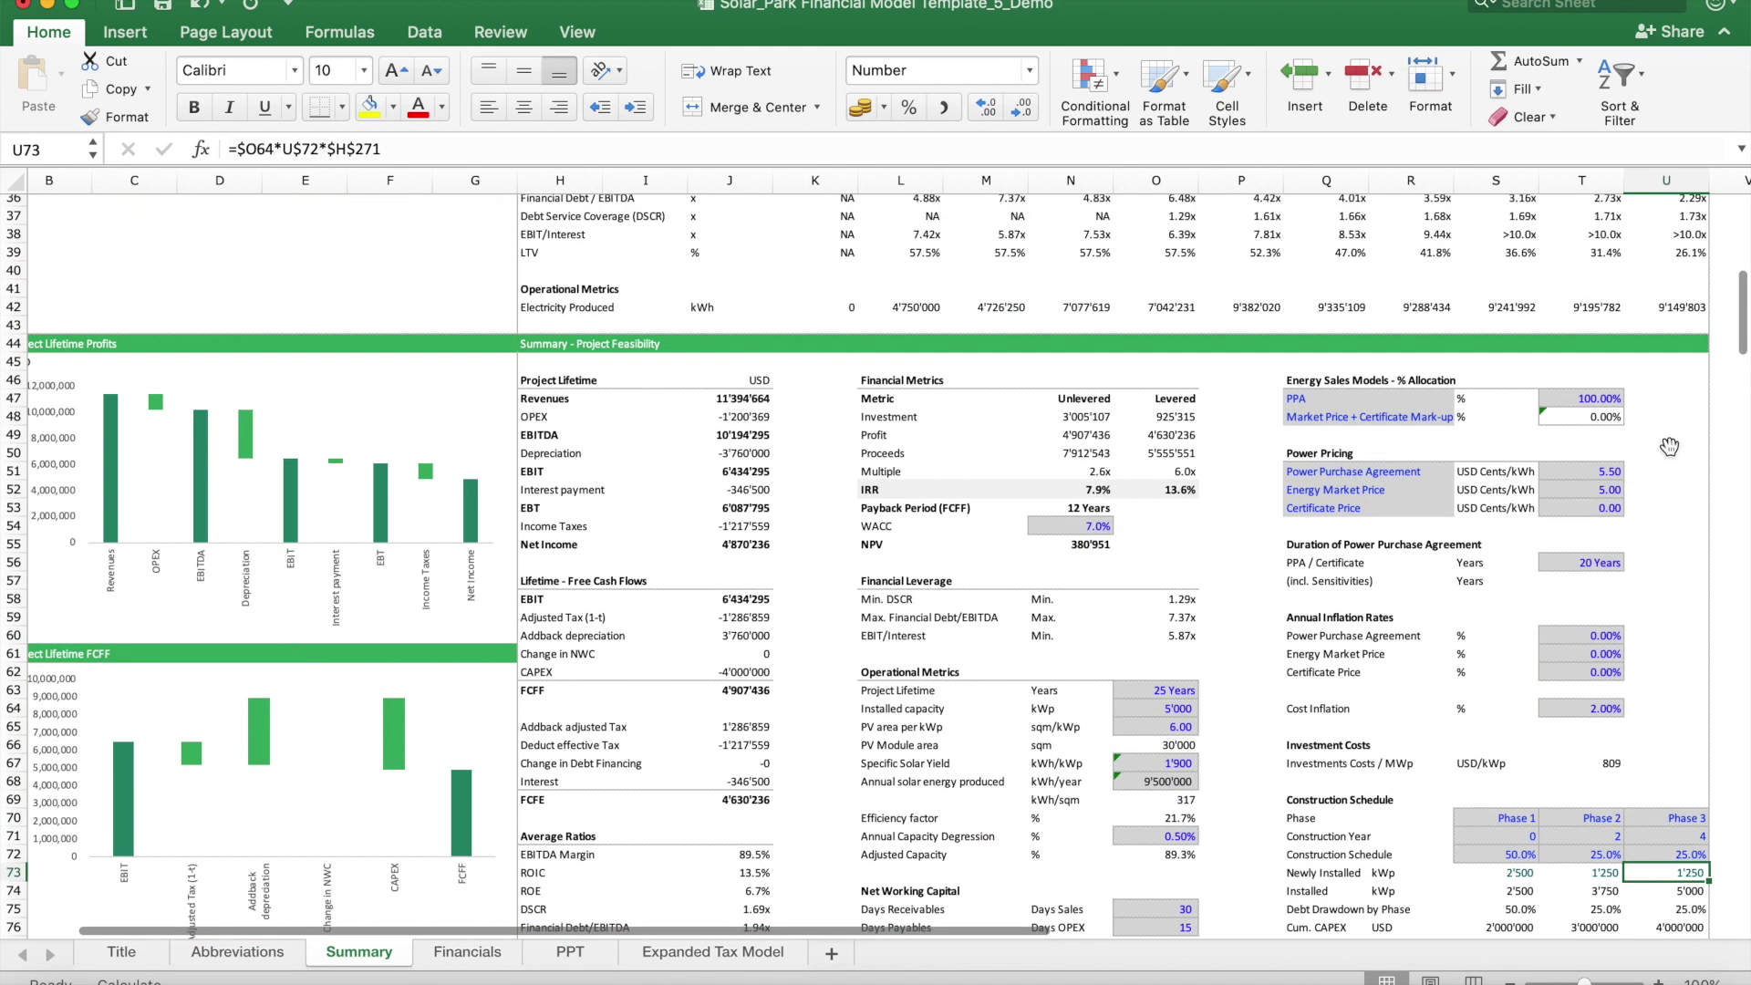
scroll(1669, 447, "down", 5)
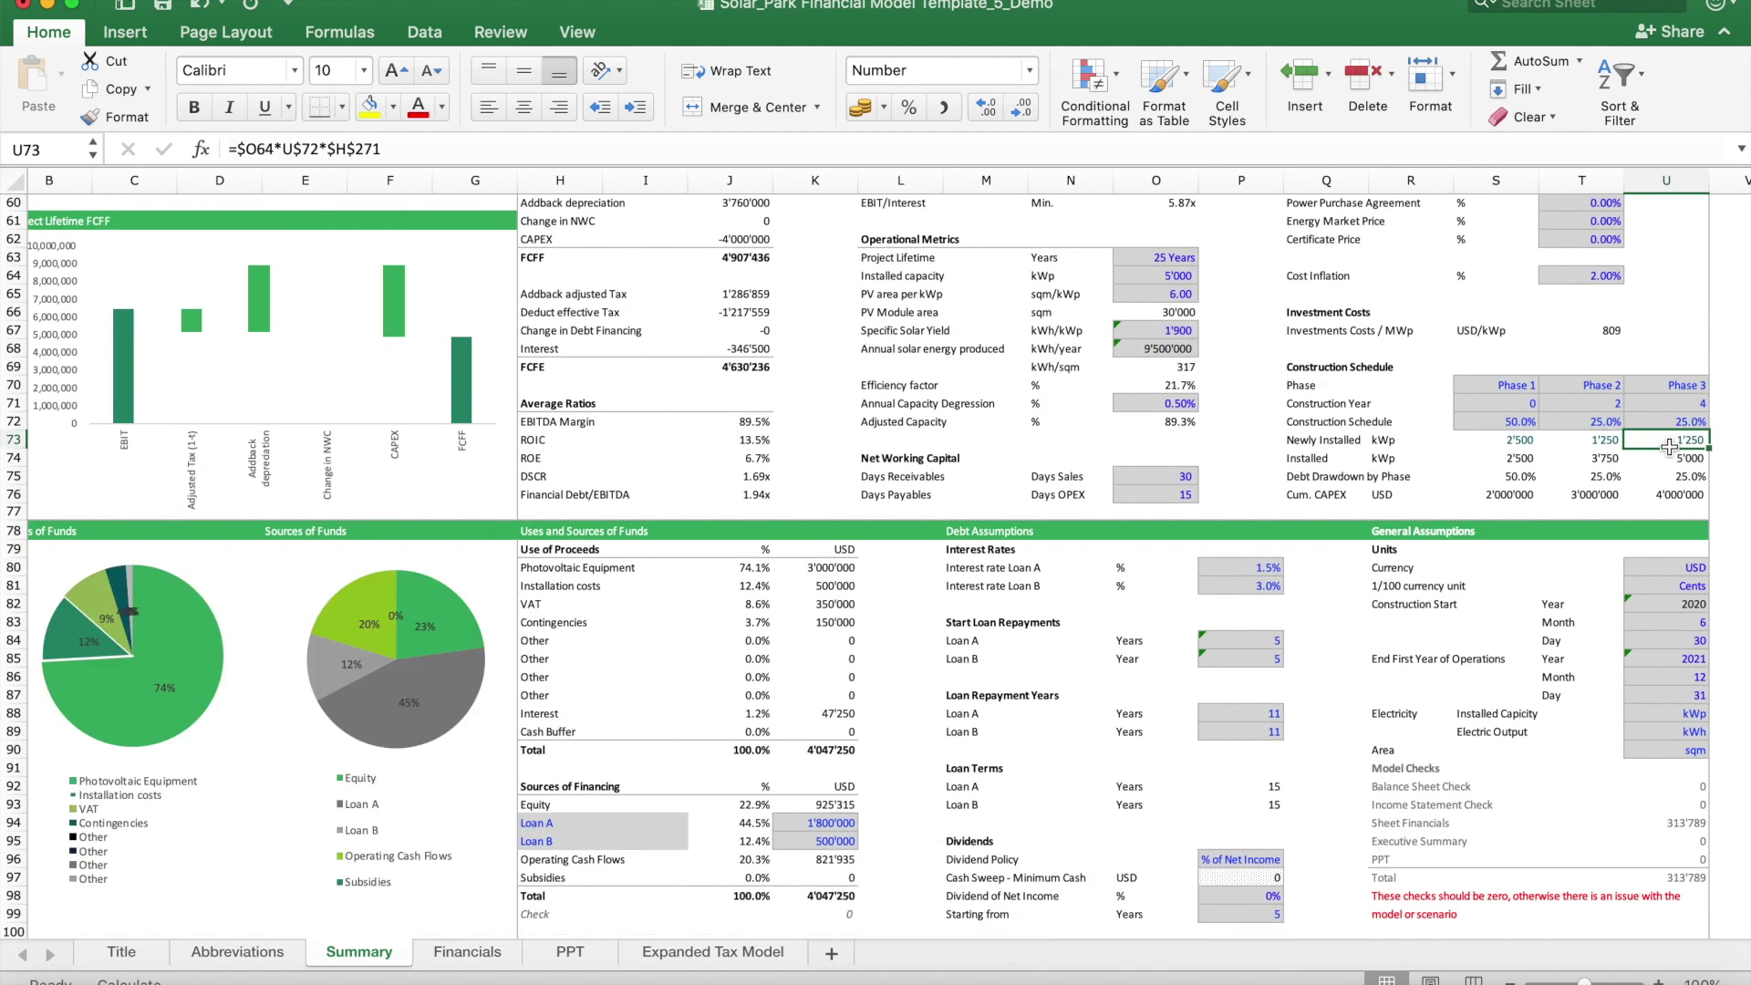
left_click(467, 951)
Step: Scroll to the Financials cash flow and inspect the -2'000'000 USD 2020 CAPEX formula in D208
scroll(558, 626, "up", 20)
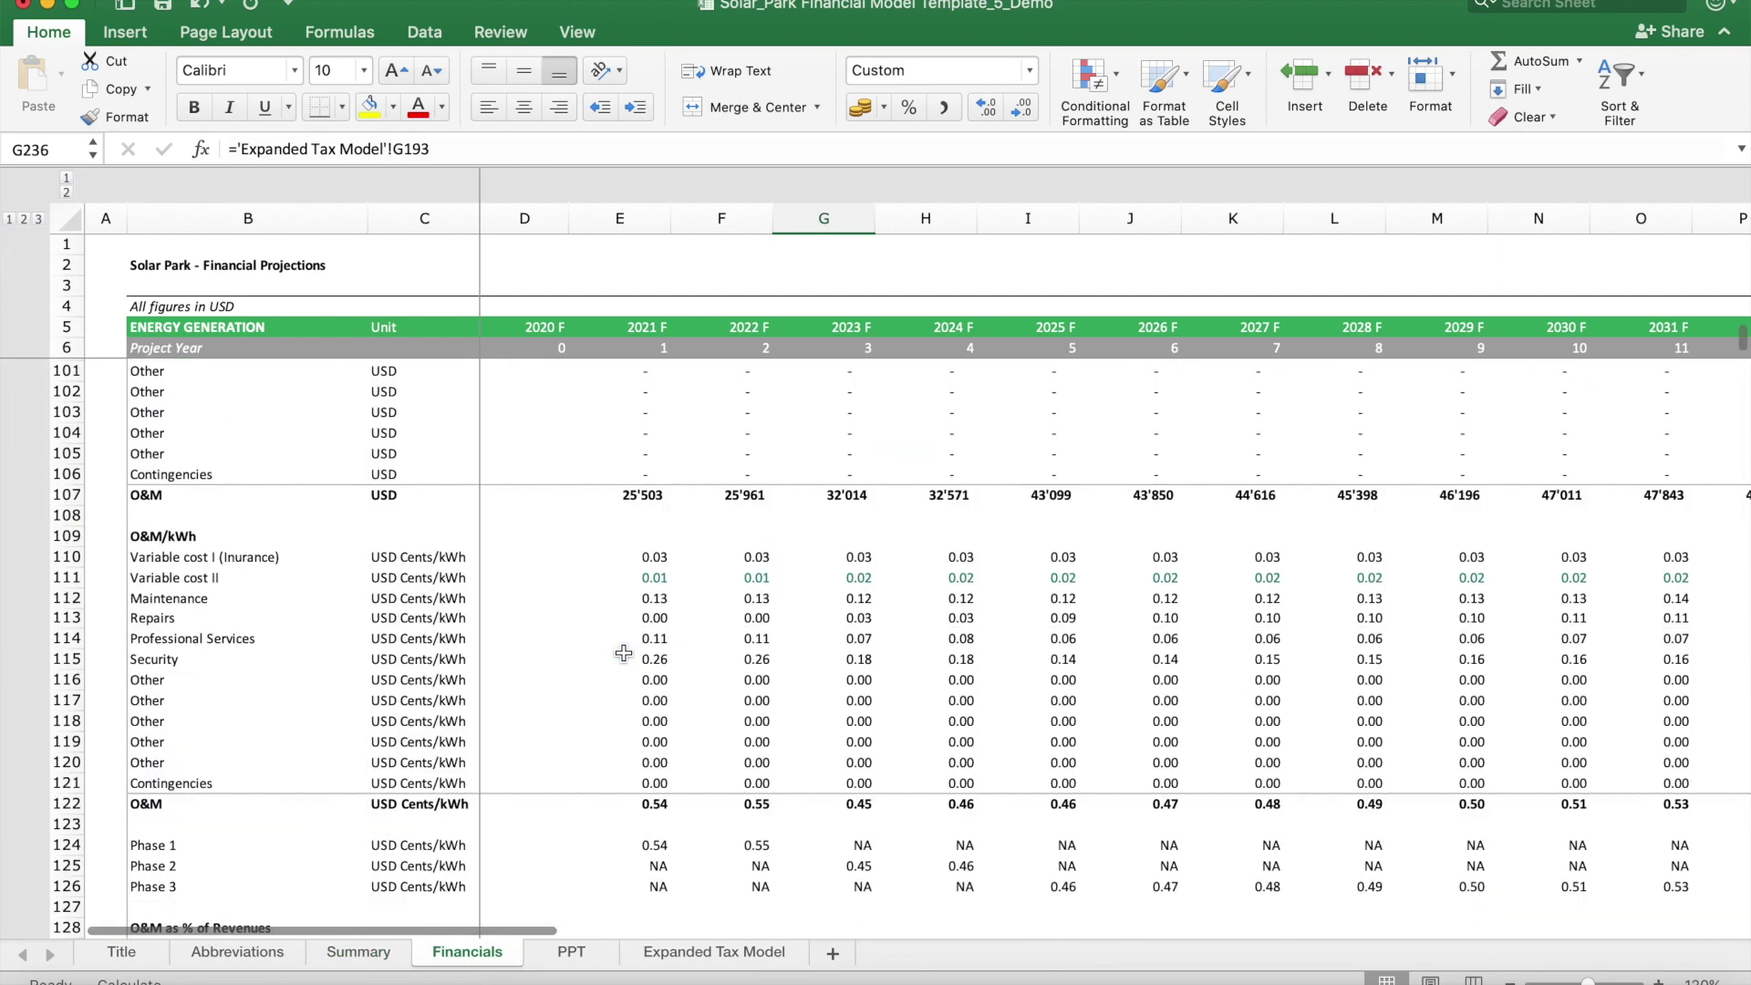
scroll(646, 636, "down", 10)
scroll(646, 636, "up", 12)
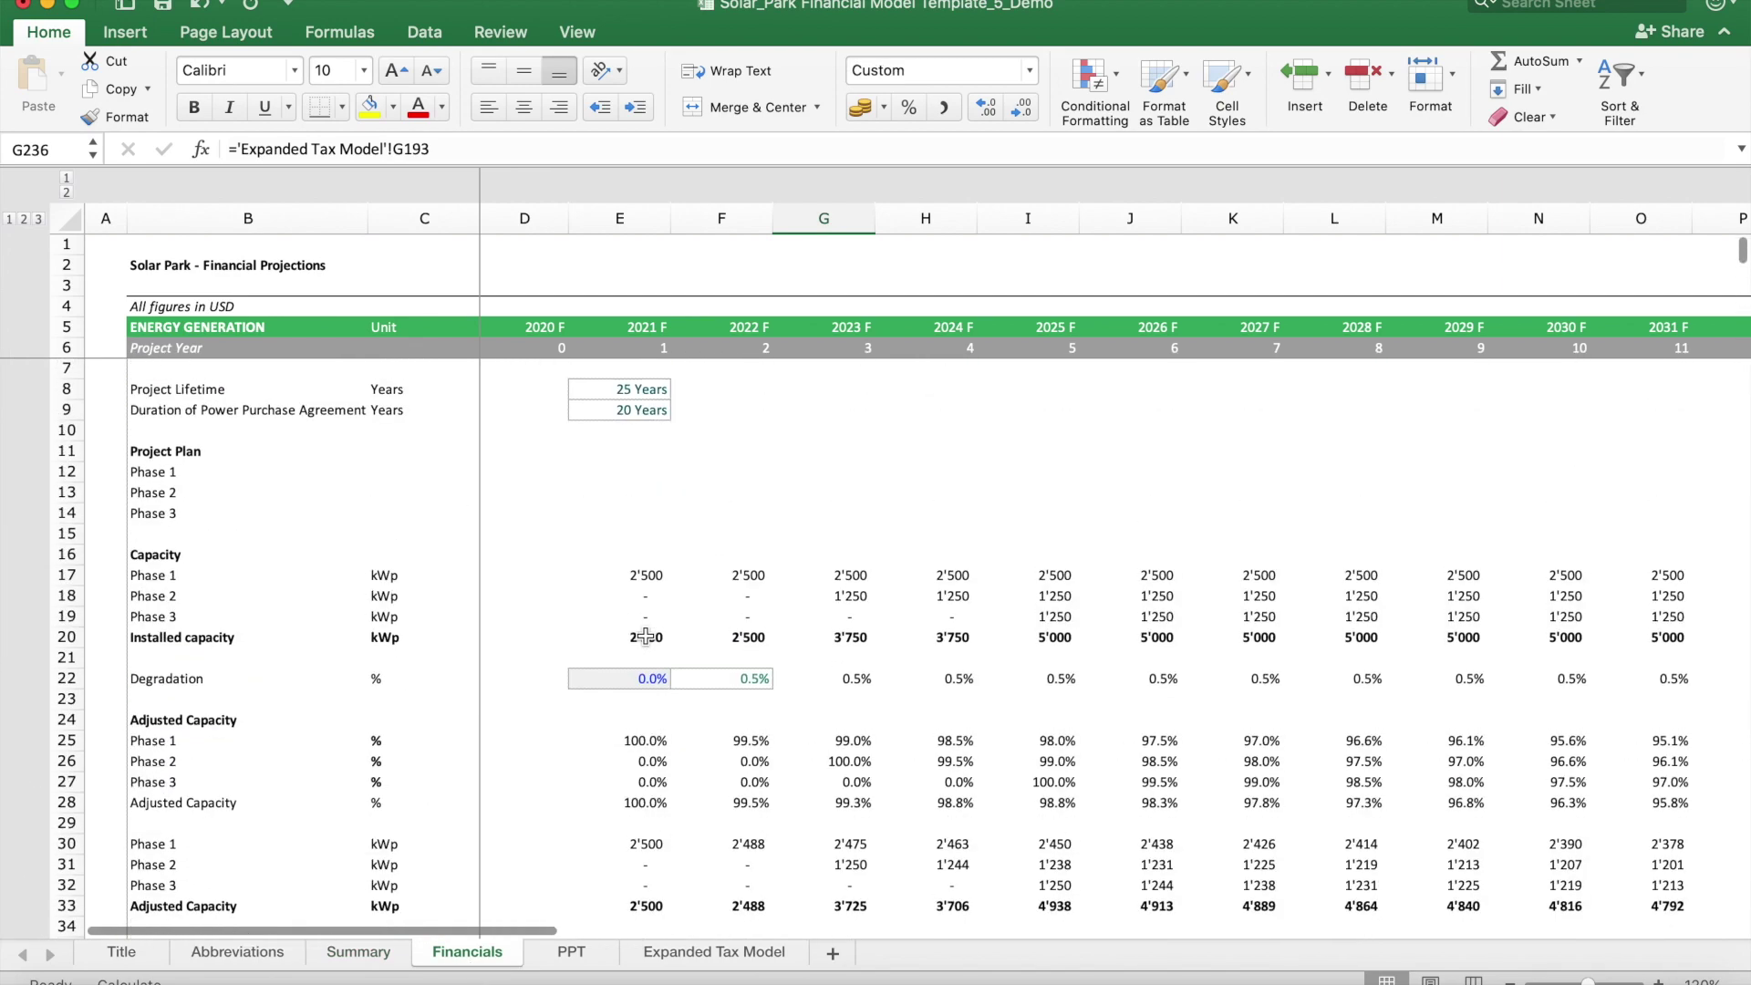
scroll(330, 374, "down", 3)
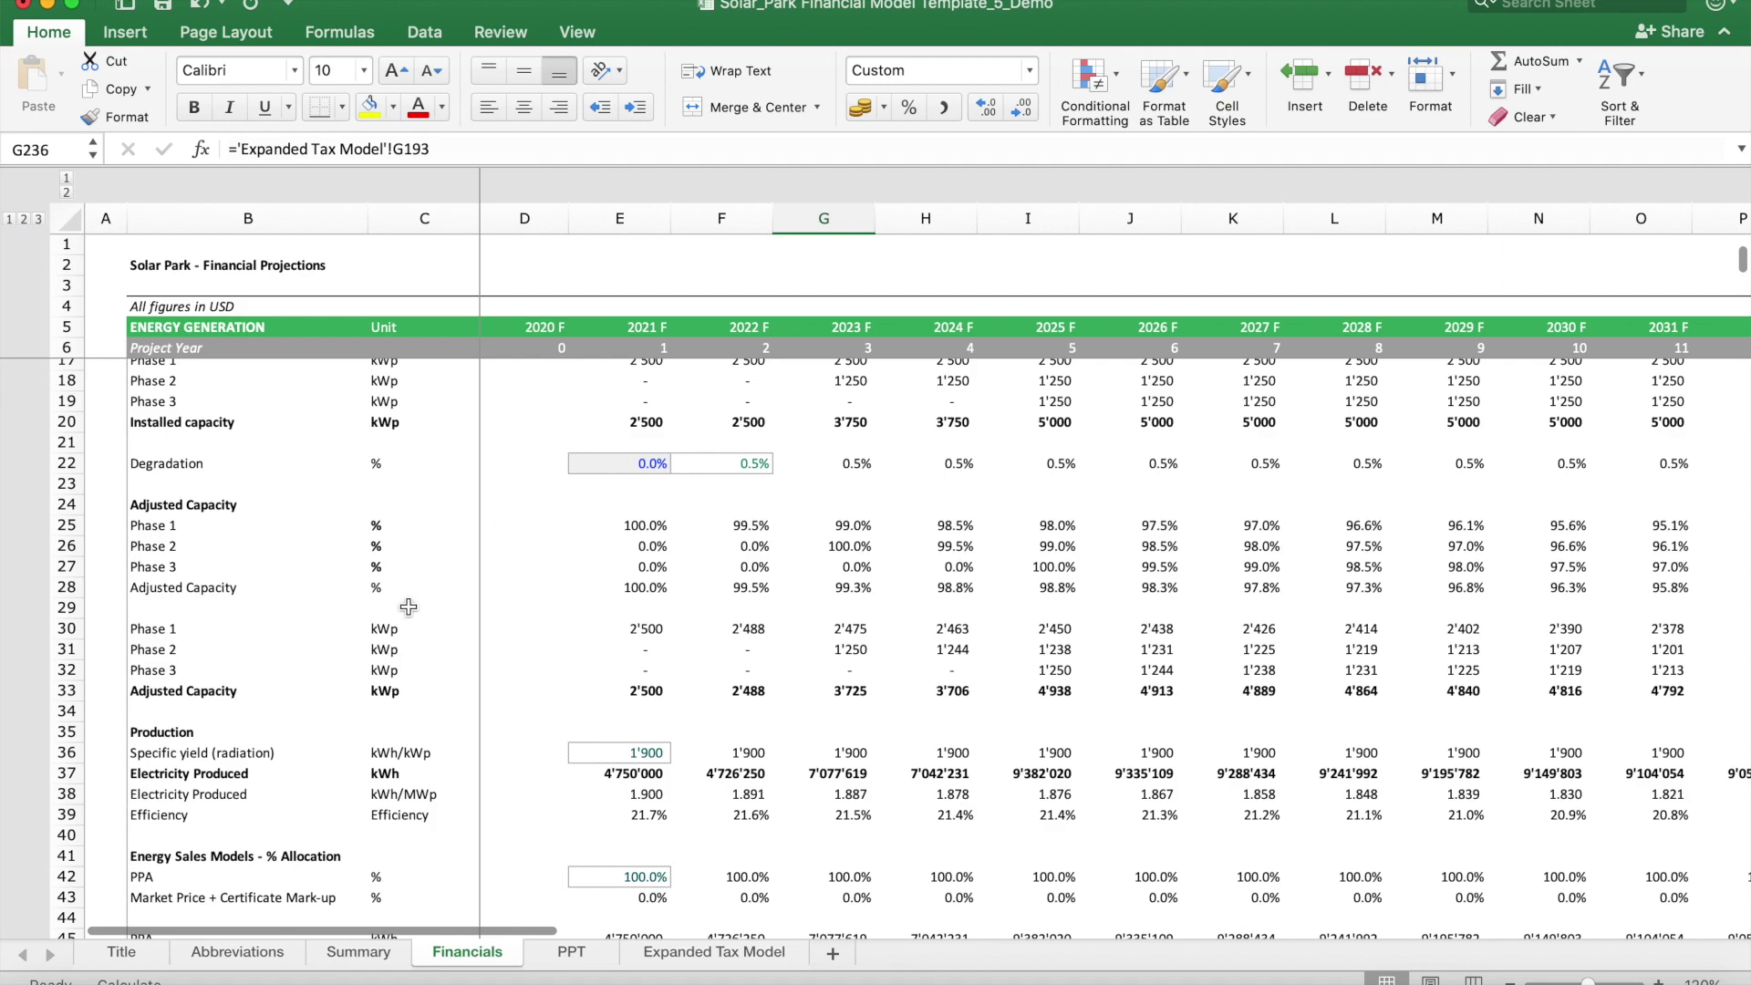
scroll(637, 604, "down", 5)
scroll(638, 604, "down", 20)
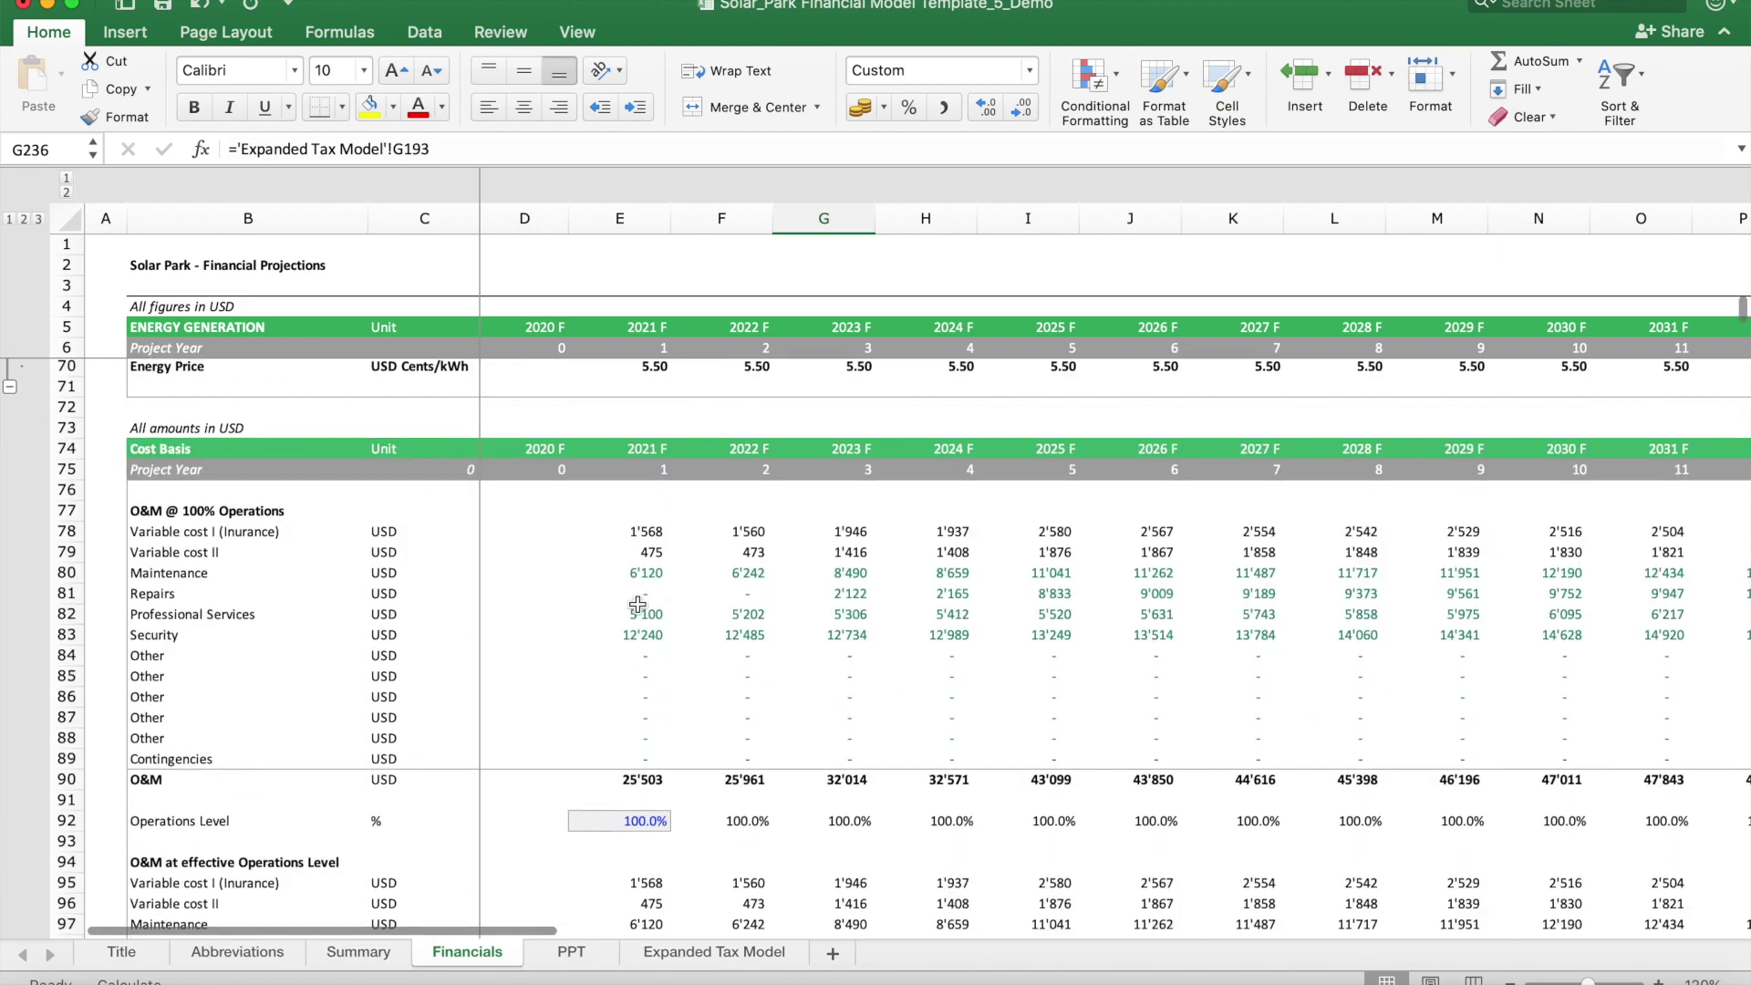
scroll(637, 605, "down", 20)
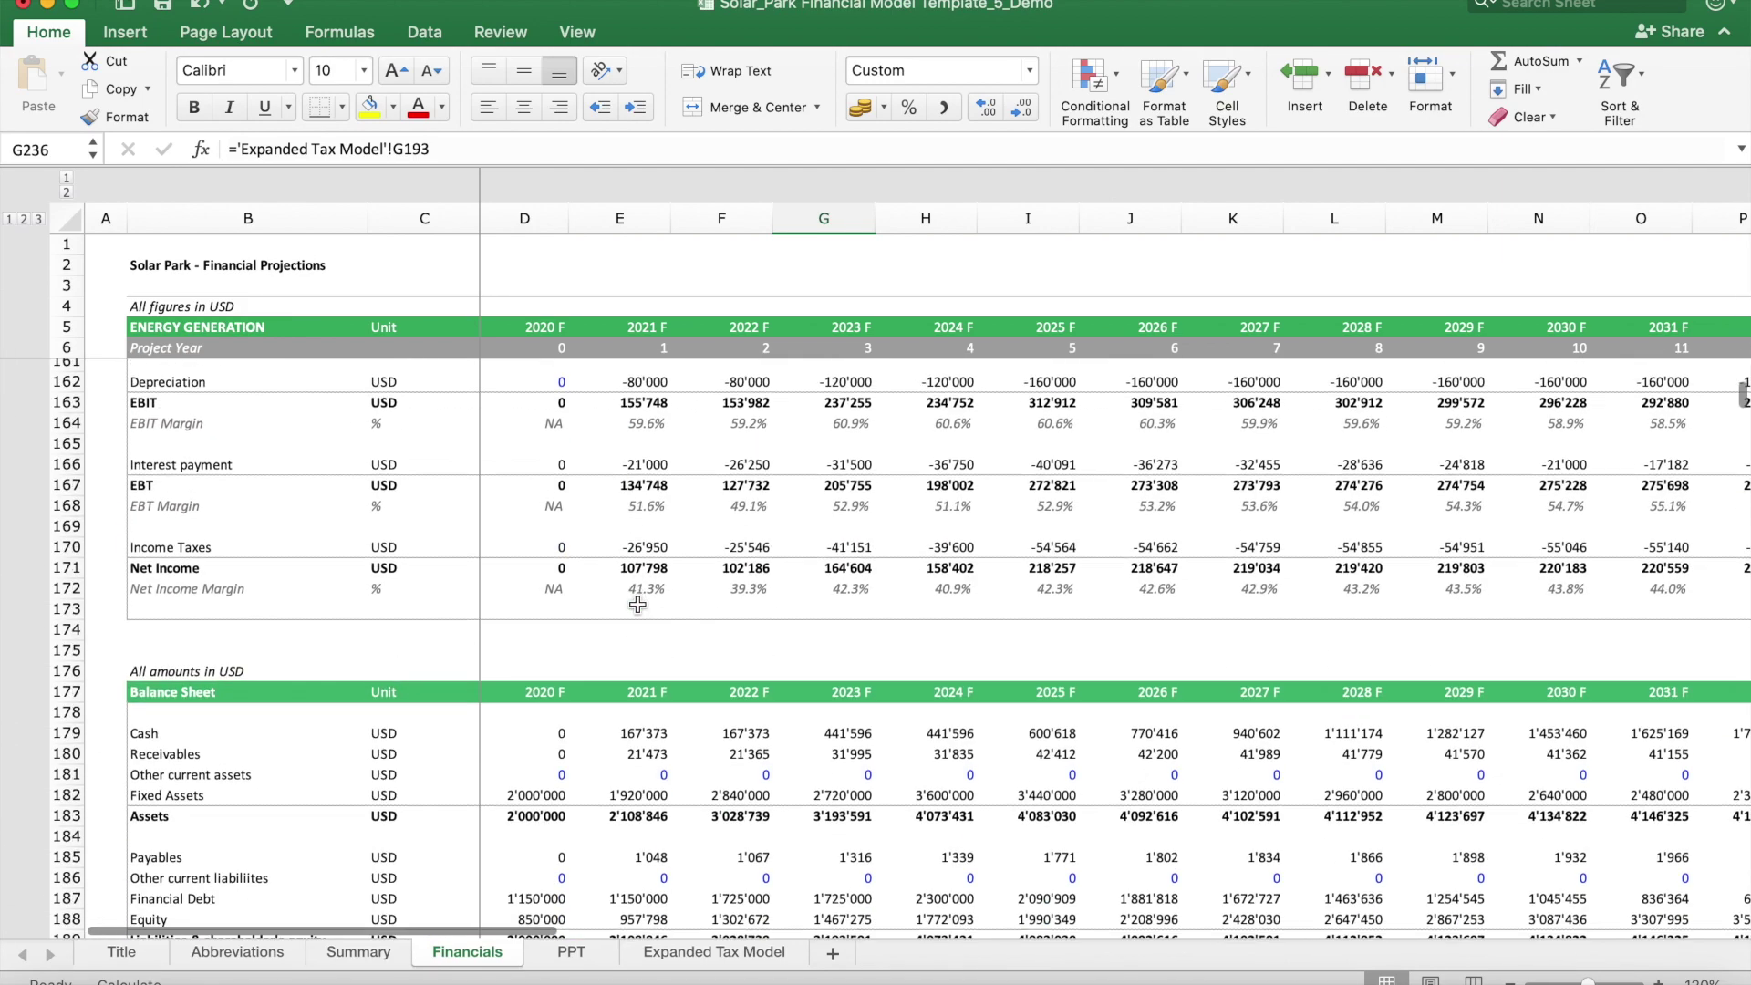
scroll(638, 605, "down", 1)
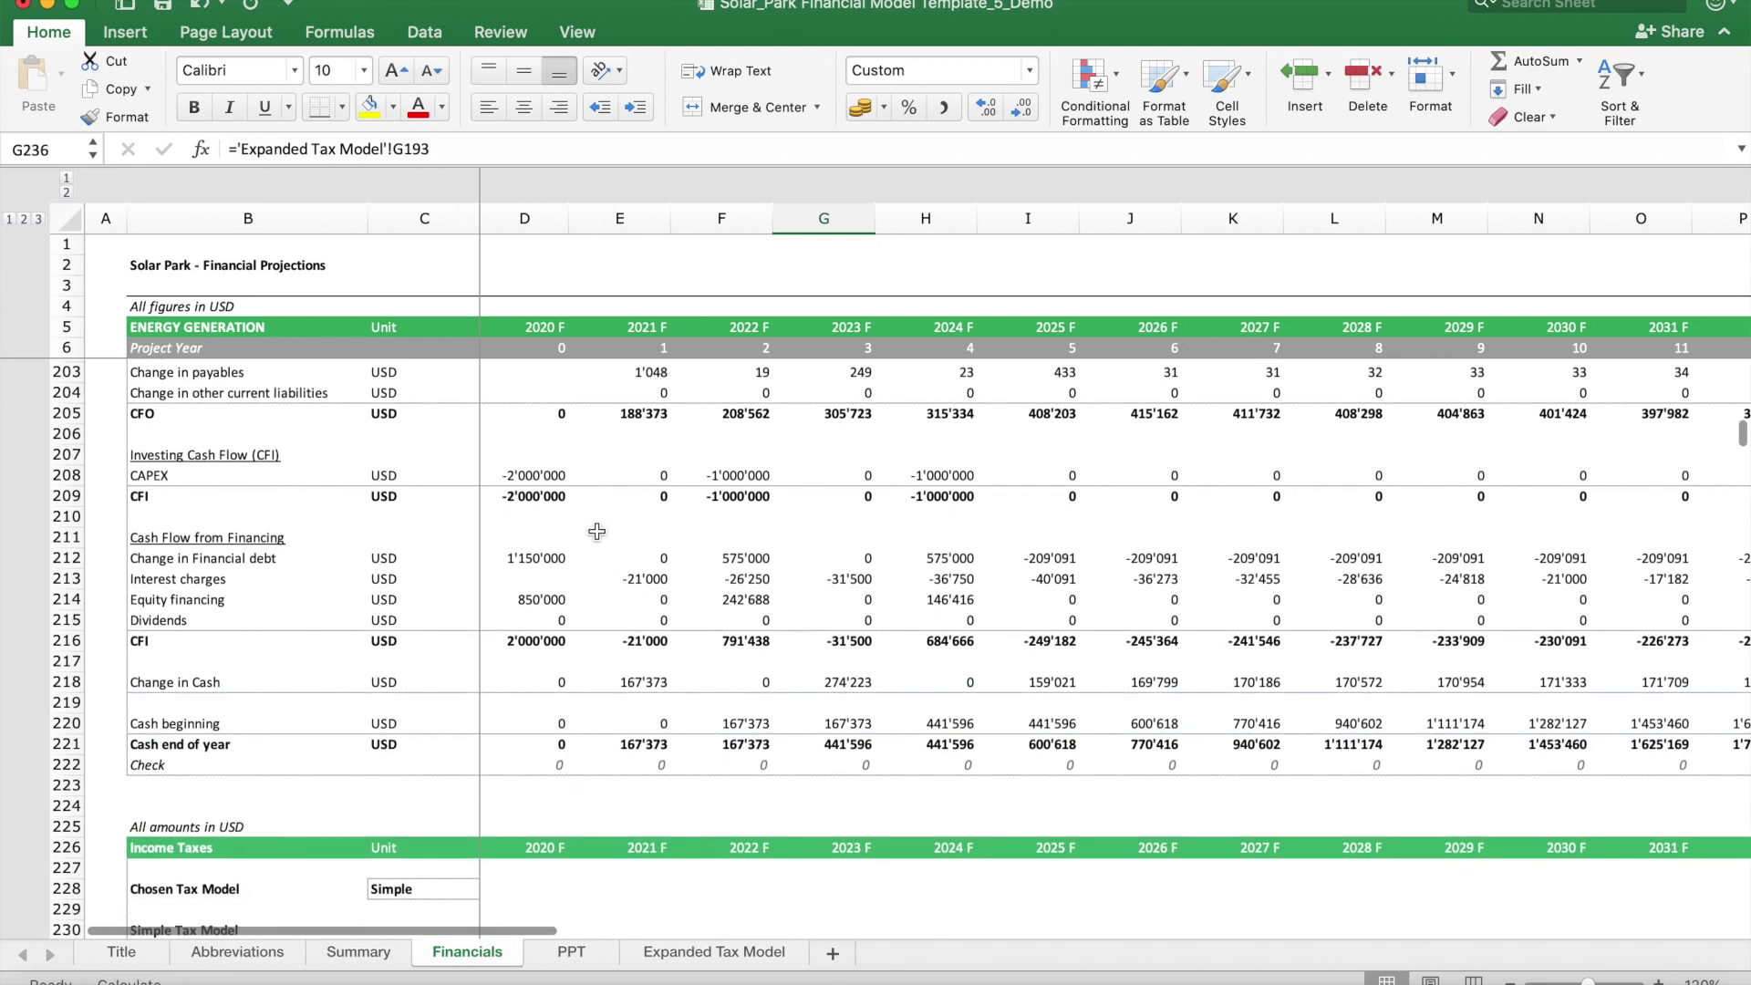
left_click(498, 473)
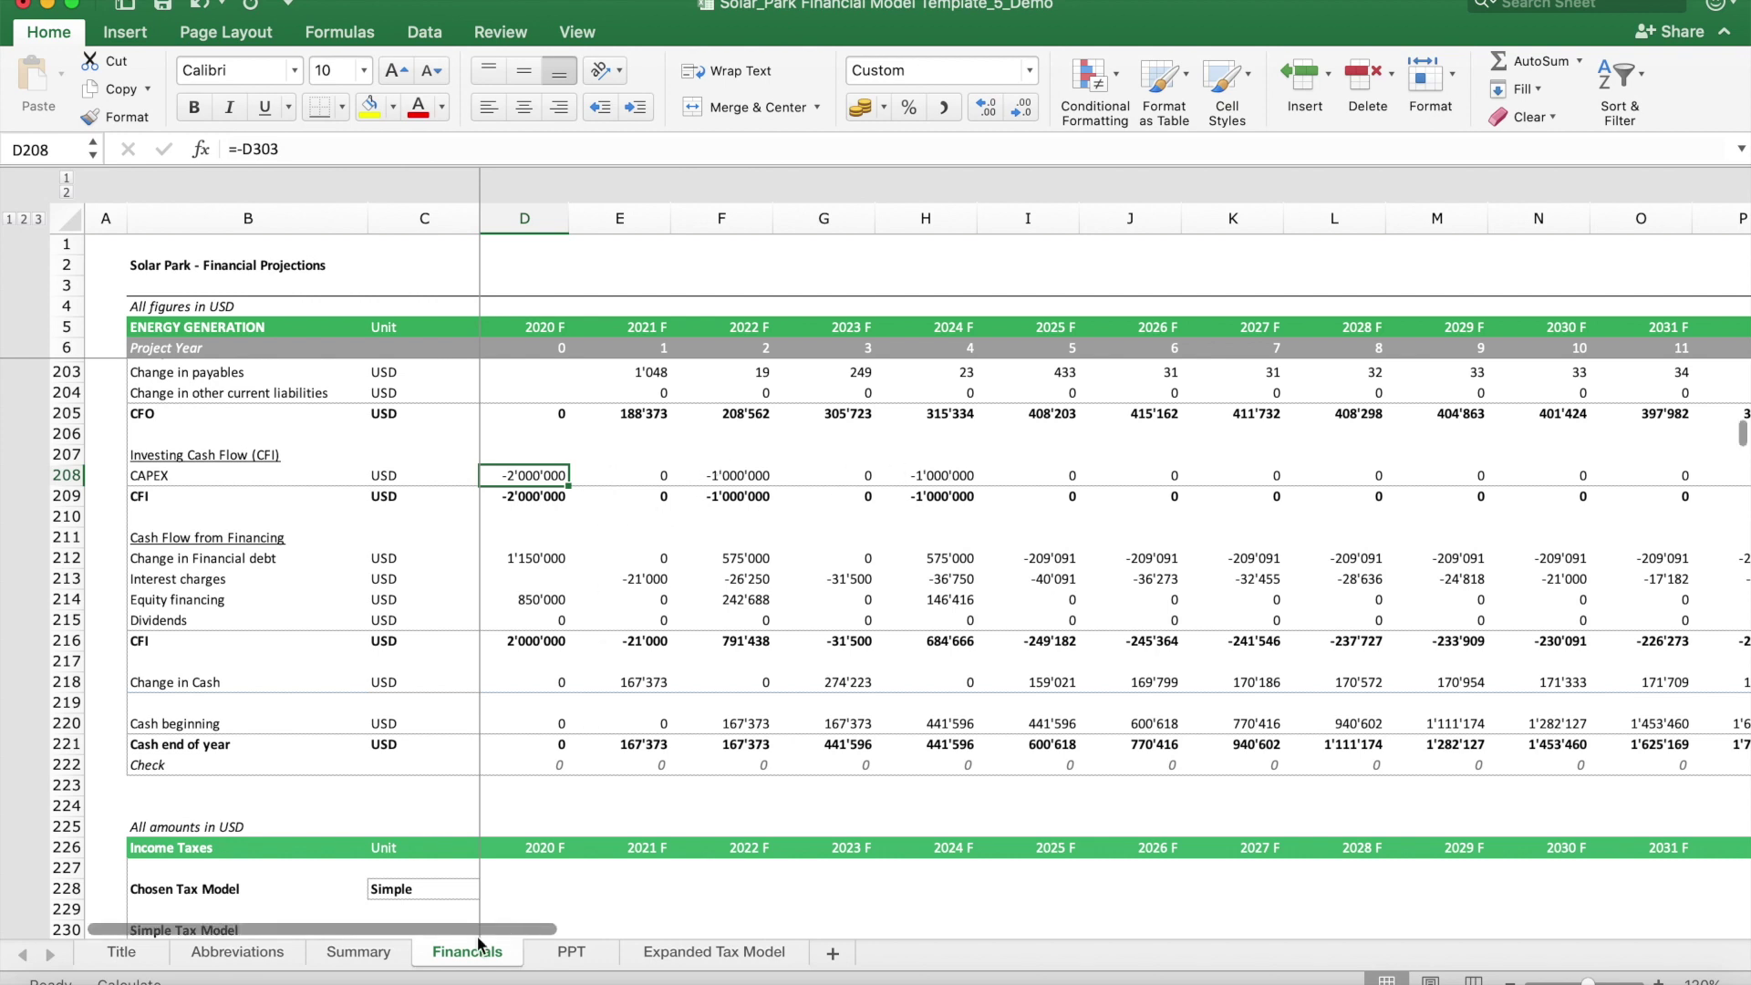
left_click(357, 952)
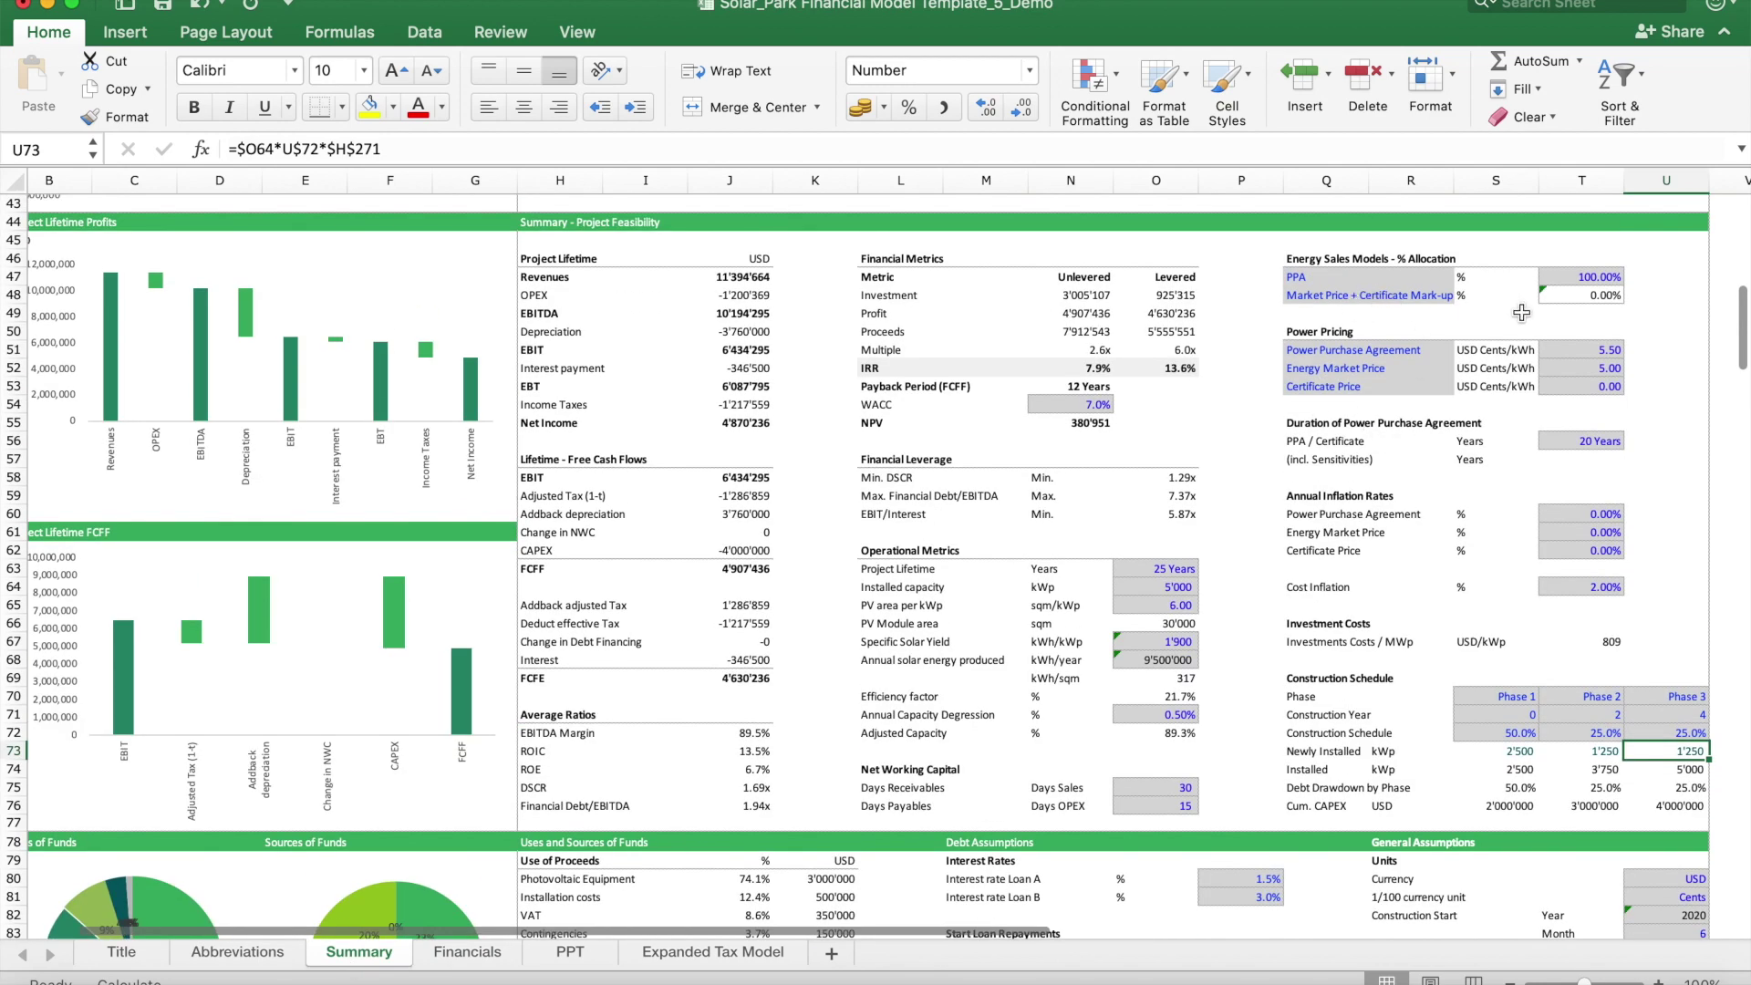
Step: Inspect the PPA energy sales allocation cells and the 20-year PPA duration in T56
left_click(1369, 278)
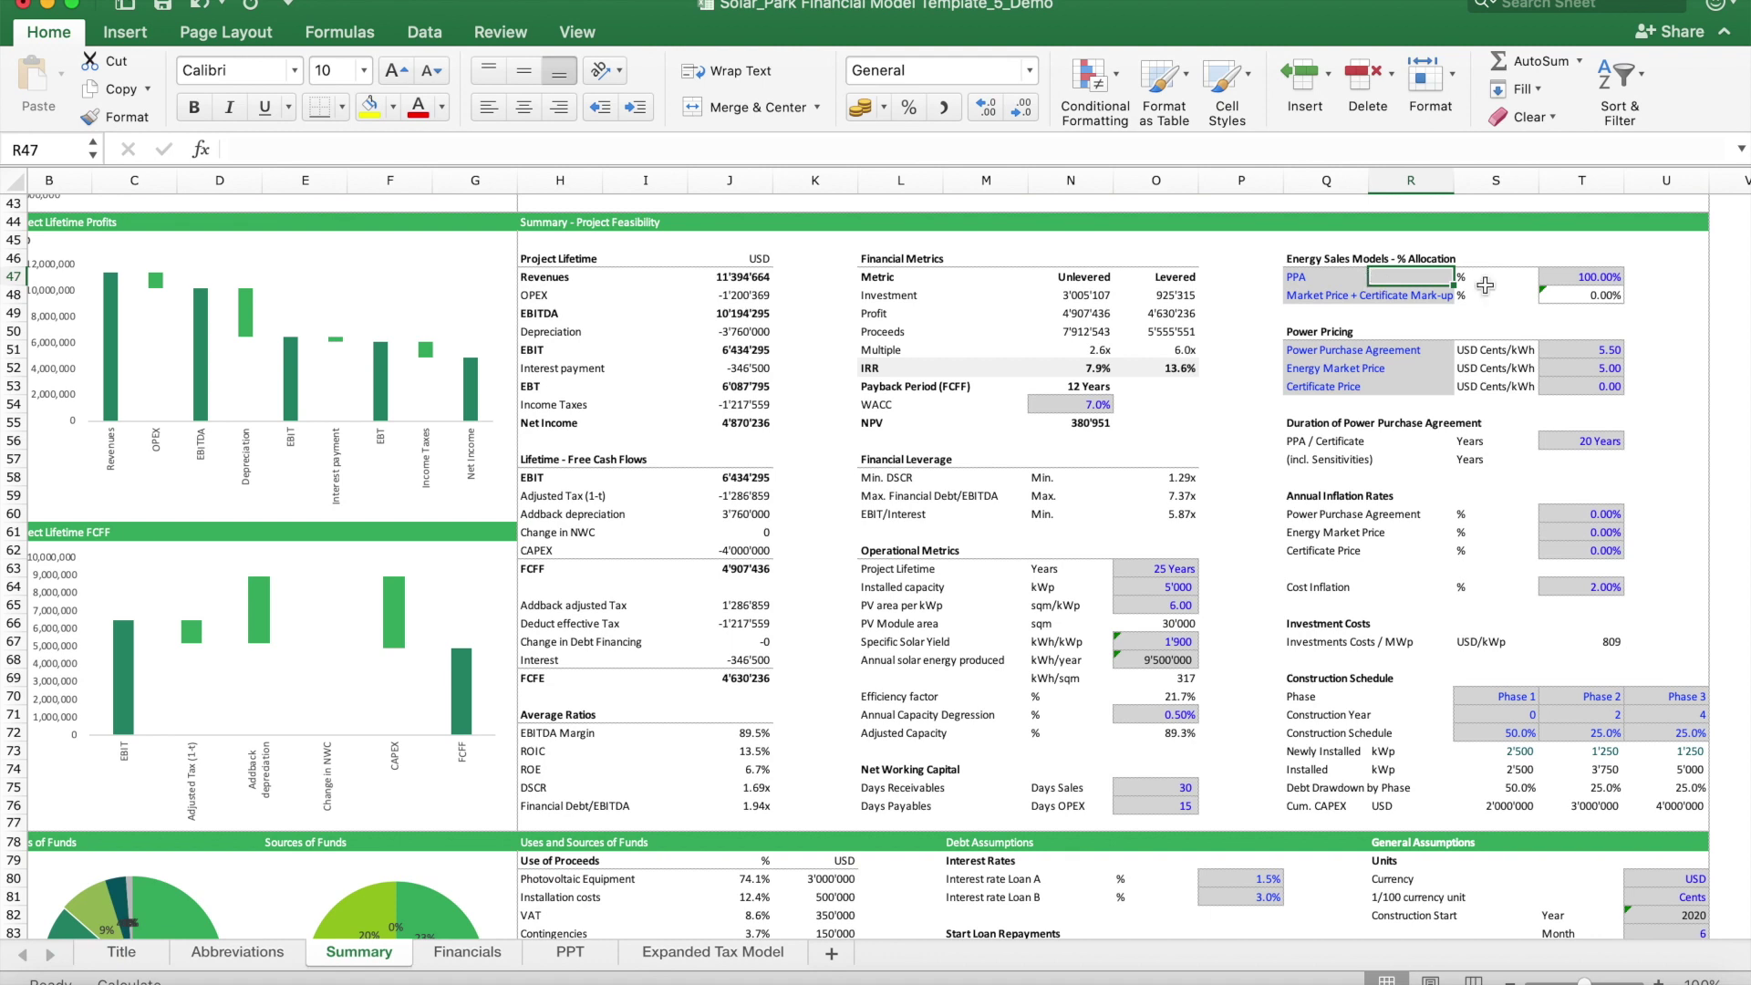
left_click(1312, 283)
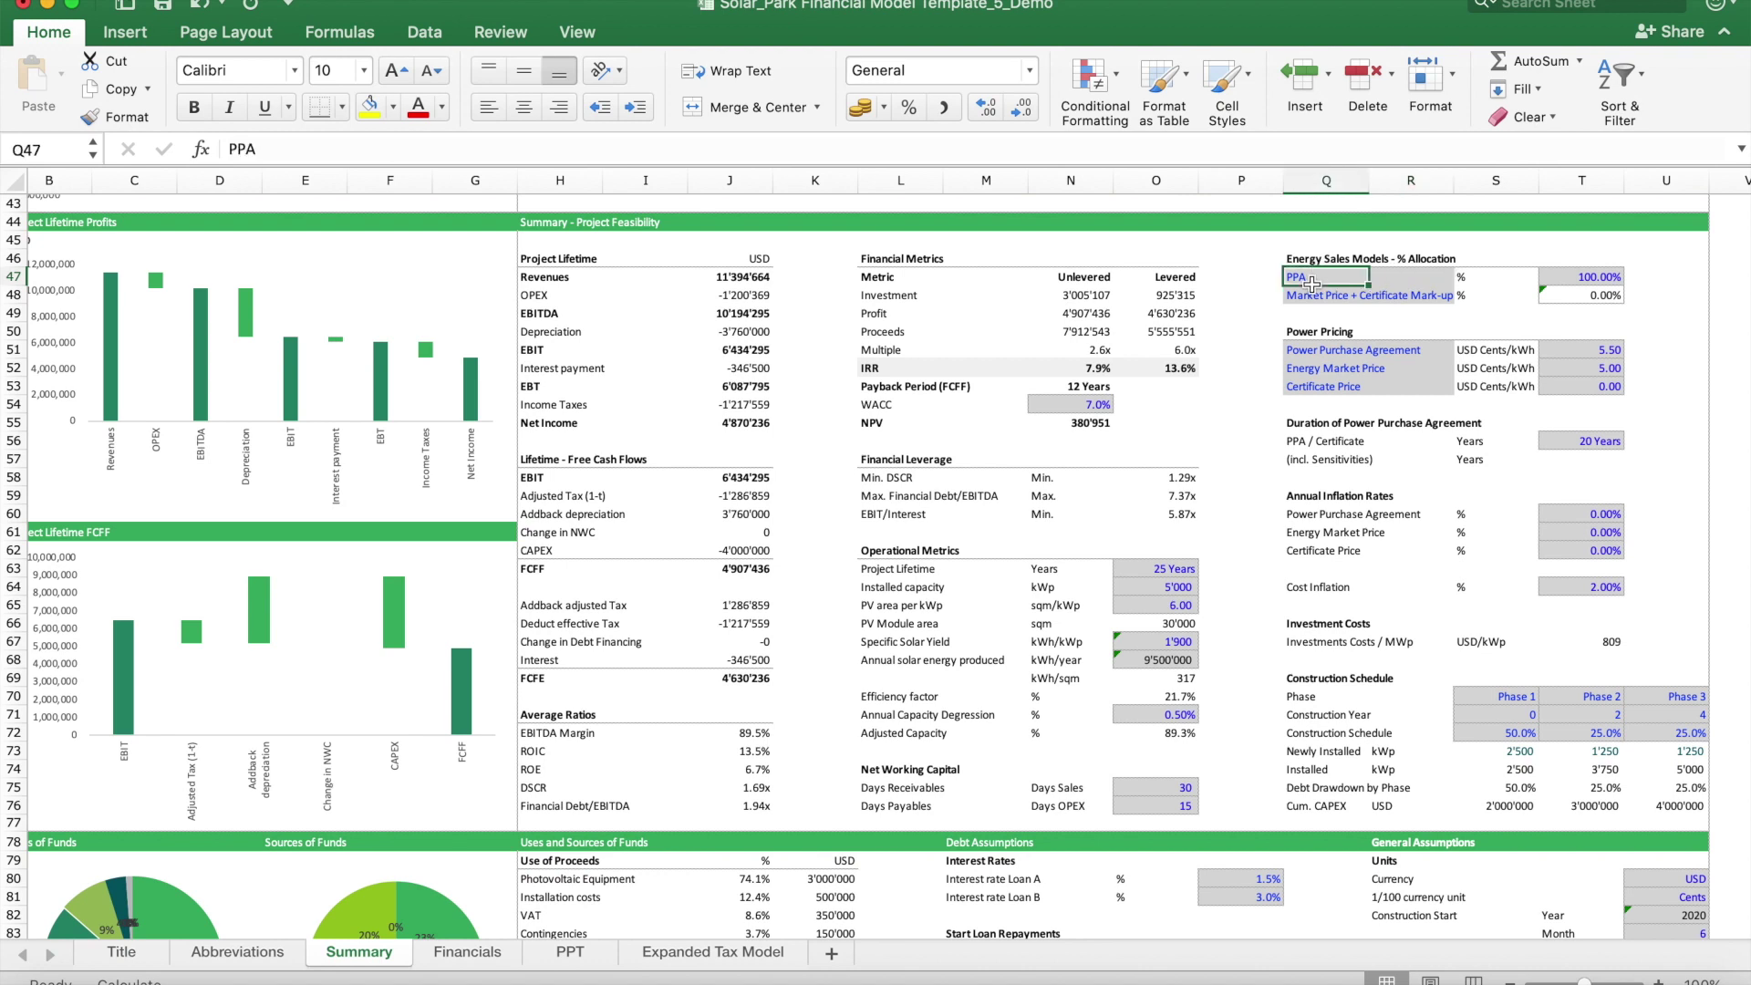
left_click(1587, 278)
left_click(1577, 447)
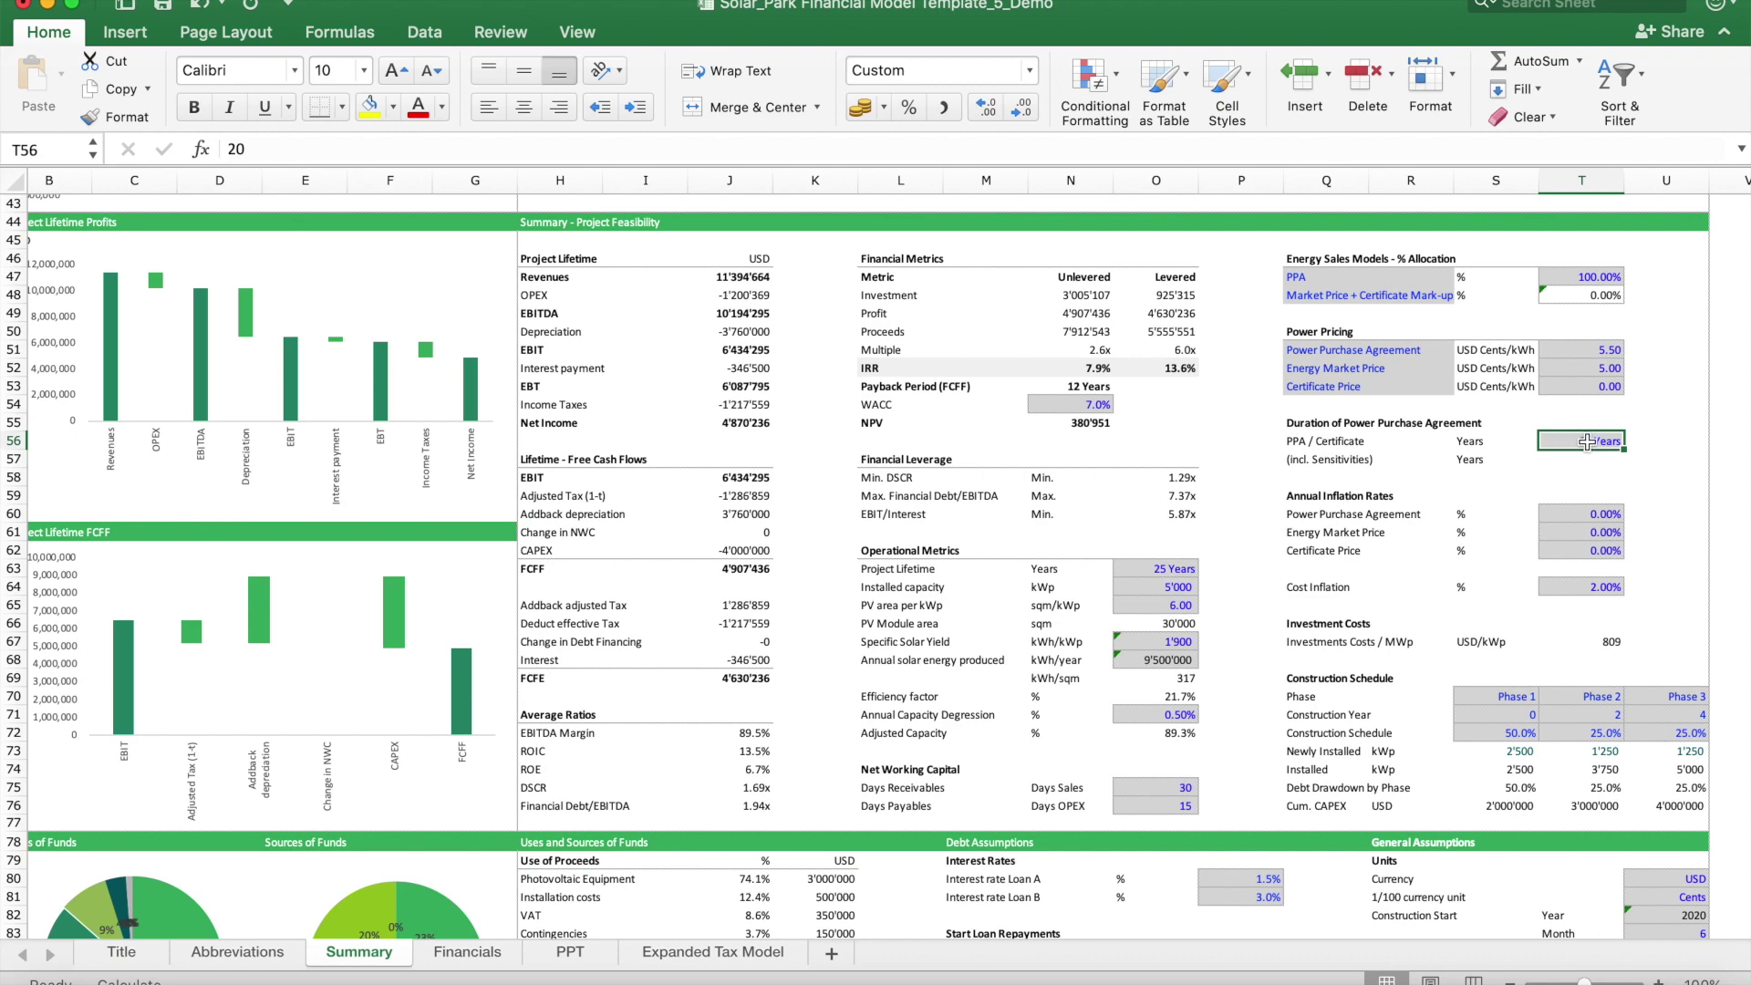
left_click(467, 953)
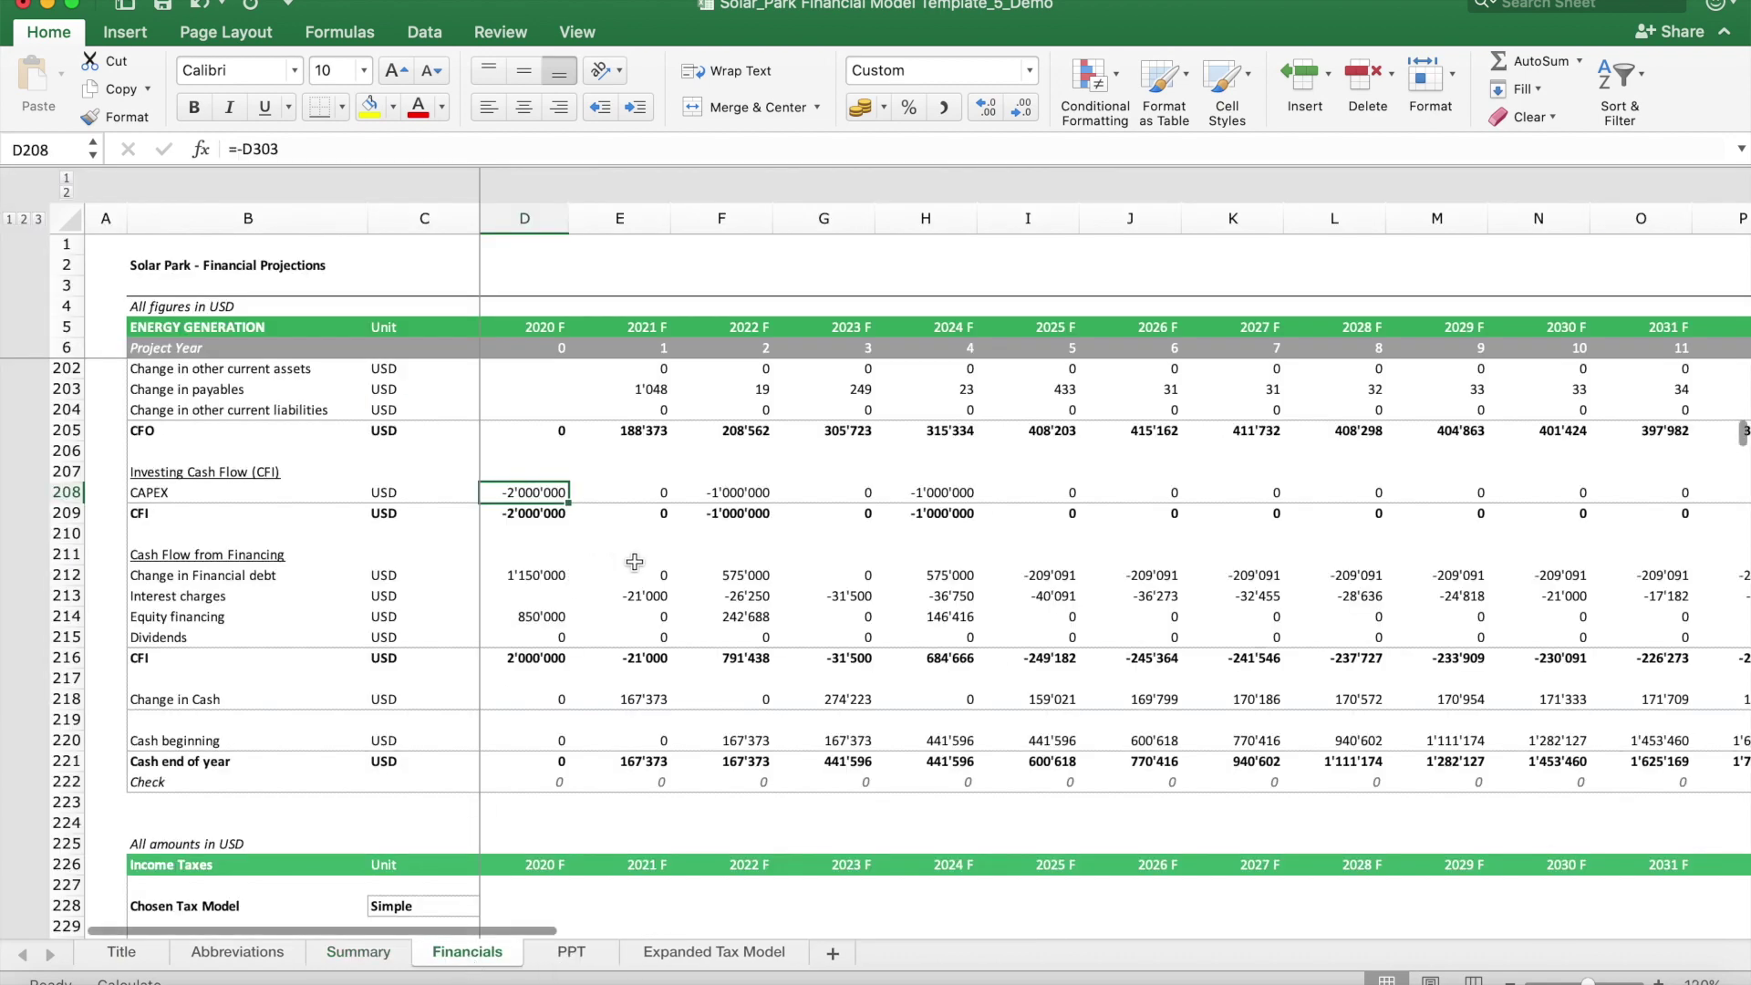
Step: Inspect the Electricity Produced row, the PPA label's link and the 2021 market price share formula
scroll(634, 562, "up", 20)
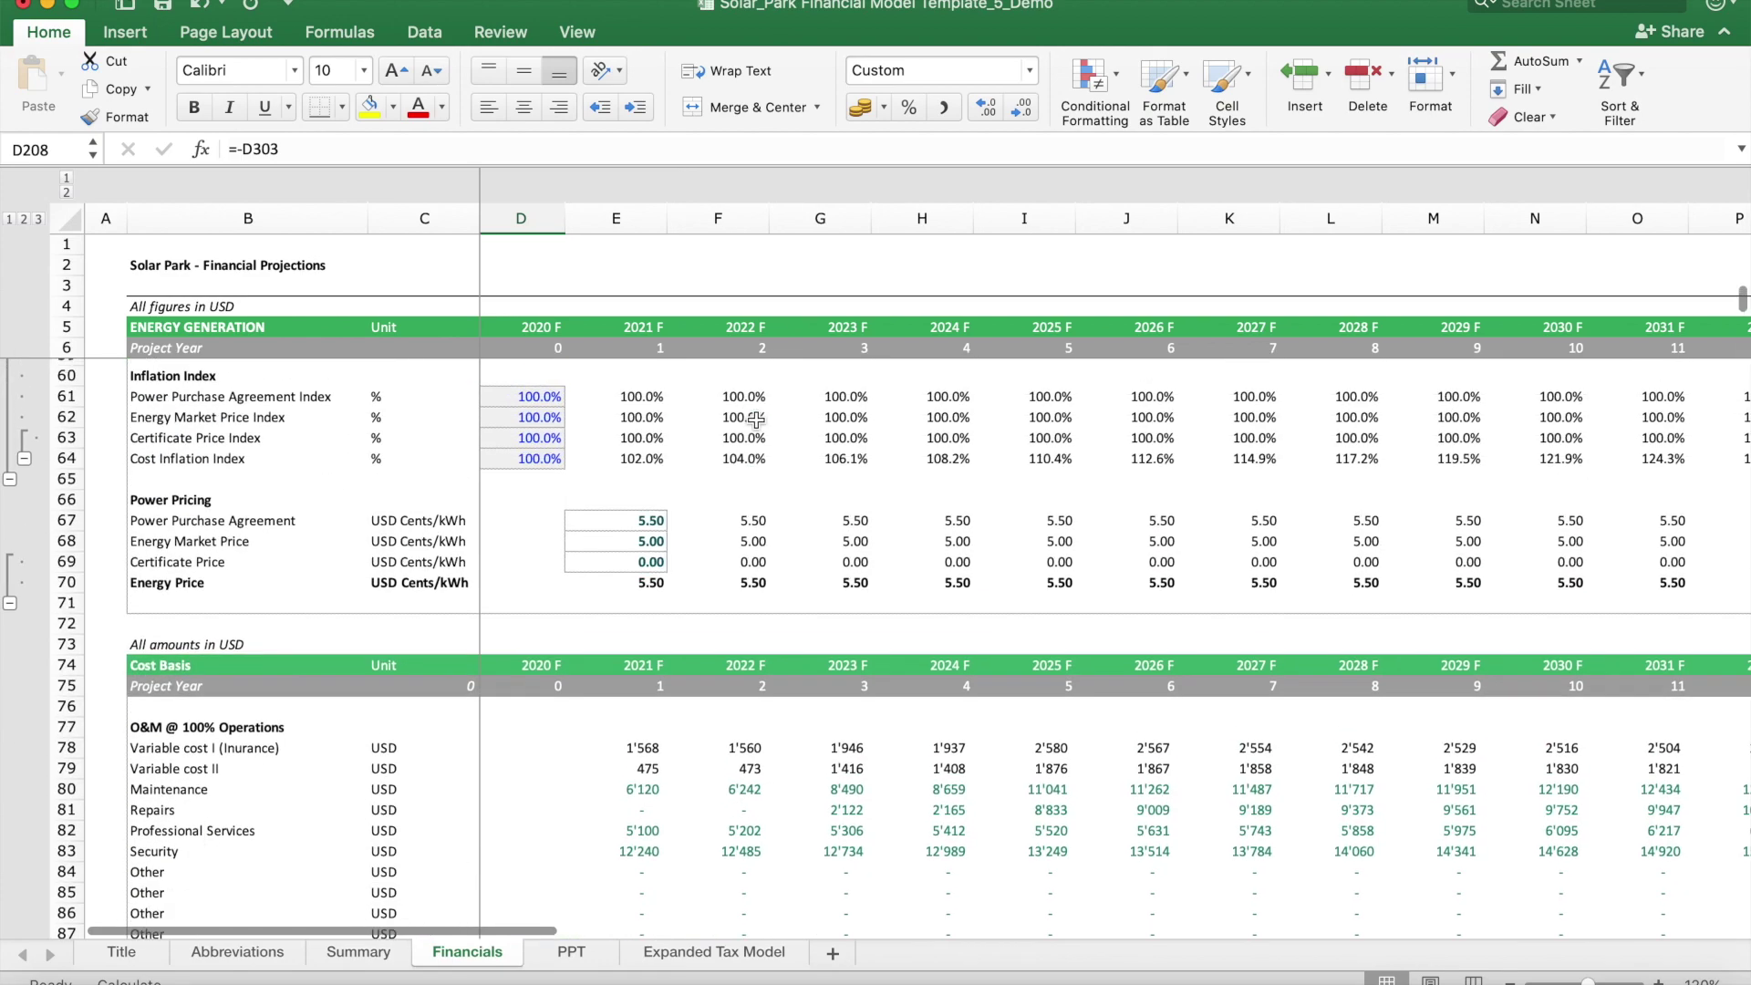
scroll(756, 419, "up", 10)
scroll(759, 437, "down", 10)
scroll(762, 454, "up", 2)
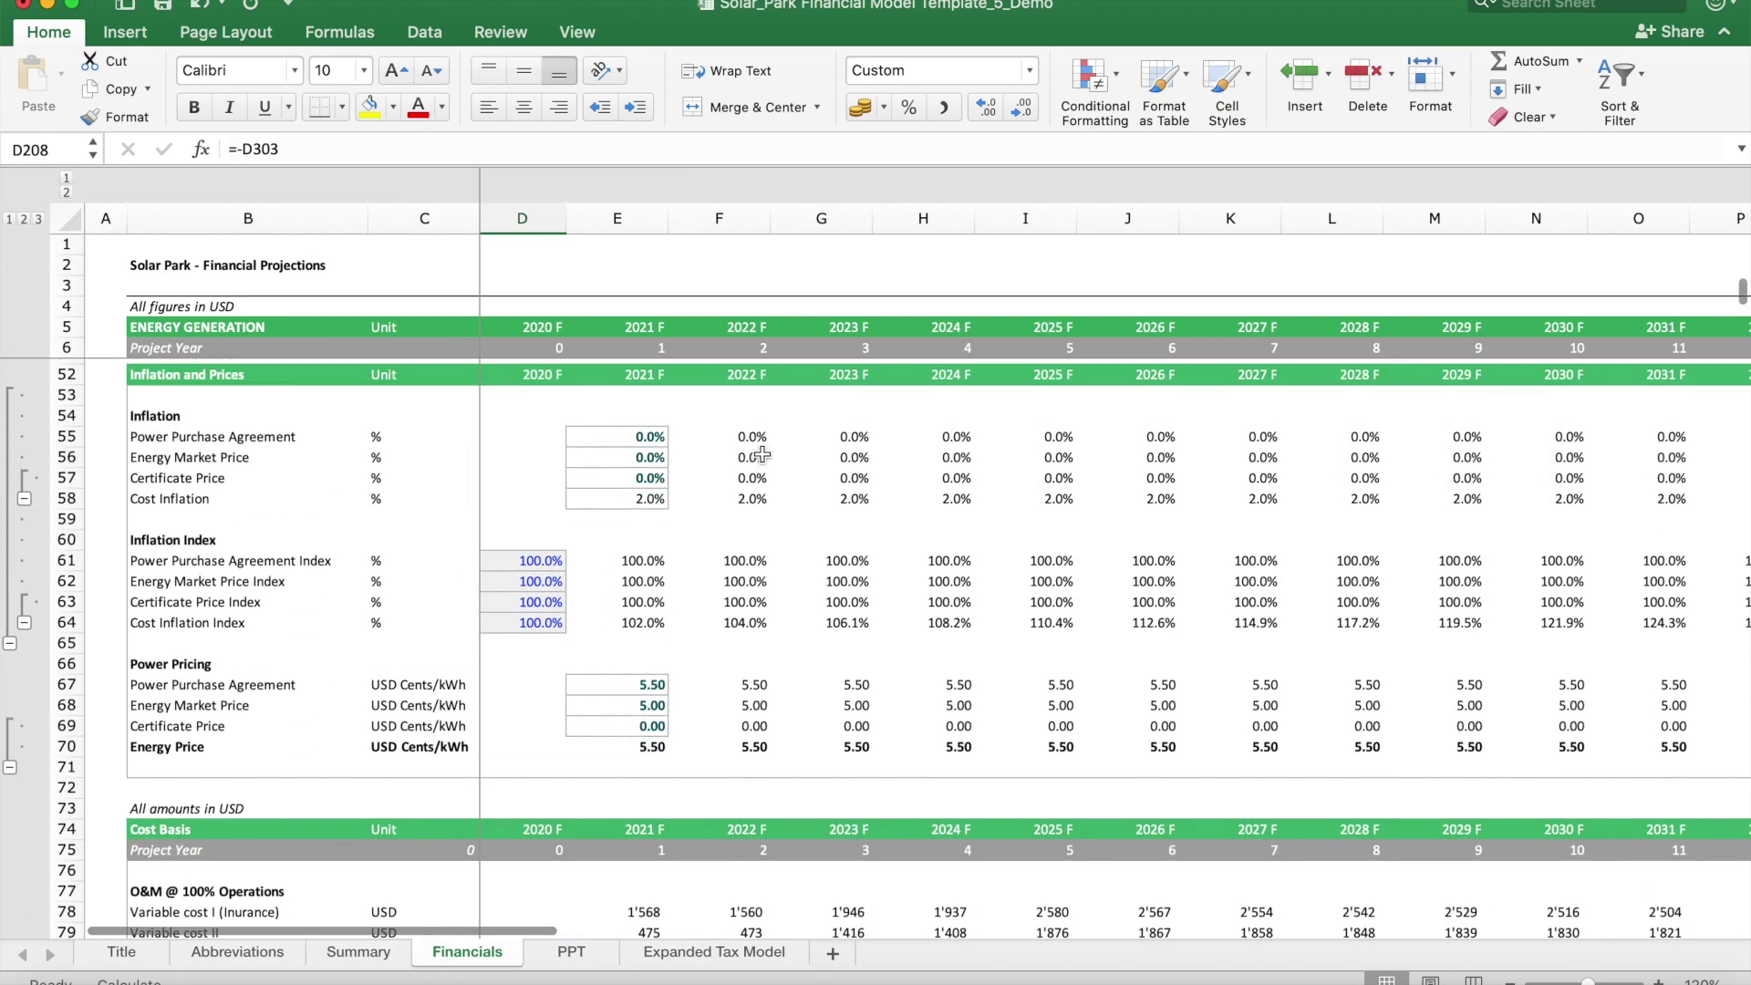
scroll(761, 456, "up", 15)
scroll(766, 473, "down", 10)
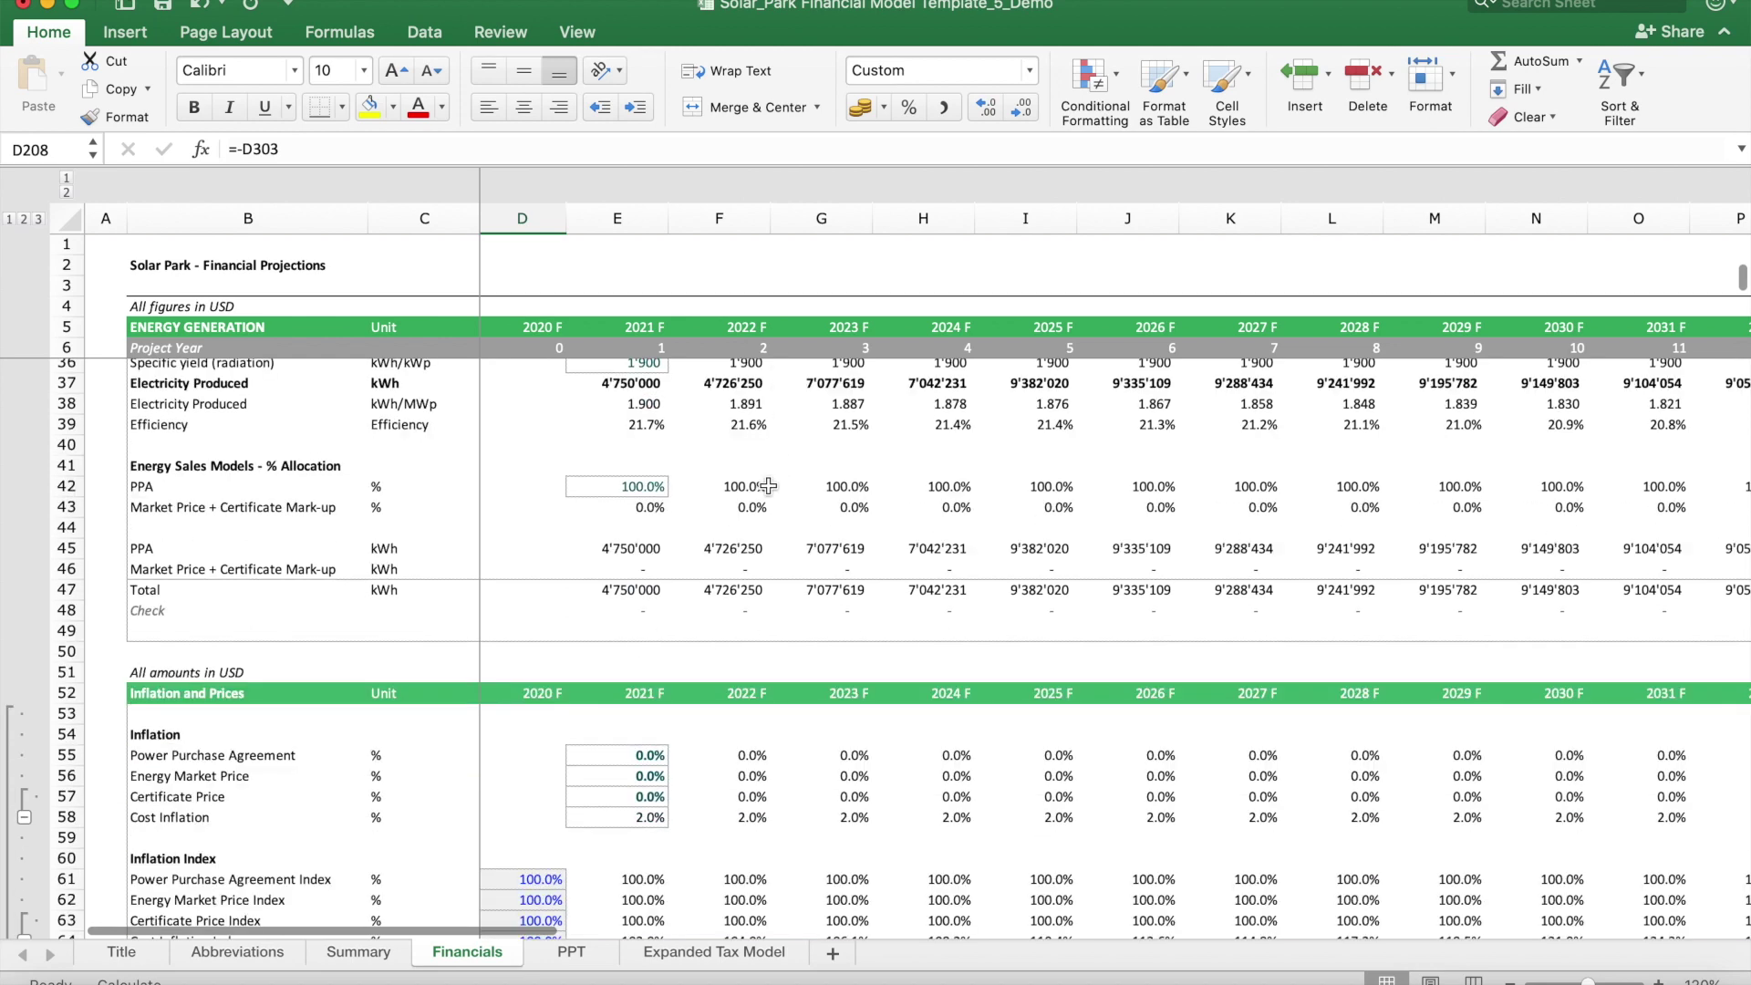
left_click(64, 383)
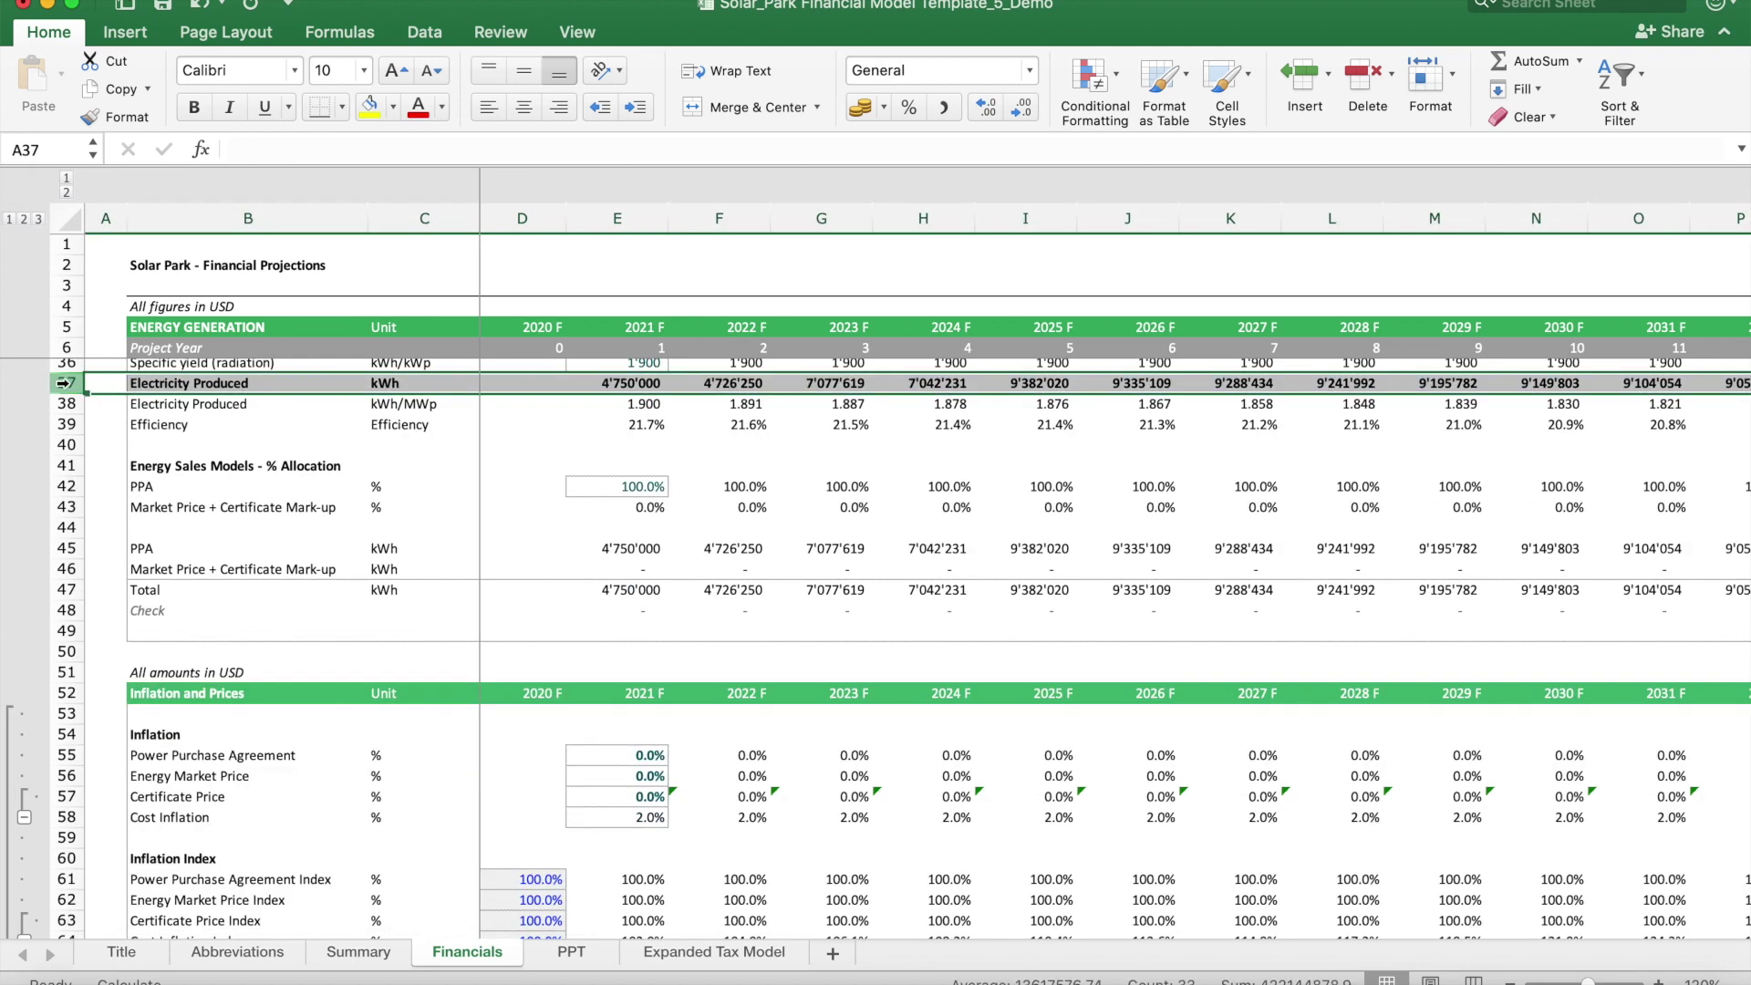
left_click(146, 485)
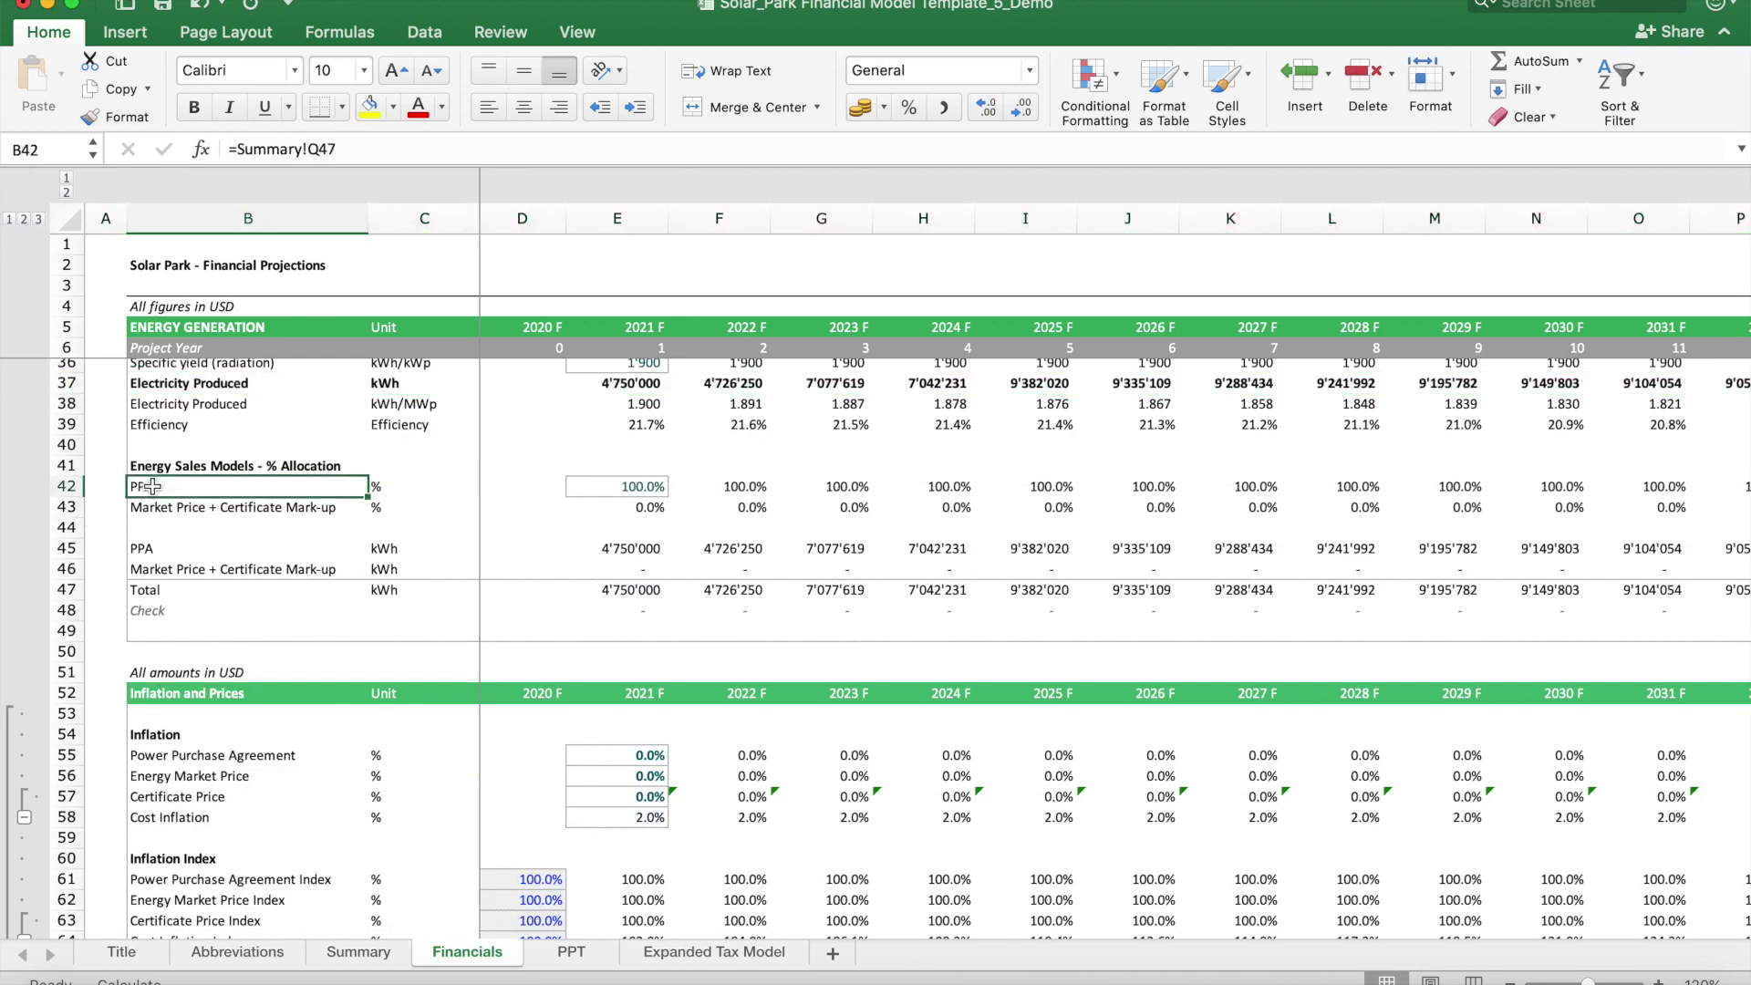
left_click(647, 507)
Step: Confirm the PPA share is 100% in 2040, then 0% from 2041 with market at 100%
scroll(821, 497, "right", 10)
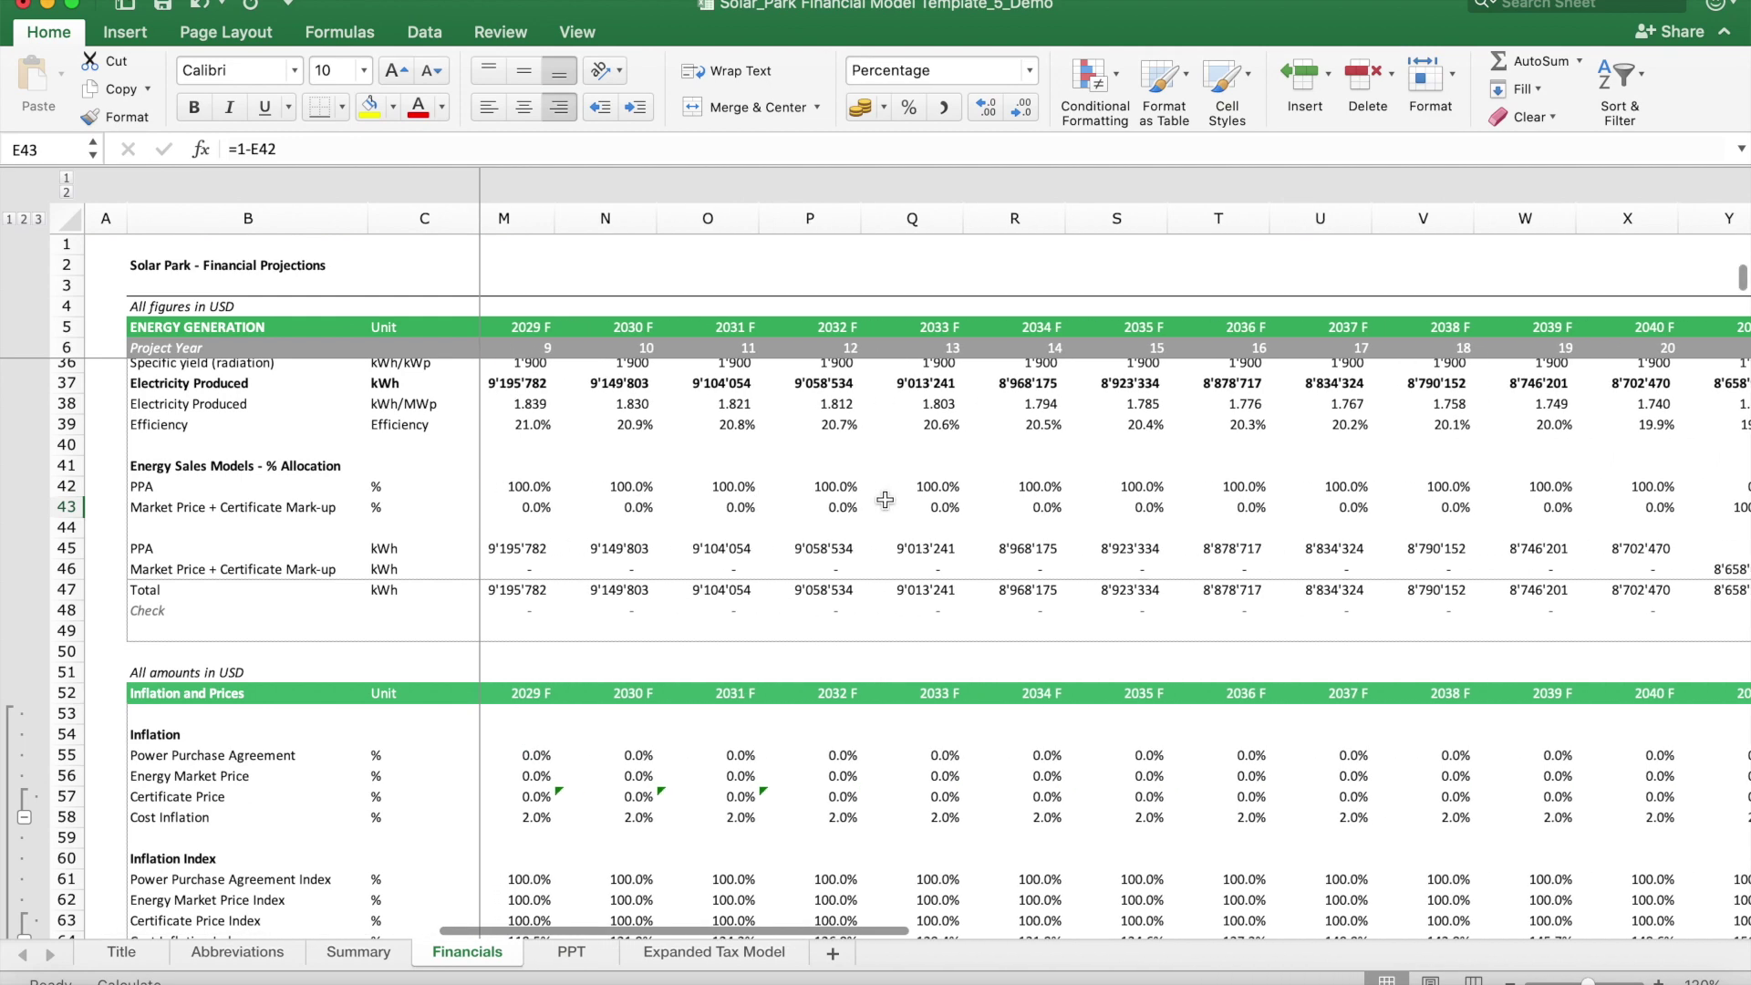
scroll(883, 499, "right", 2)
left_click_drag(1304, 467, 1327, 488)
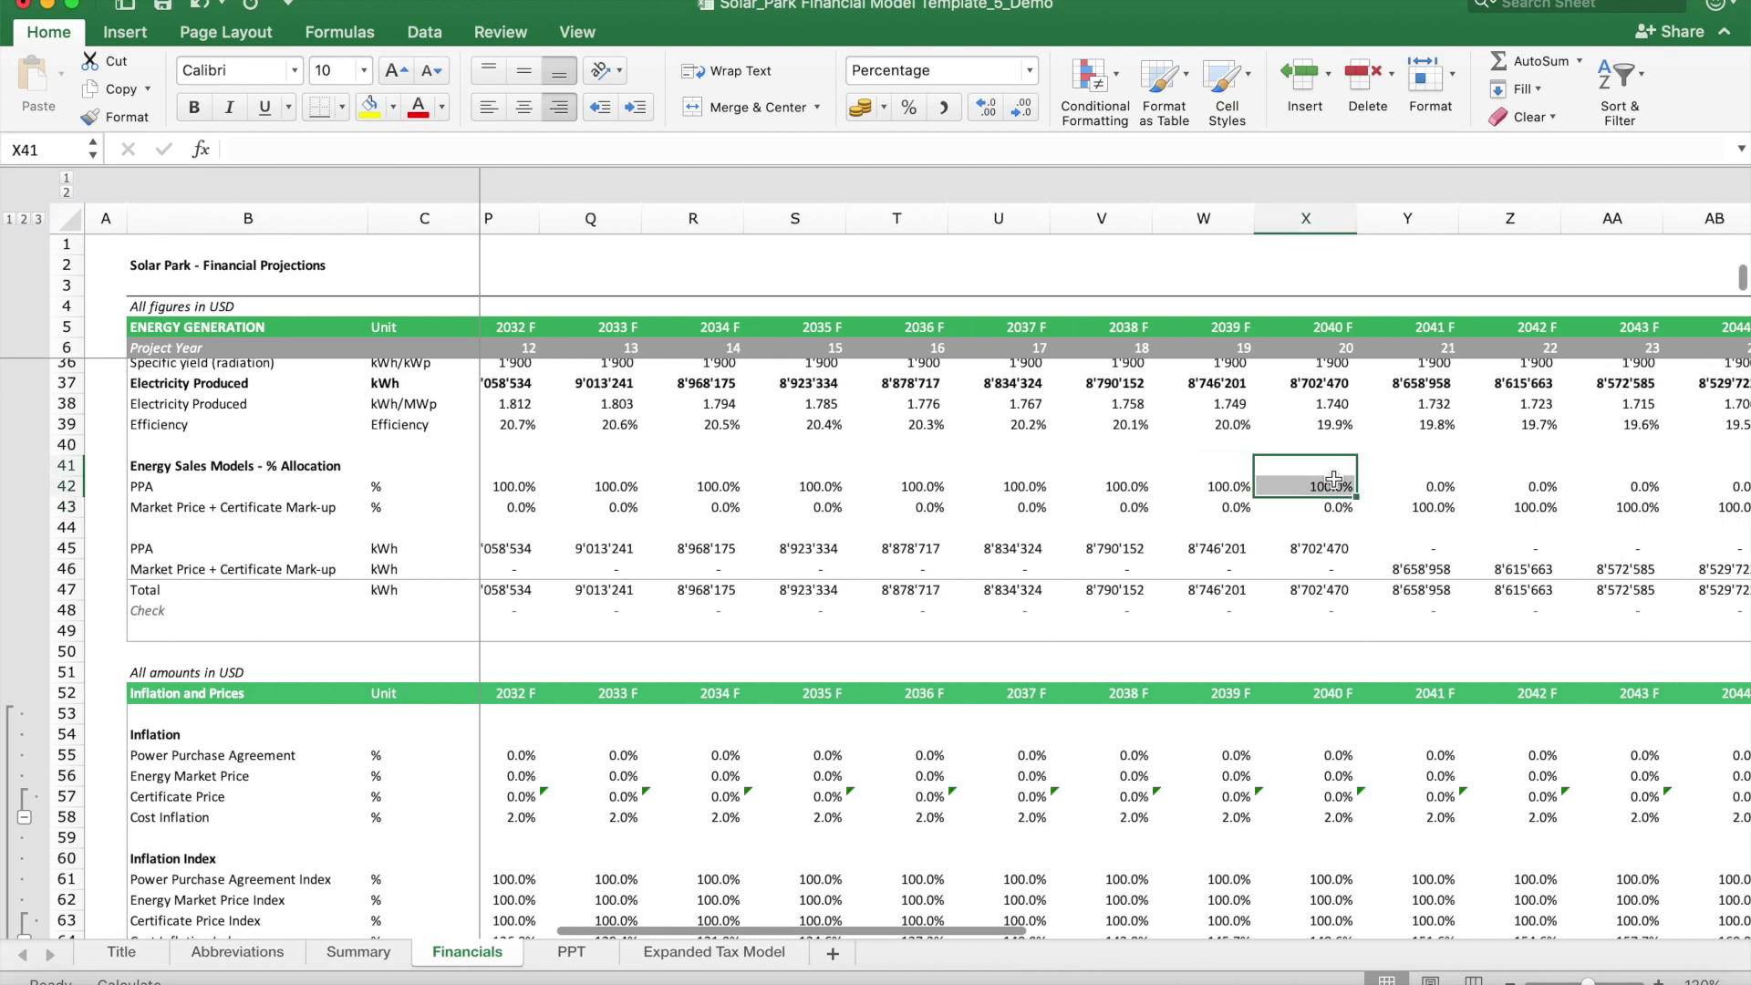
left_click(1428, 487)
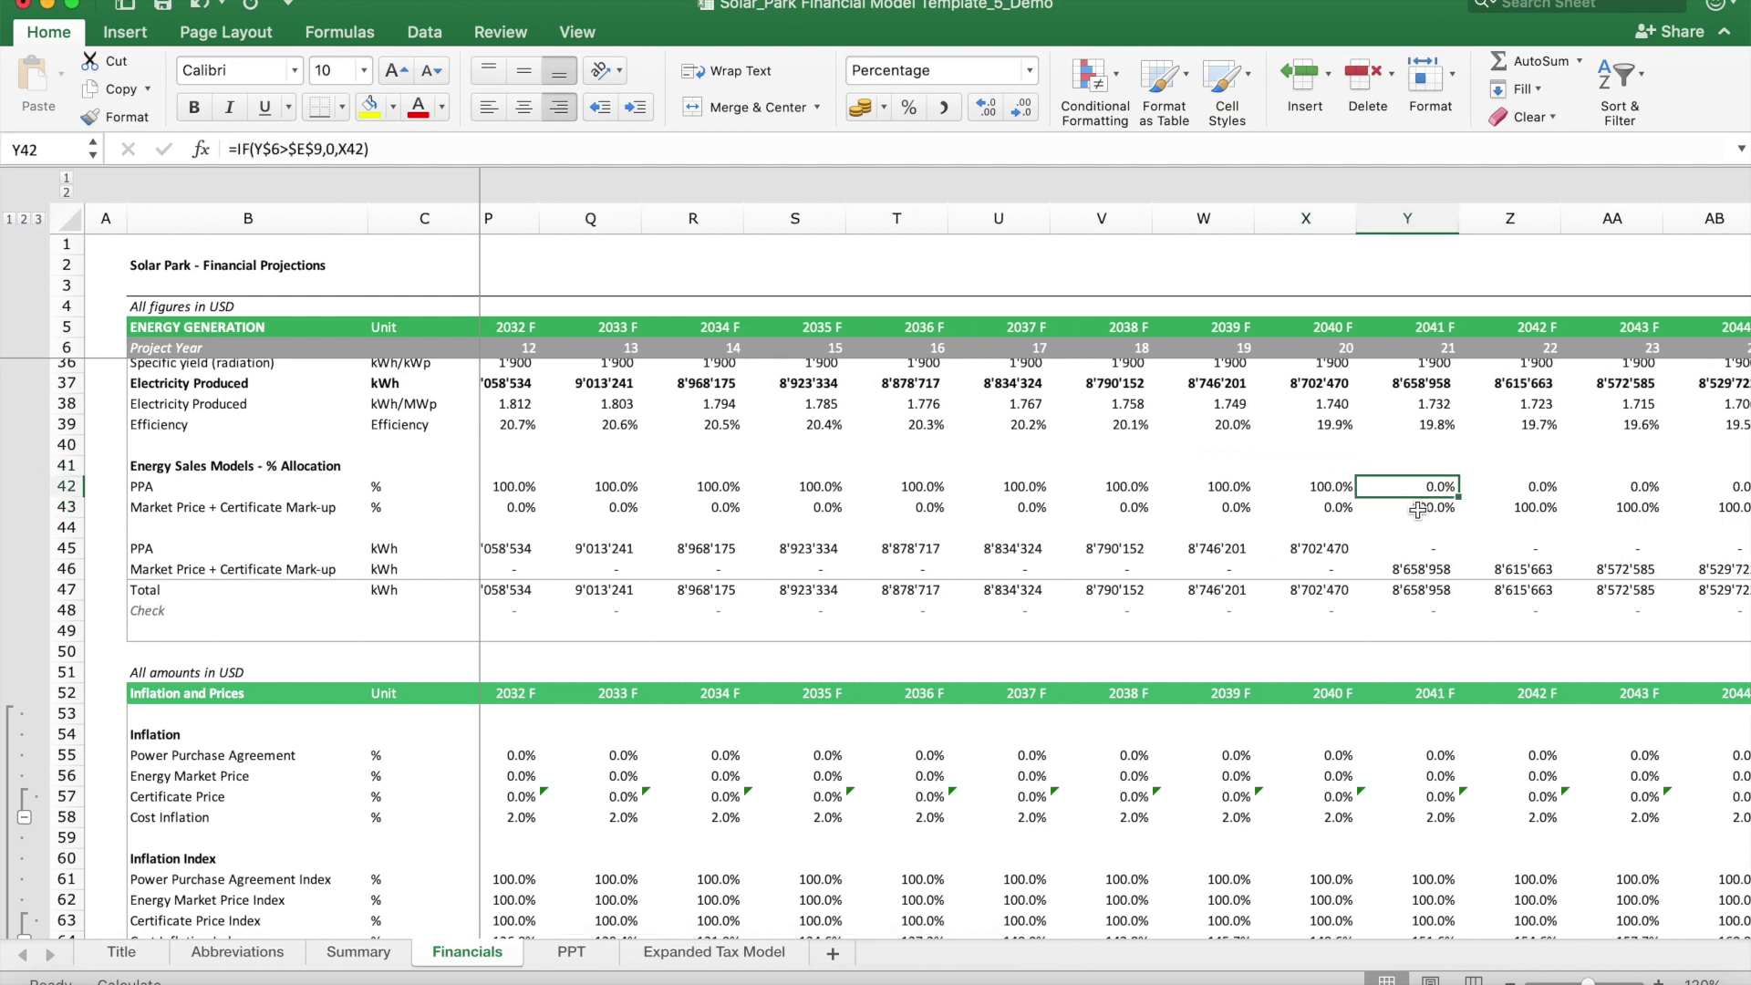
left_click(1417, 509)
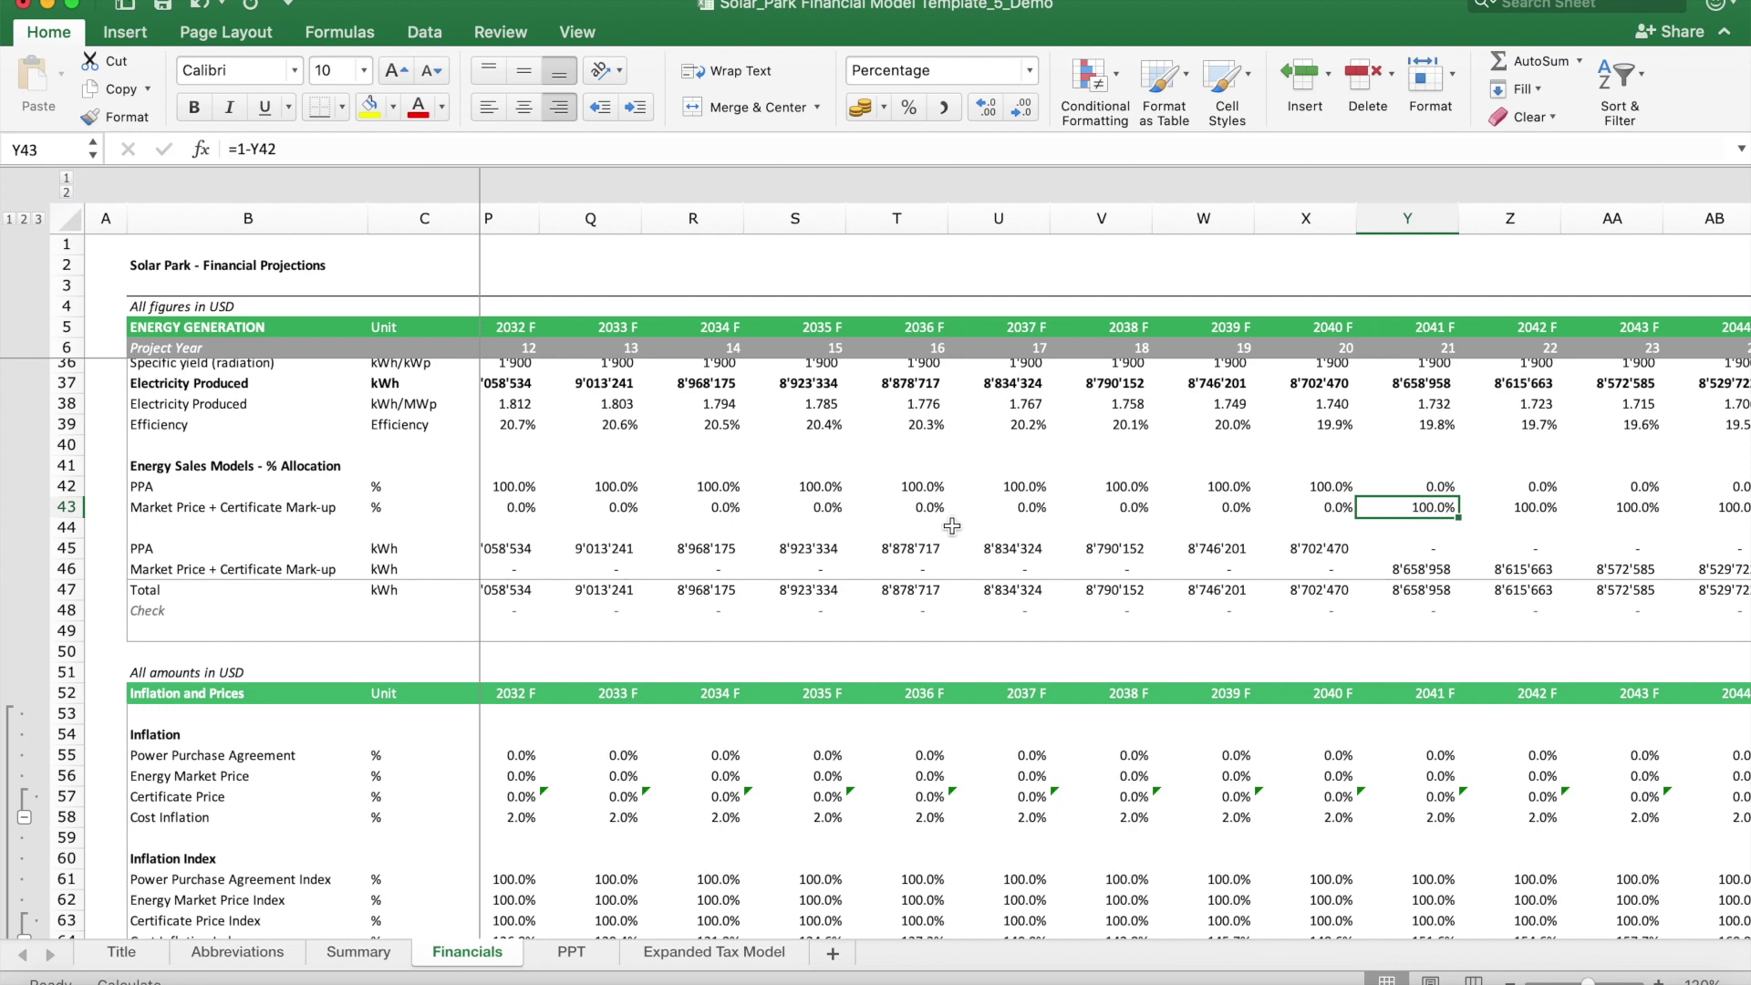
Step: On the Summary sheet, review the PPA price 5.50, market price 5.00 and certificate price 0.00
left_click(359, 951)
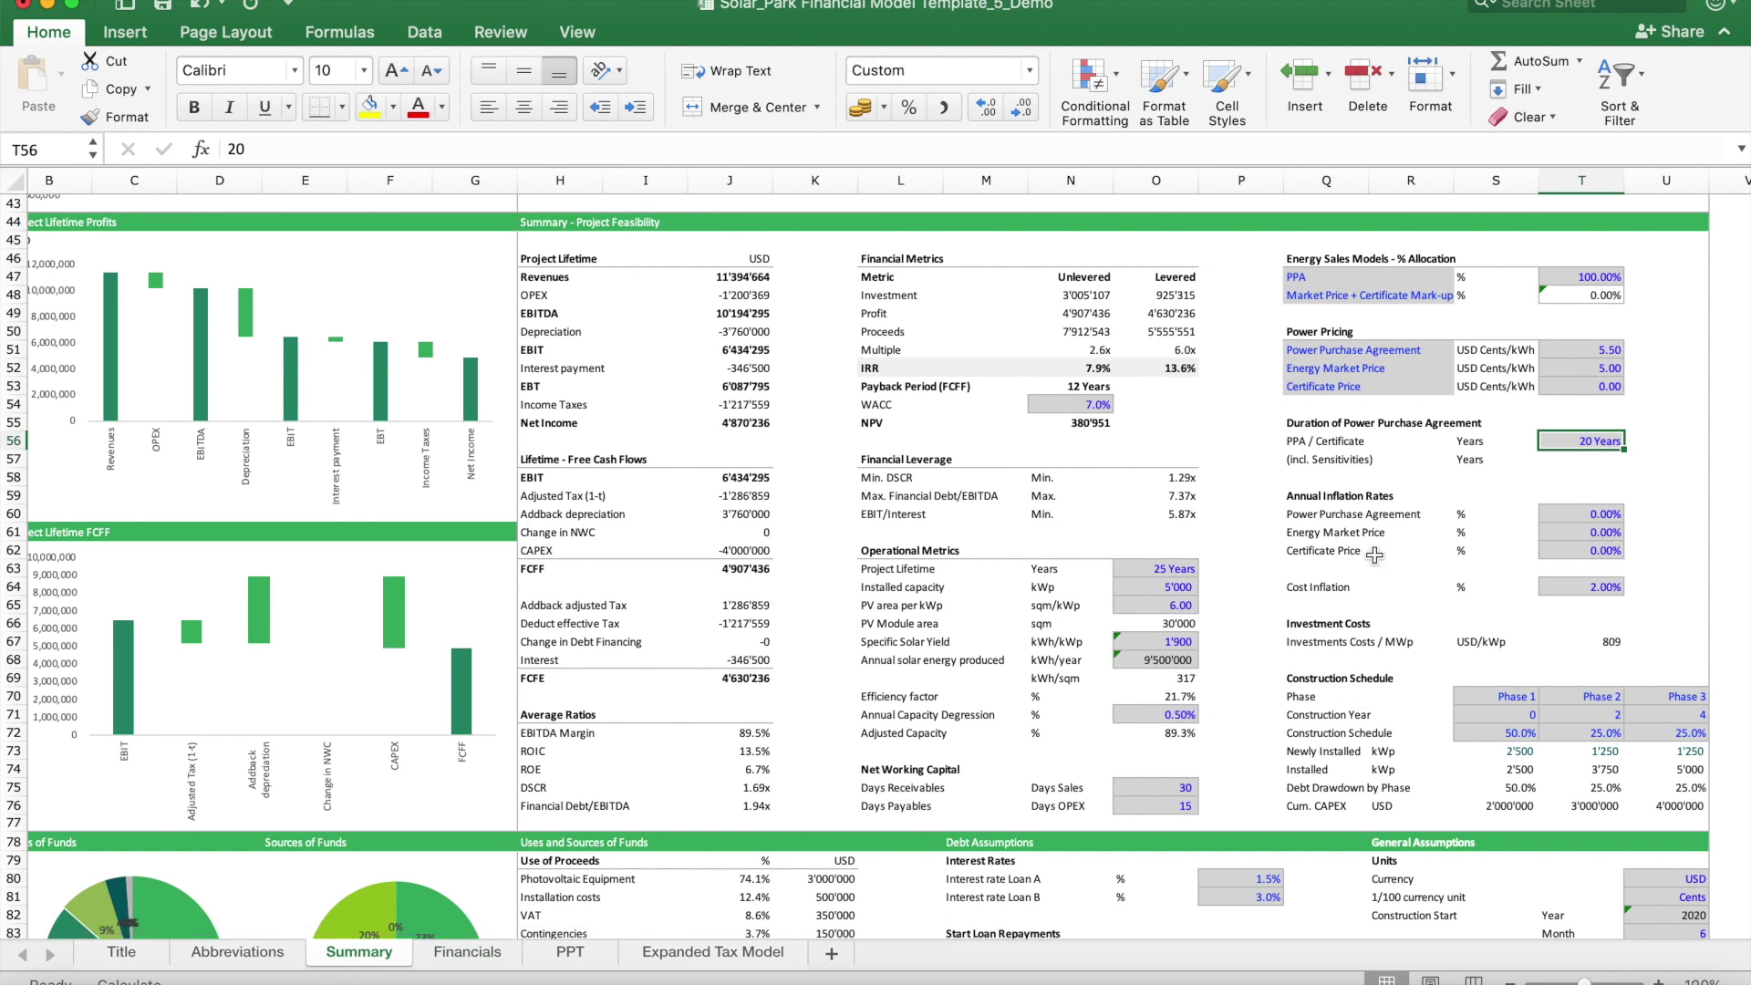
left_click(1601, 350)
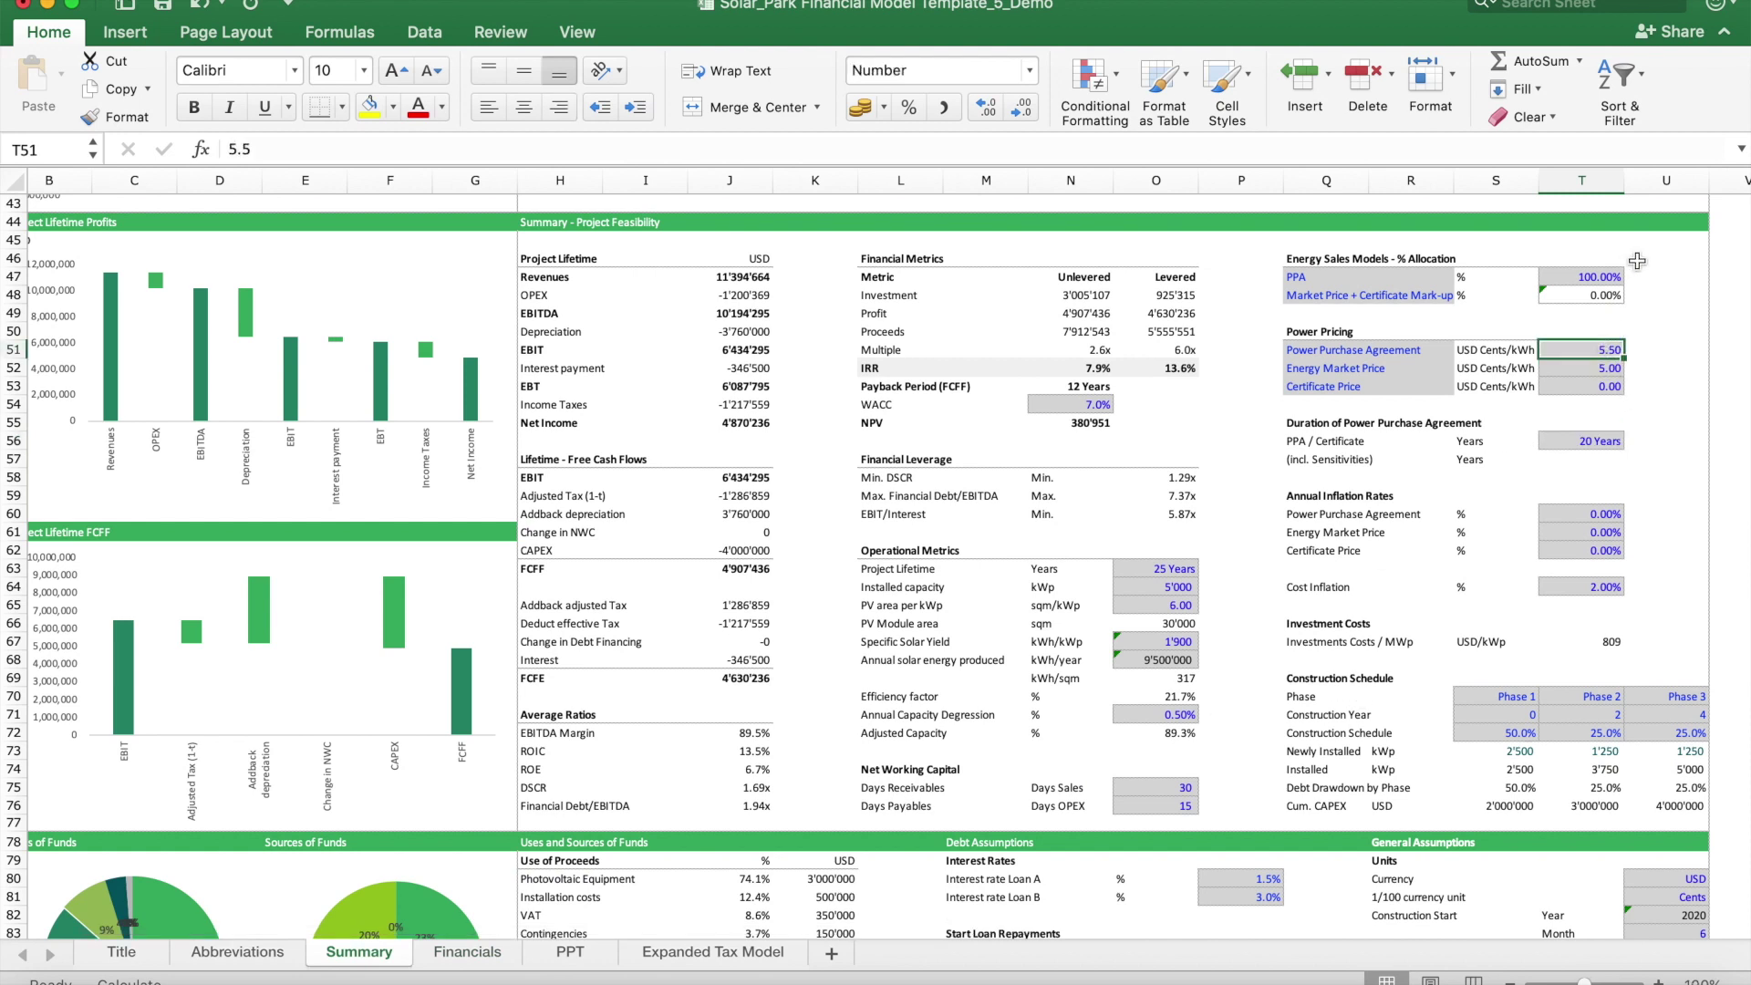
left_click(1573, 372)
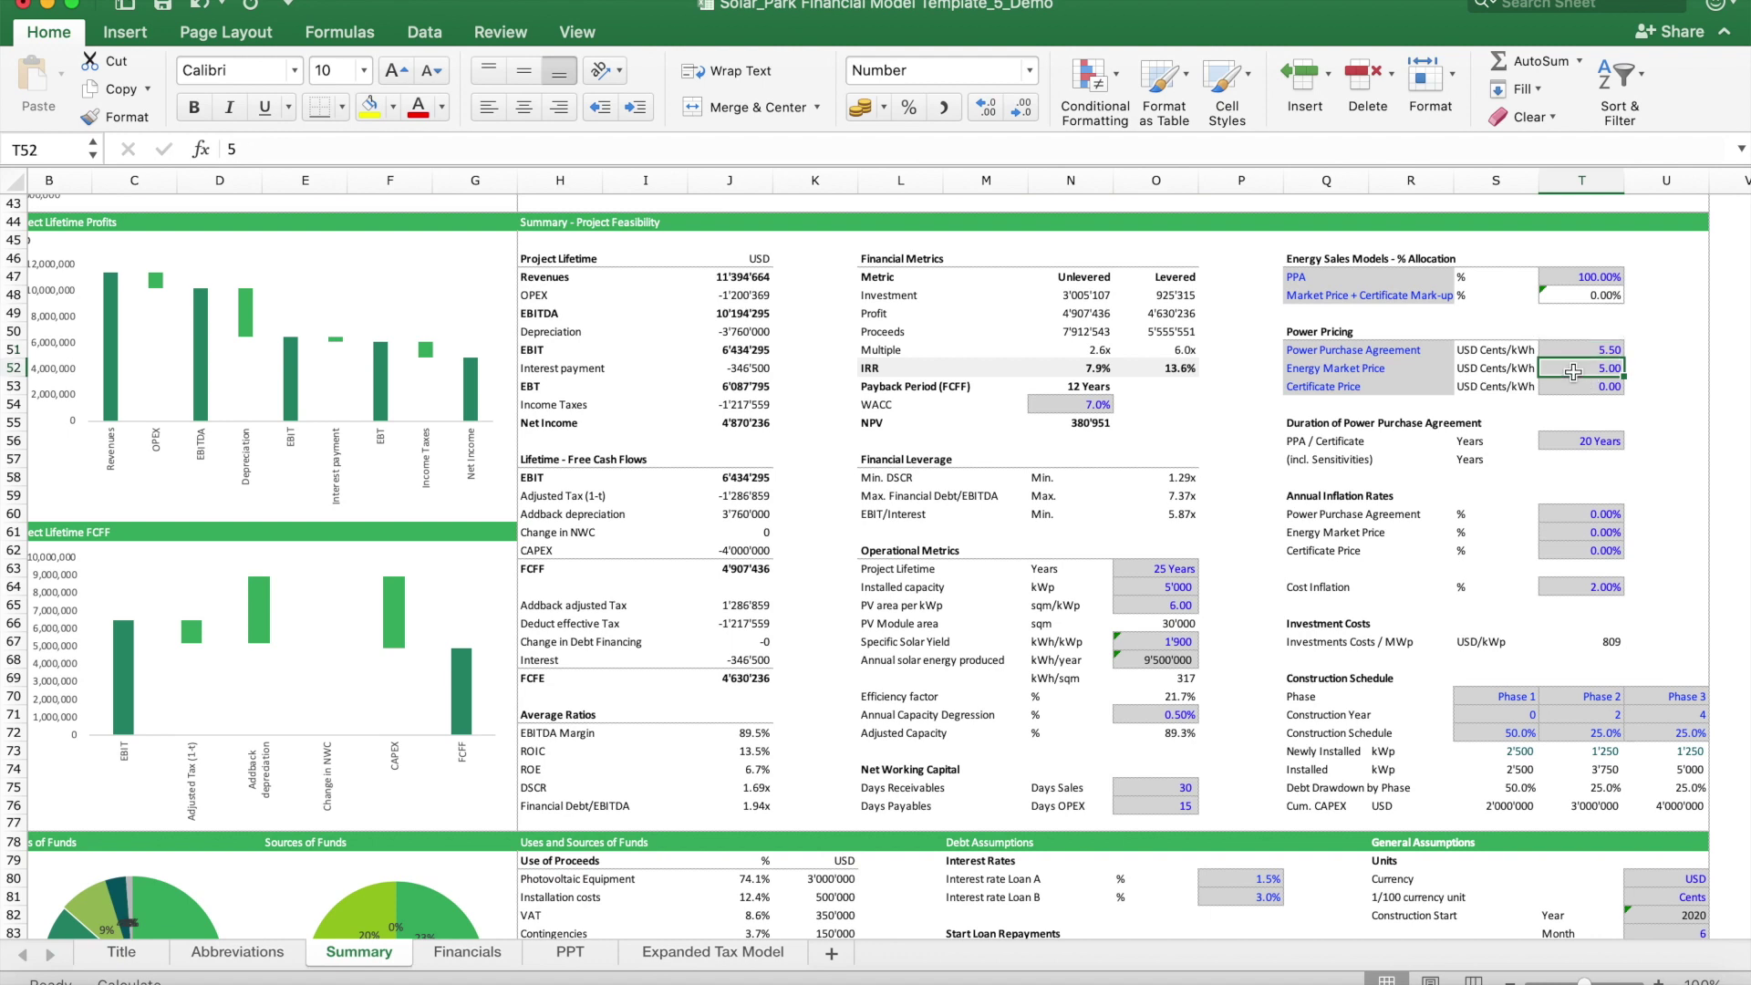
left_click(1584, 390)
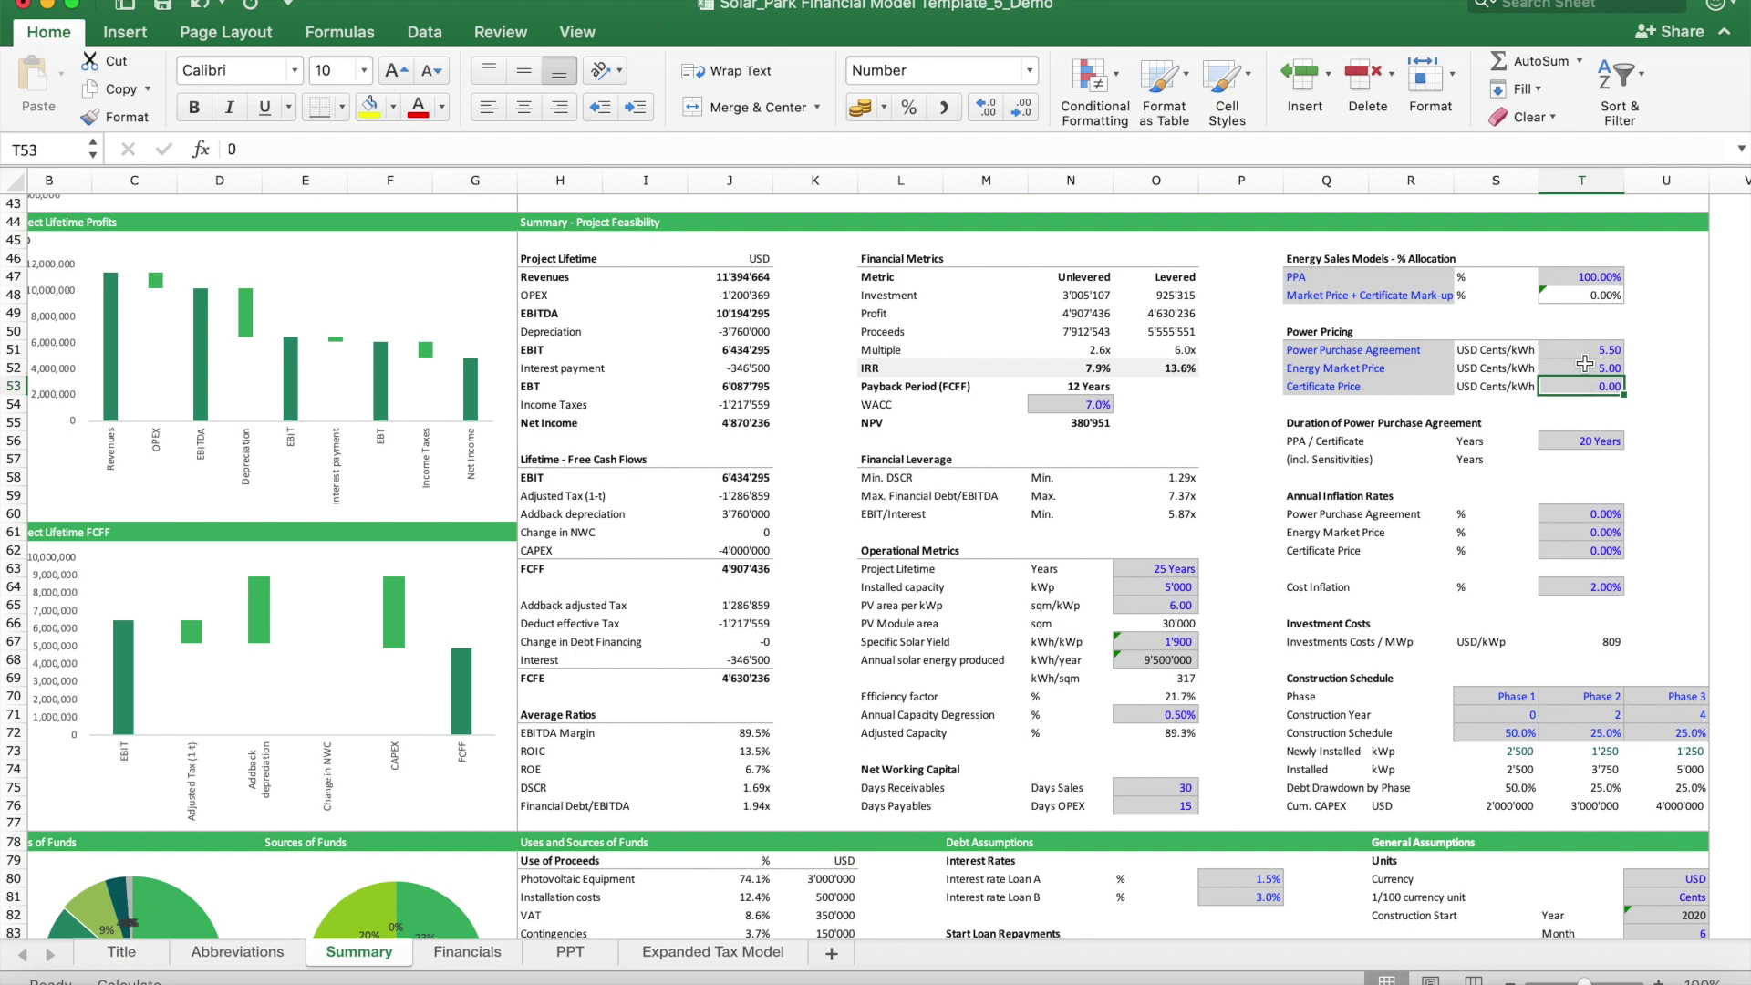
Step: Set the PPA allocation to 0% and the certificate price to 3.00
left_click(1594, 279)
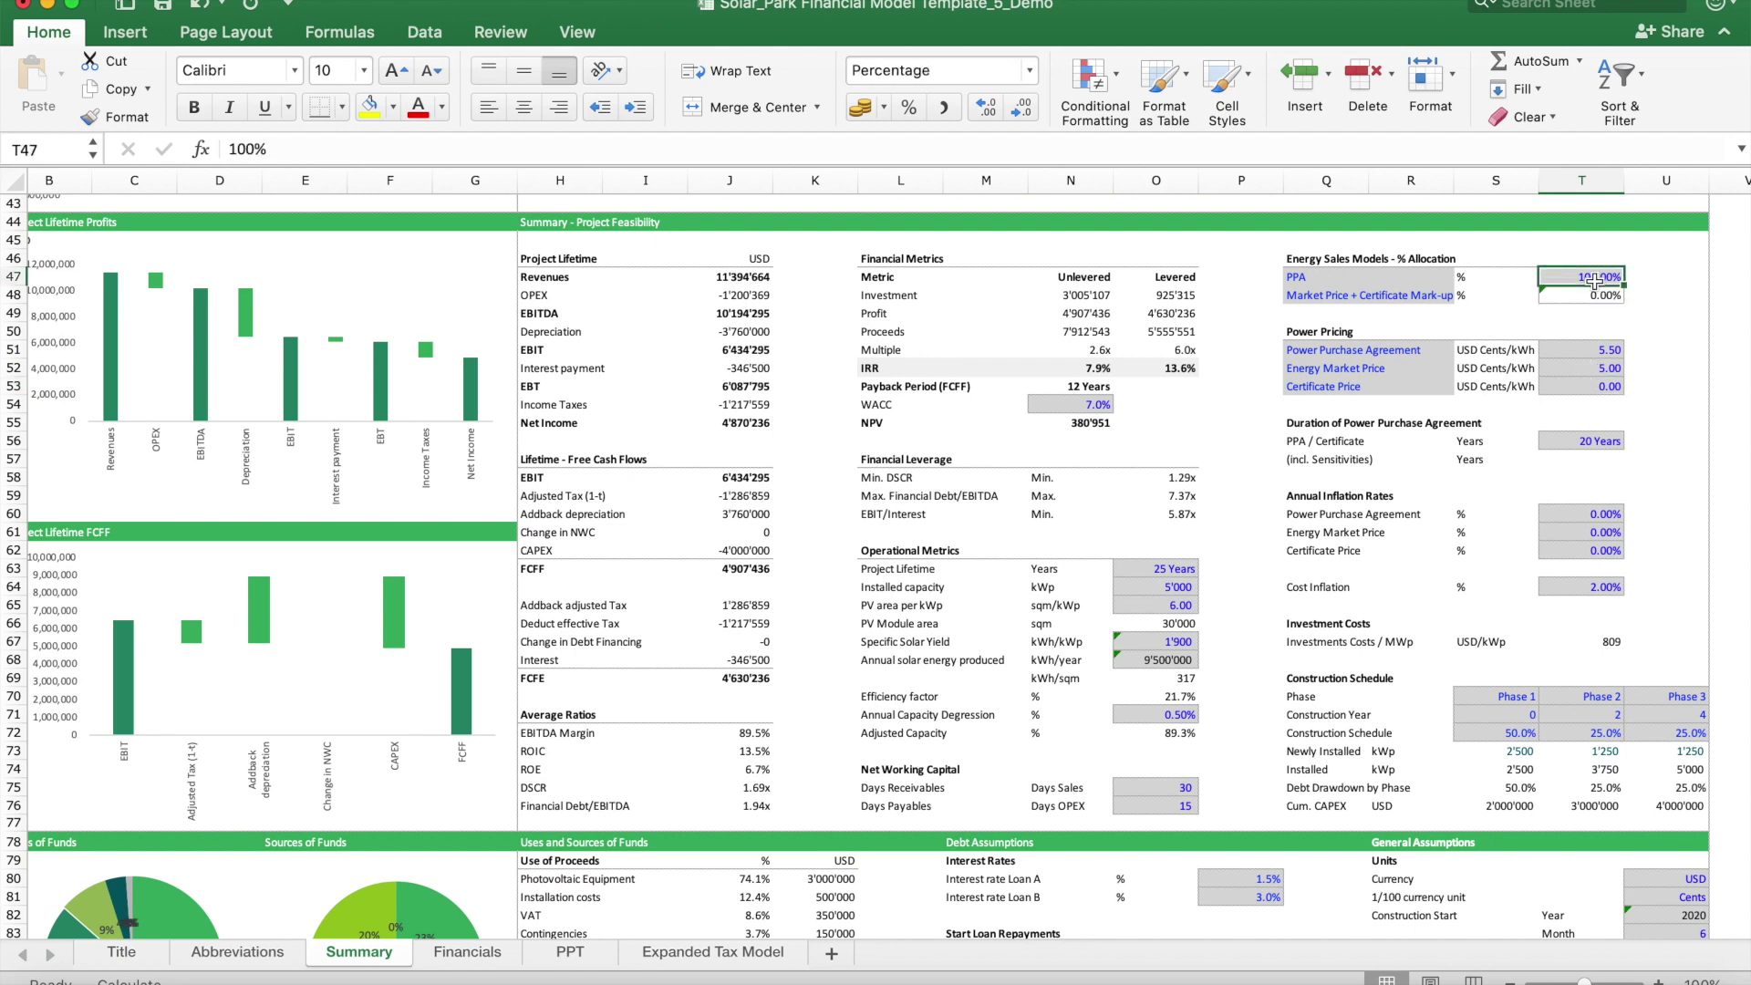
type("0")
key("Return")
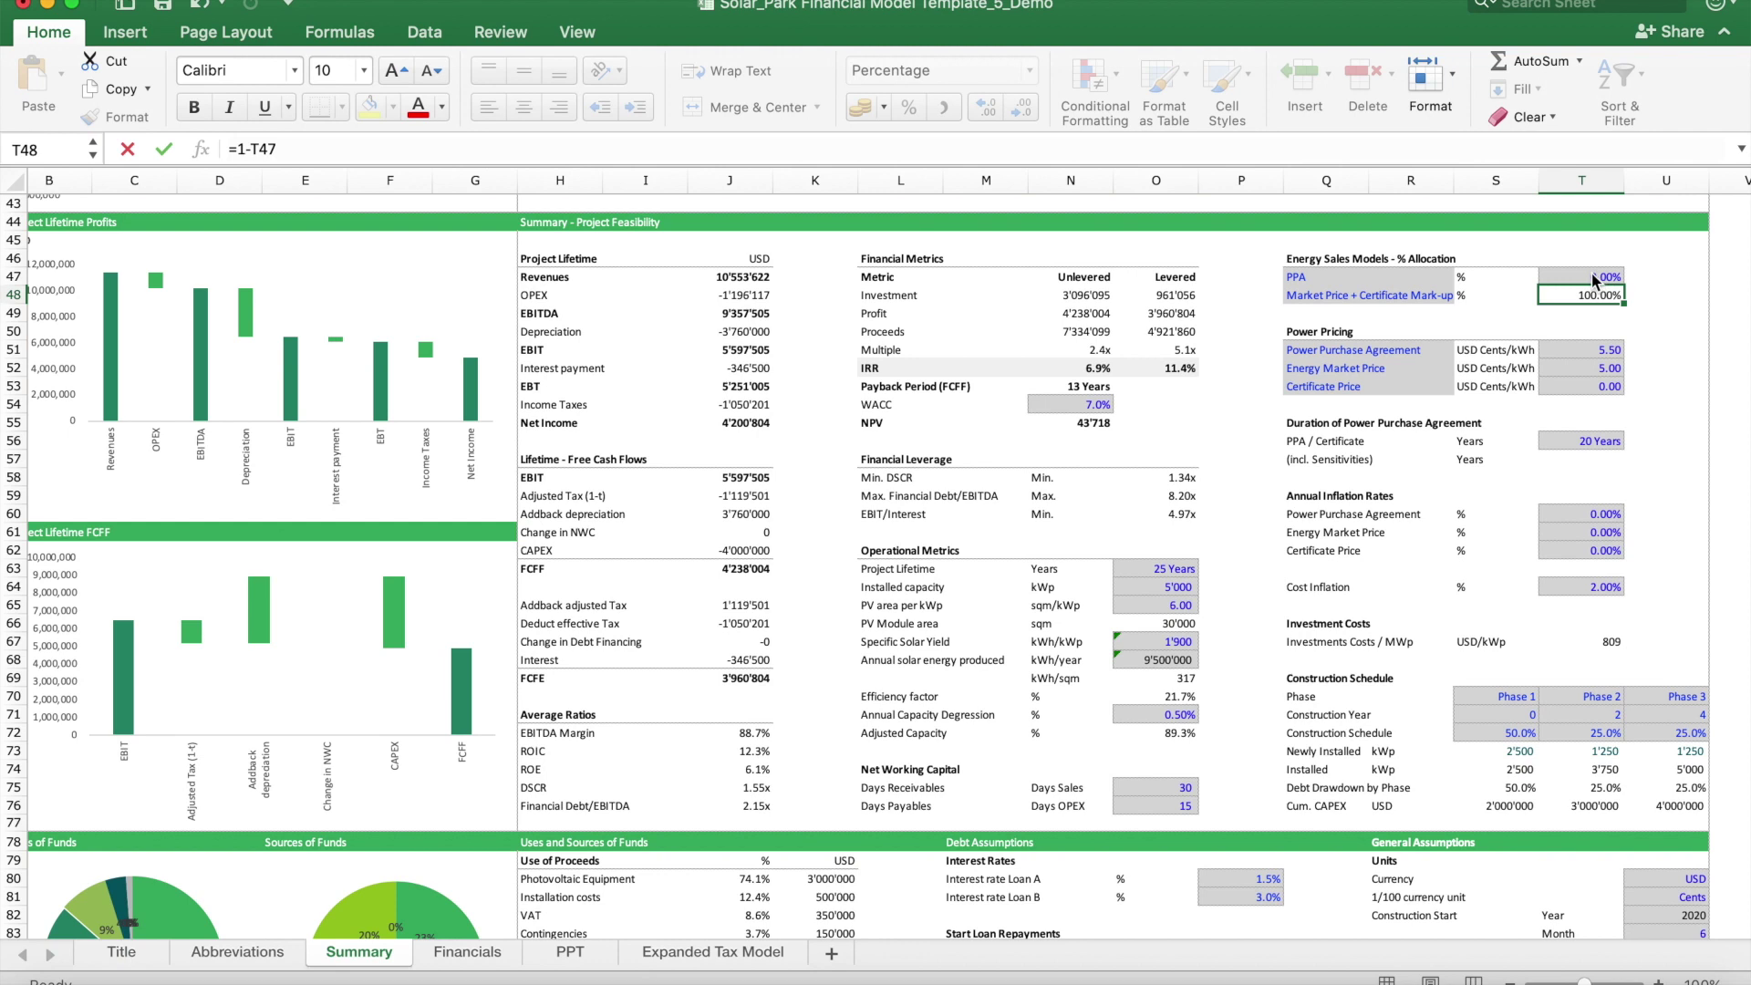
left_click(1556, 386)
type("3")
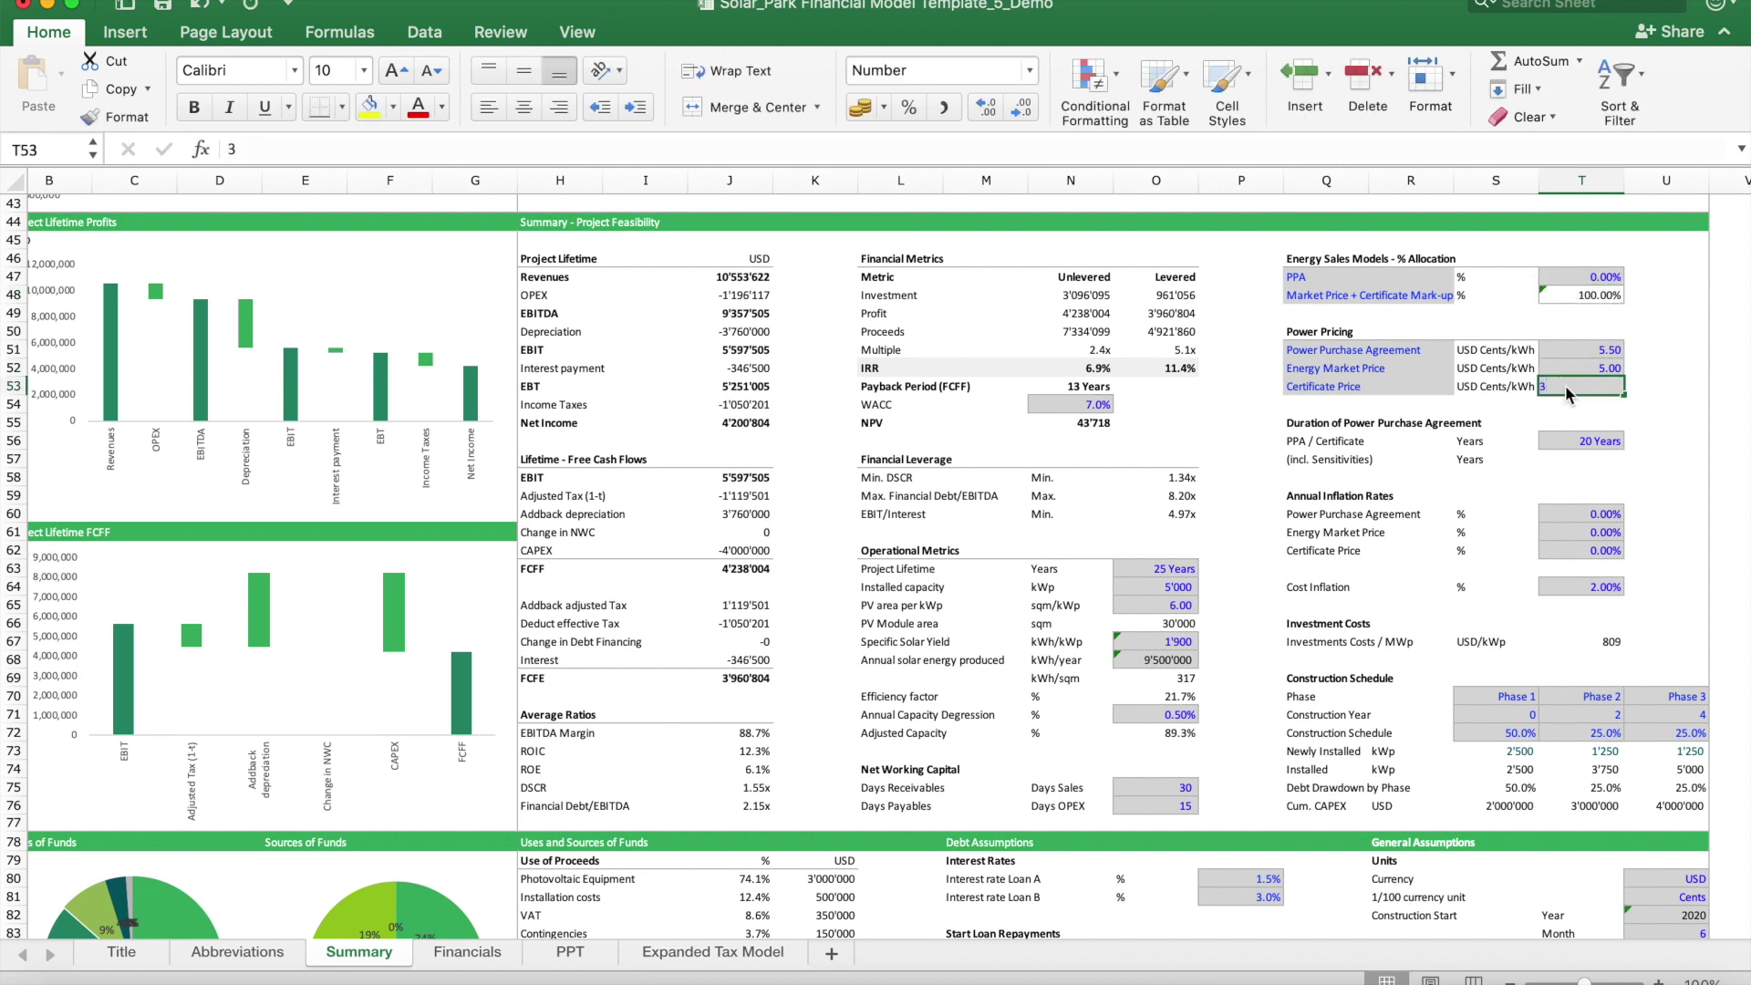
key("Return")
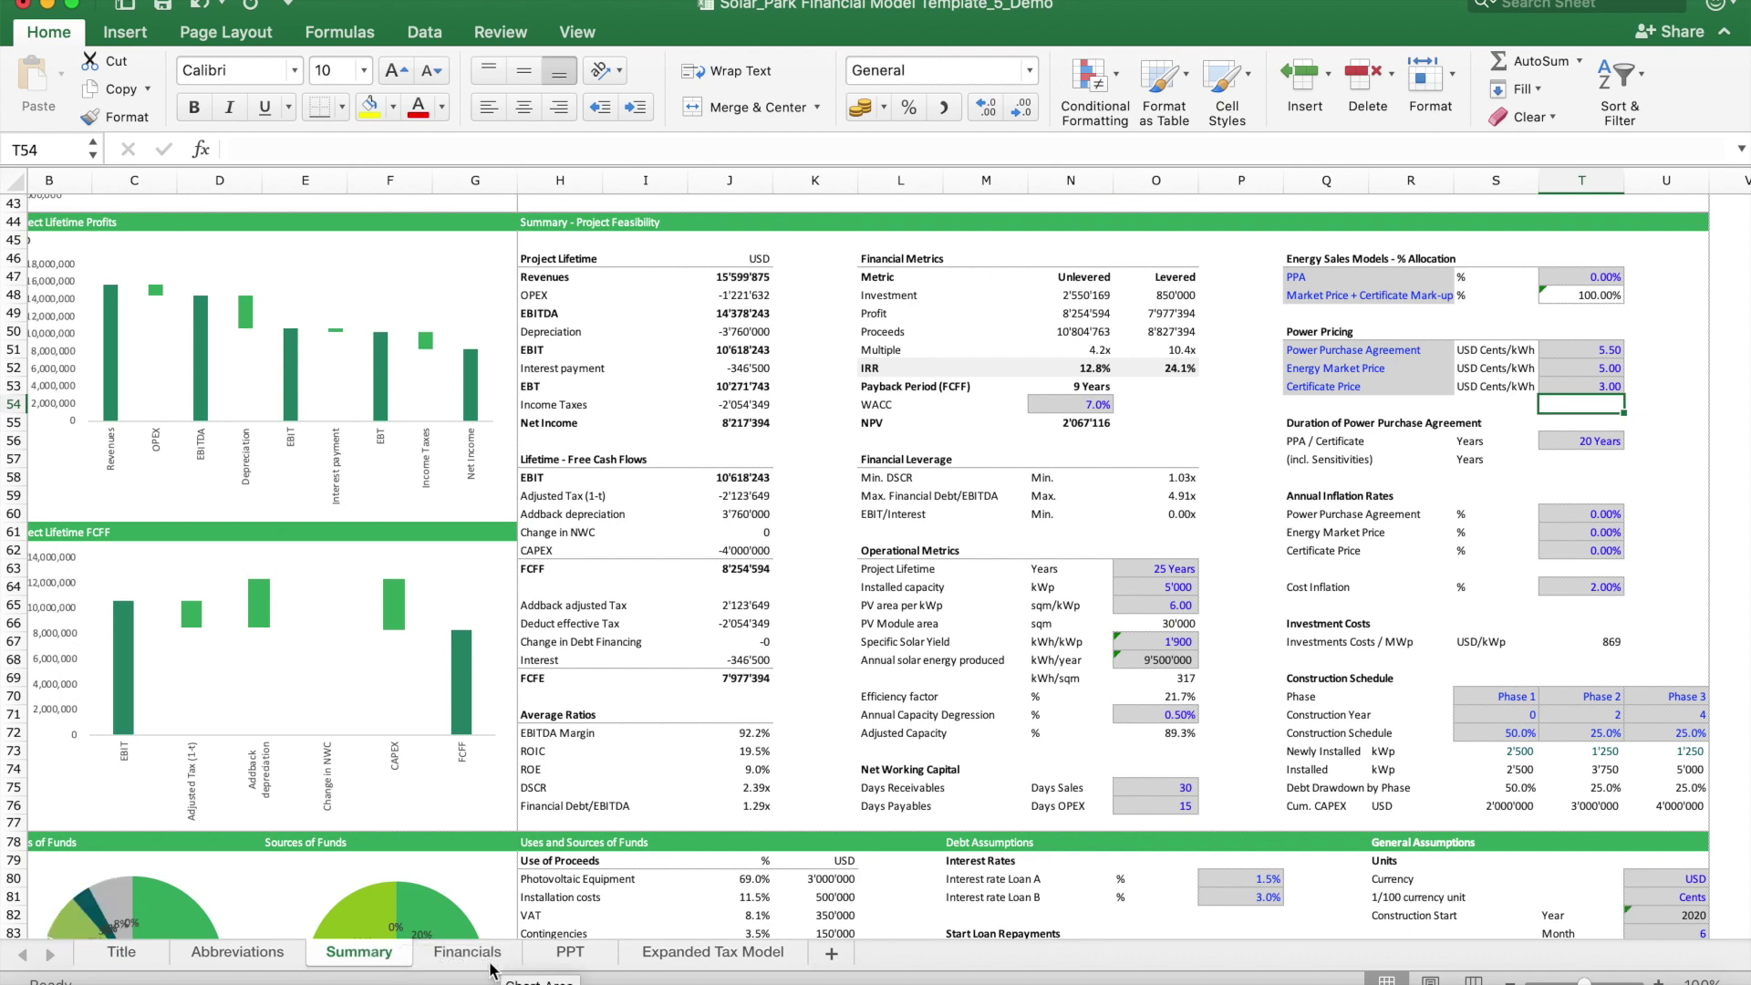
Step: Find the Financials Certificate Price revenue row and trace B154 to =Summary!Q53 on Summary
left_click(490, 964)
scroll(614, 625, "up", 2)
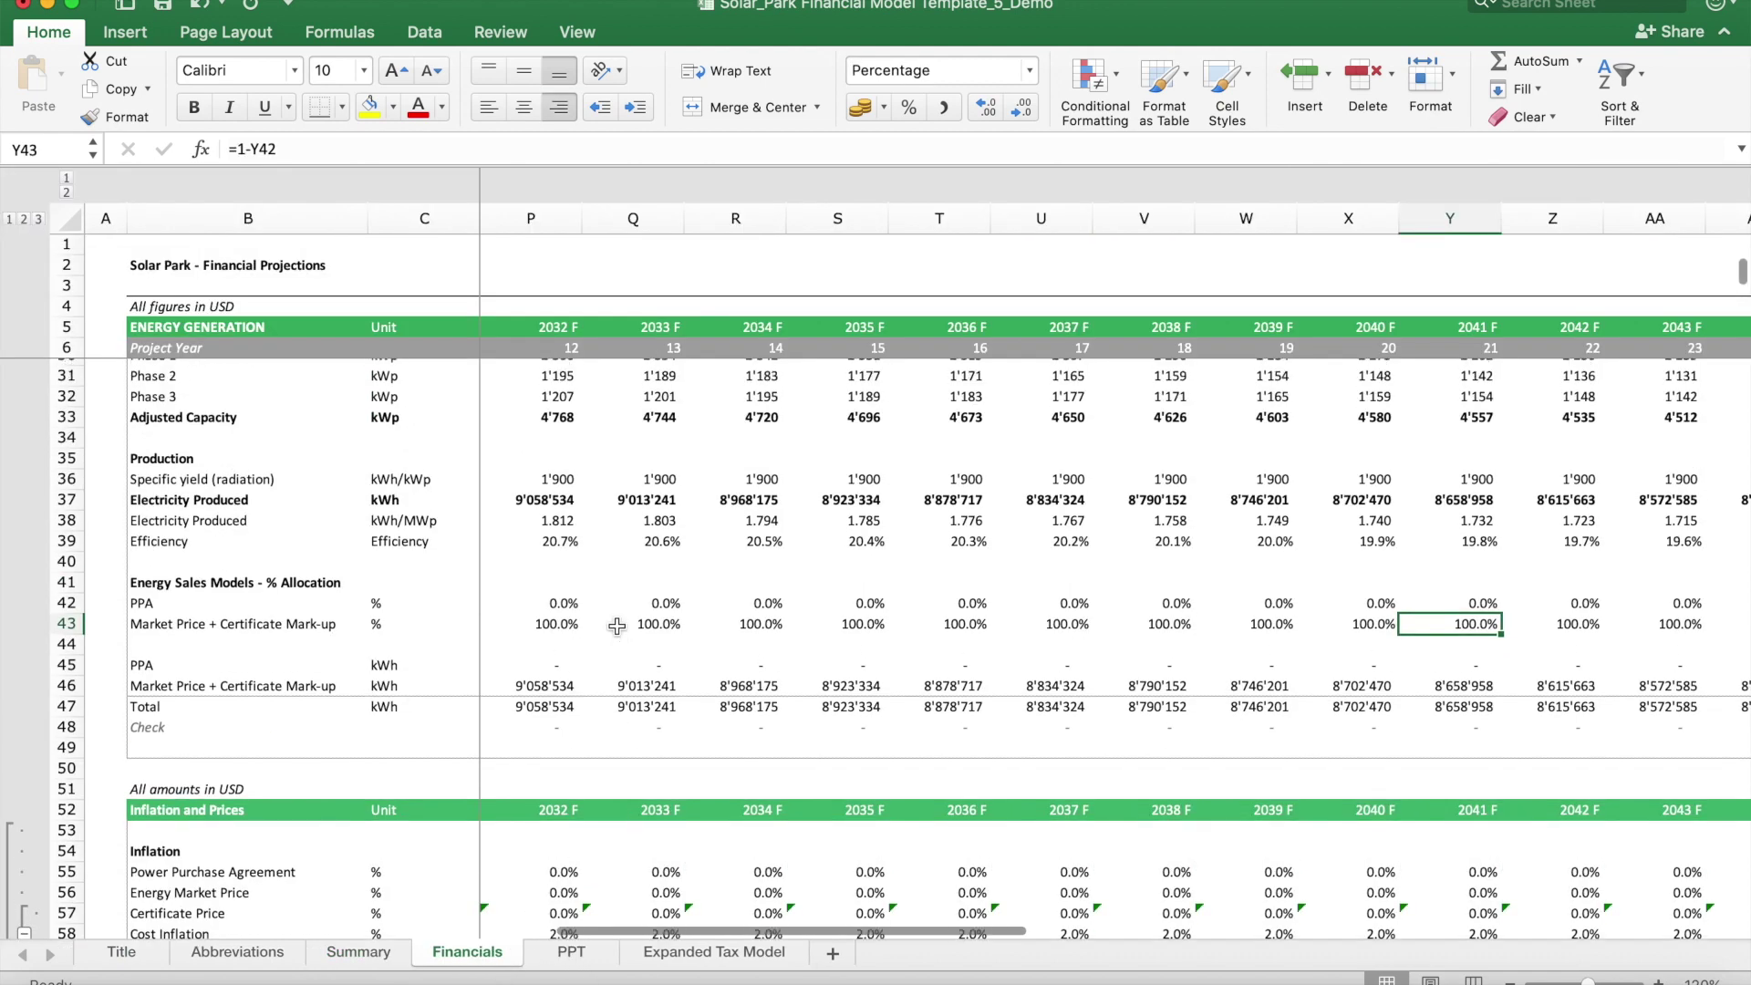
scroll(617, 625, "down", 2)
scroll(617, 625, "left", 5)
scroll(639, 657, "up", 10)
scroll(667, 686, "down", 3)
scroll(667, 687, "down", 20)
scroll(667, 686, "left", 3)
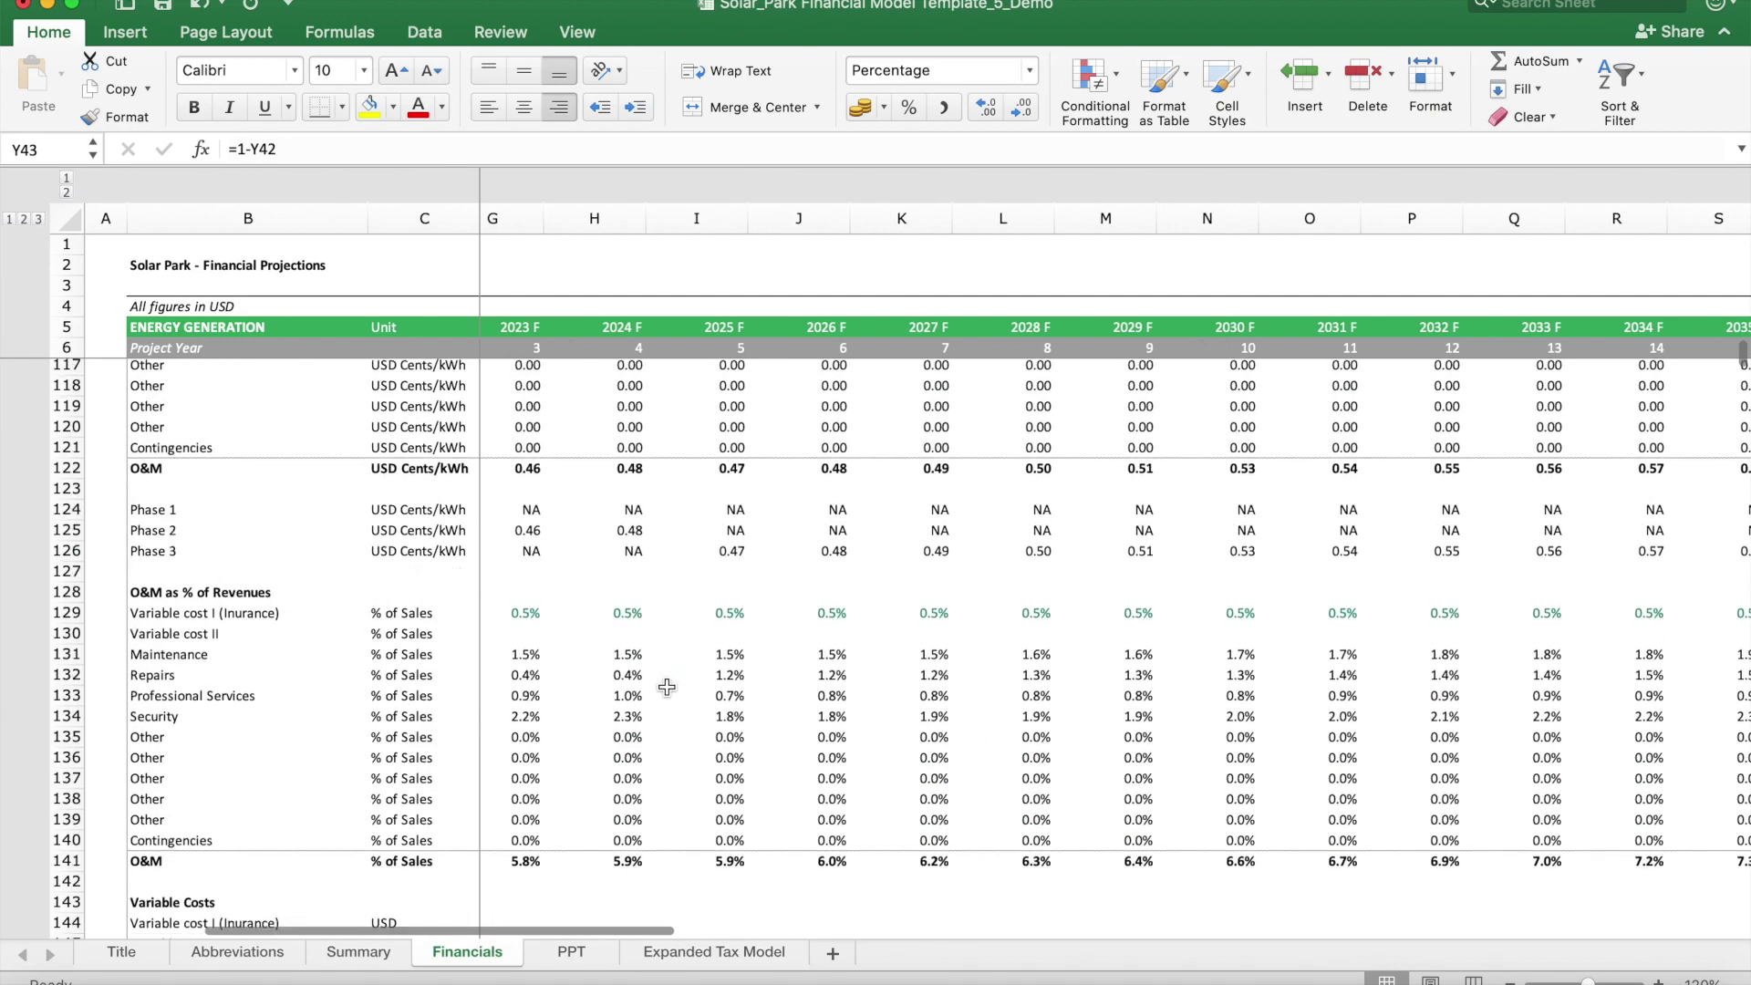
scroll(667, 687, "up", 3)
scroll(666, 687, "left", 1)
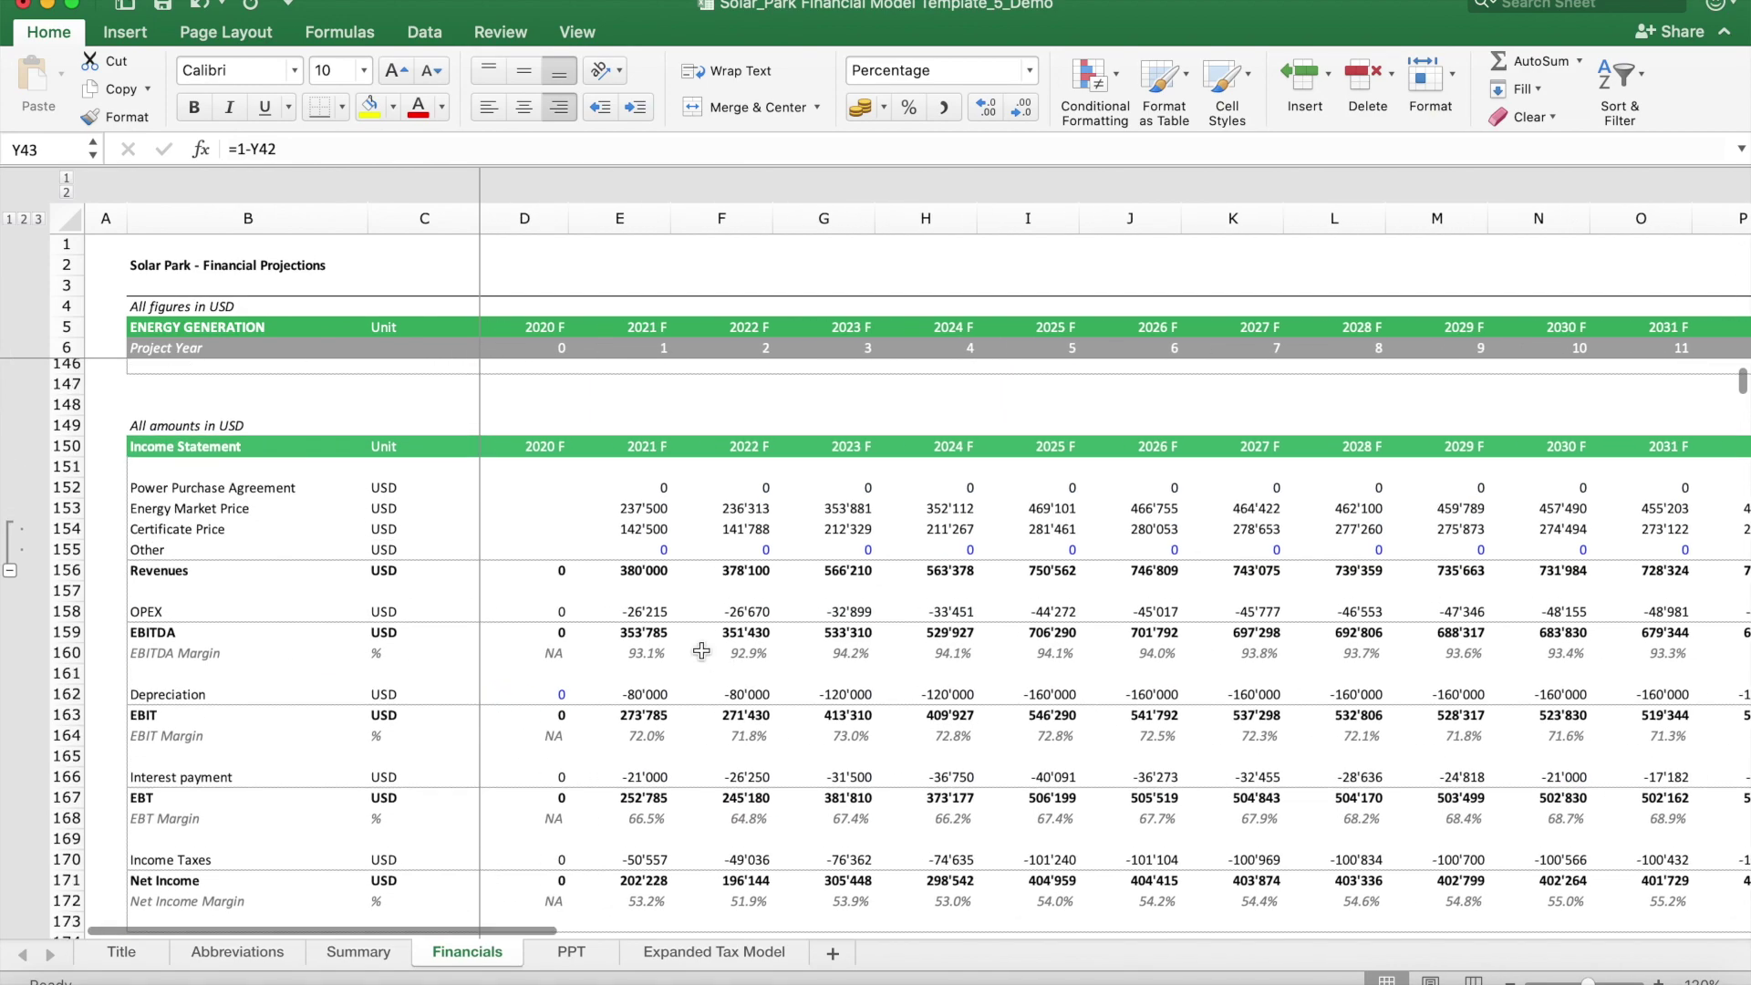
left_click(66, 508)
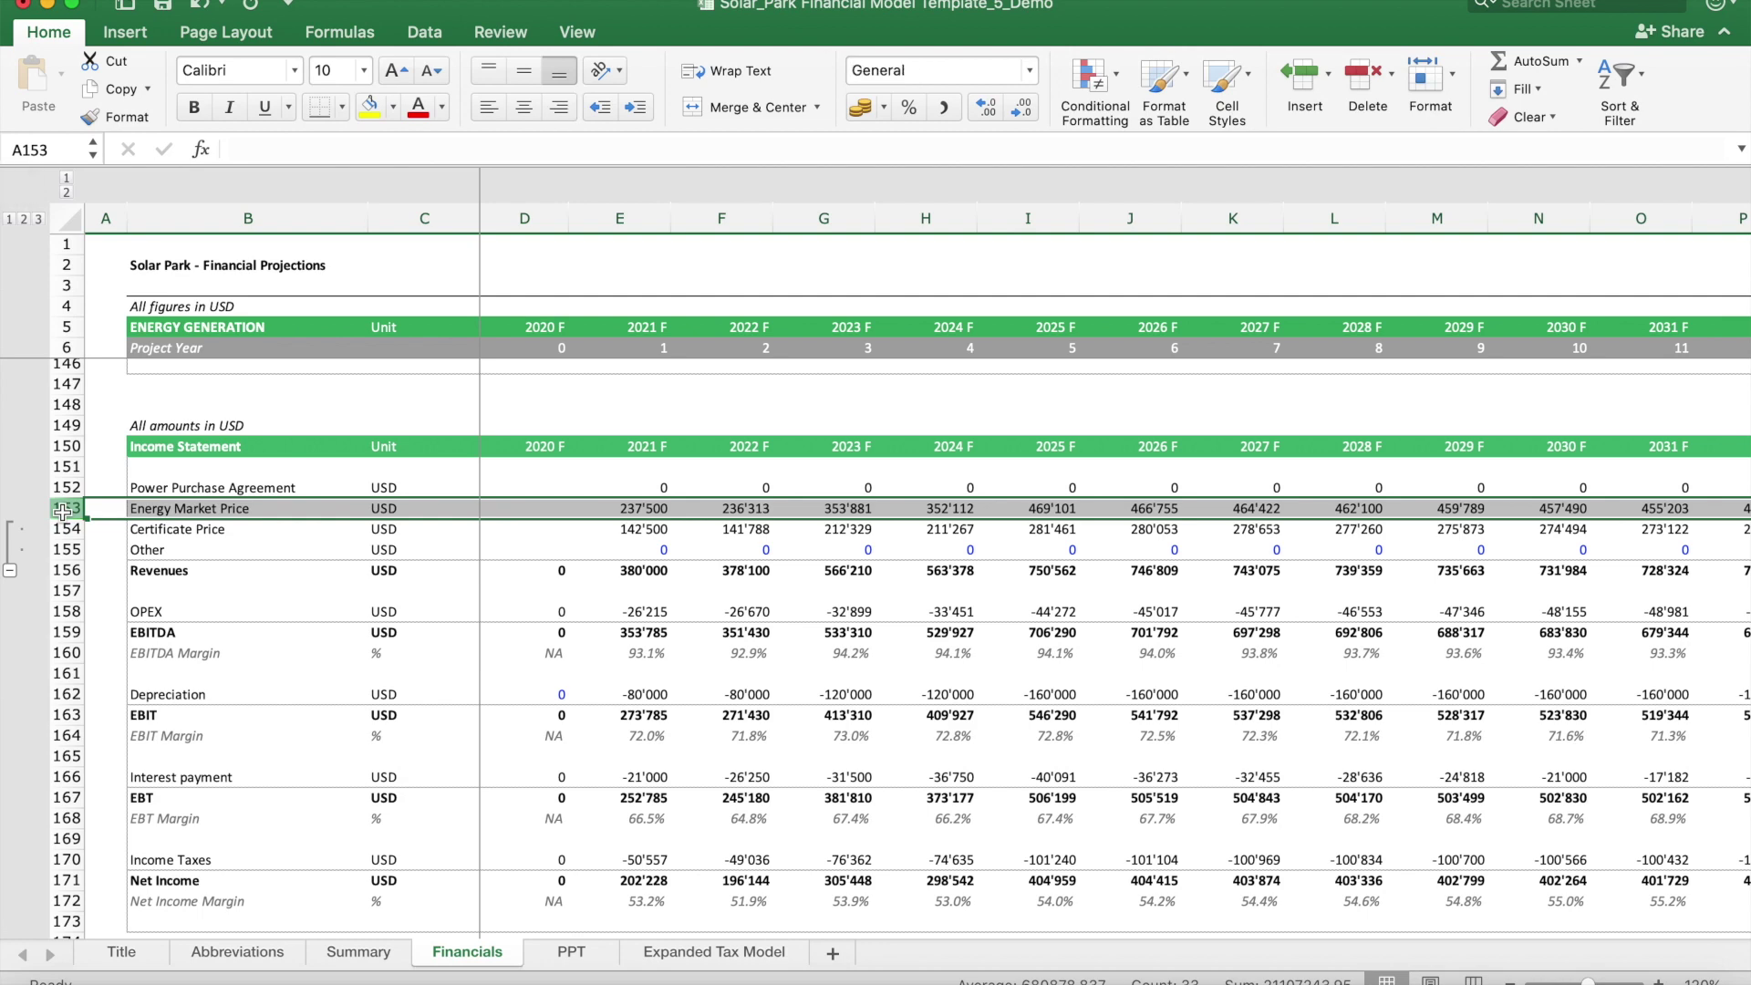
left_click(157, 532)
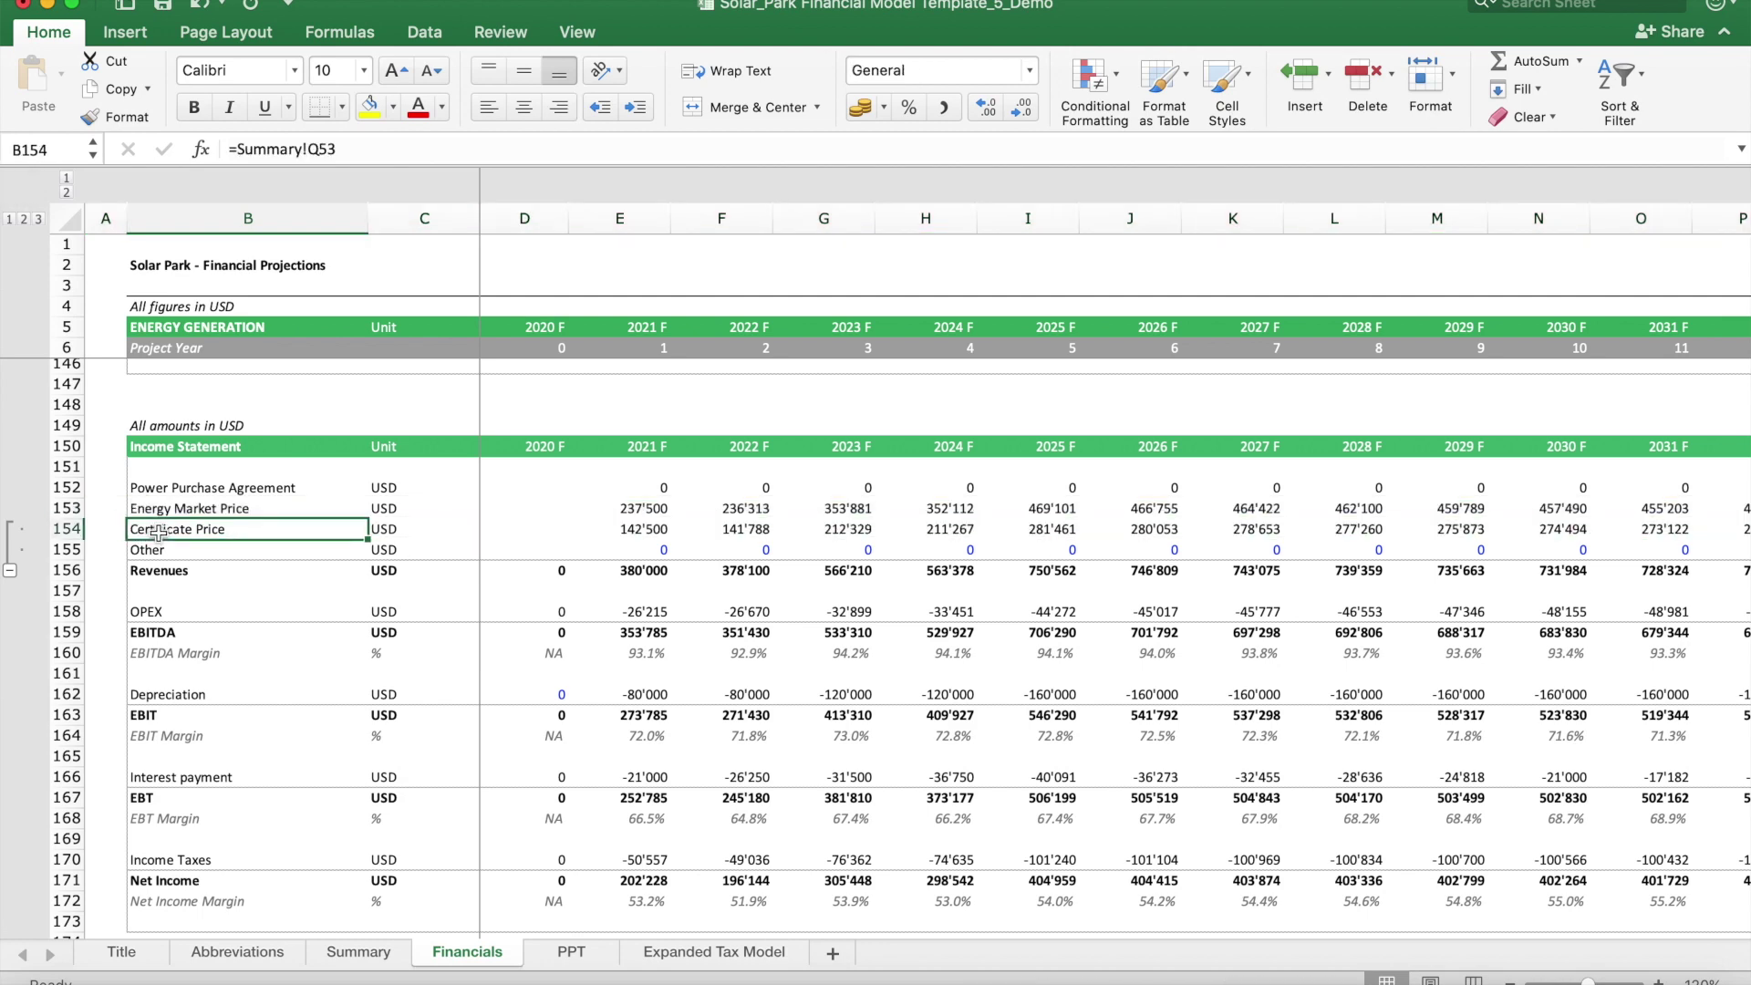
left_click(372, 955)
Step: Set the certificate price in T53 to 0.00 and the PPA allocation in T47 to 100%
key("Up")
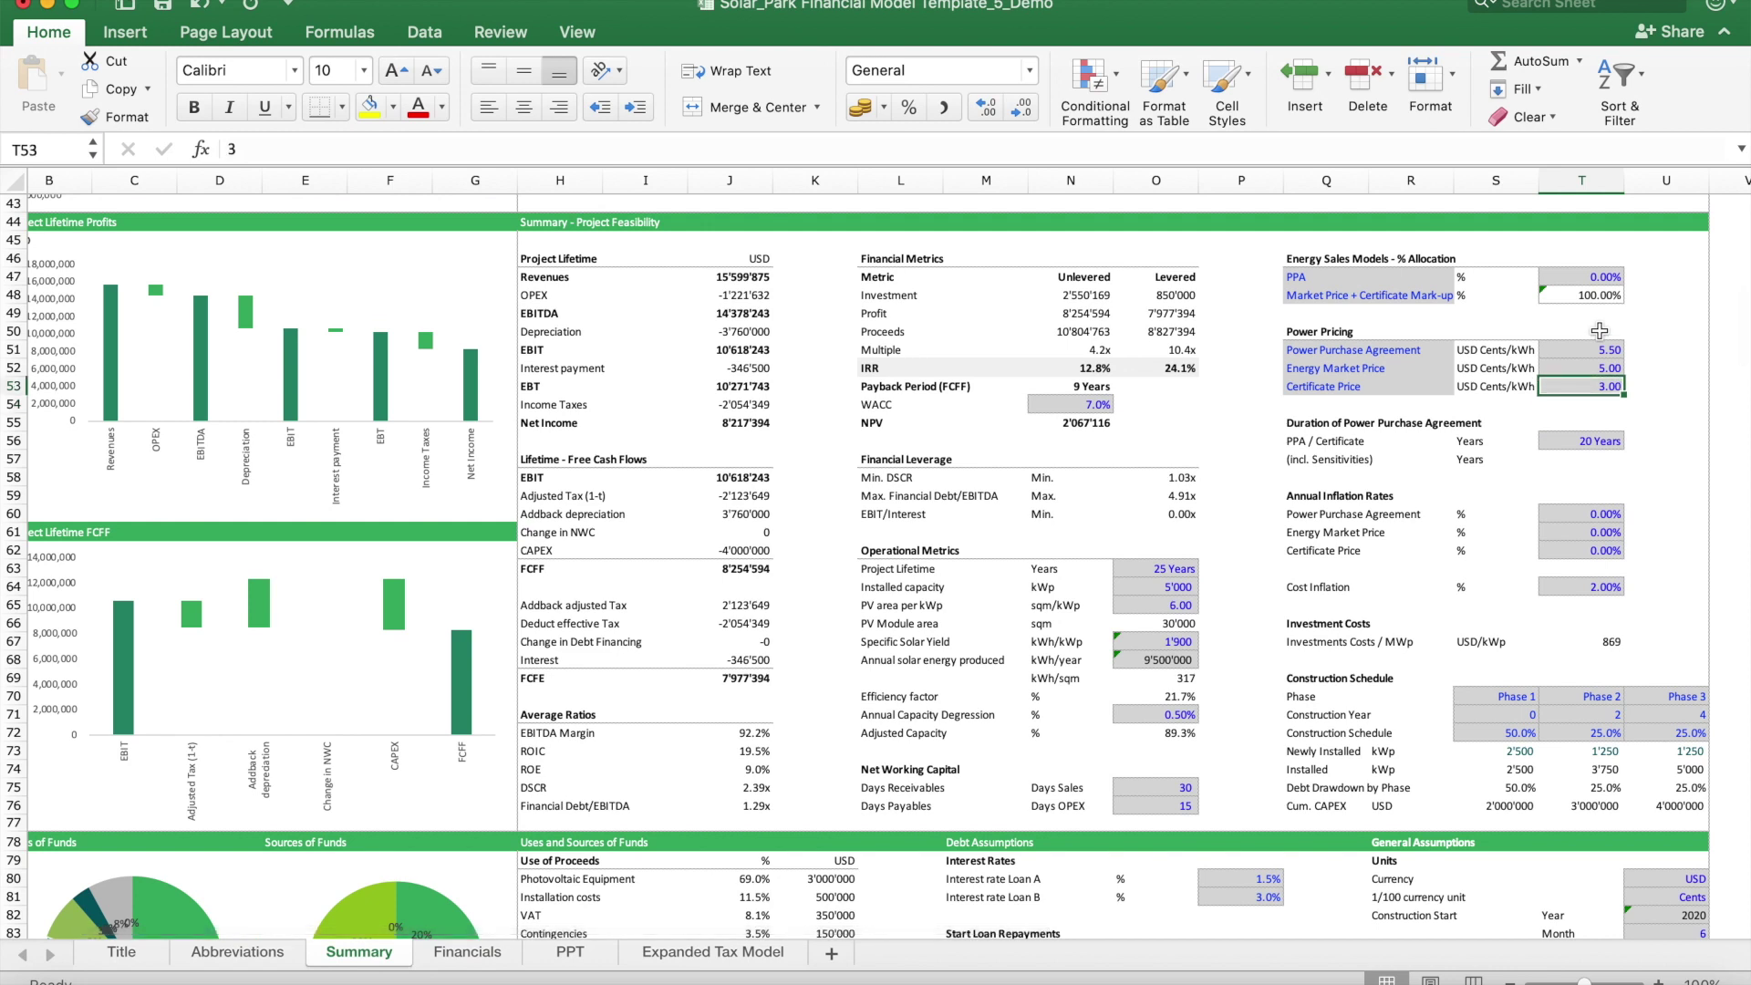
type("0")
key("Return")
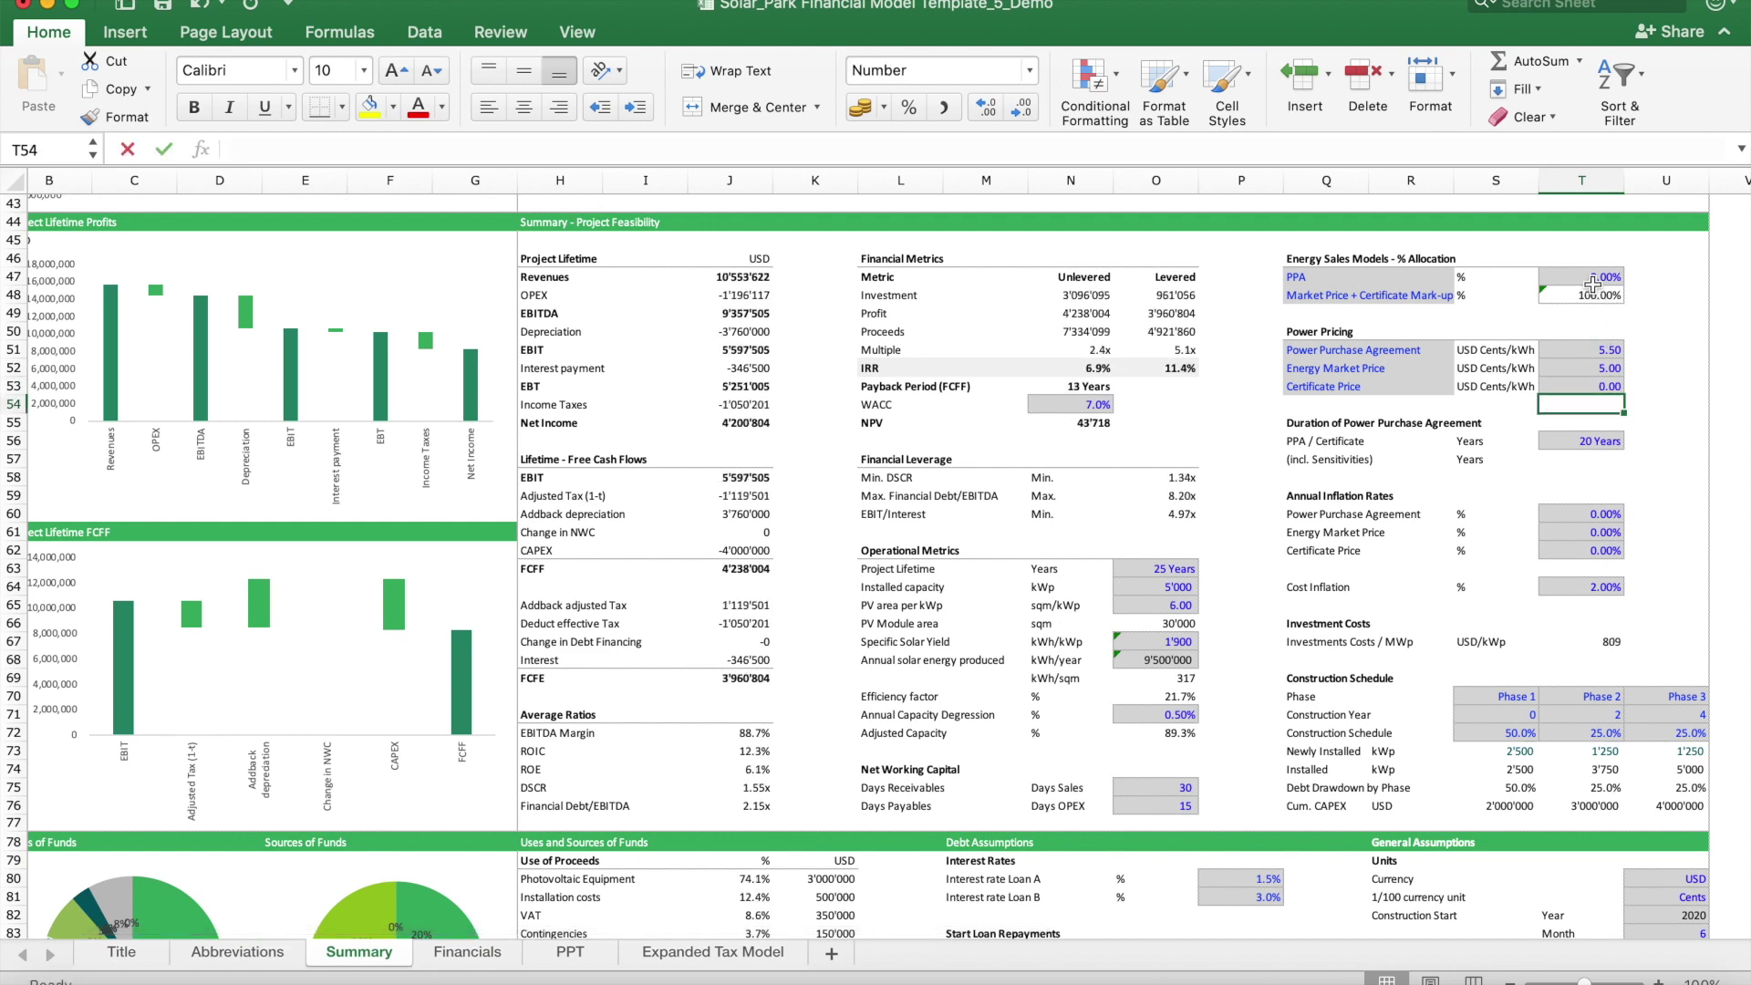
left_click(1592, 277)
type("1")
key("Return")
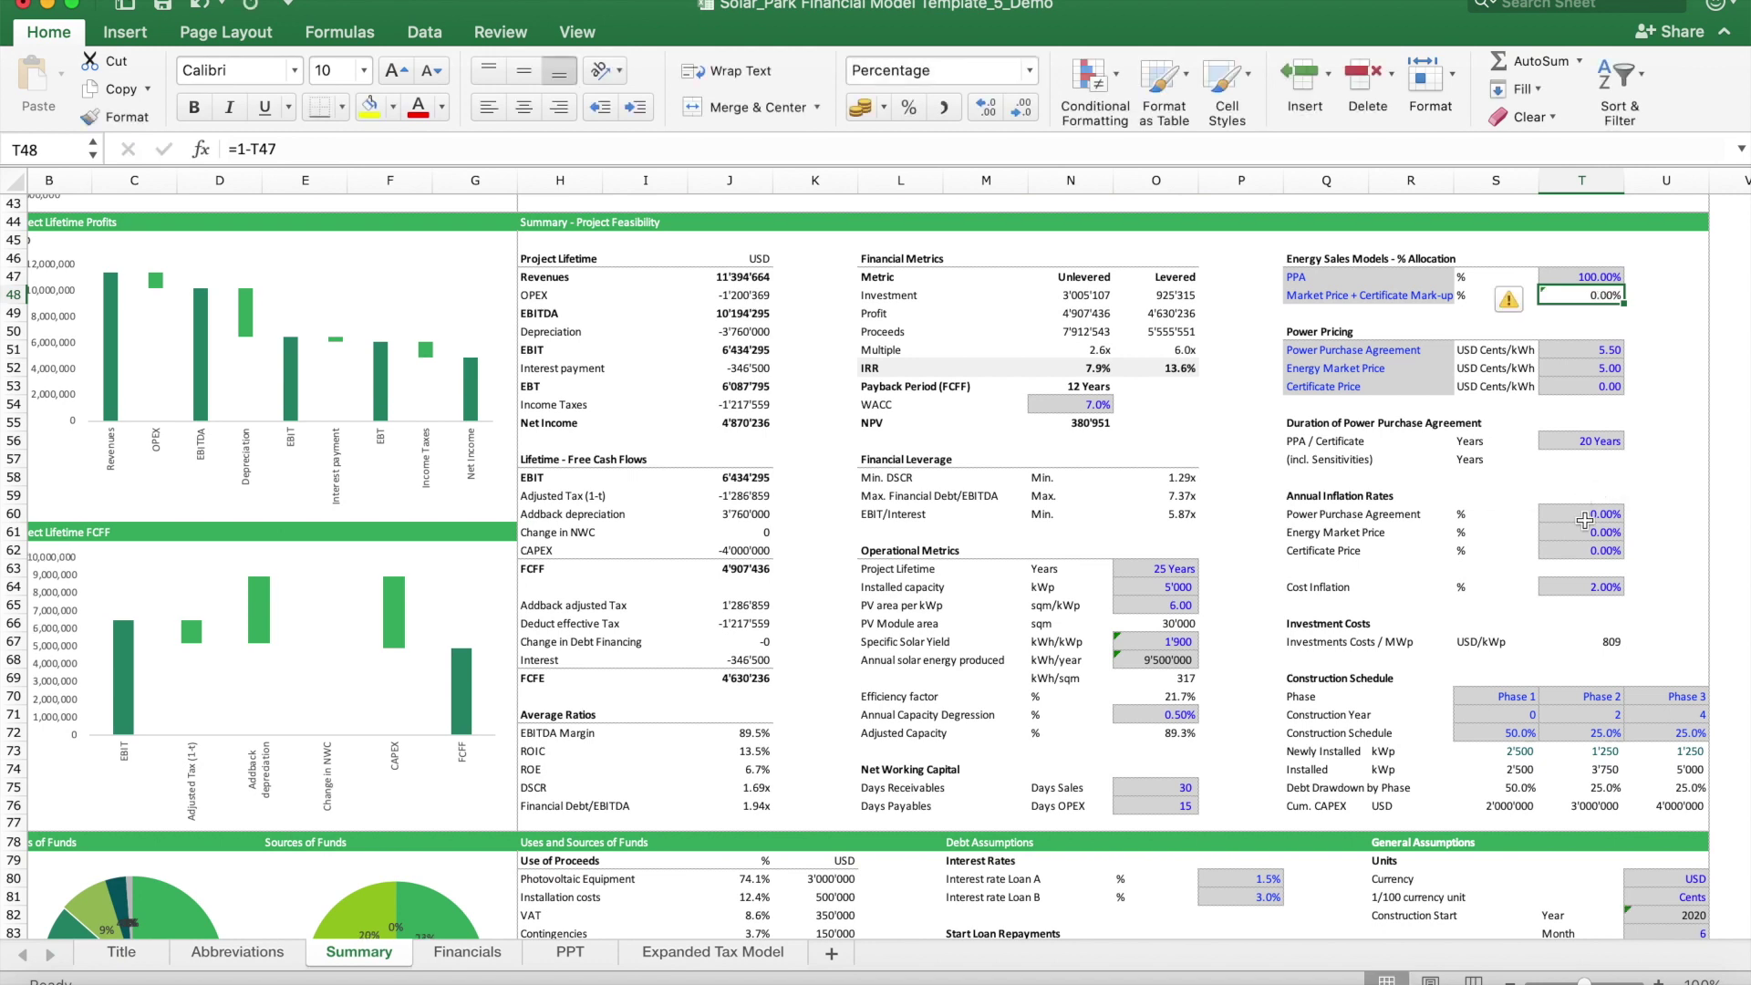
Step: Select the PPA and annual inflation rates (T60:T62) and the Cost Inflation rate (T64)
left_click_drag(1584, 520, 1580, 549)
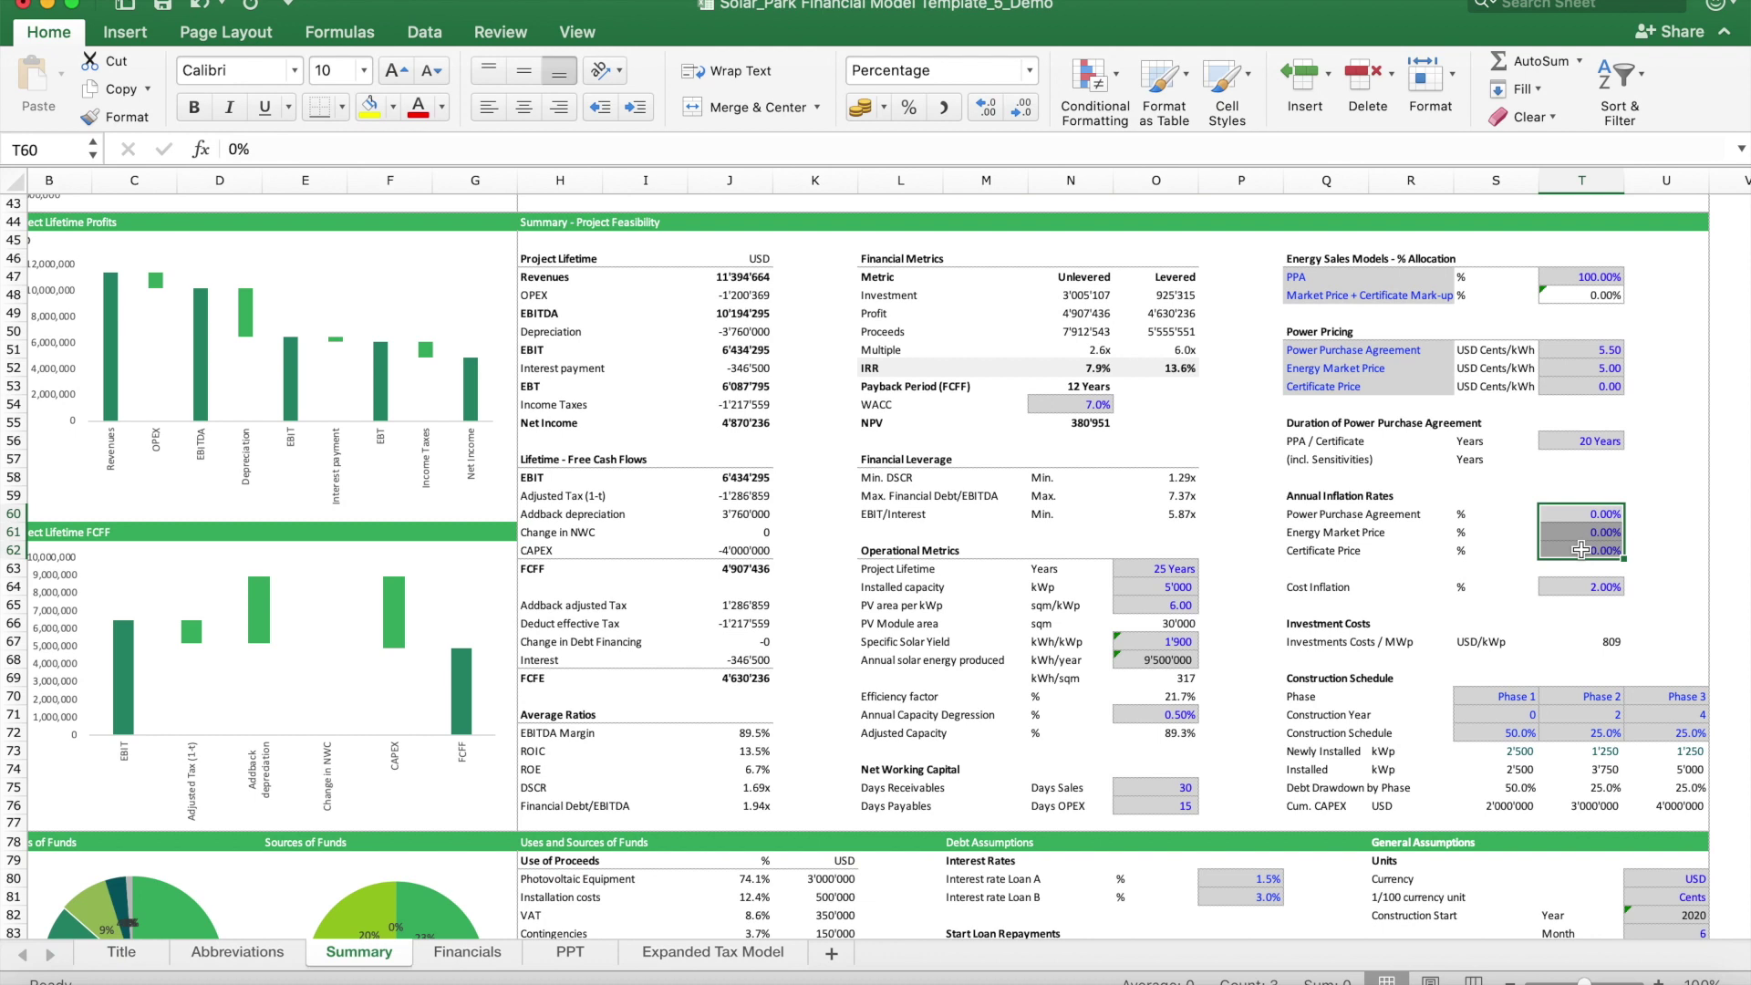
left_click(1590, 590)
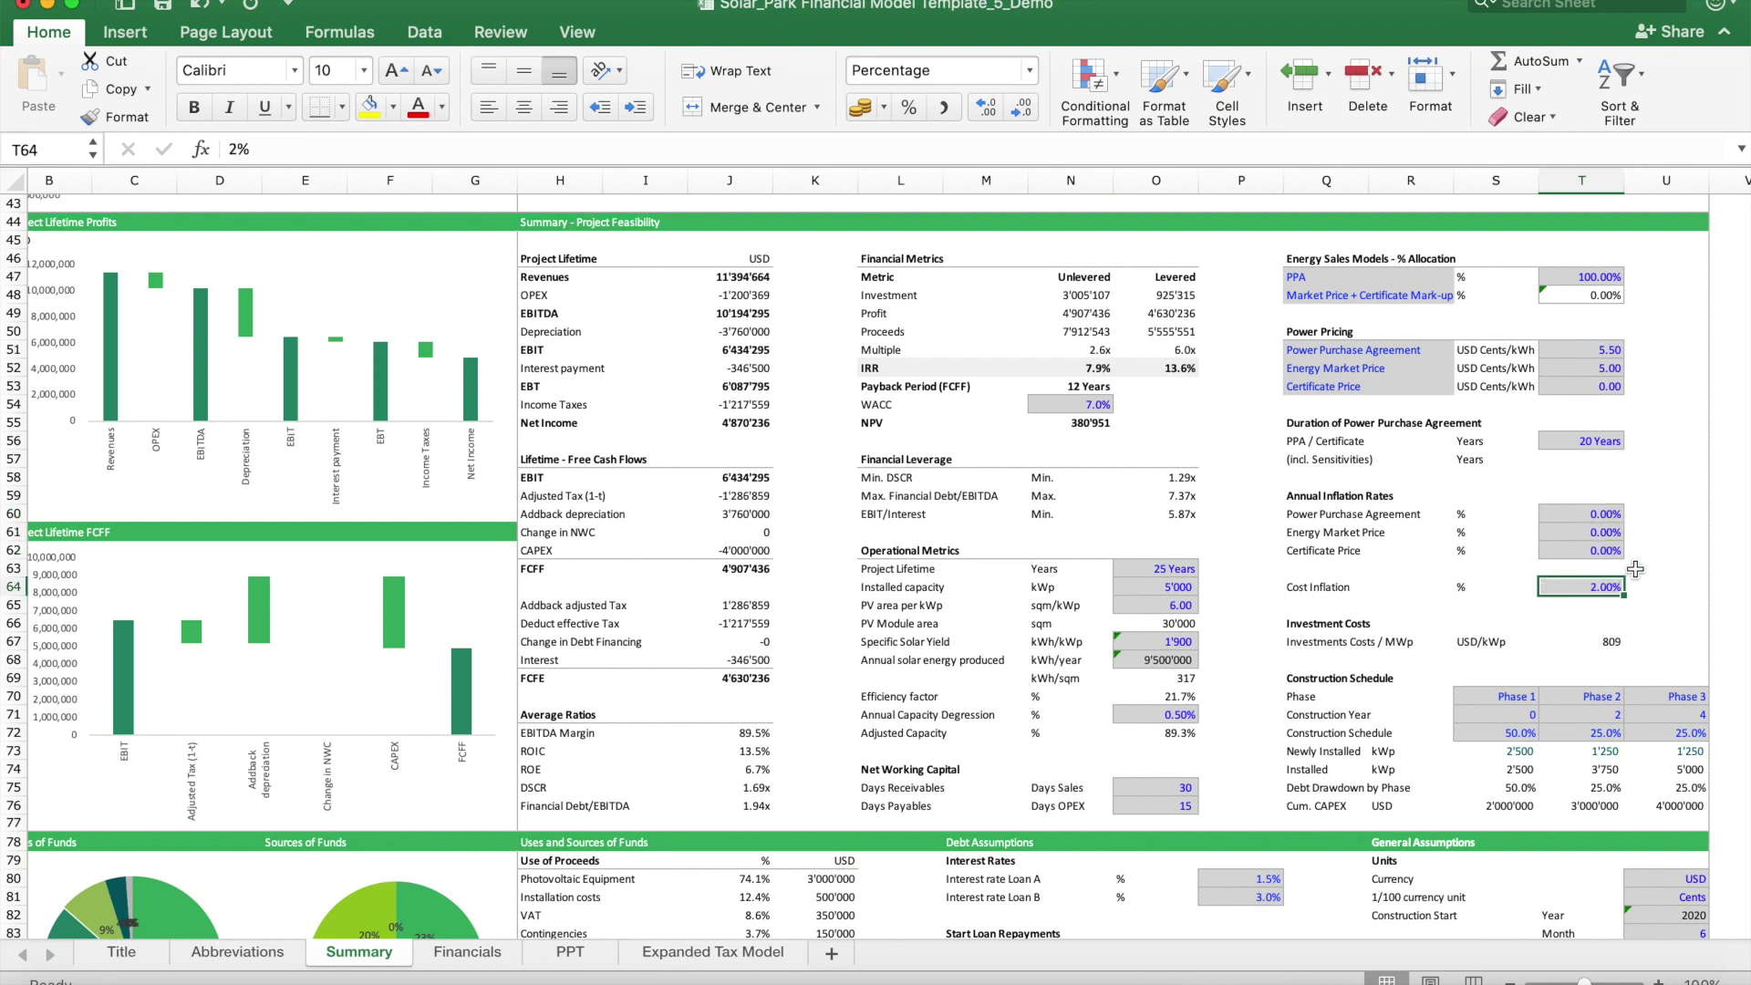
left_click(1571, 518)
left_click_drag(1573, 532, 1574, 545)
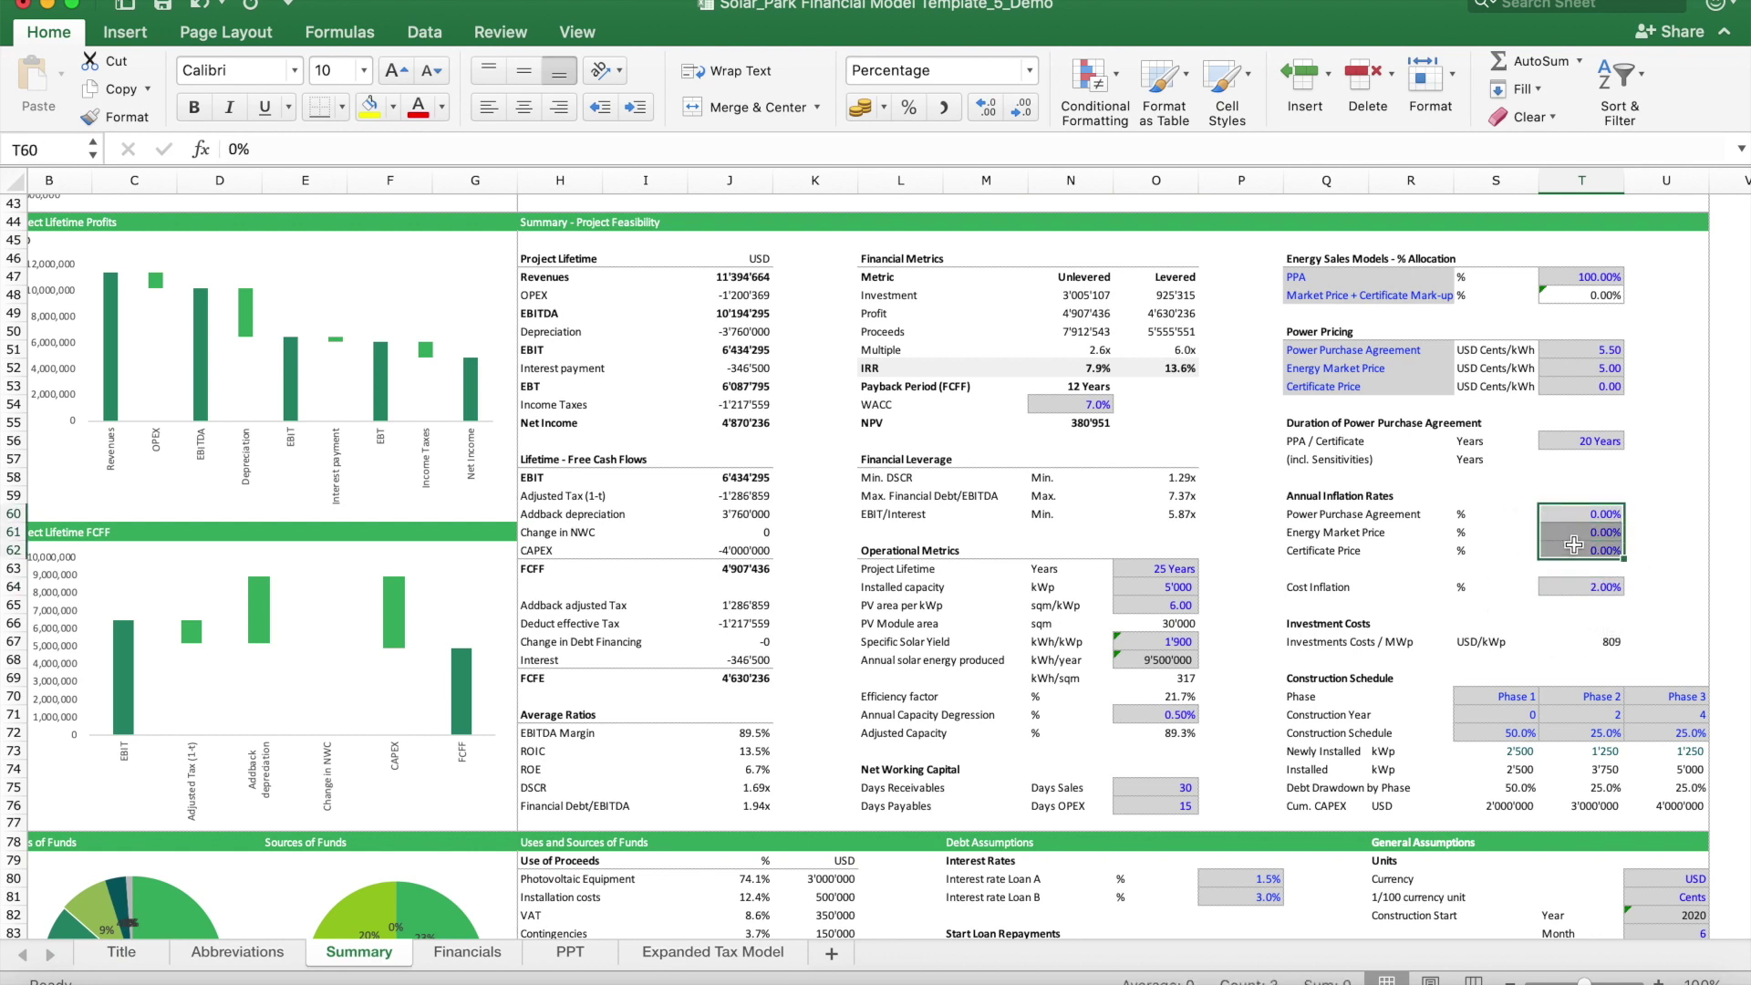
left_click(1572, 591)
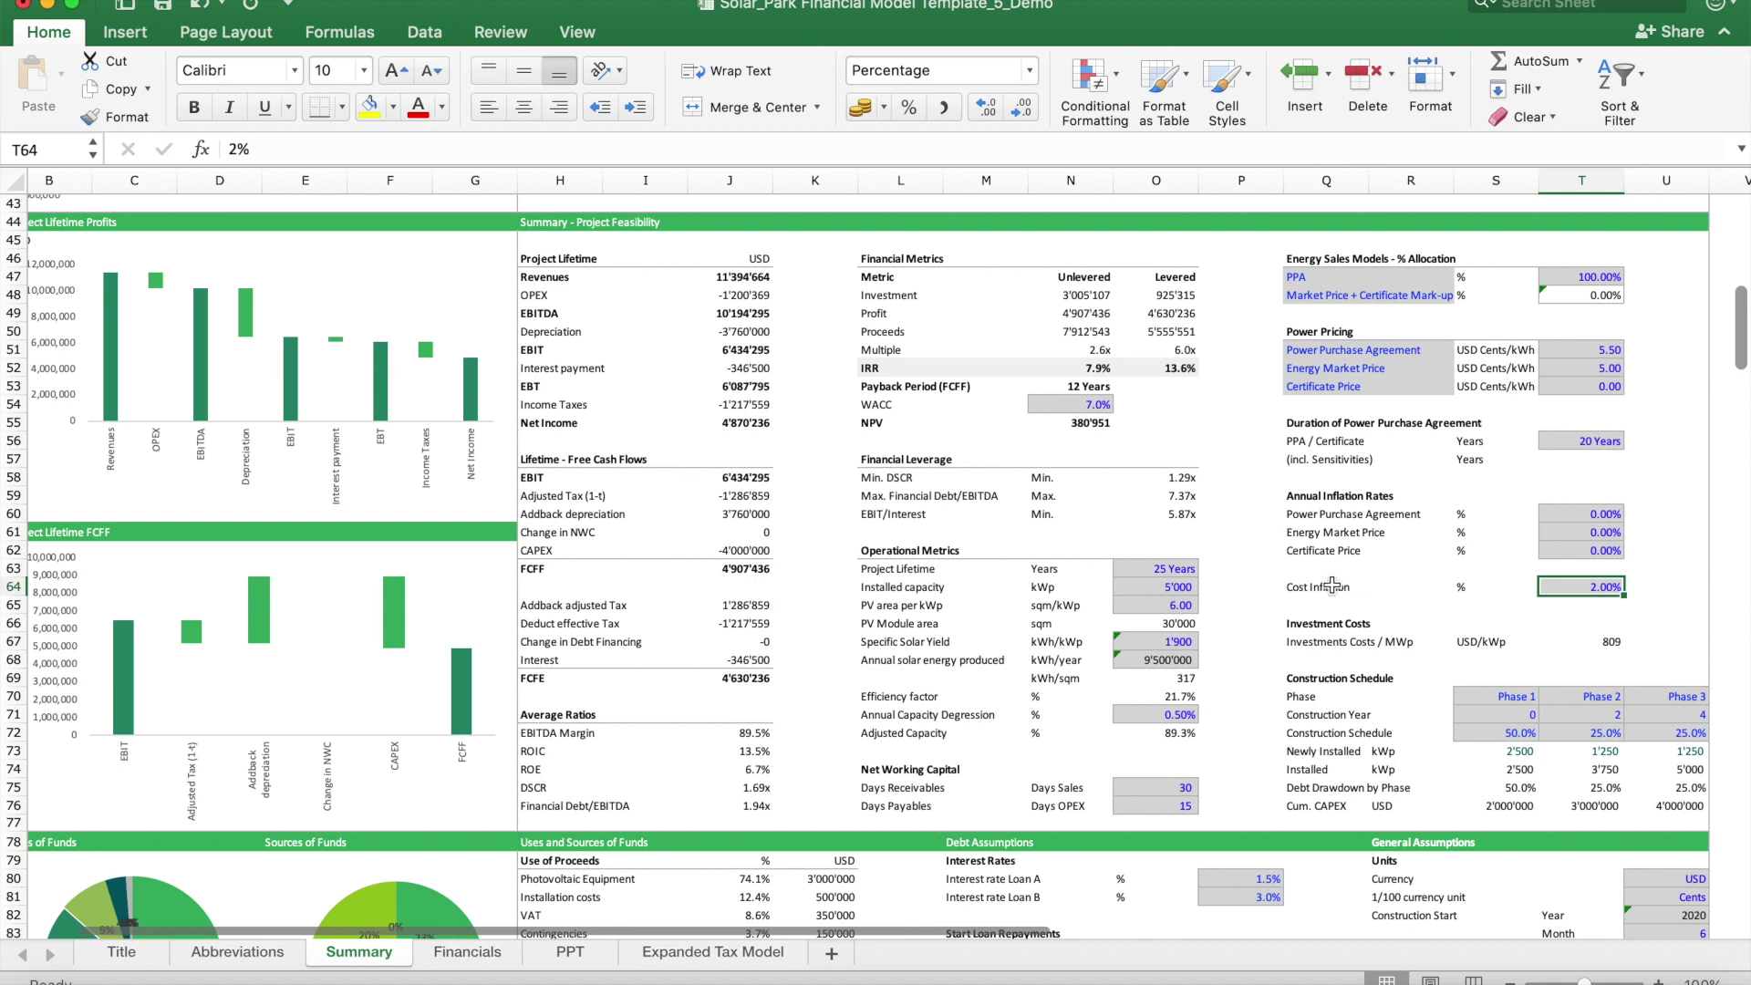
Step: Review the Phase 1–3 cost inputs, from insurance share to Maintenance through Other costs
scroll(1412, 650, "down", 20)
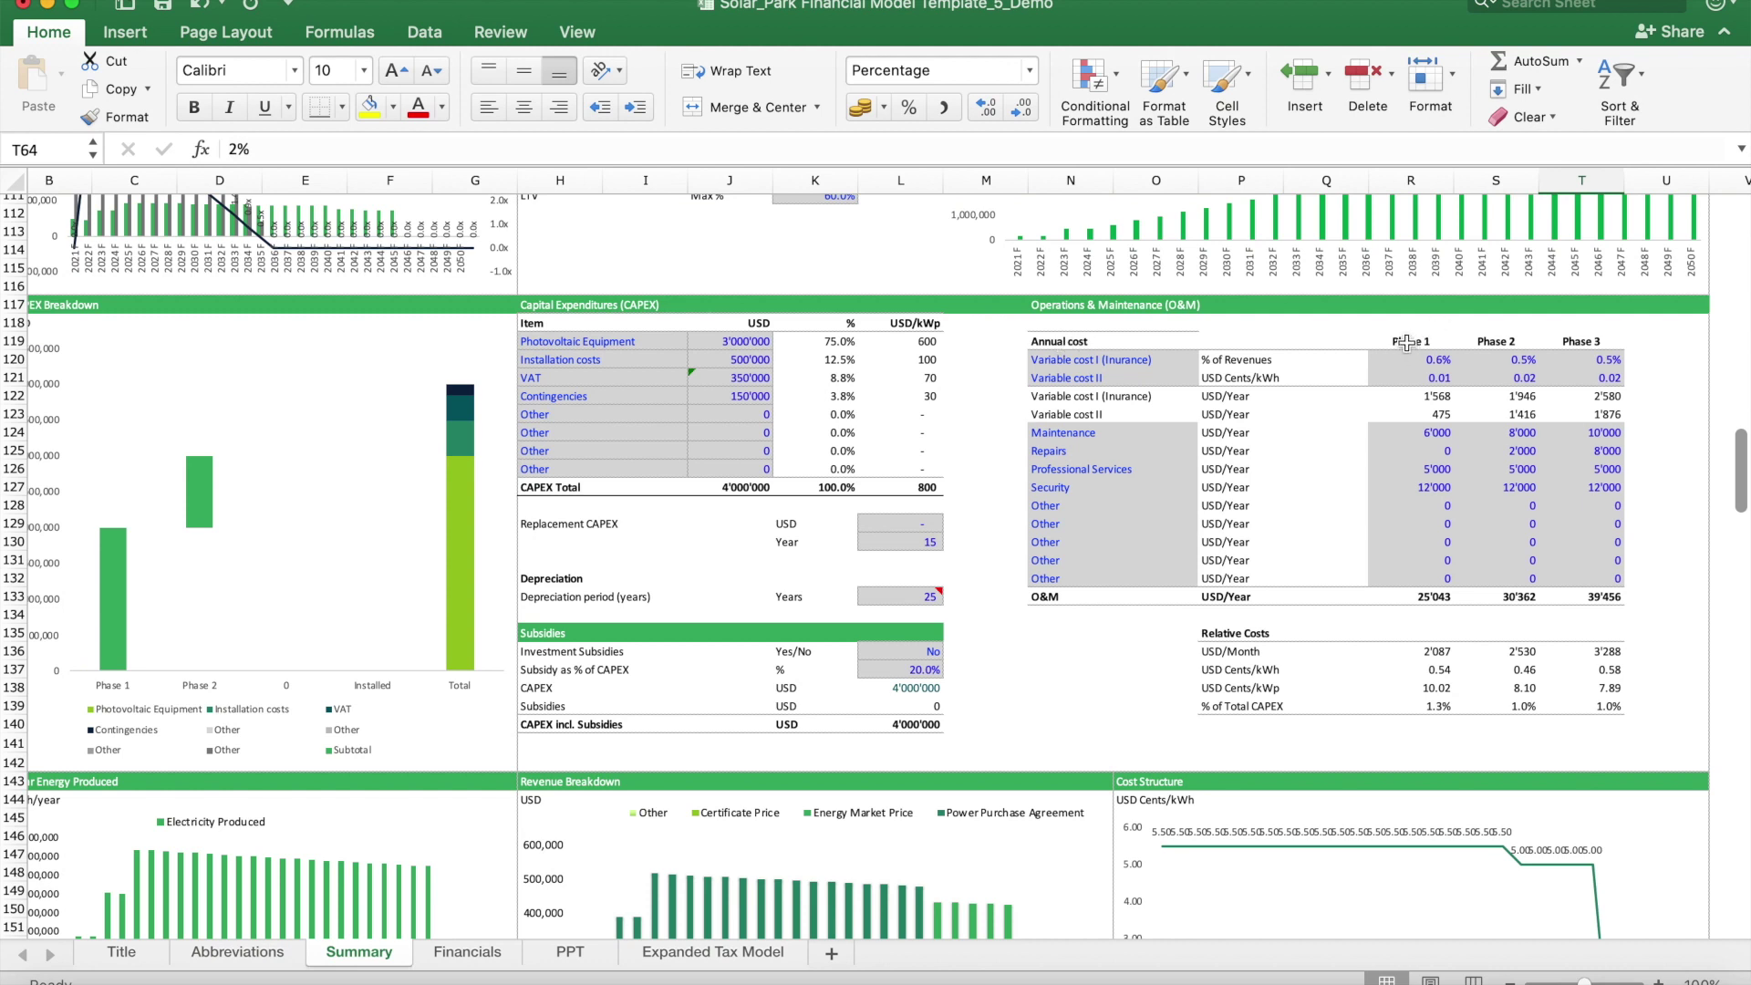
left_click_drag(1405, 343, 1609, 343)
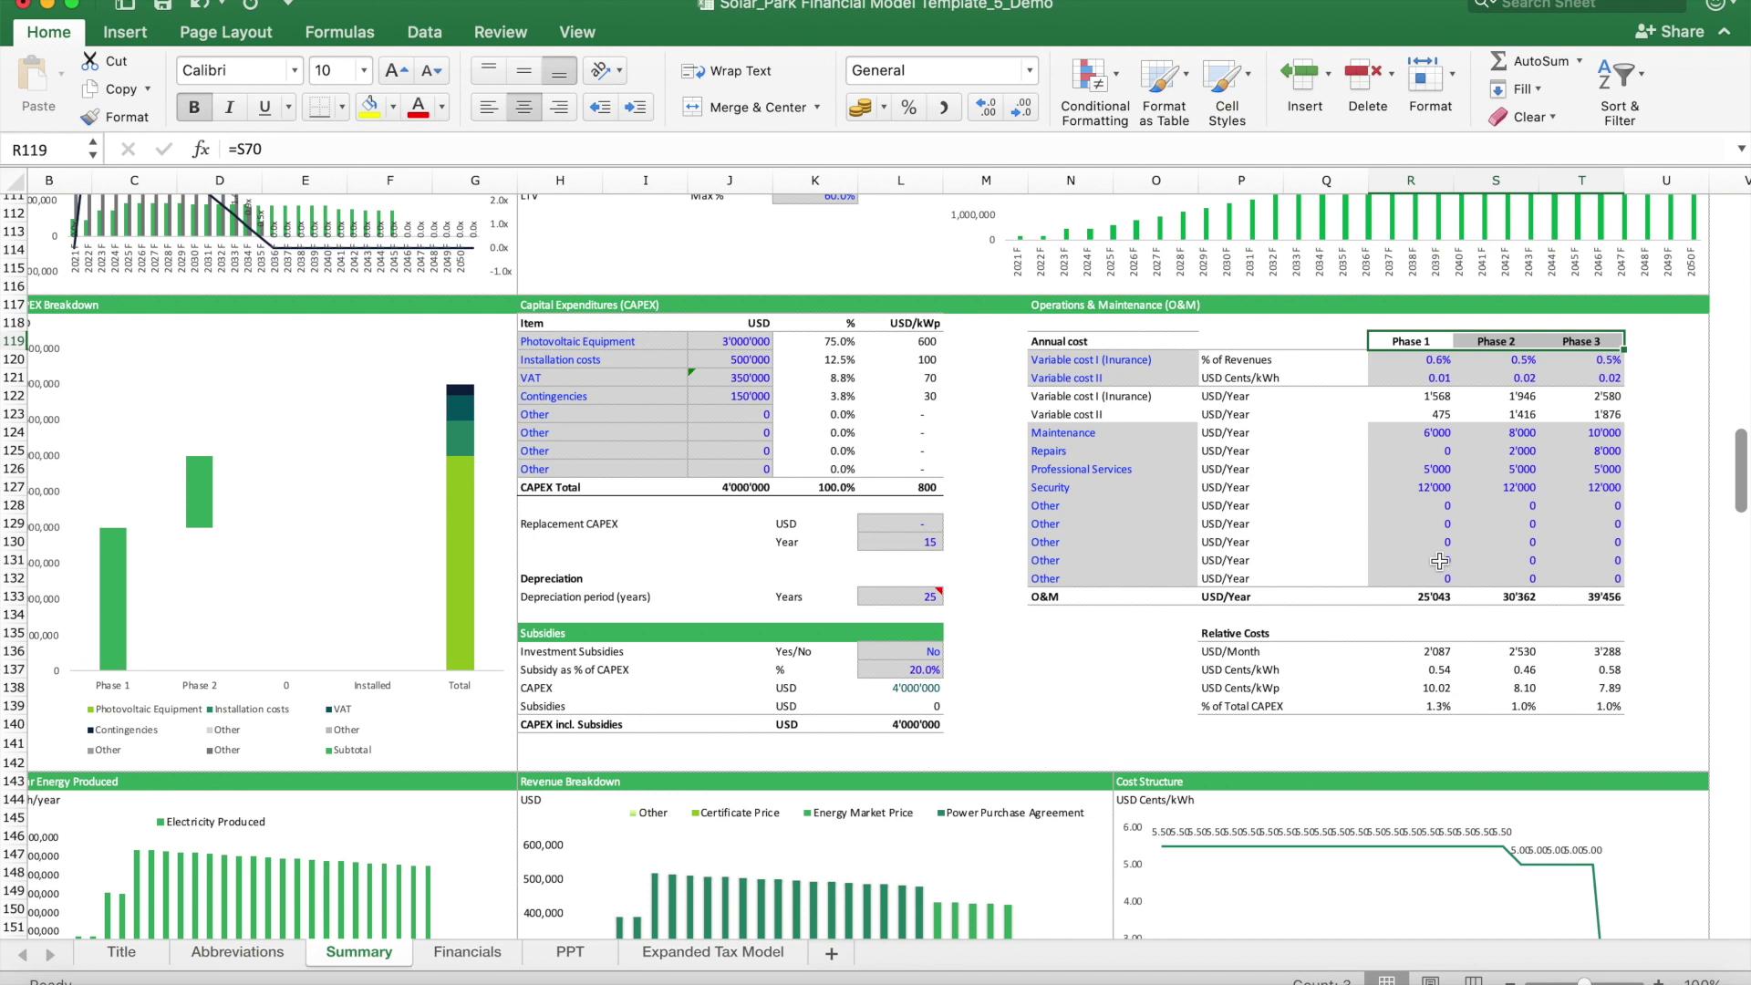
left_click_drag(1439, 427, 1599, 497)
left_click(1493, 486)
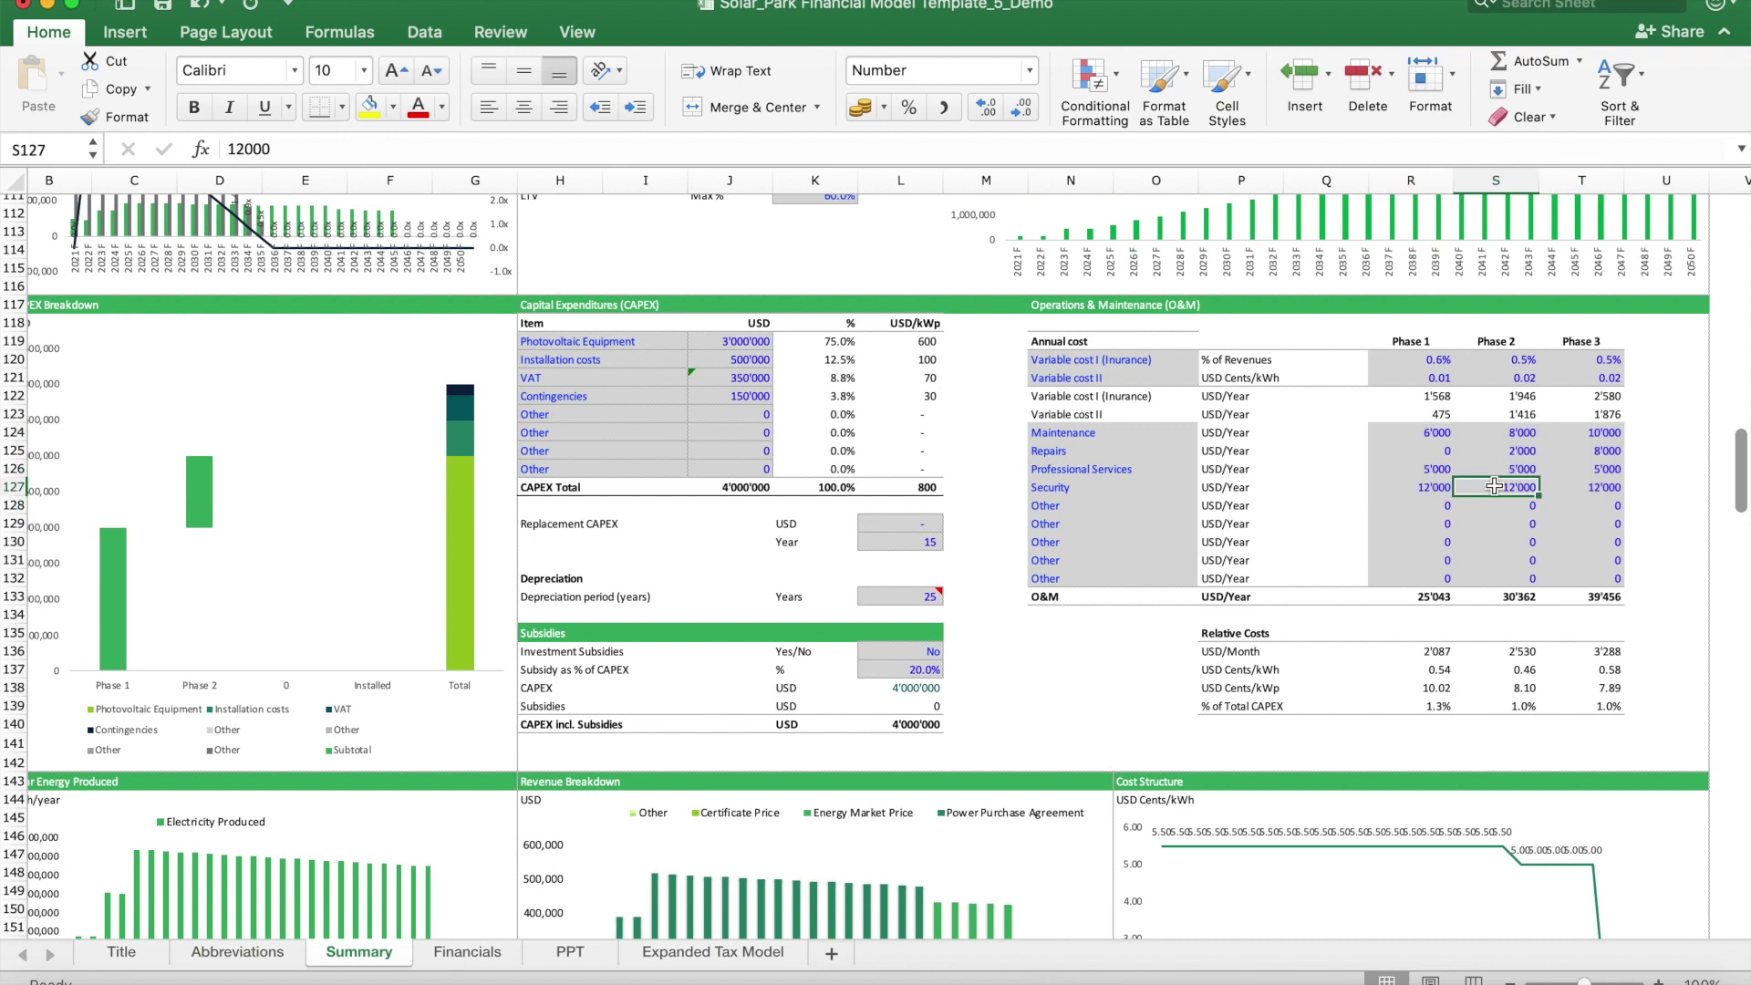
left_click(1407, 362)
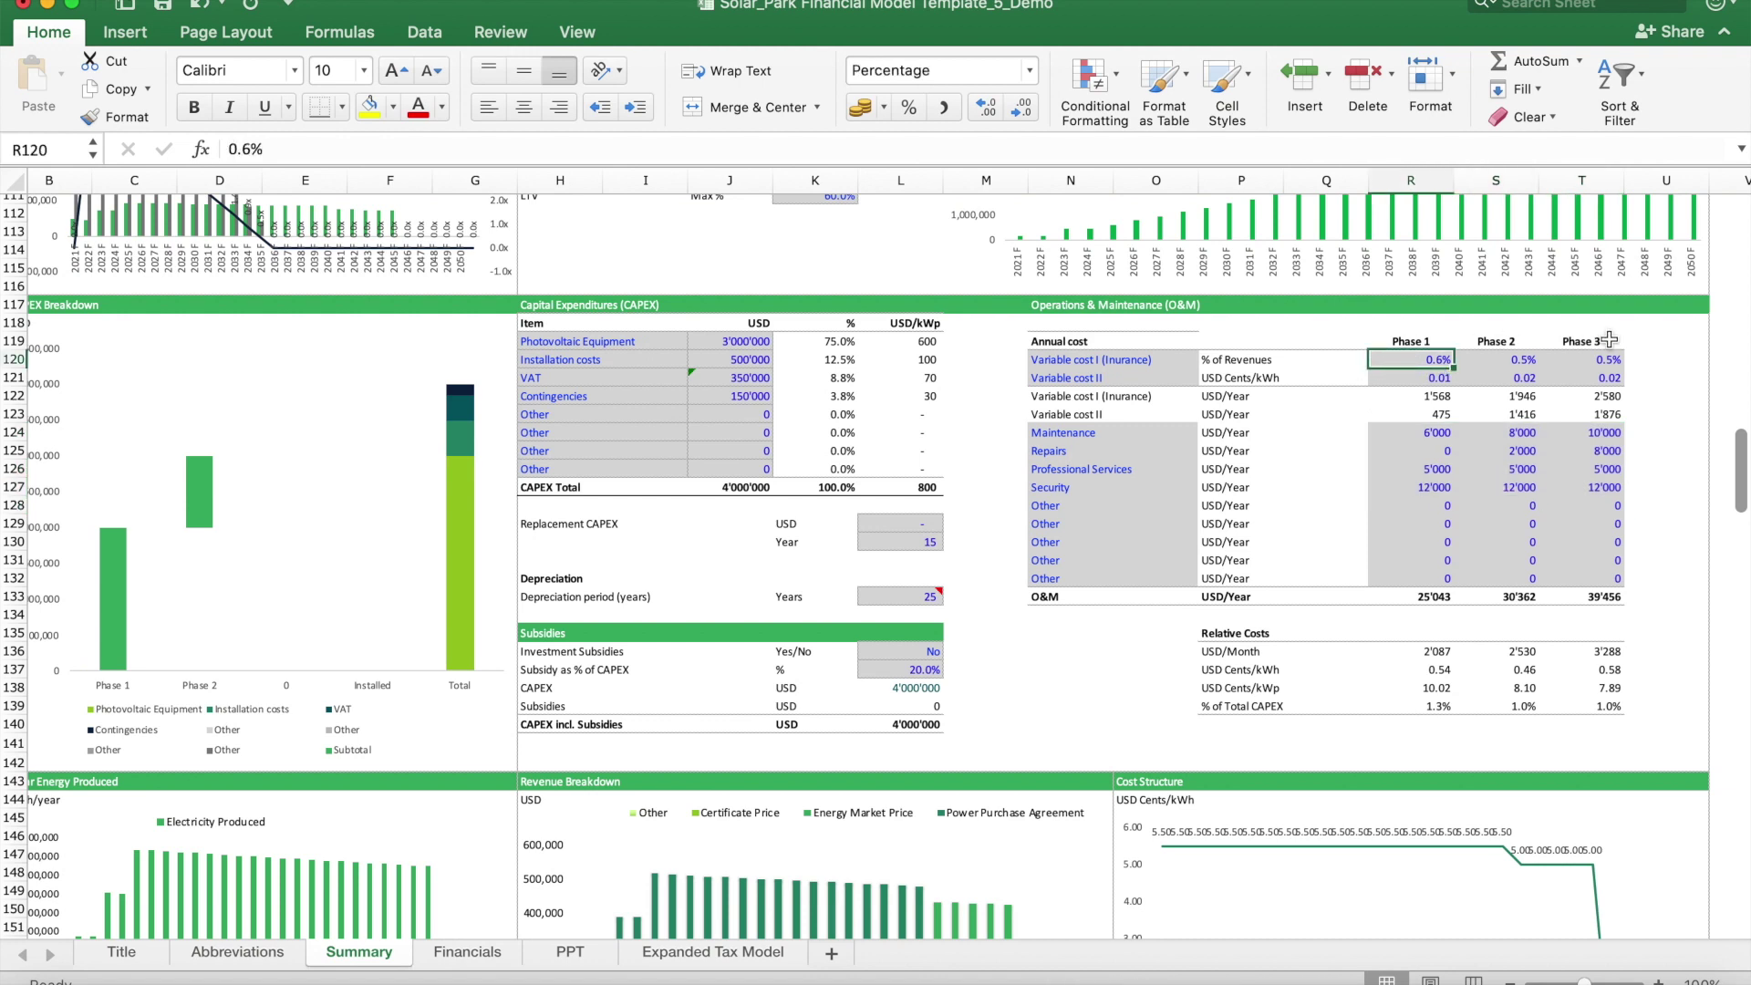
Step: Highlight Variable cost II for all three phases, then go to the Financials income statement
left_click(1190, 377)
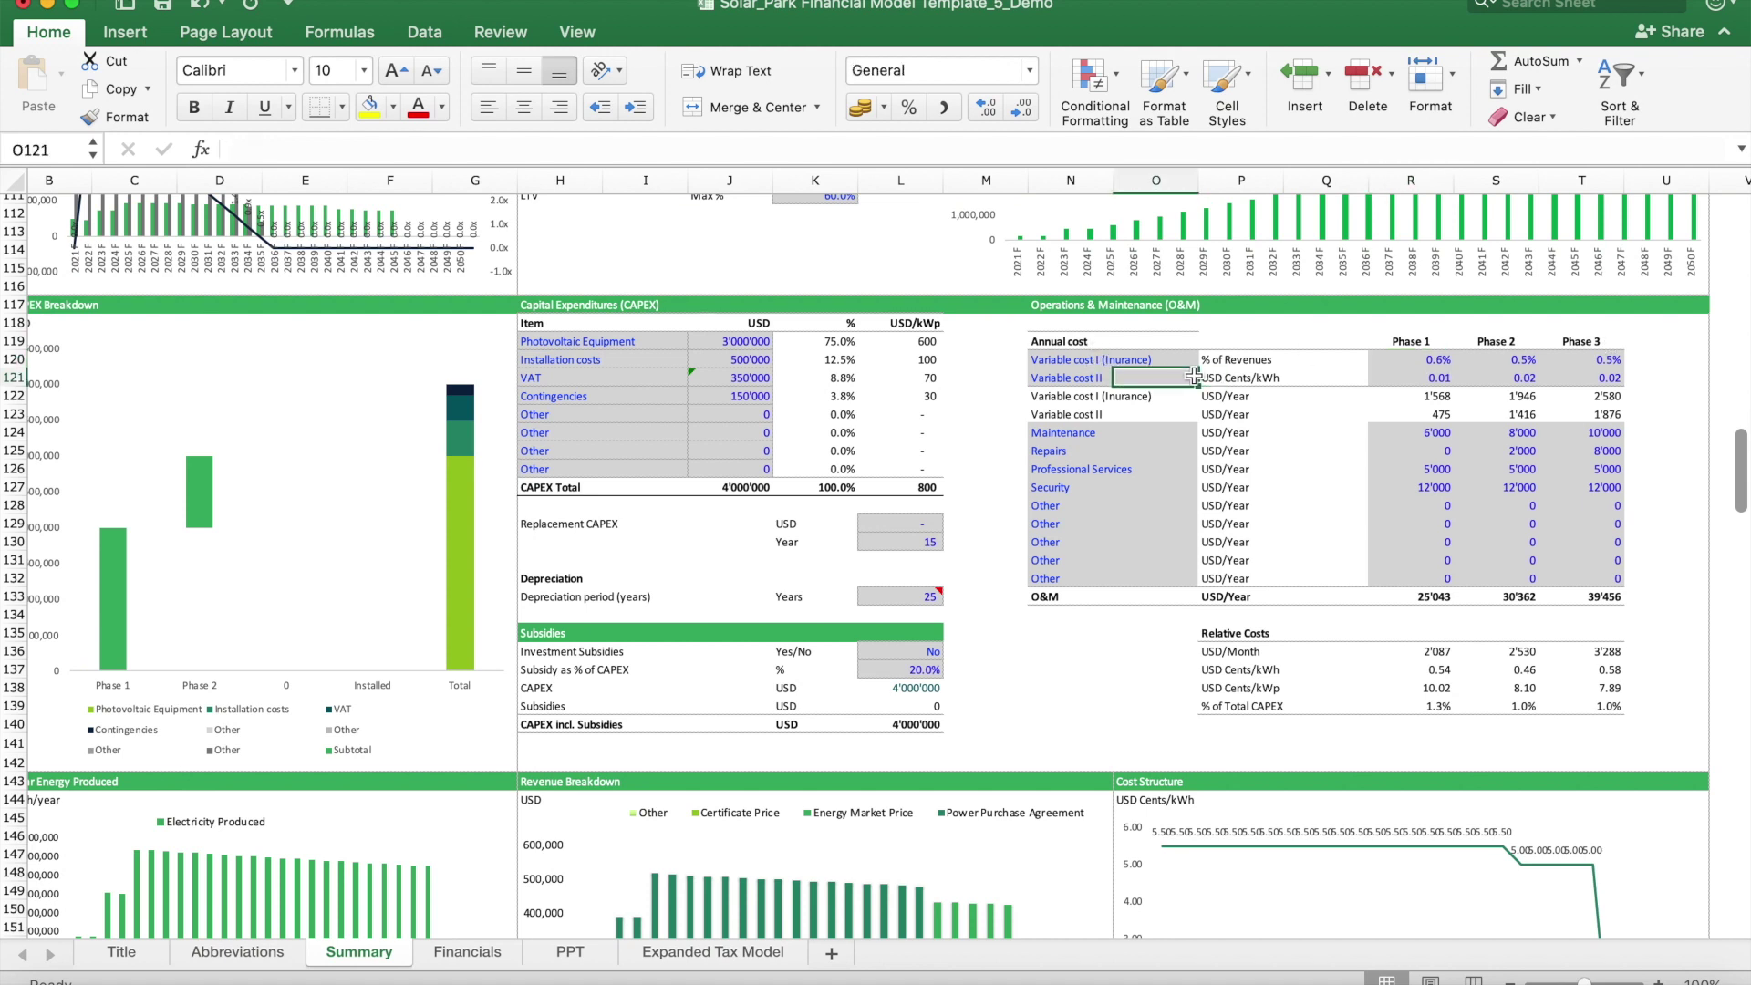
left_click_drag(1422, 377, 1594, 377)
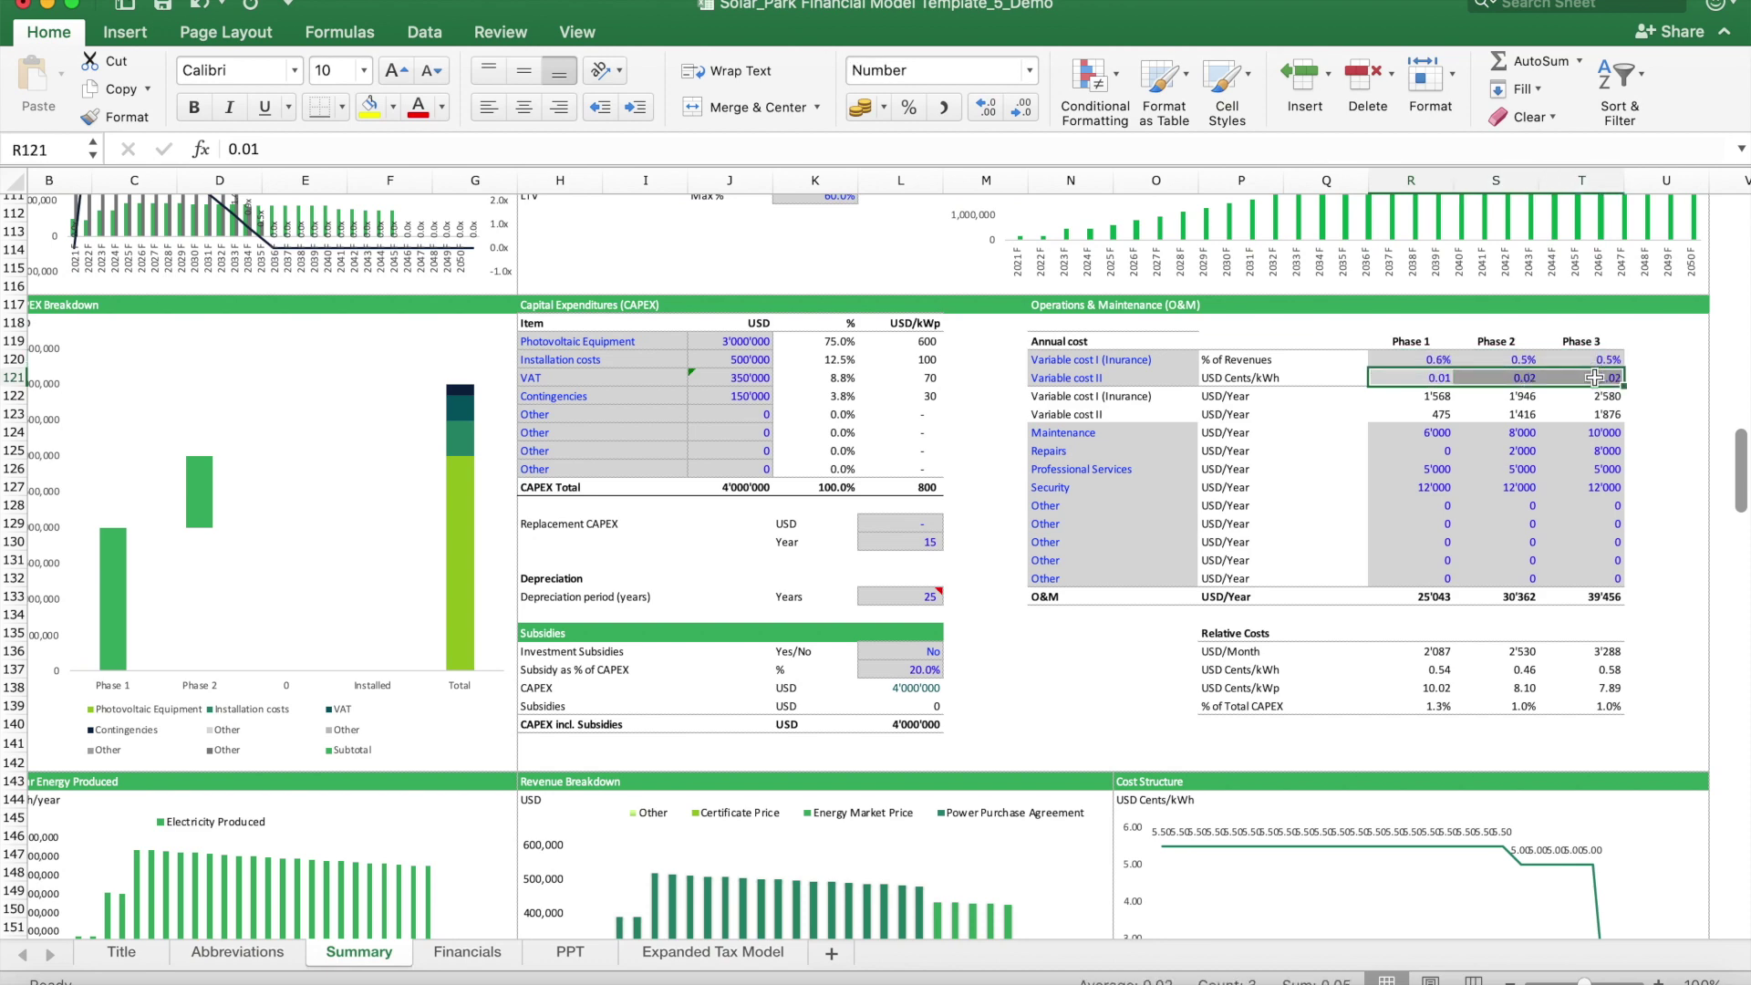
left_click(467, 951)
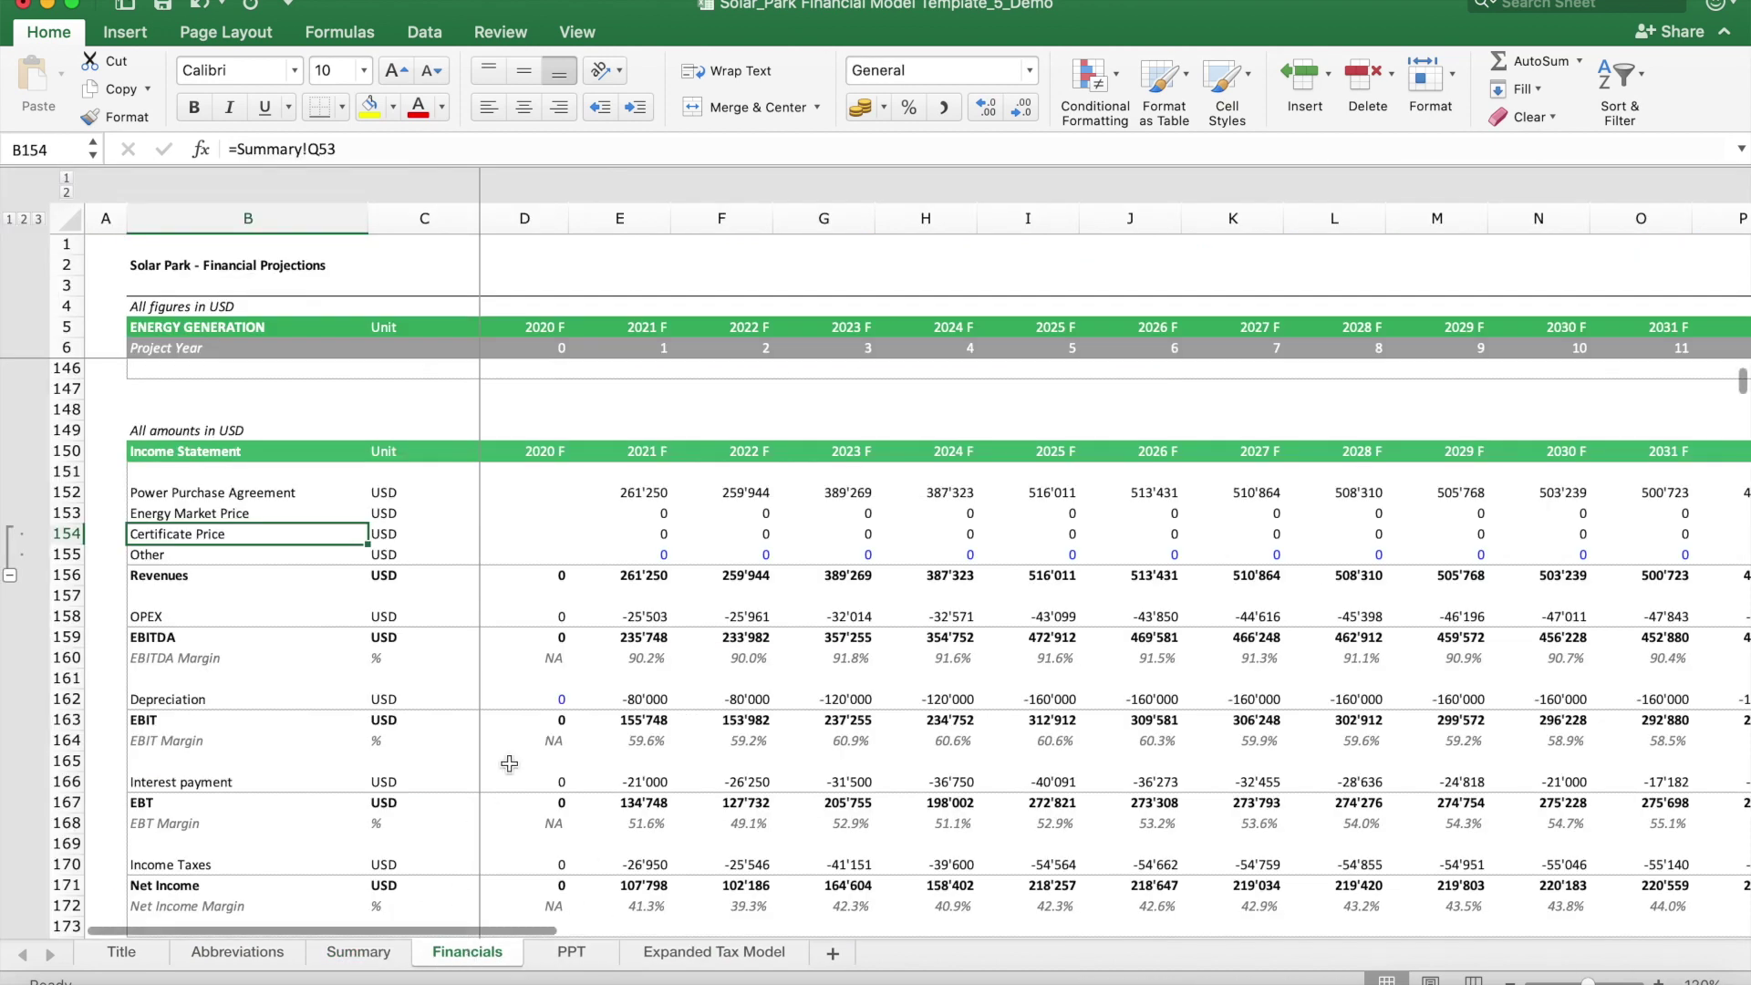
Step: Look over the O&M cost rows on Financials, then go back to the Summary O&M inputs
scroll(600, 698, "up", 20)
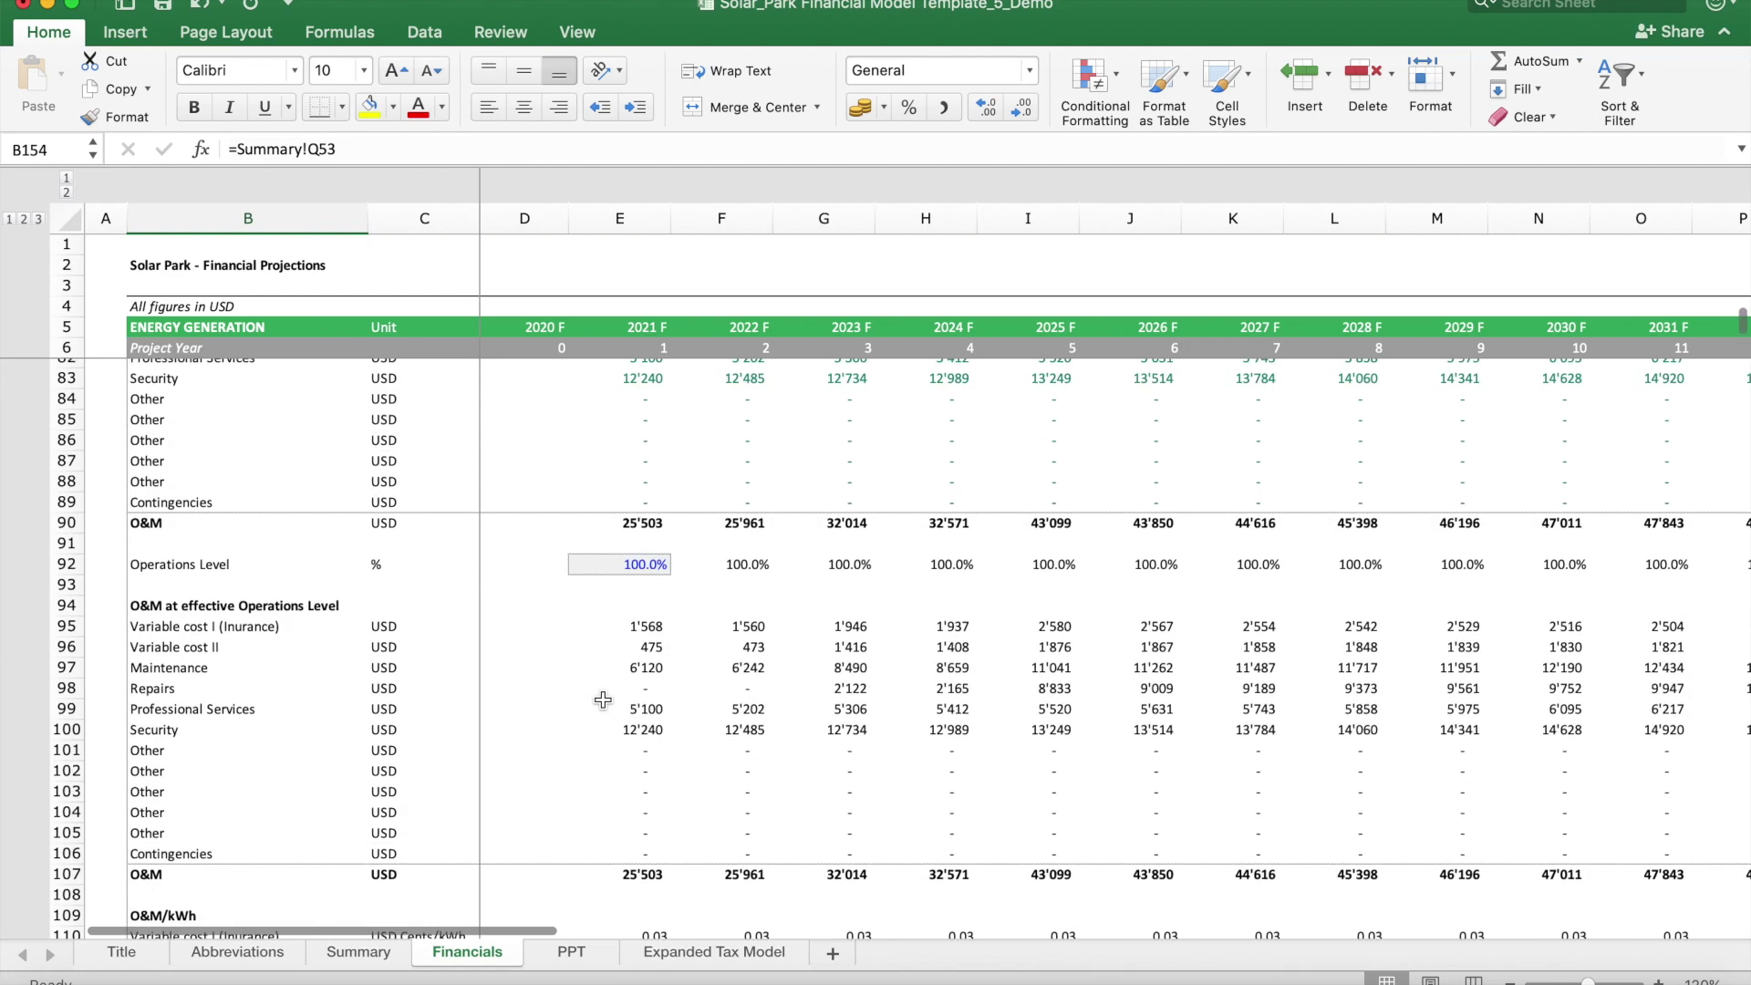
scroll(603, 700, "up", 6)
scroll(603, 699, "down", 3)
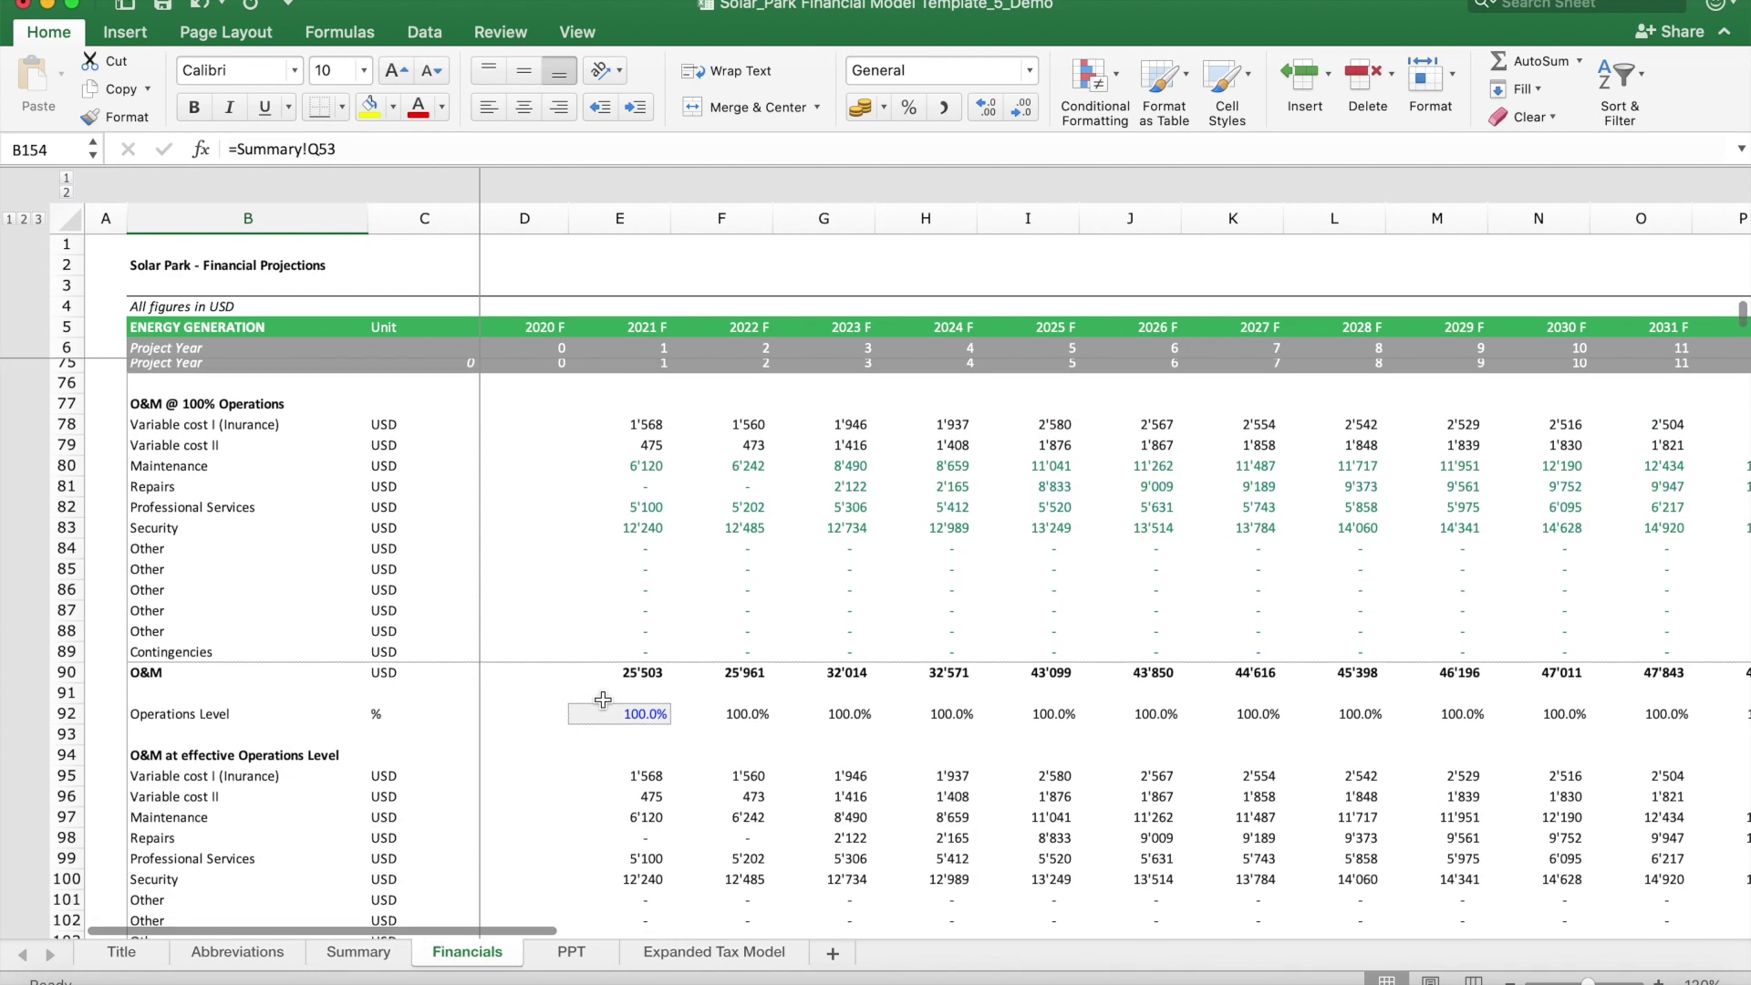
scroll(603, 700, "down", 16)
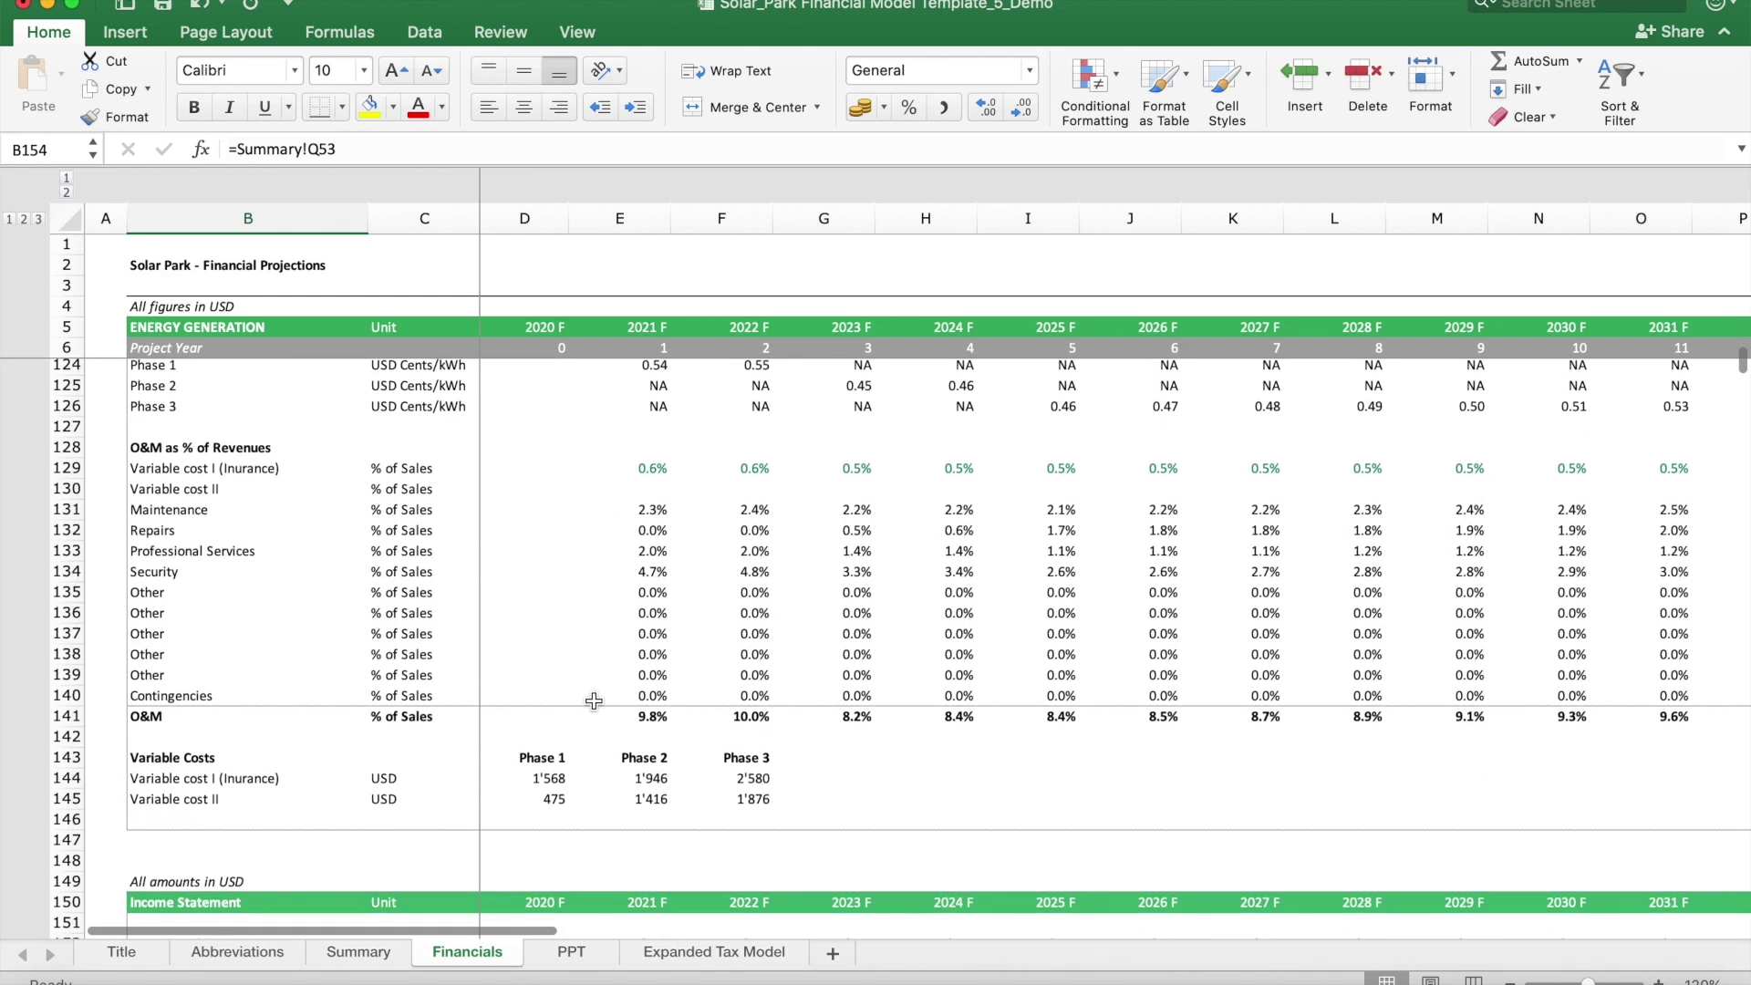
left_click(361, 957)
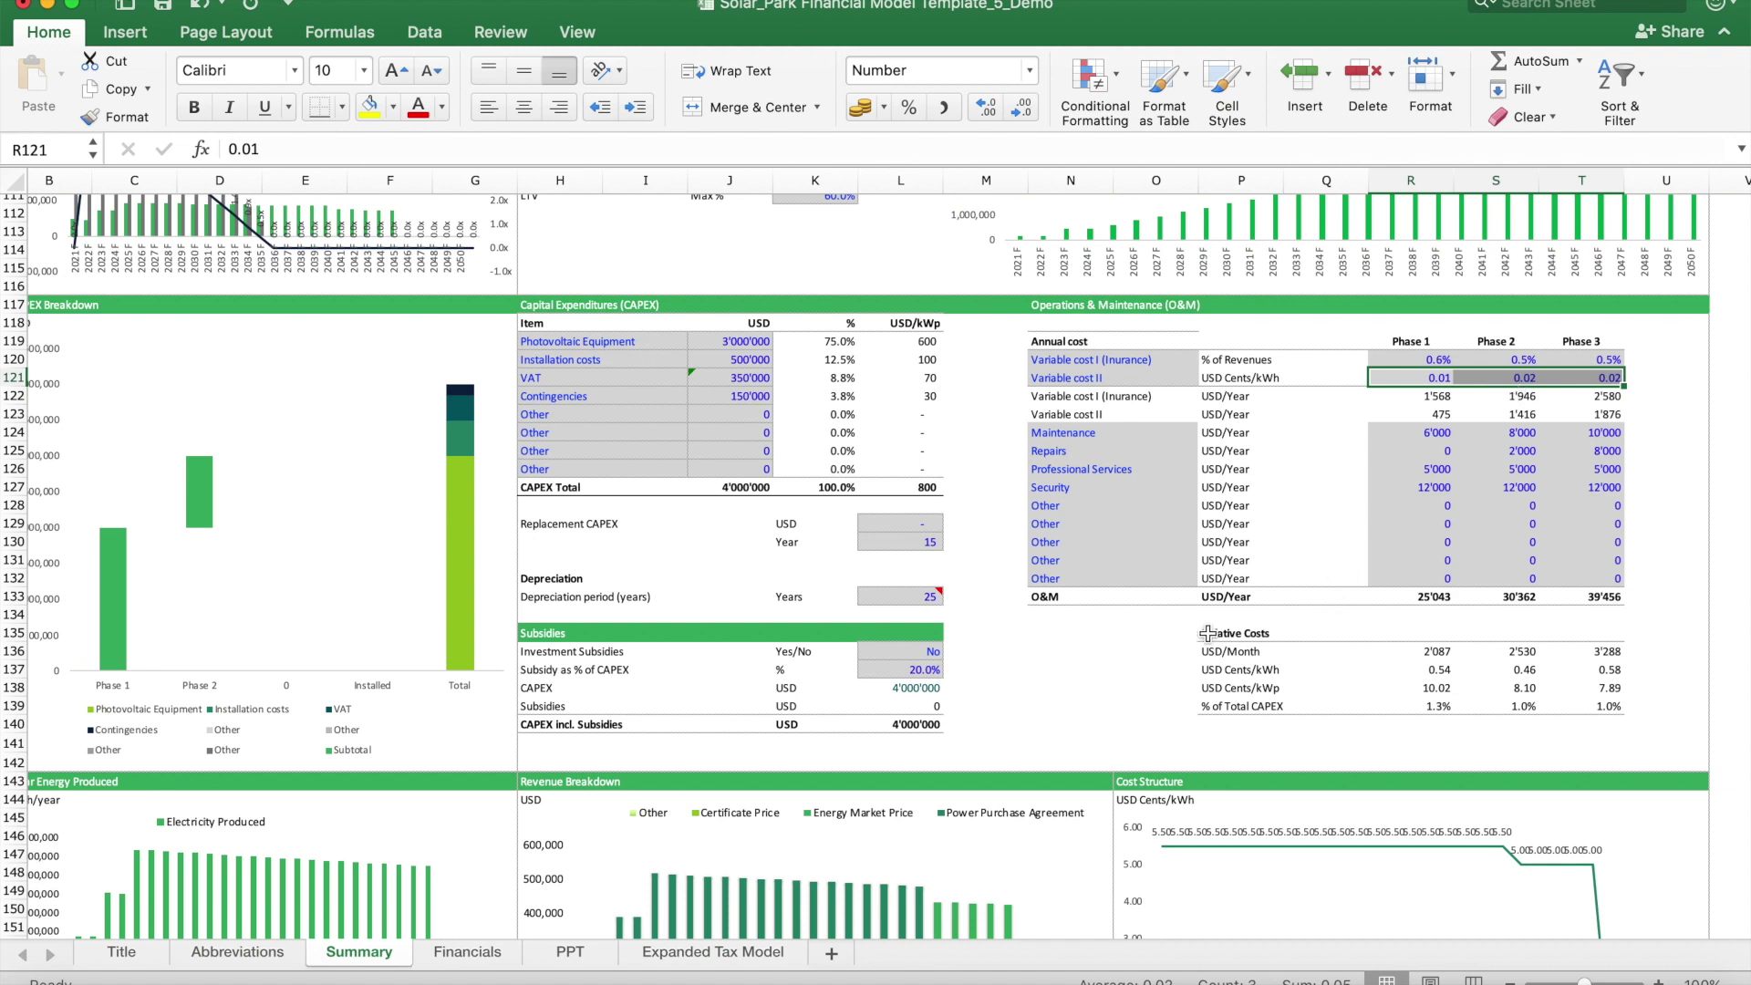
left_click_drag(1428, 653, 1555, 696)
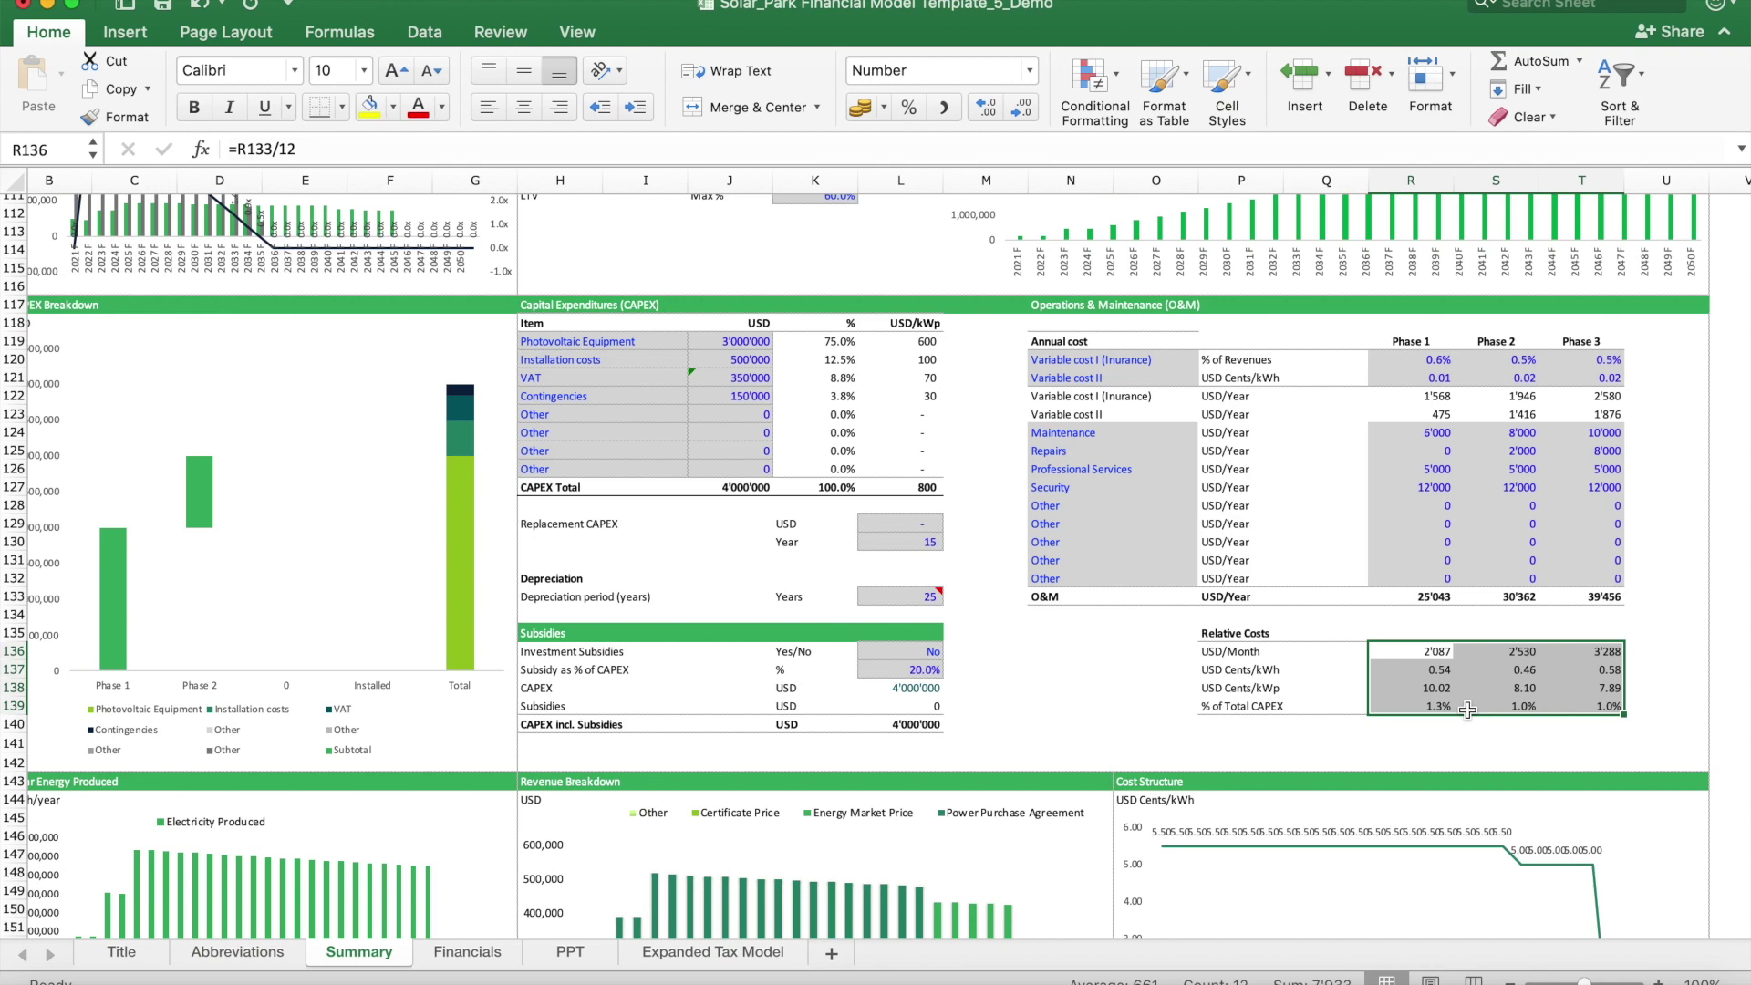
scroll(1467, 711, "up", 10)
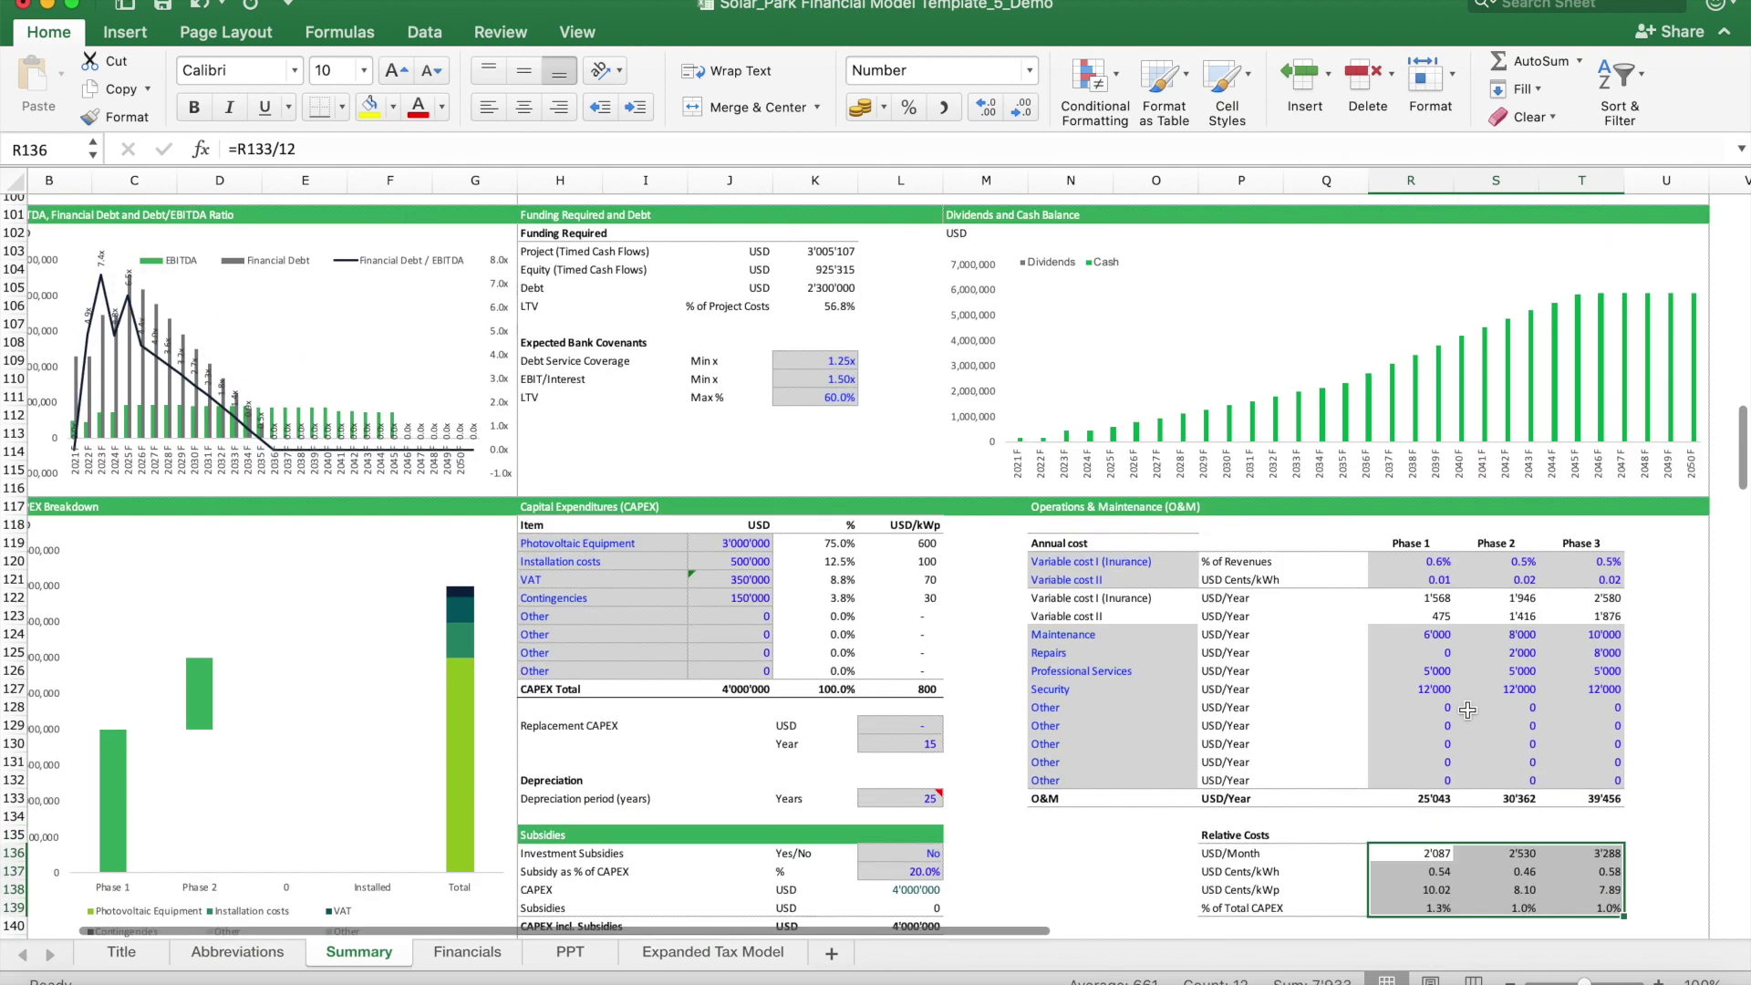
scroll(1467, 710, "up", 4)
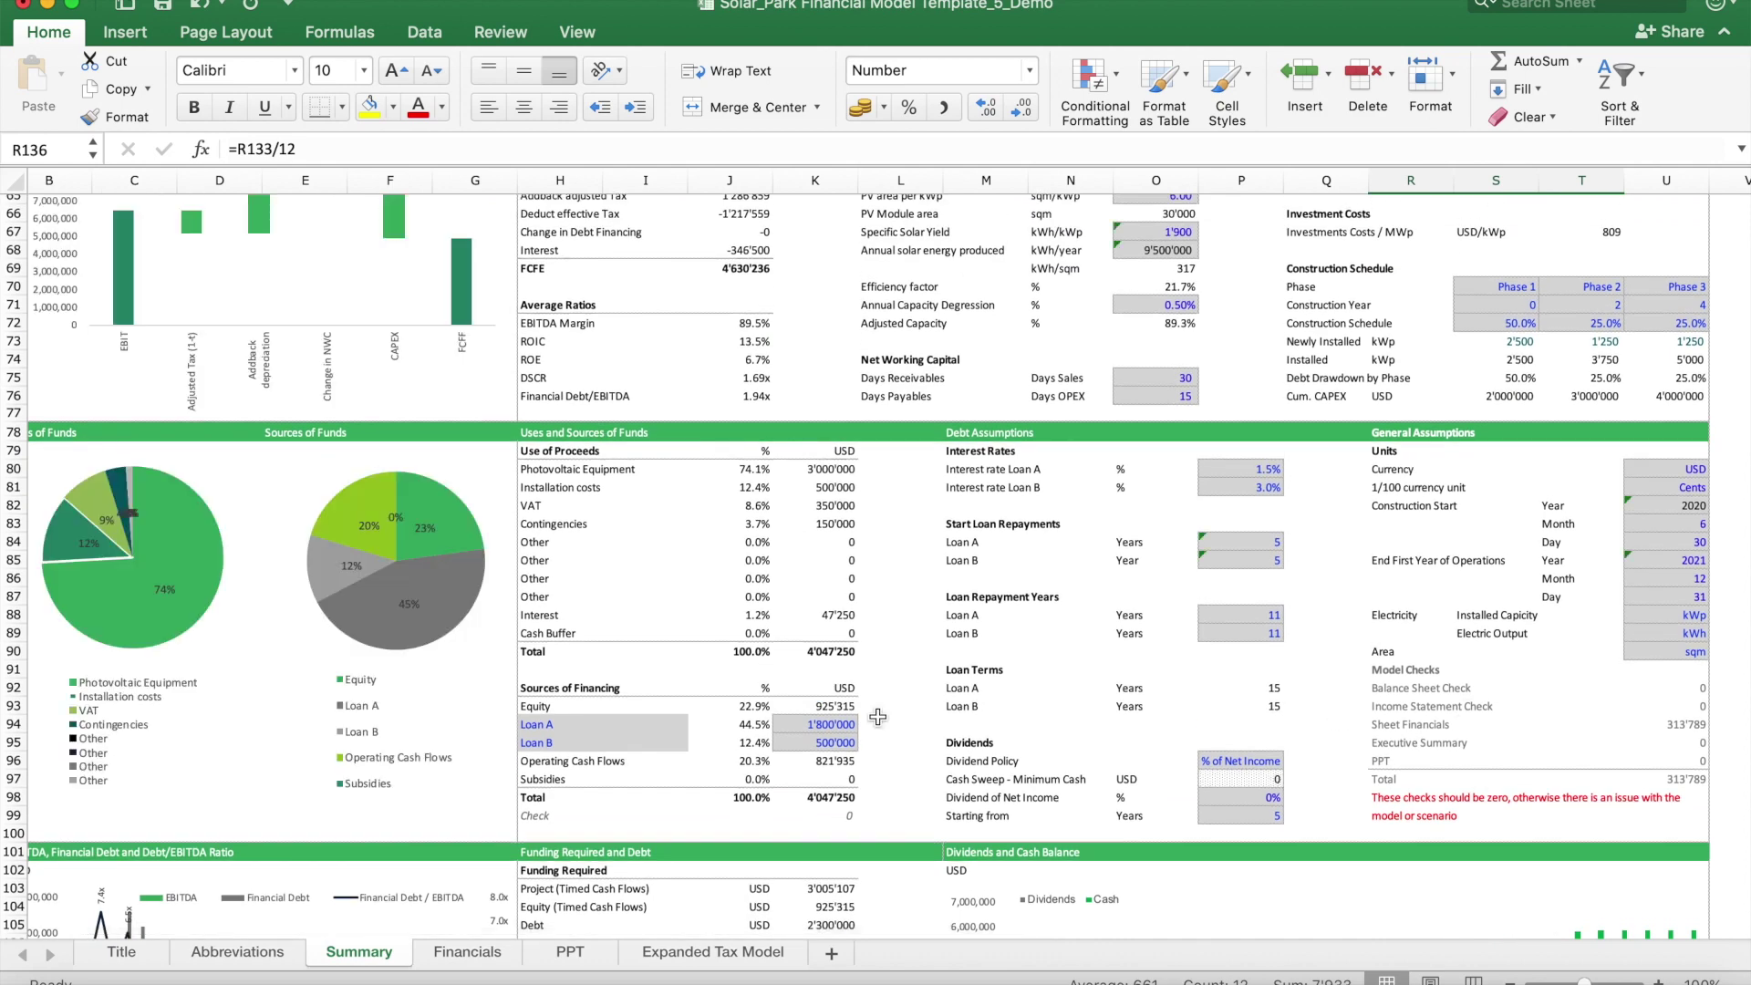
left_click(822, 650)
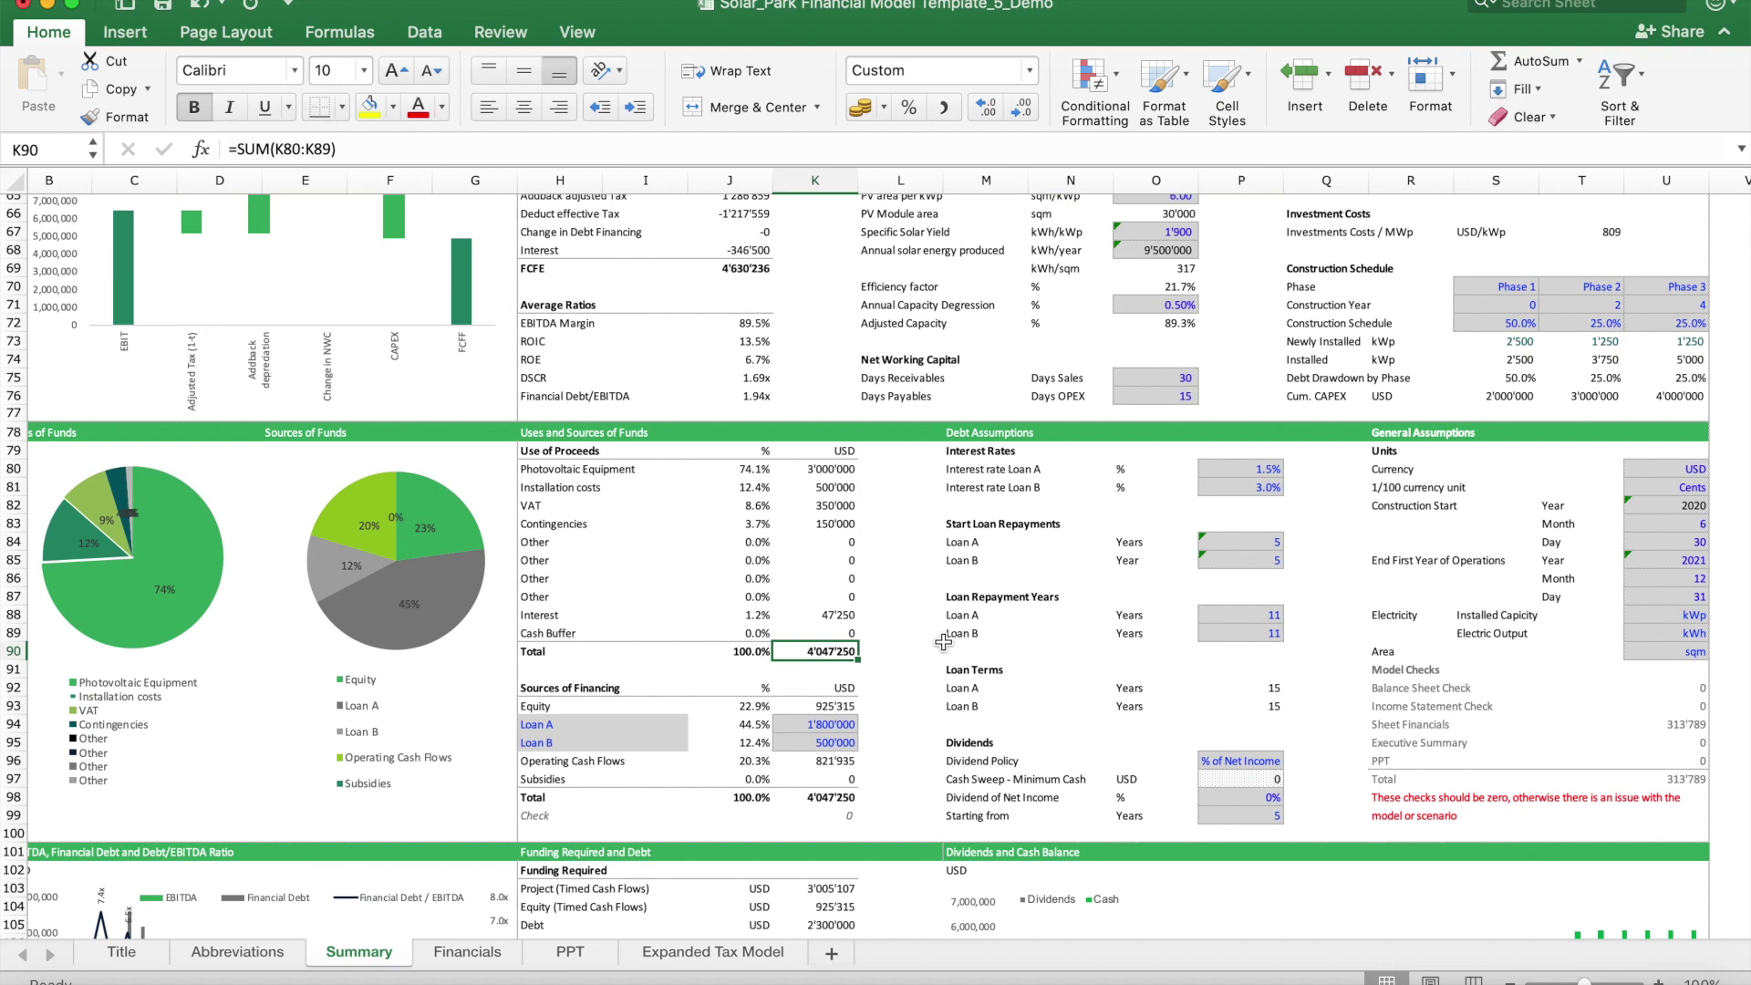
Step: Select the Loan A and Loan B amounts and the 56.8% LTV figure
left_click_drag(819, 720, 819, 738)
scroll(820, 739, "down", 5)
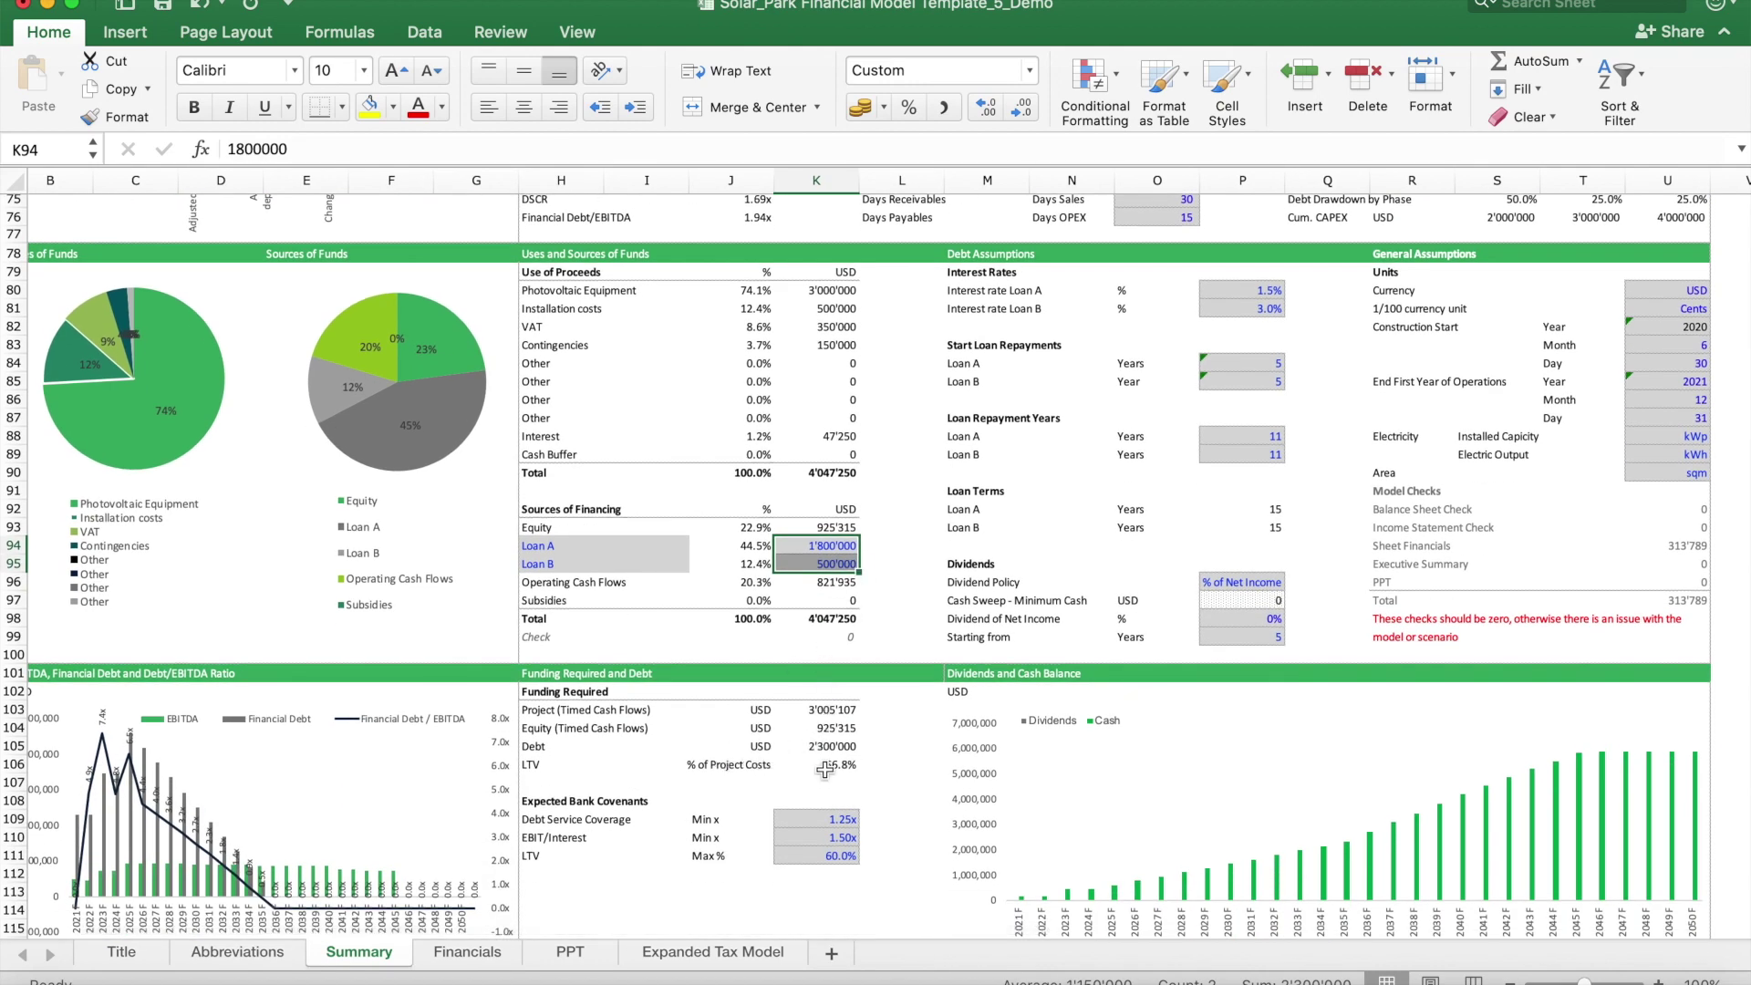
left_click(825, 772)
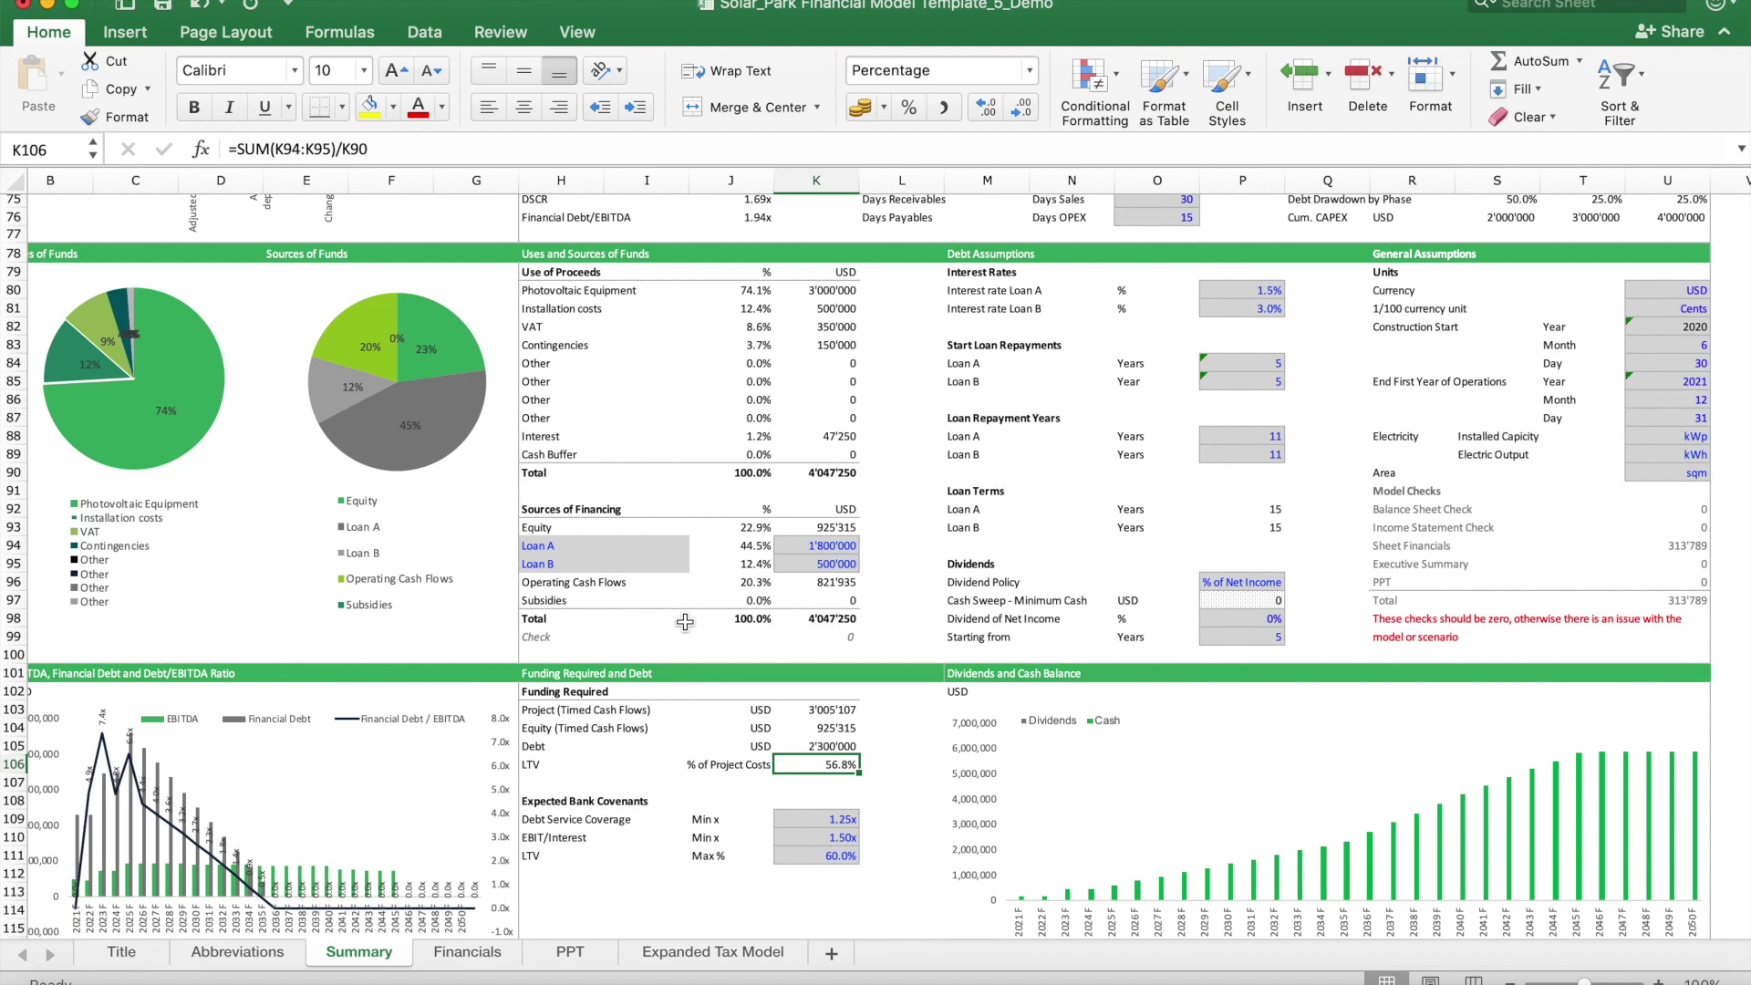
Step: Bring the Subsidies block into view and select the Investment Subsidies cell L136
scroll(685, 622, "up", 3)
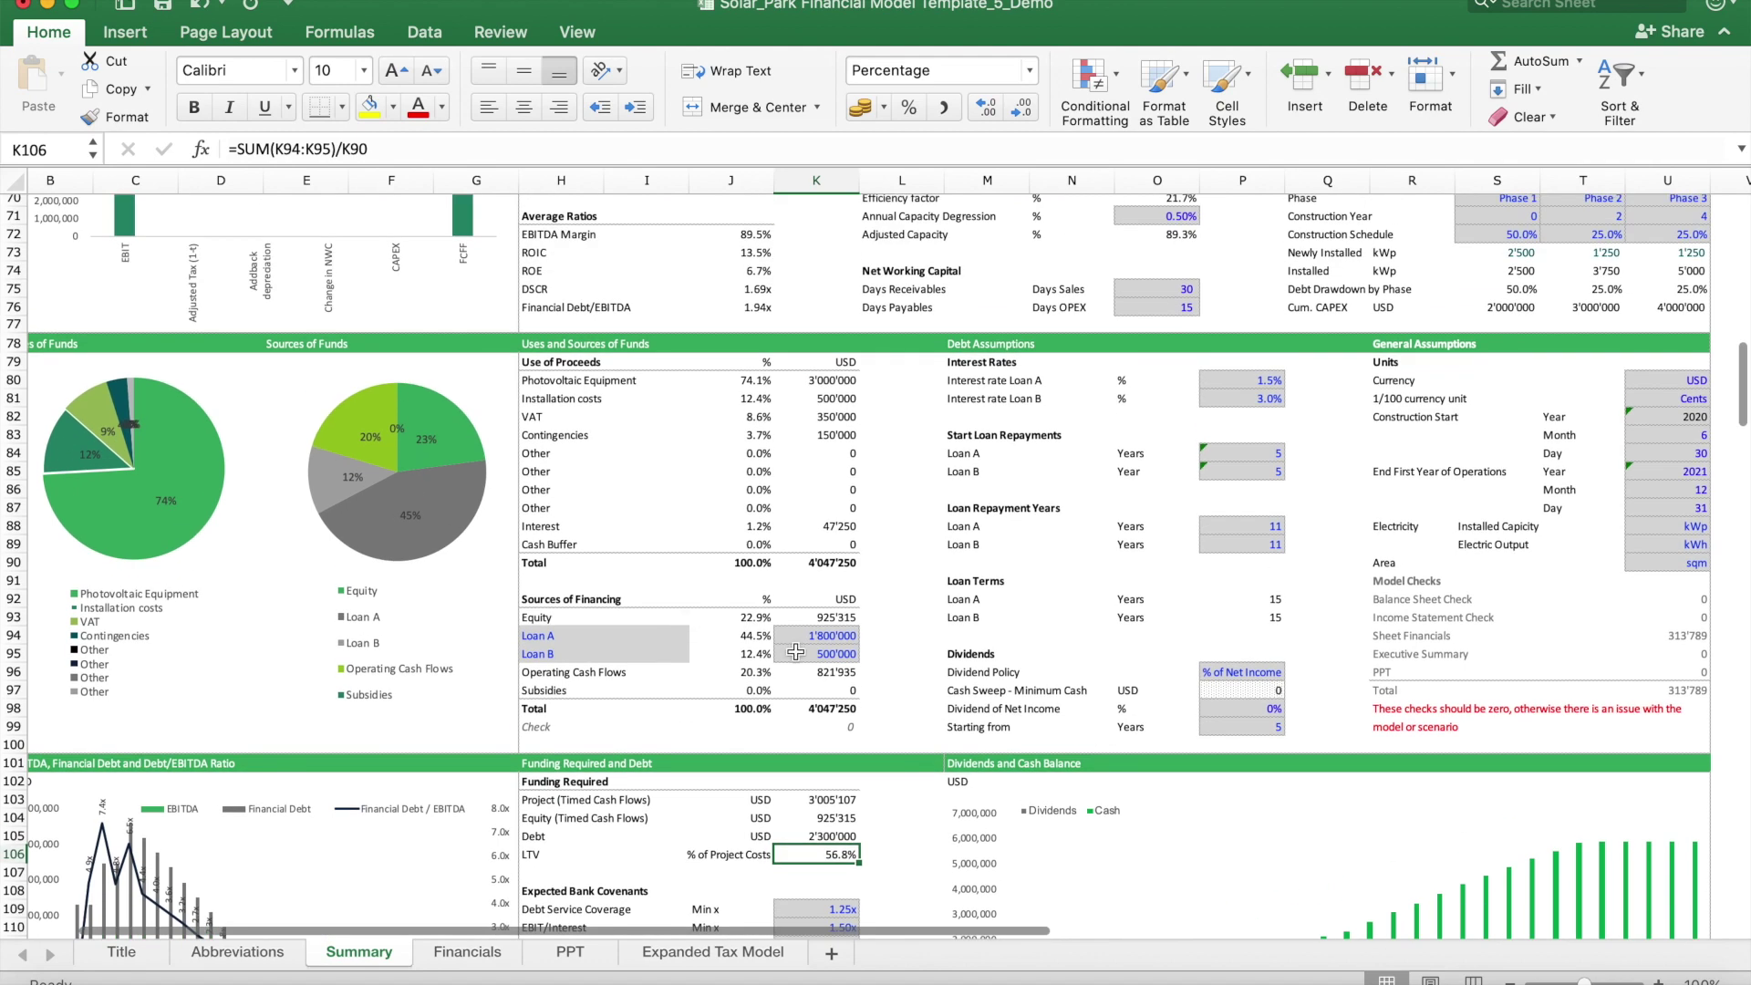
scroll(792, 651, "up", 15)
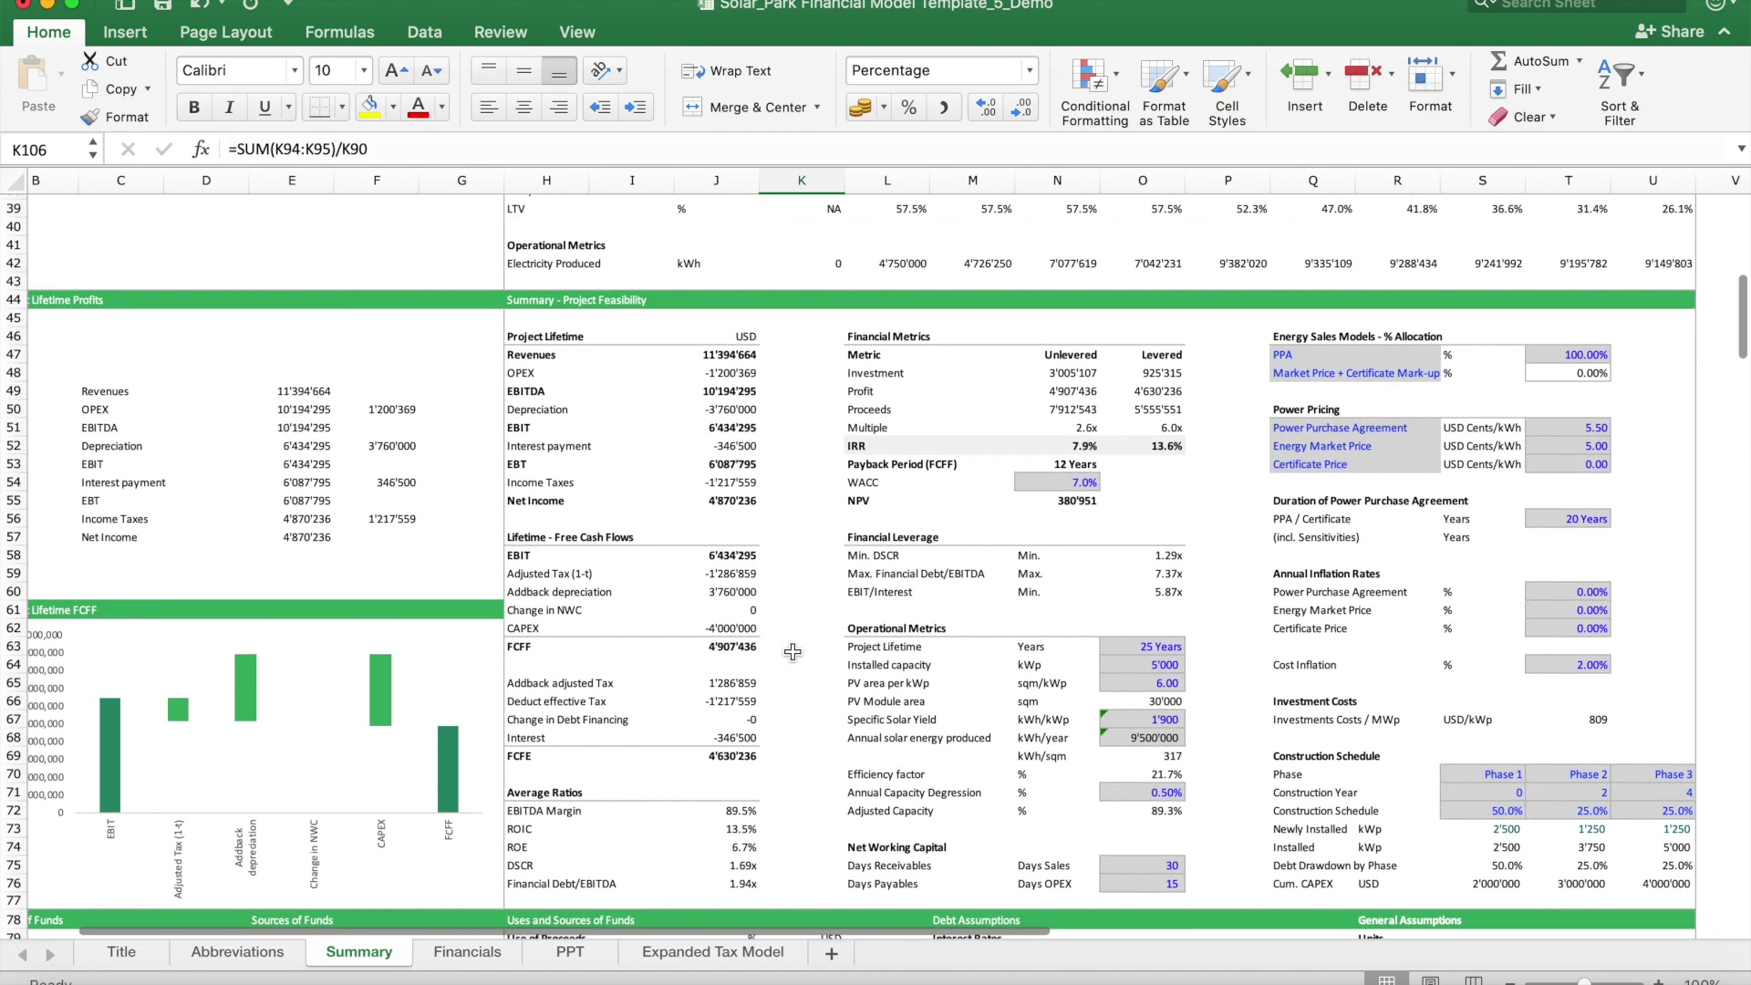
scroll(793, 651, "up", 4)
scroll(792, 651, "down", 20)
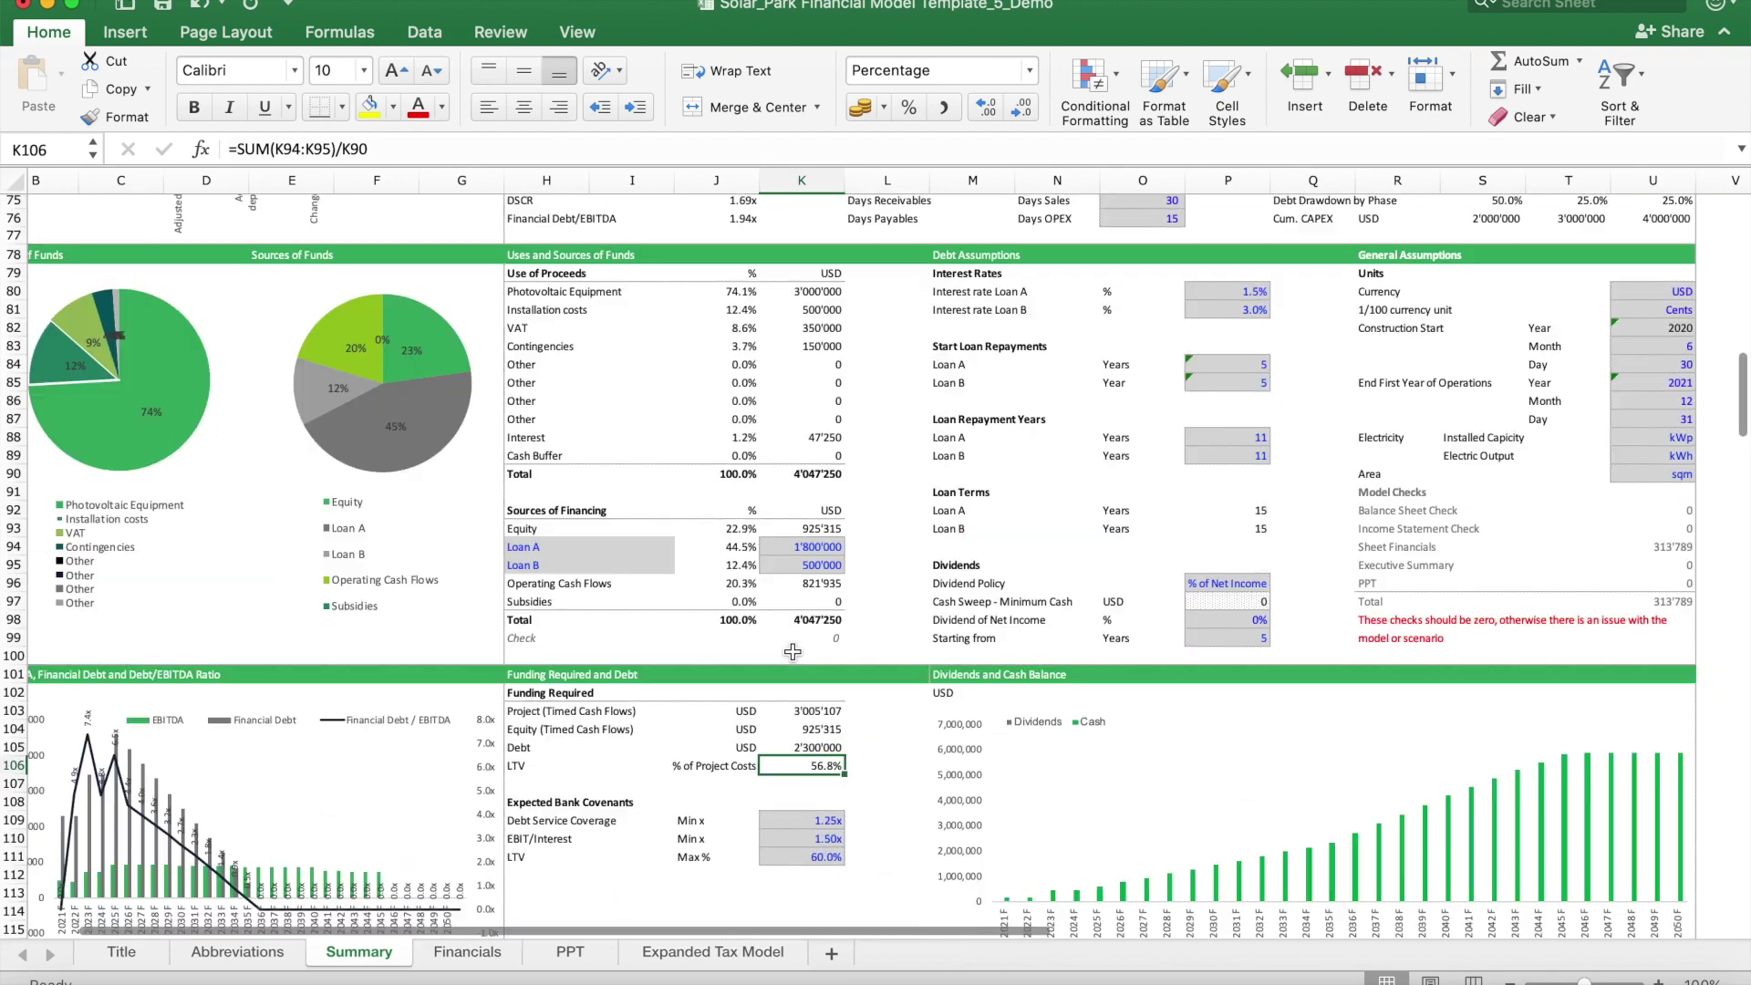
scroll(792, 651, "down", 4)
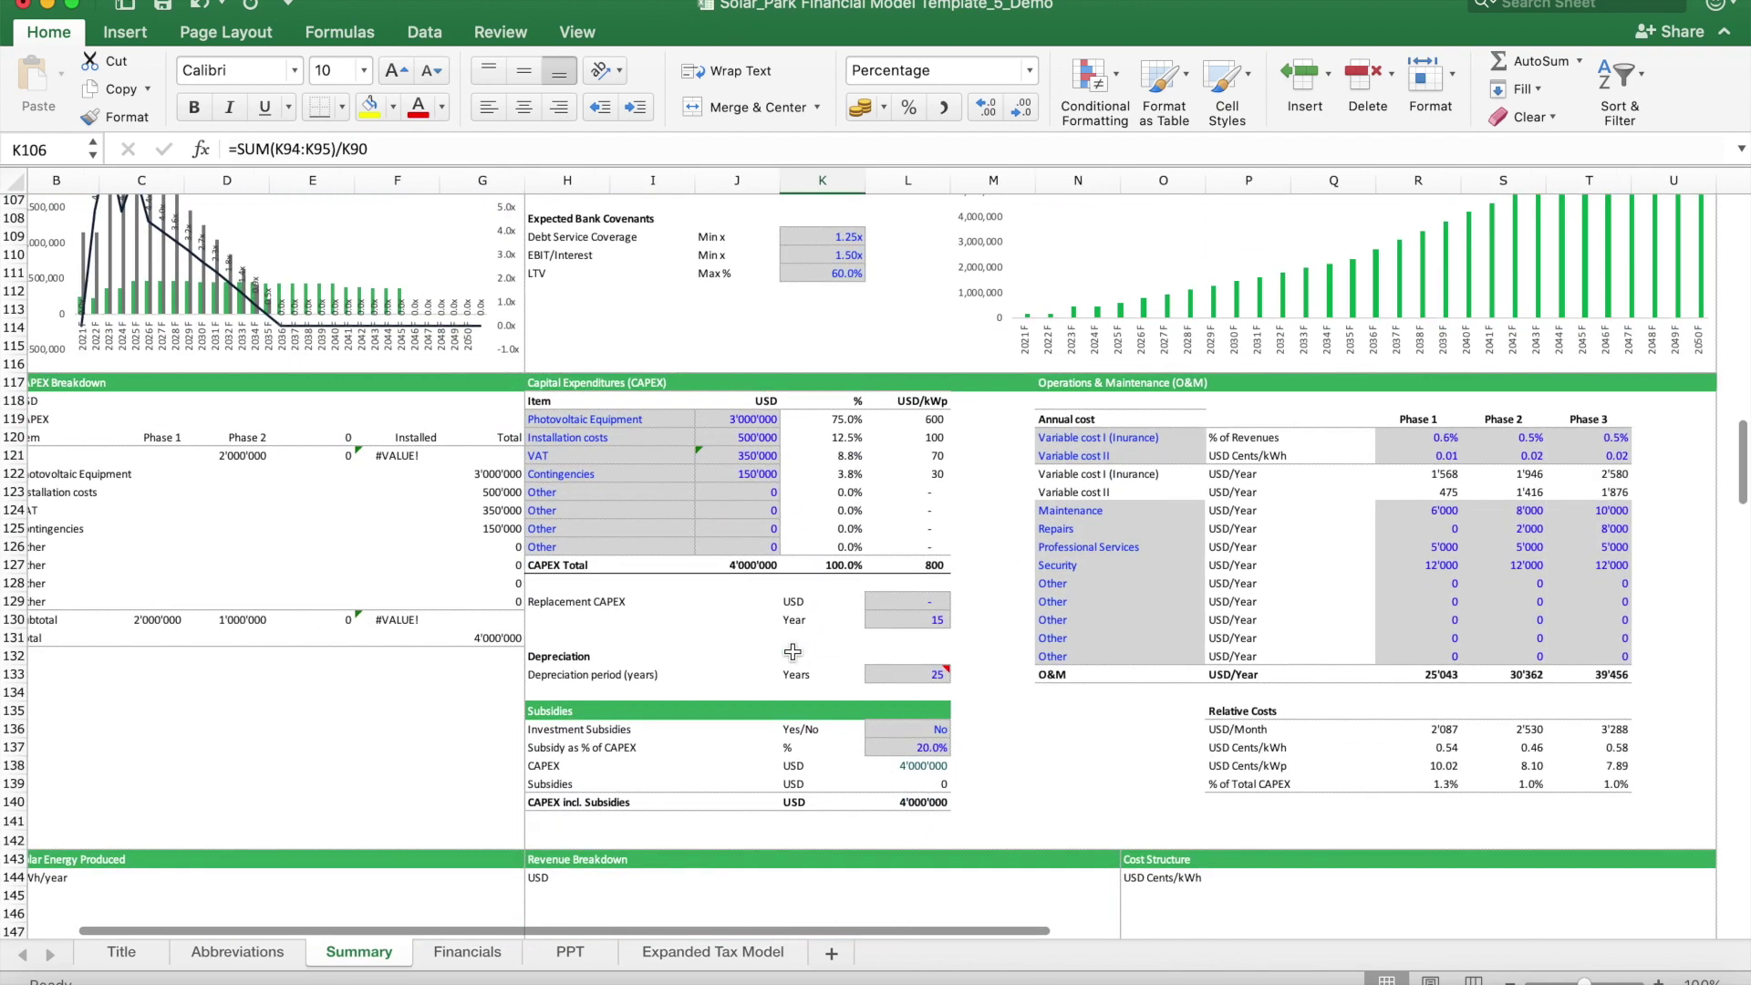
left_click(921, 729)
Step: Set Investment Subsidies in L136 to Yes
left_click(959, 728)
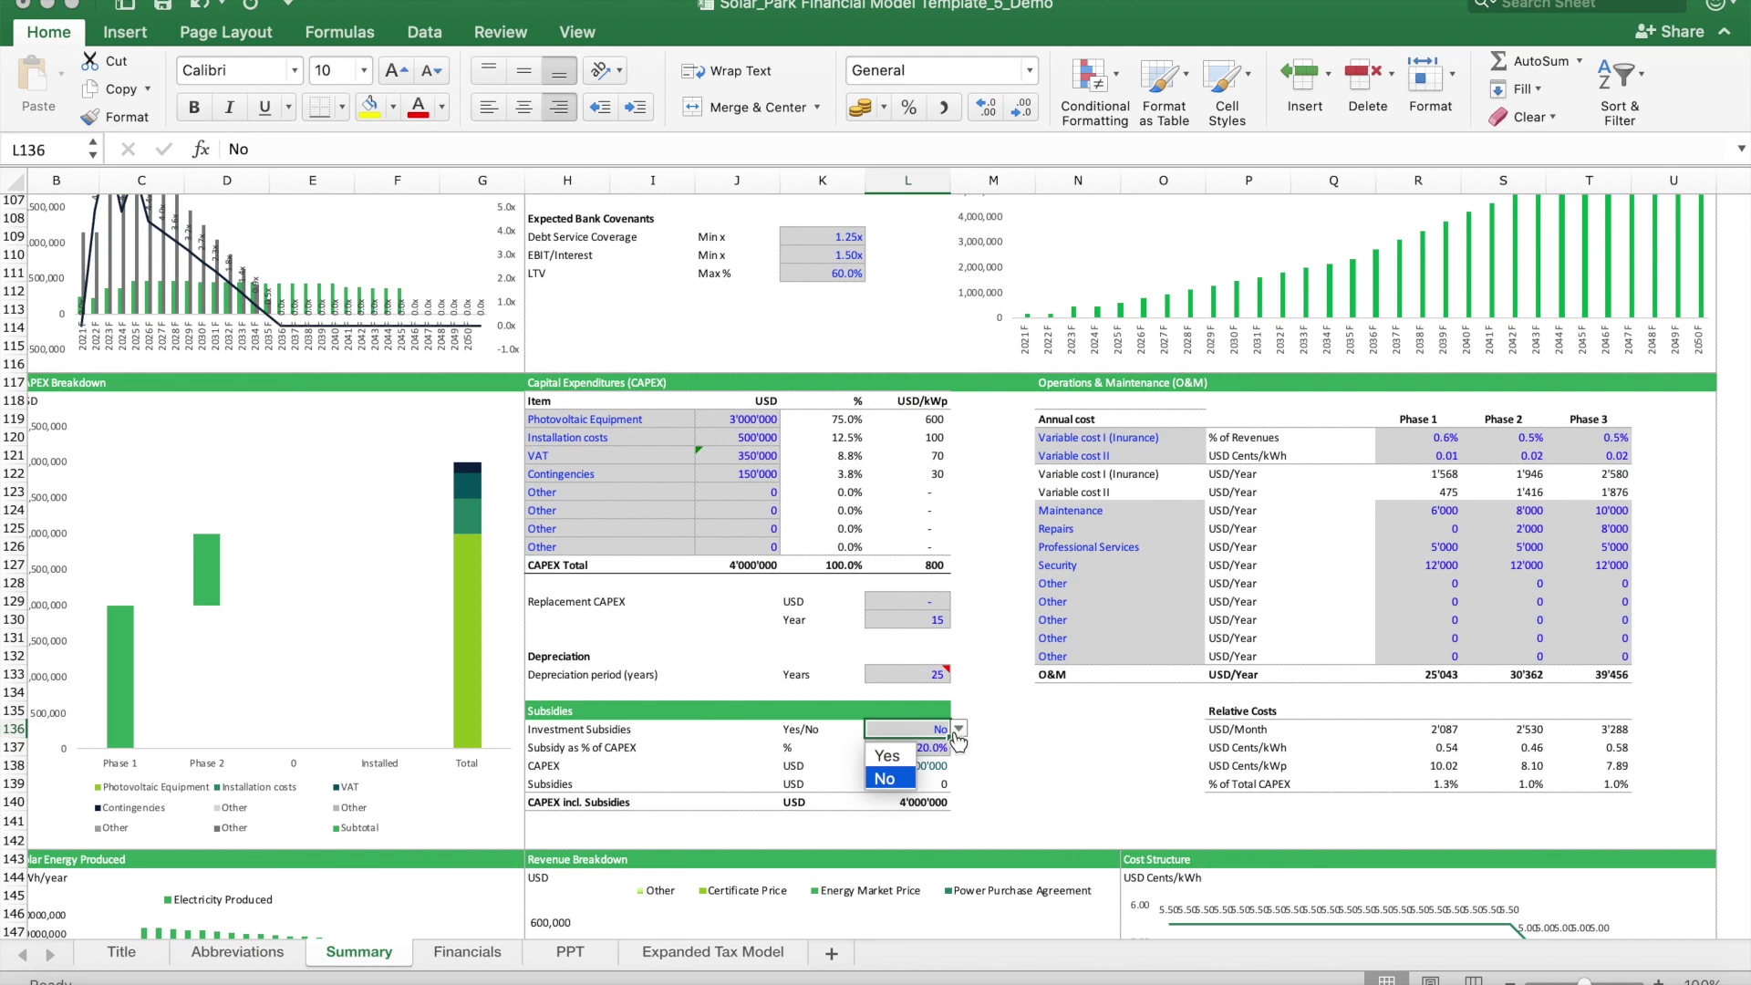
left_click(935, 753)
left_click(934, 750)
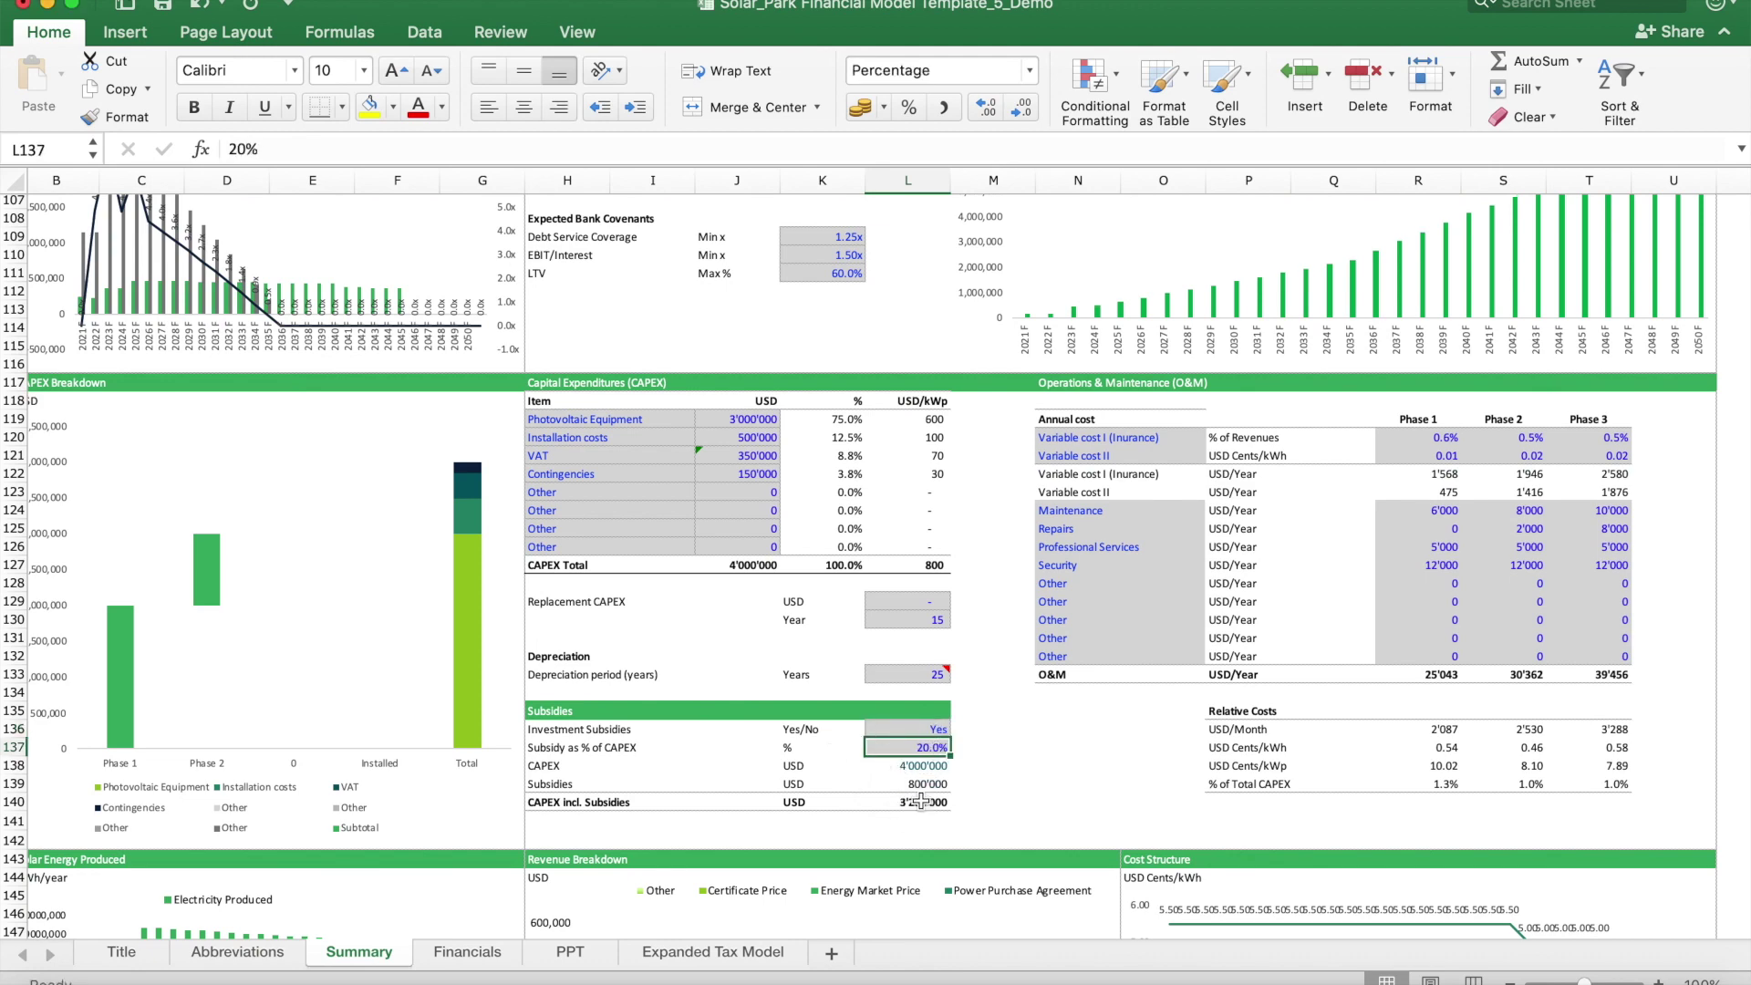
Step: Check the 800'000 Subsidies amount in Sources of Financing, then reopen the L136 Yes/No list
scroll(864, 359, "up", 1)
scroll(865, 359, "up", 10)
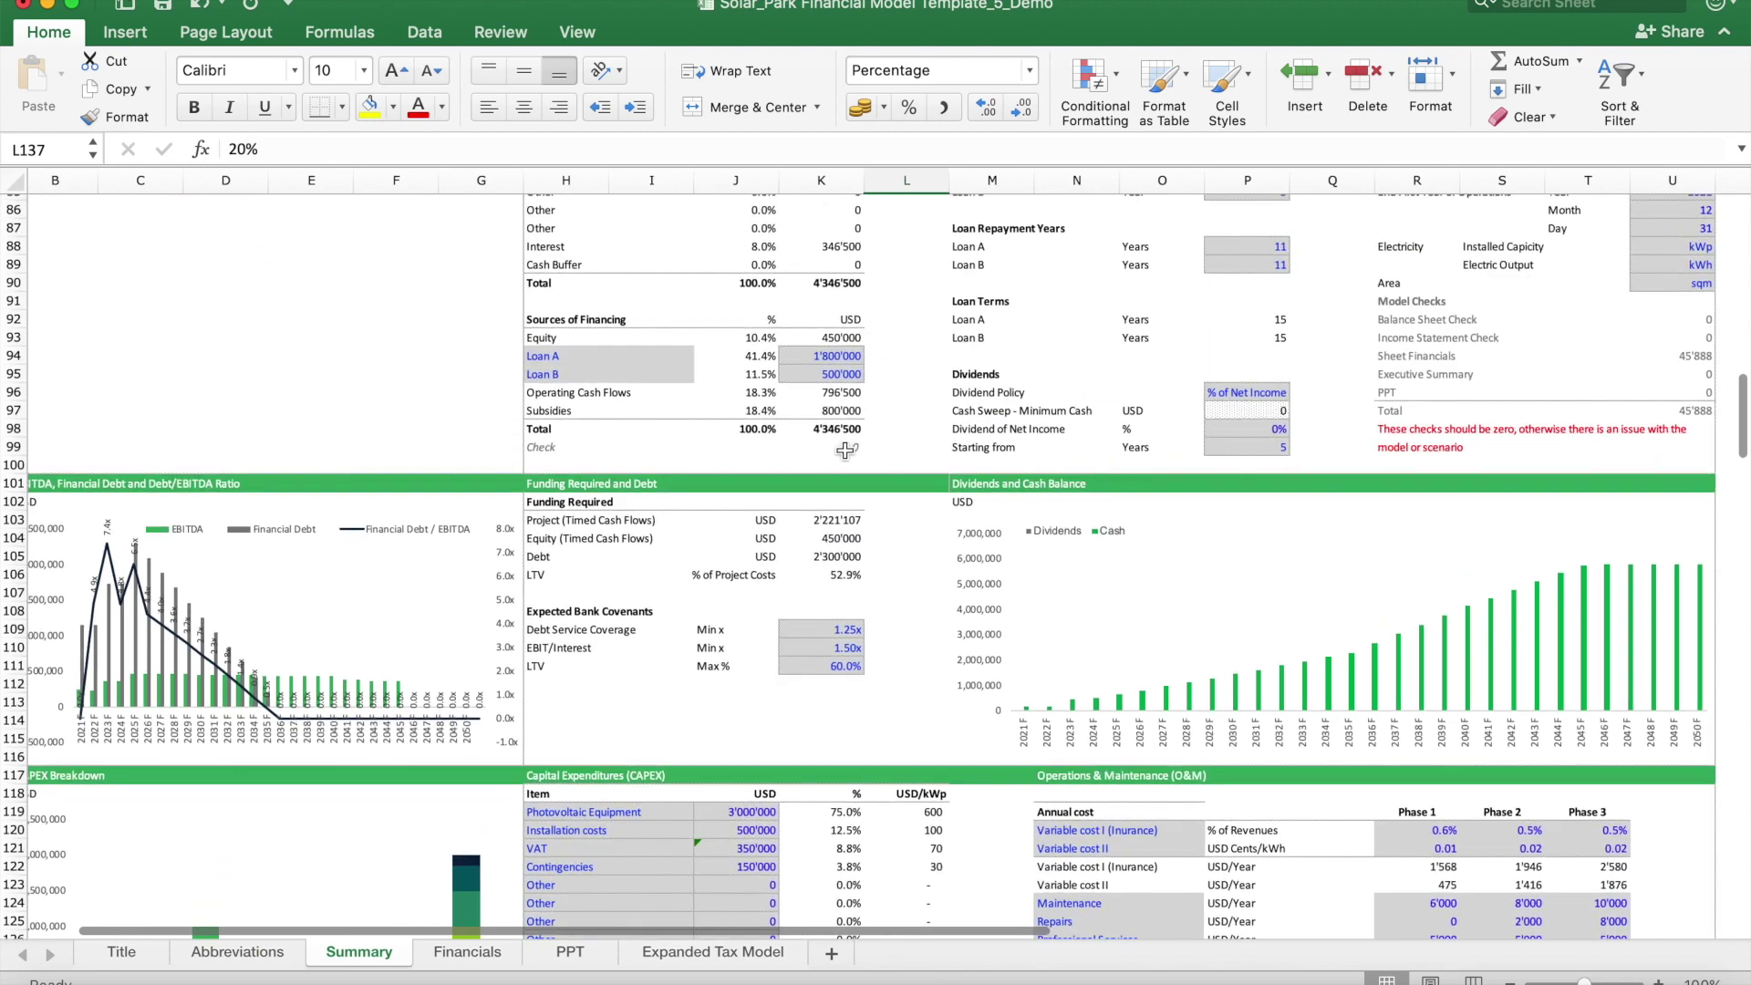
left_click(824, 413)
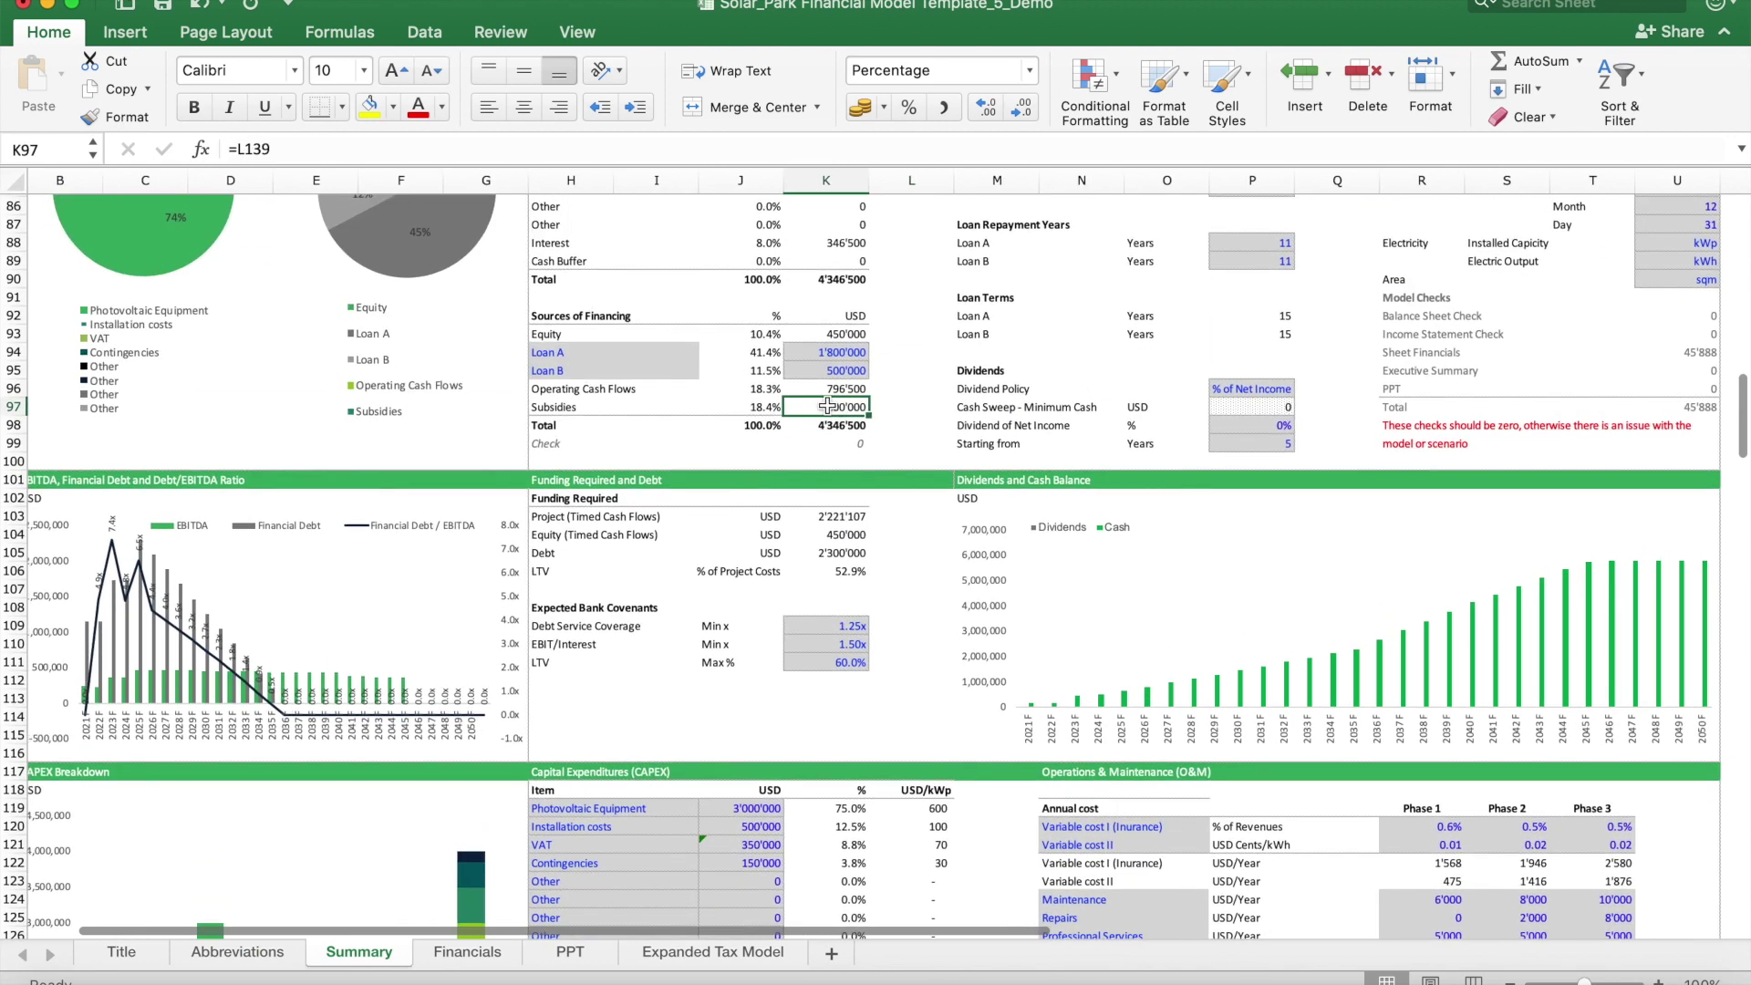
scroll(903, 763, "down", 10)
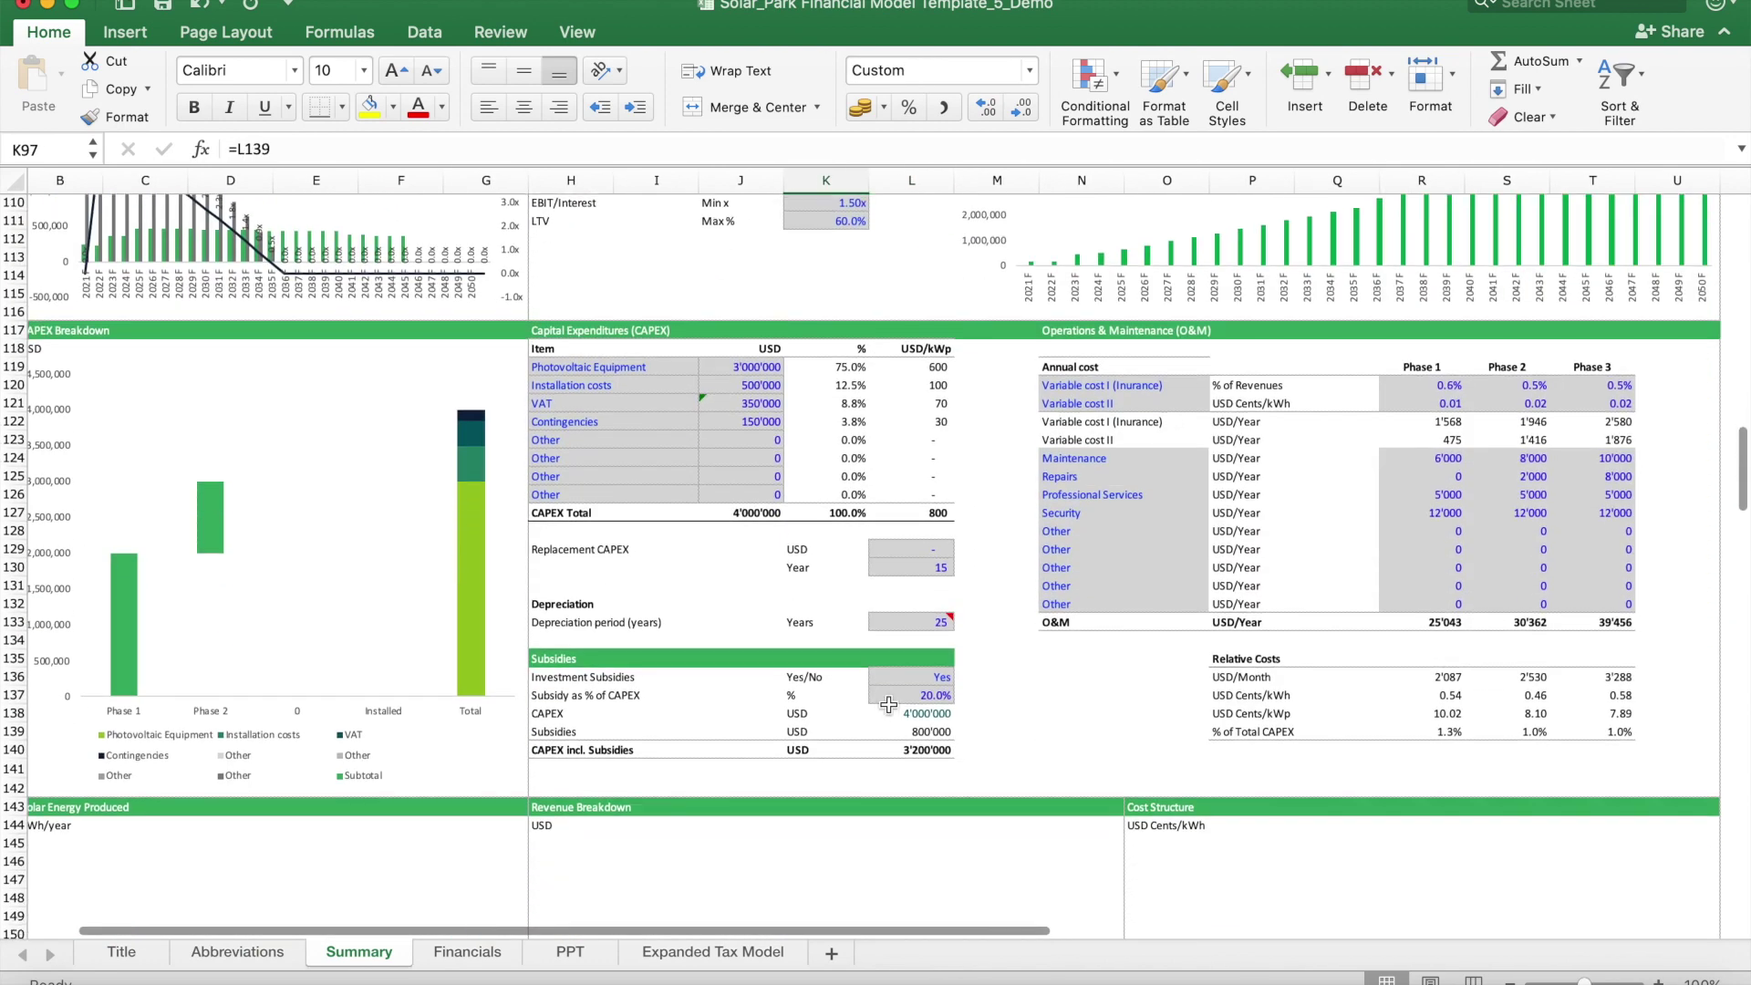
left_click(939, 680)
left_click(962, 675)
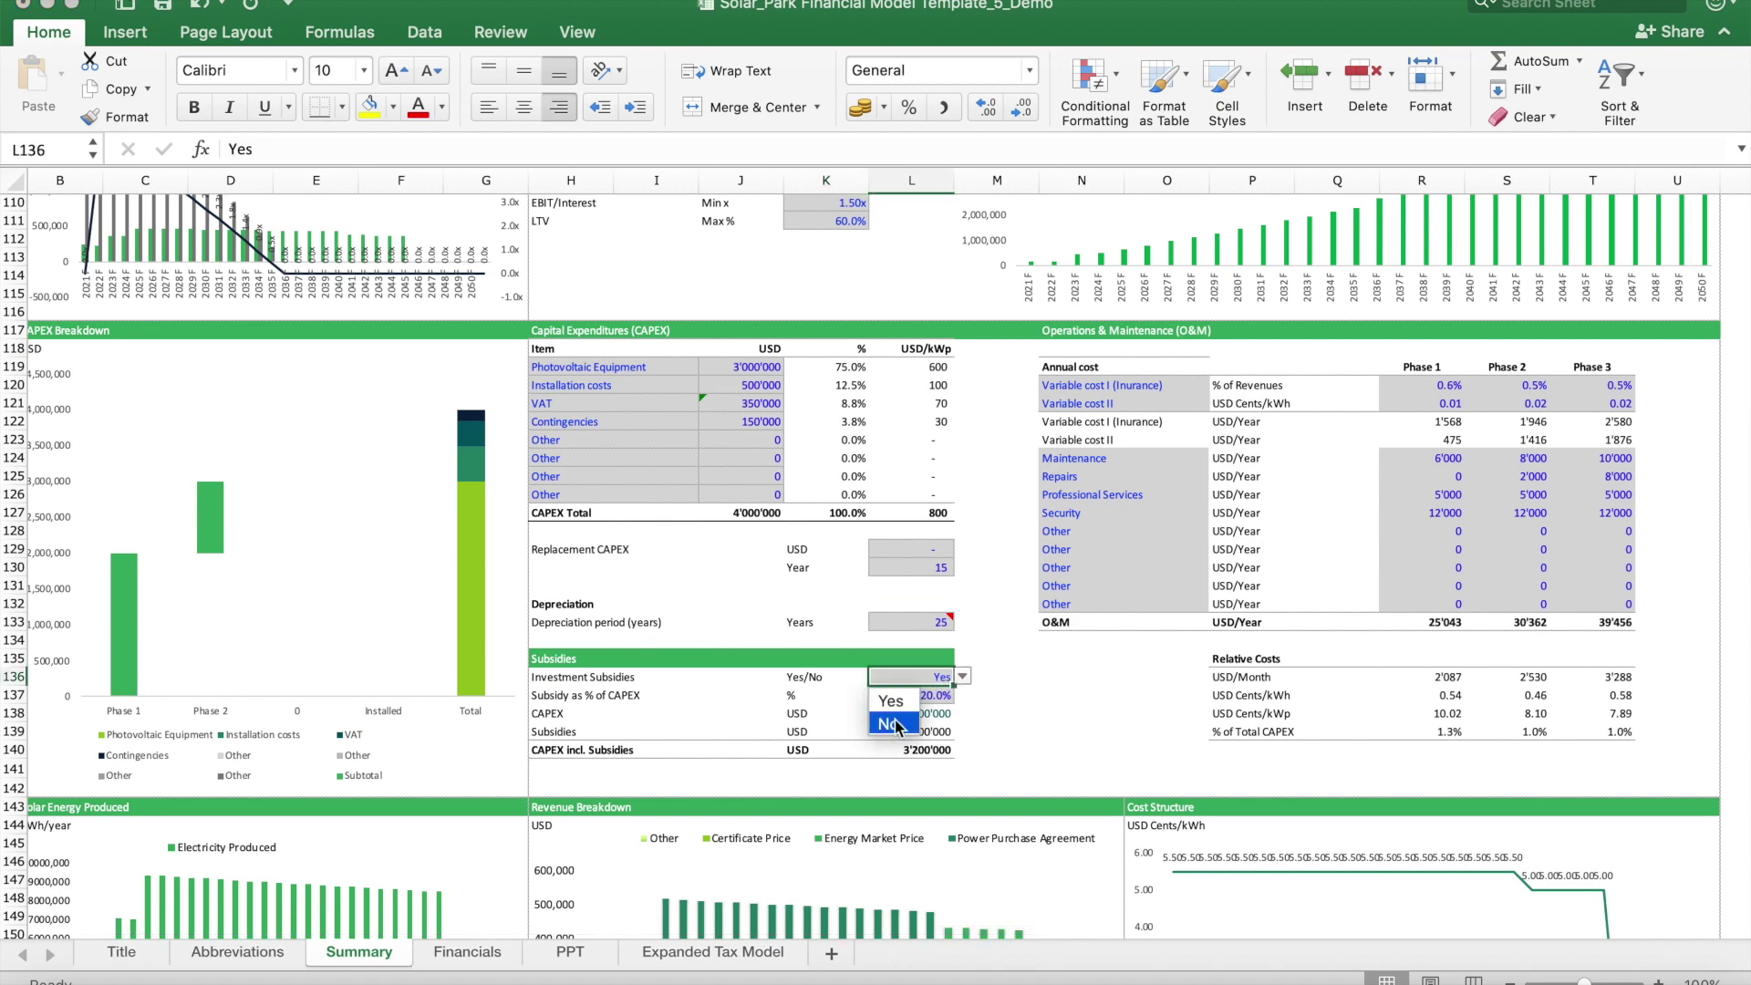
Step: Inspect the Operating Cash Flows (K96) and total uses (K90) formulas and the 2021–2022 EBITDA values
scroll(911, 377, "up", 15)
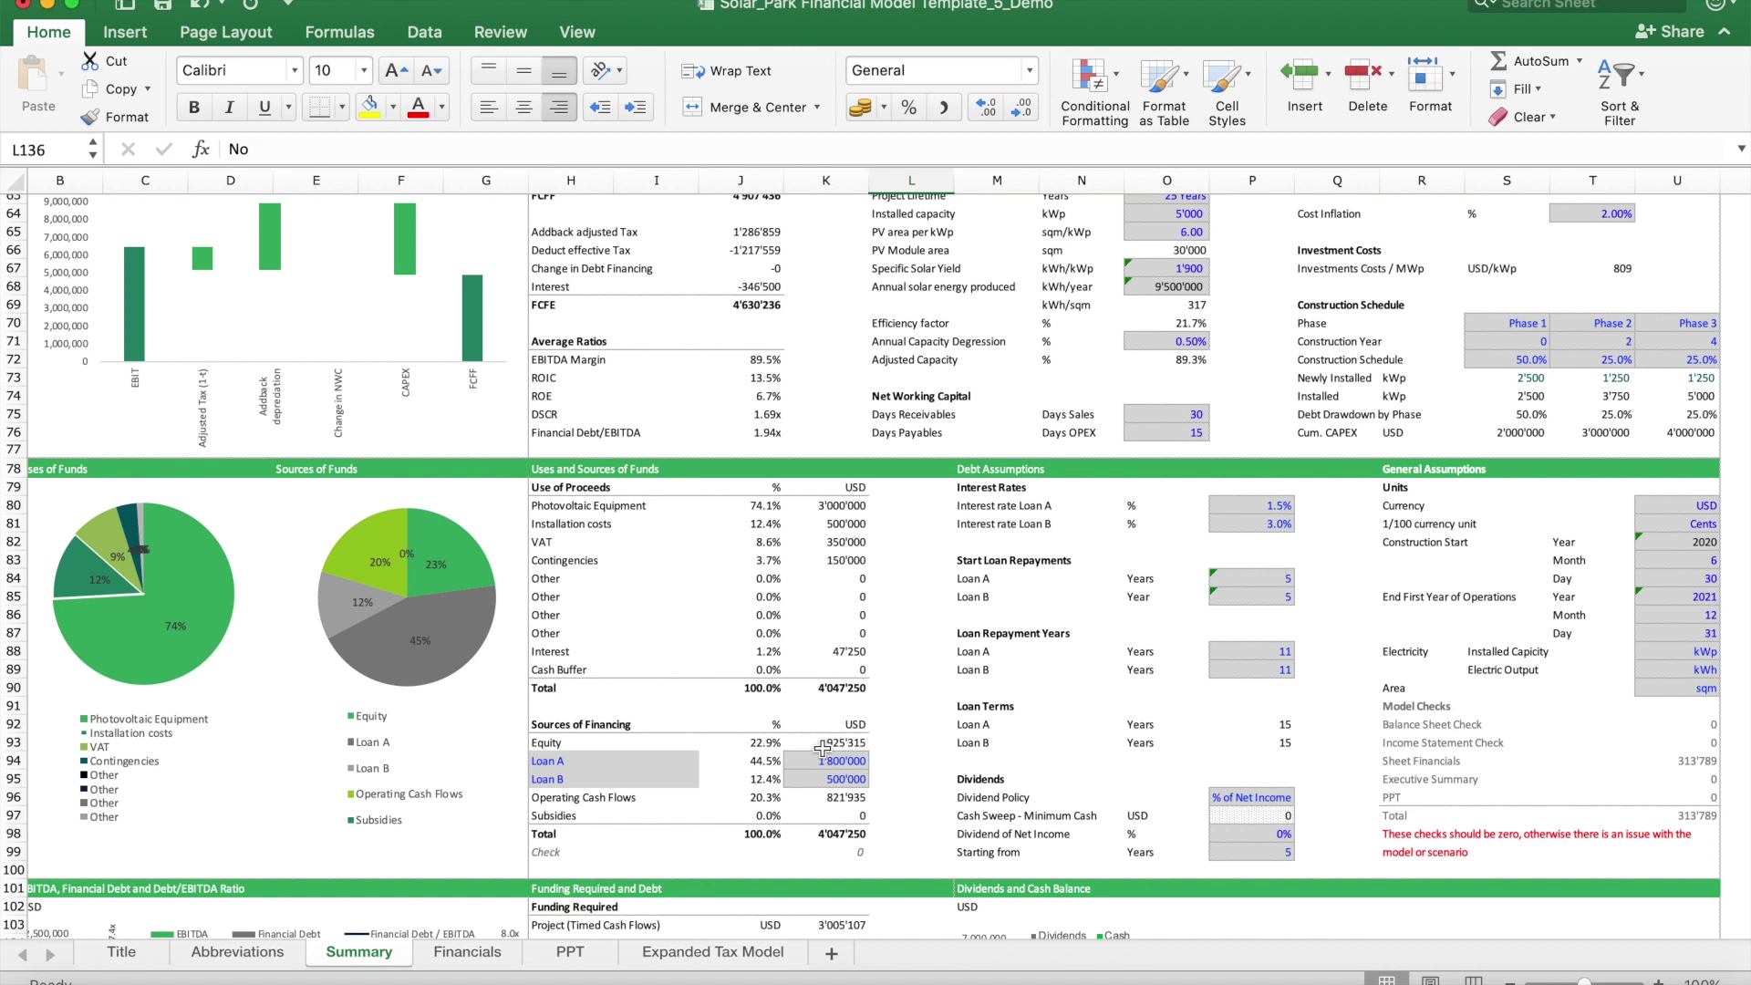
left_click(803, 798)
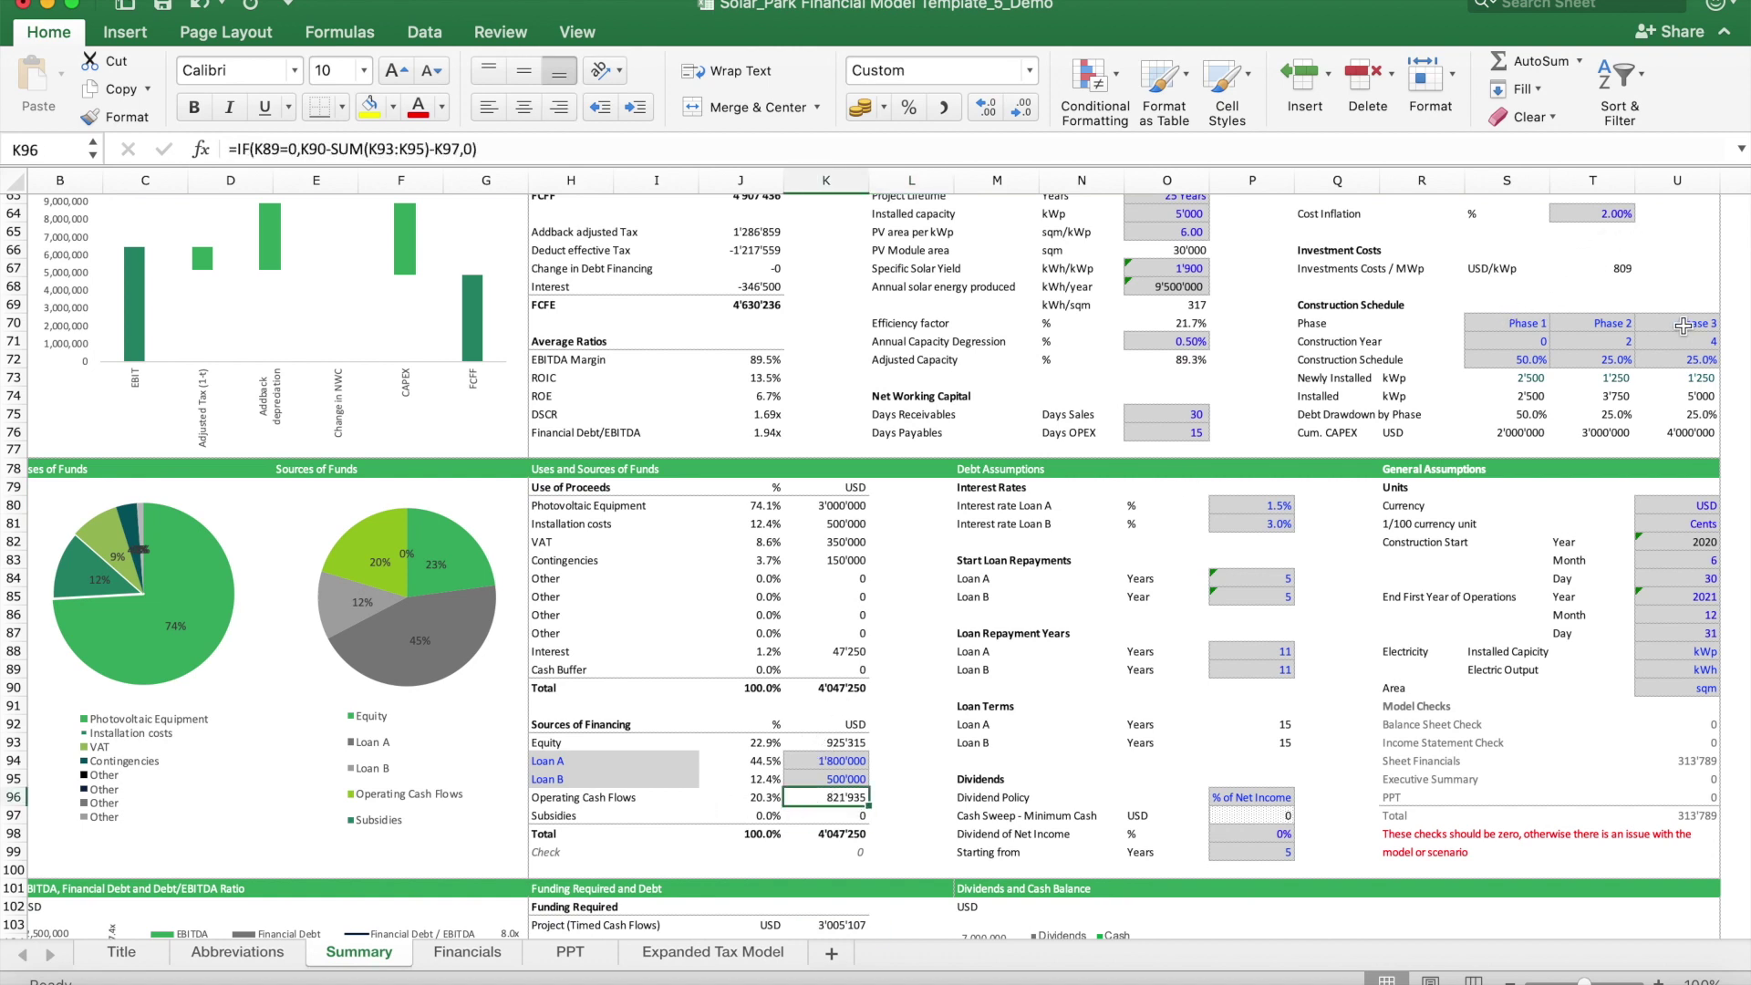
left_click(840, 690)
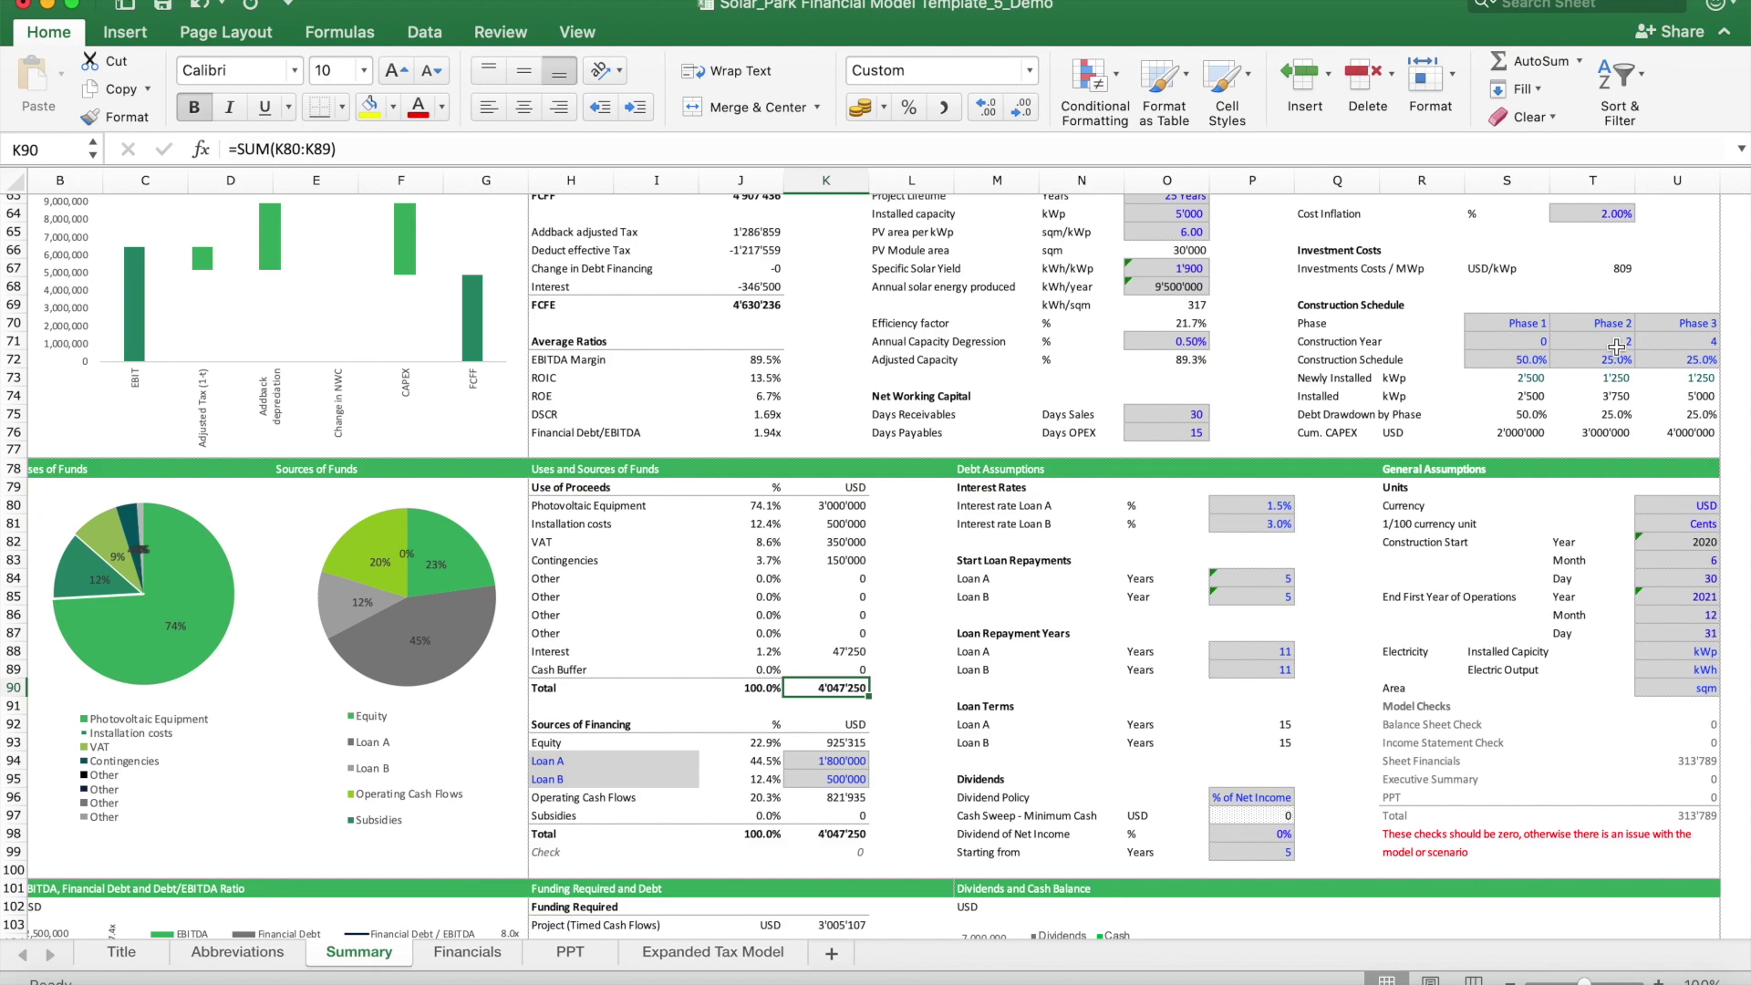
scroll(1616, 346, "up", 15)
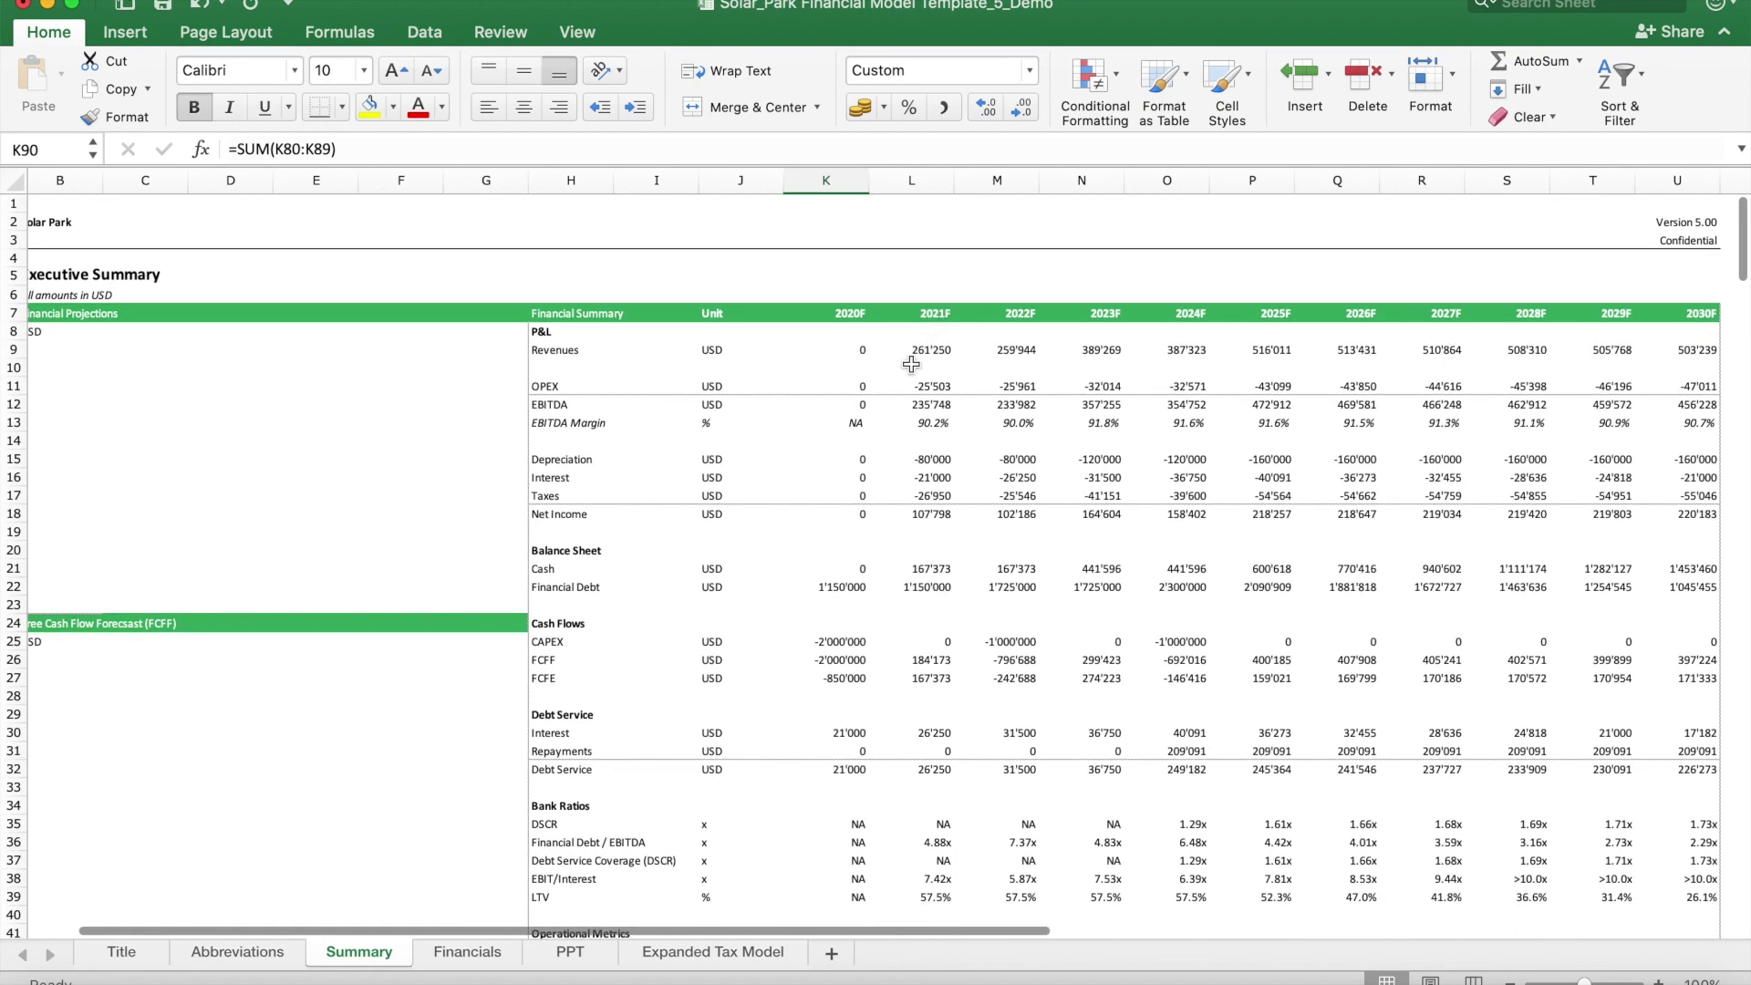
left_click(919, 410)
left_click_drag(983, 411, 1026, 407)
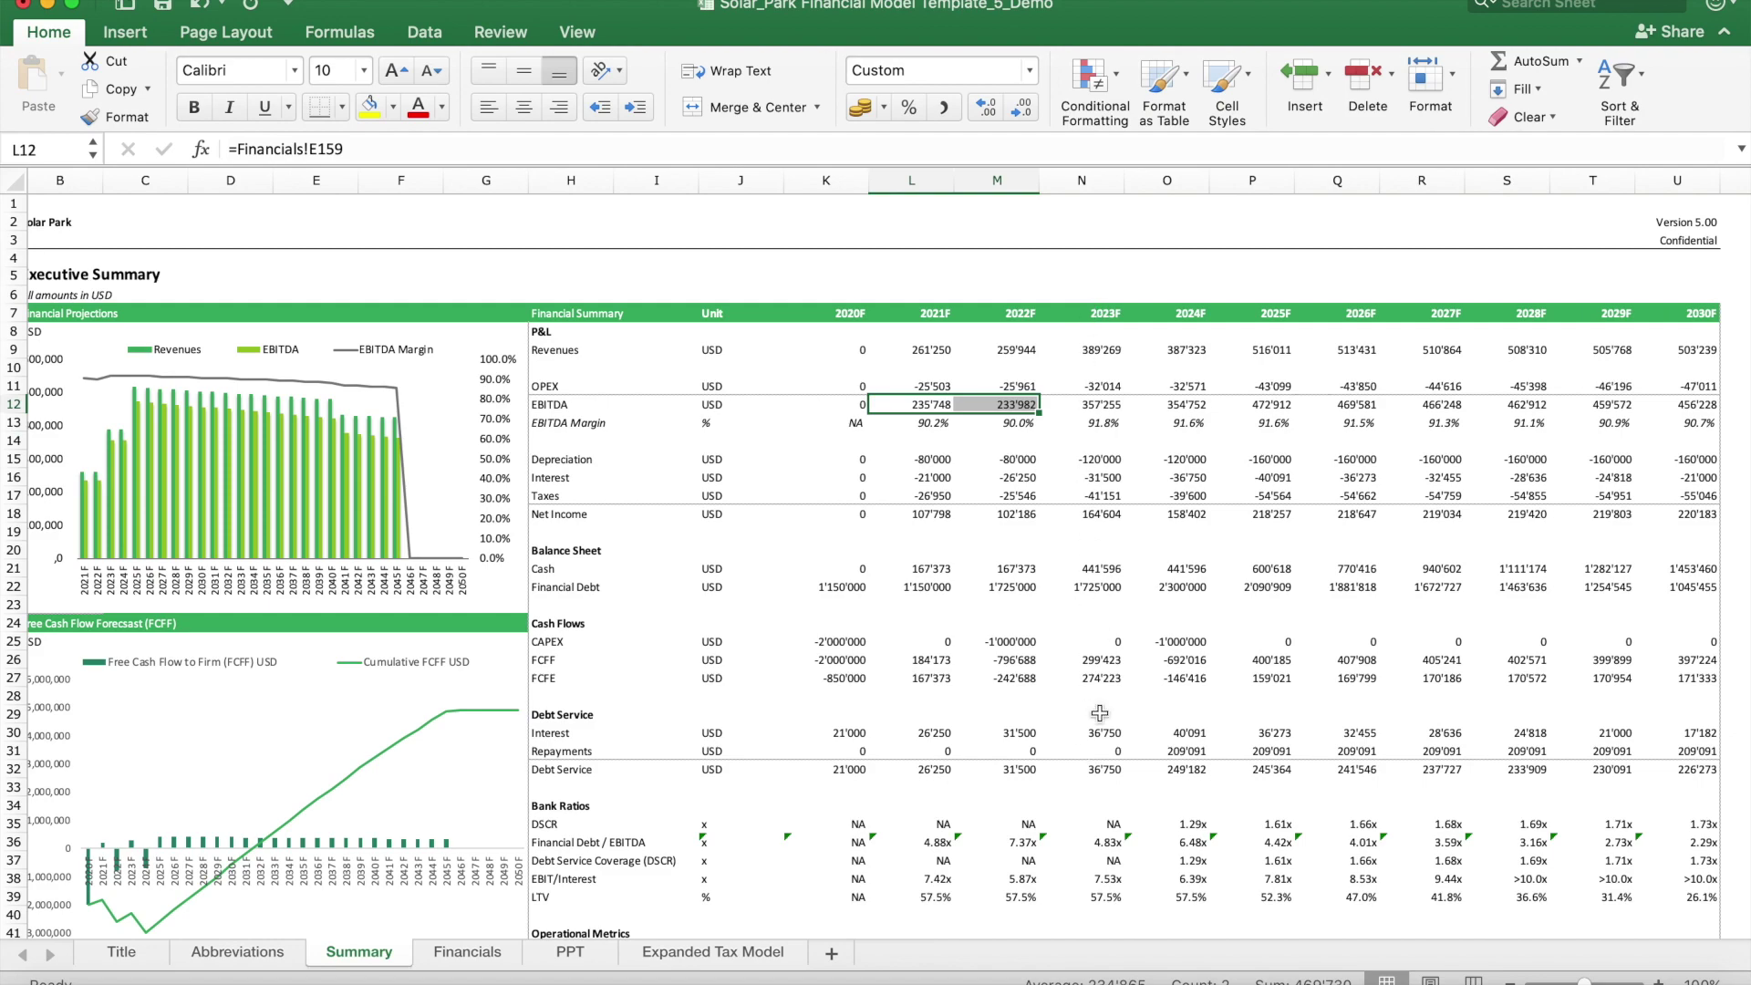
Step: Recheck K96 and inspect the Equity funding formula in K93, now 925'315
scroll(1099, 759, "down", 4)
scroll(1100, 759, "down", 20)
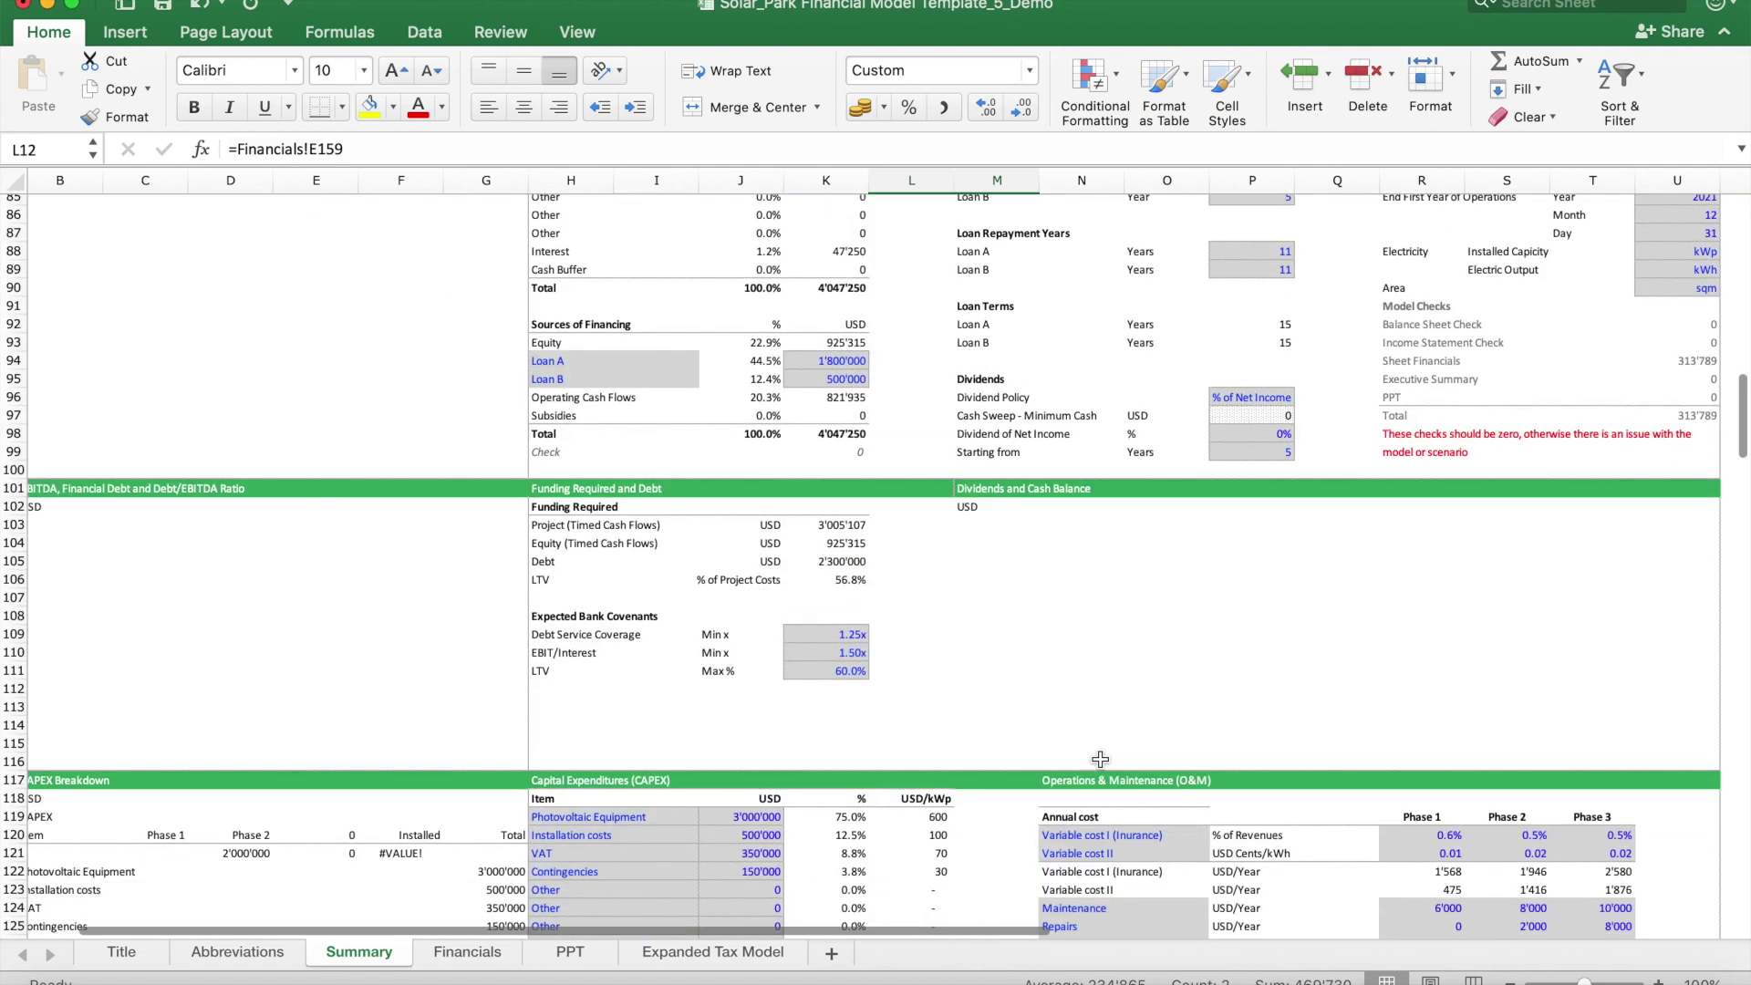
scroll(1100, 759, "up", 6)
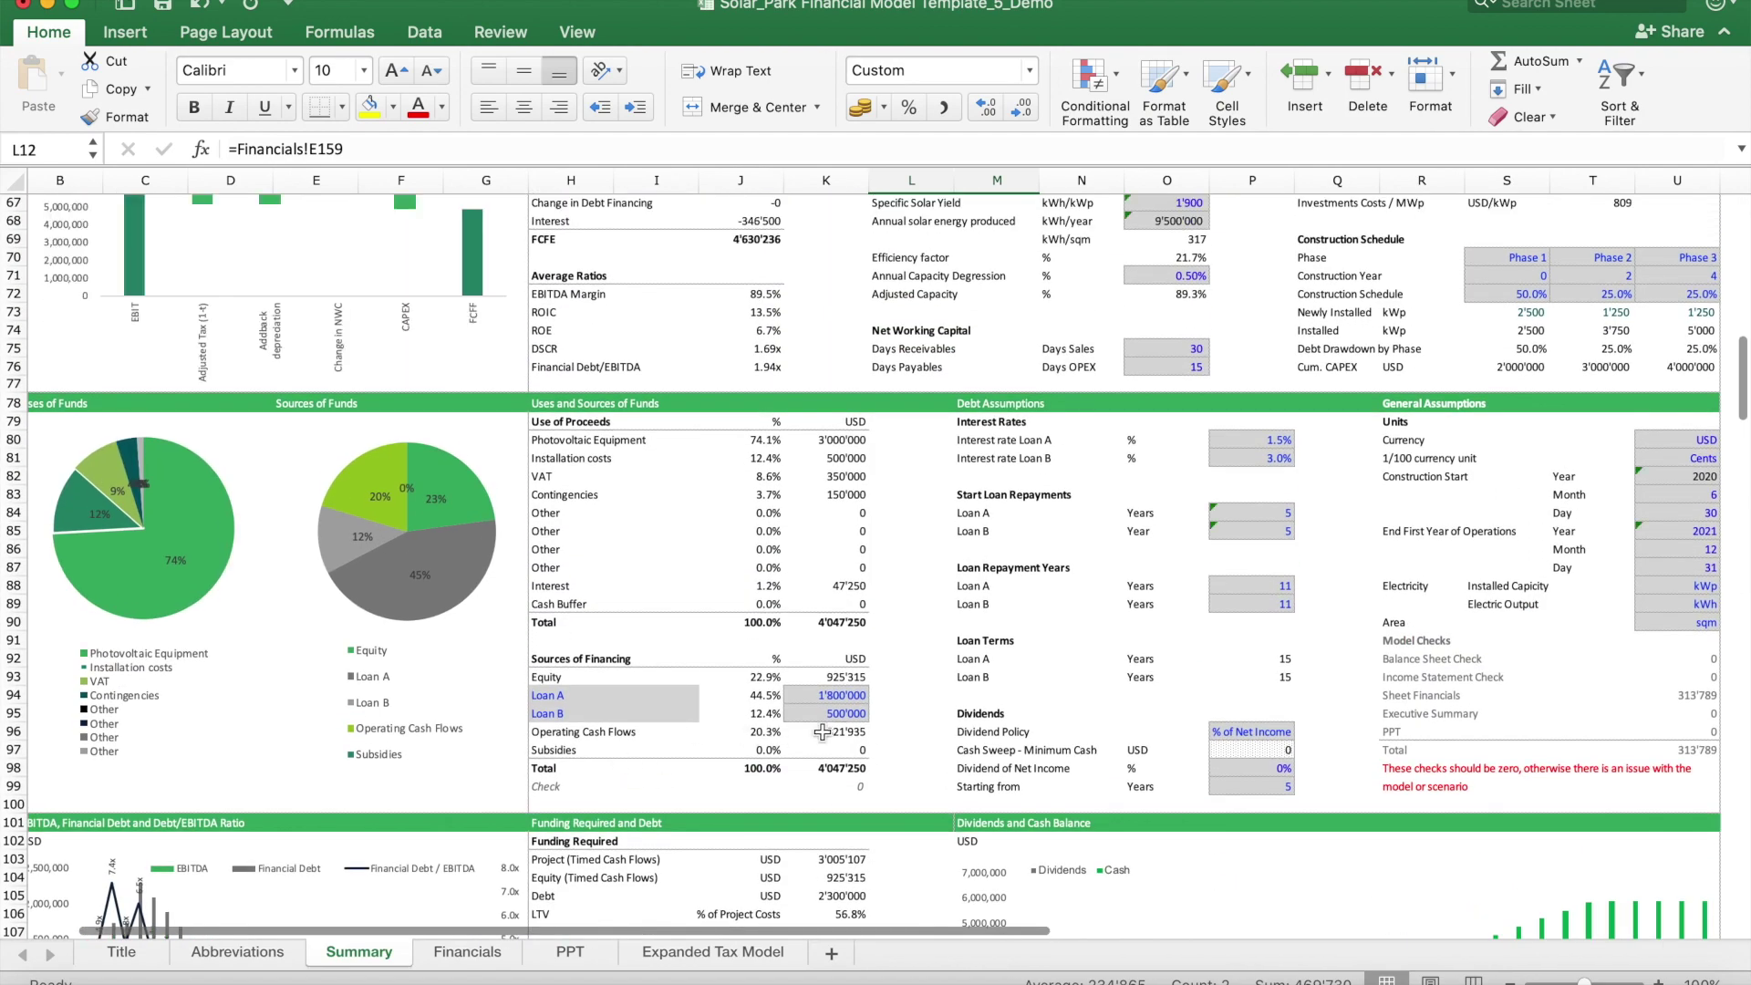
left_click(833, 731)
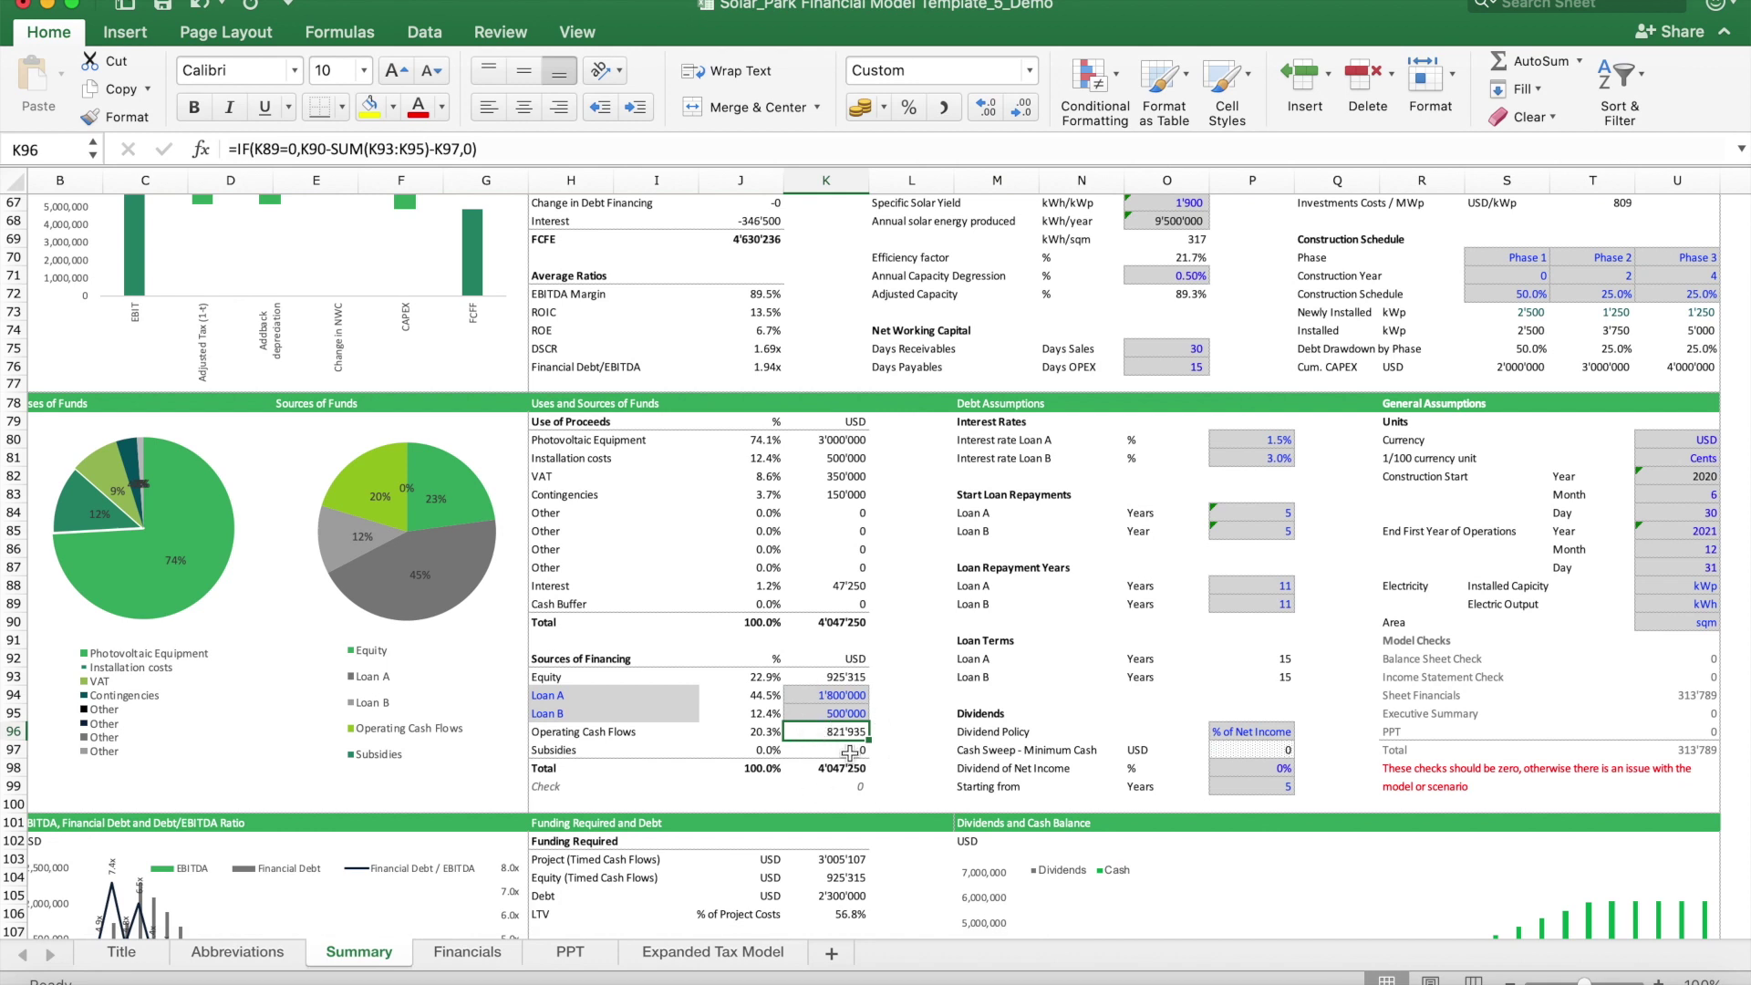
left_click(825, 677)
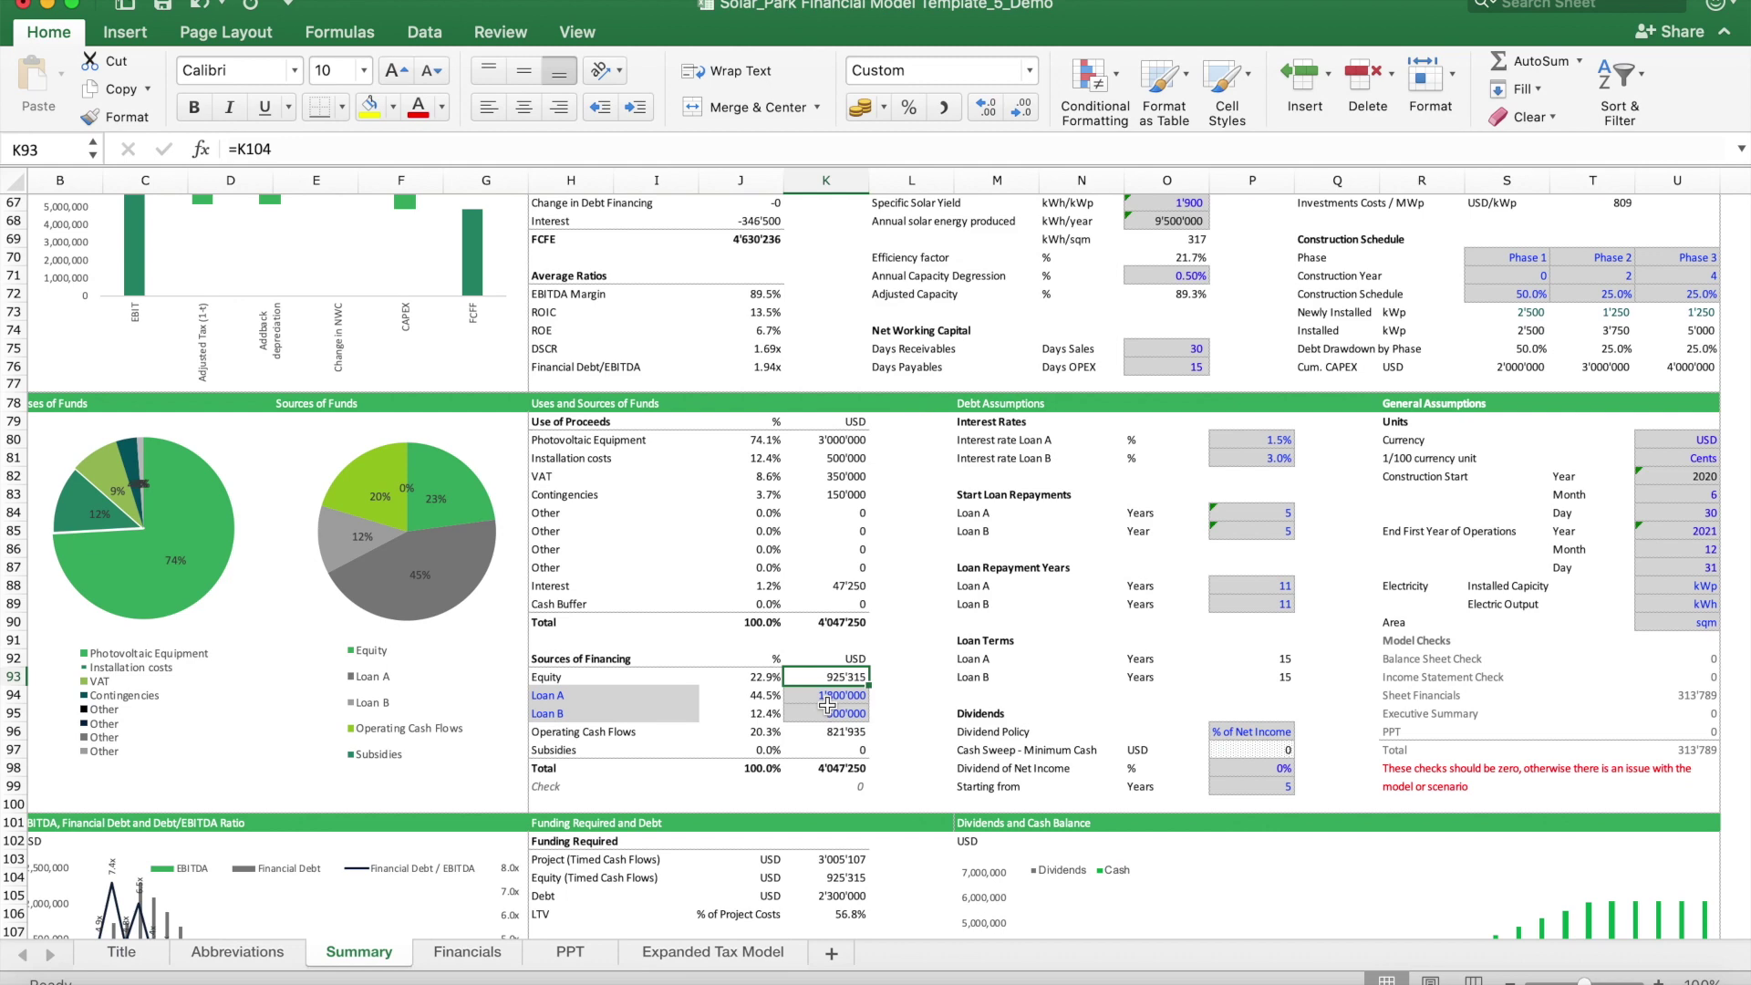
scroll(827, 705, "down", 9)
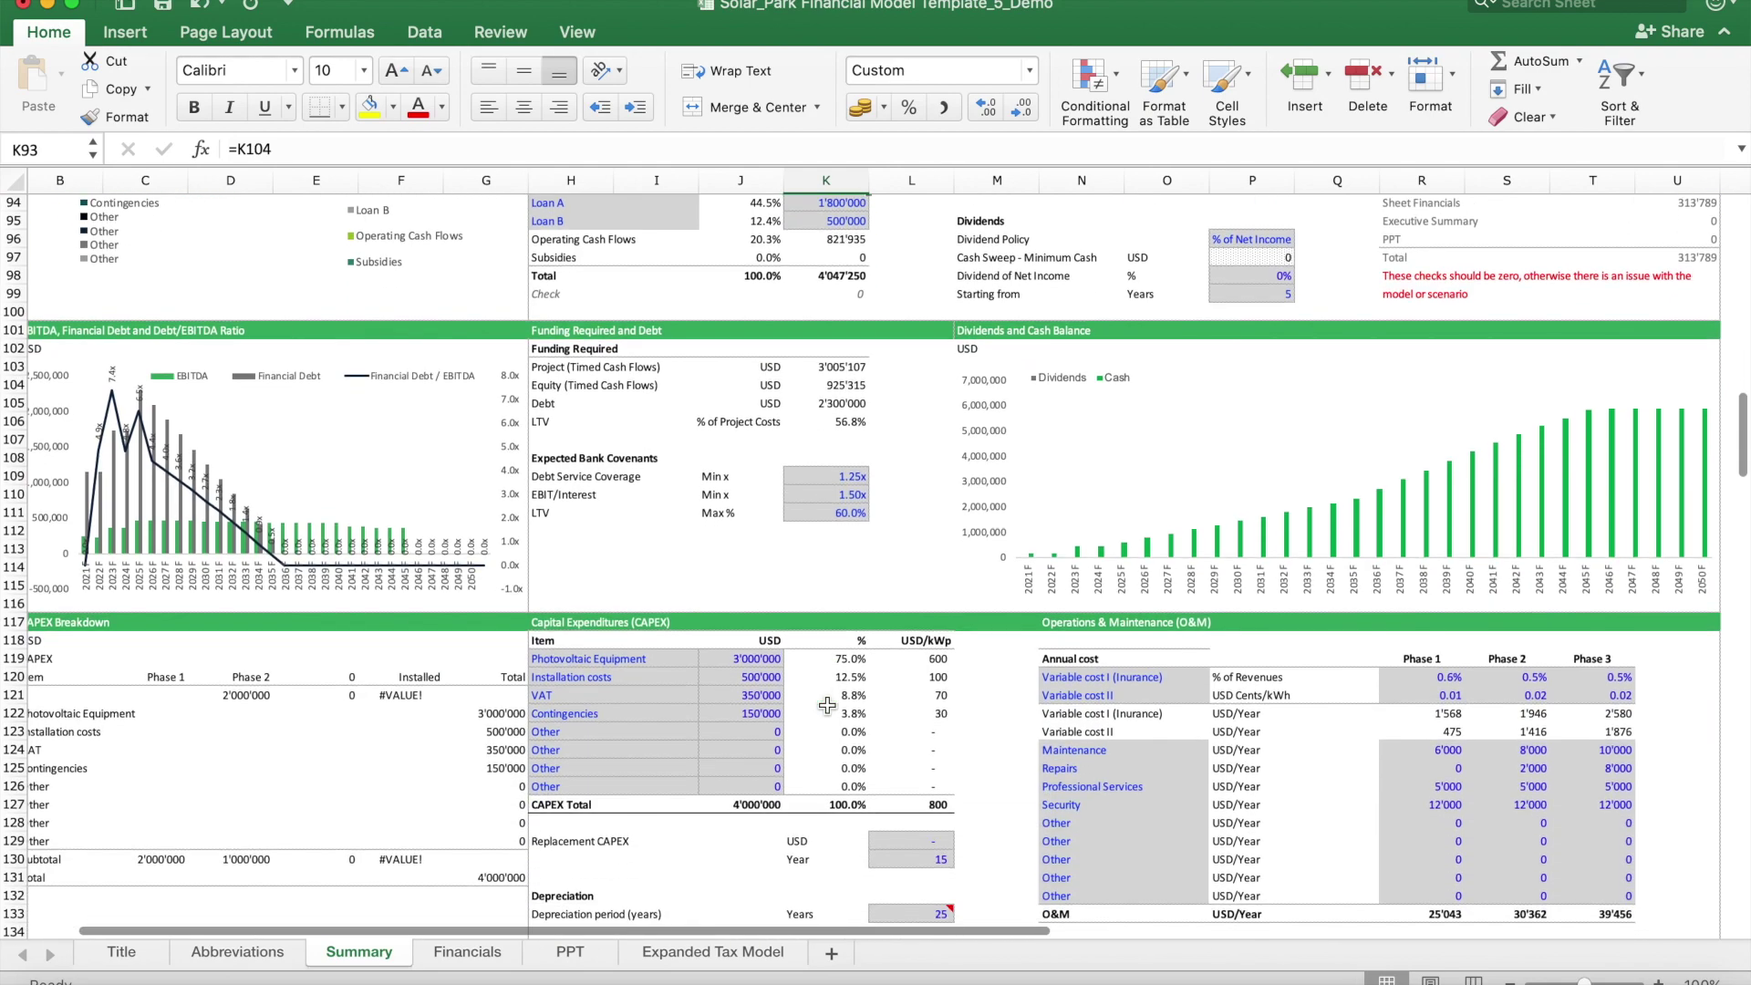
scroll(827, 705, "down", 20)
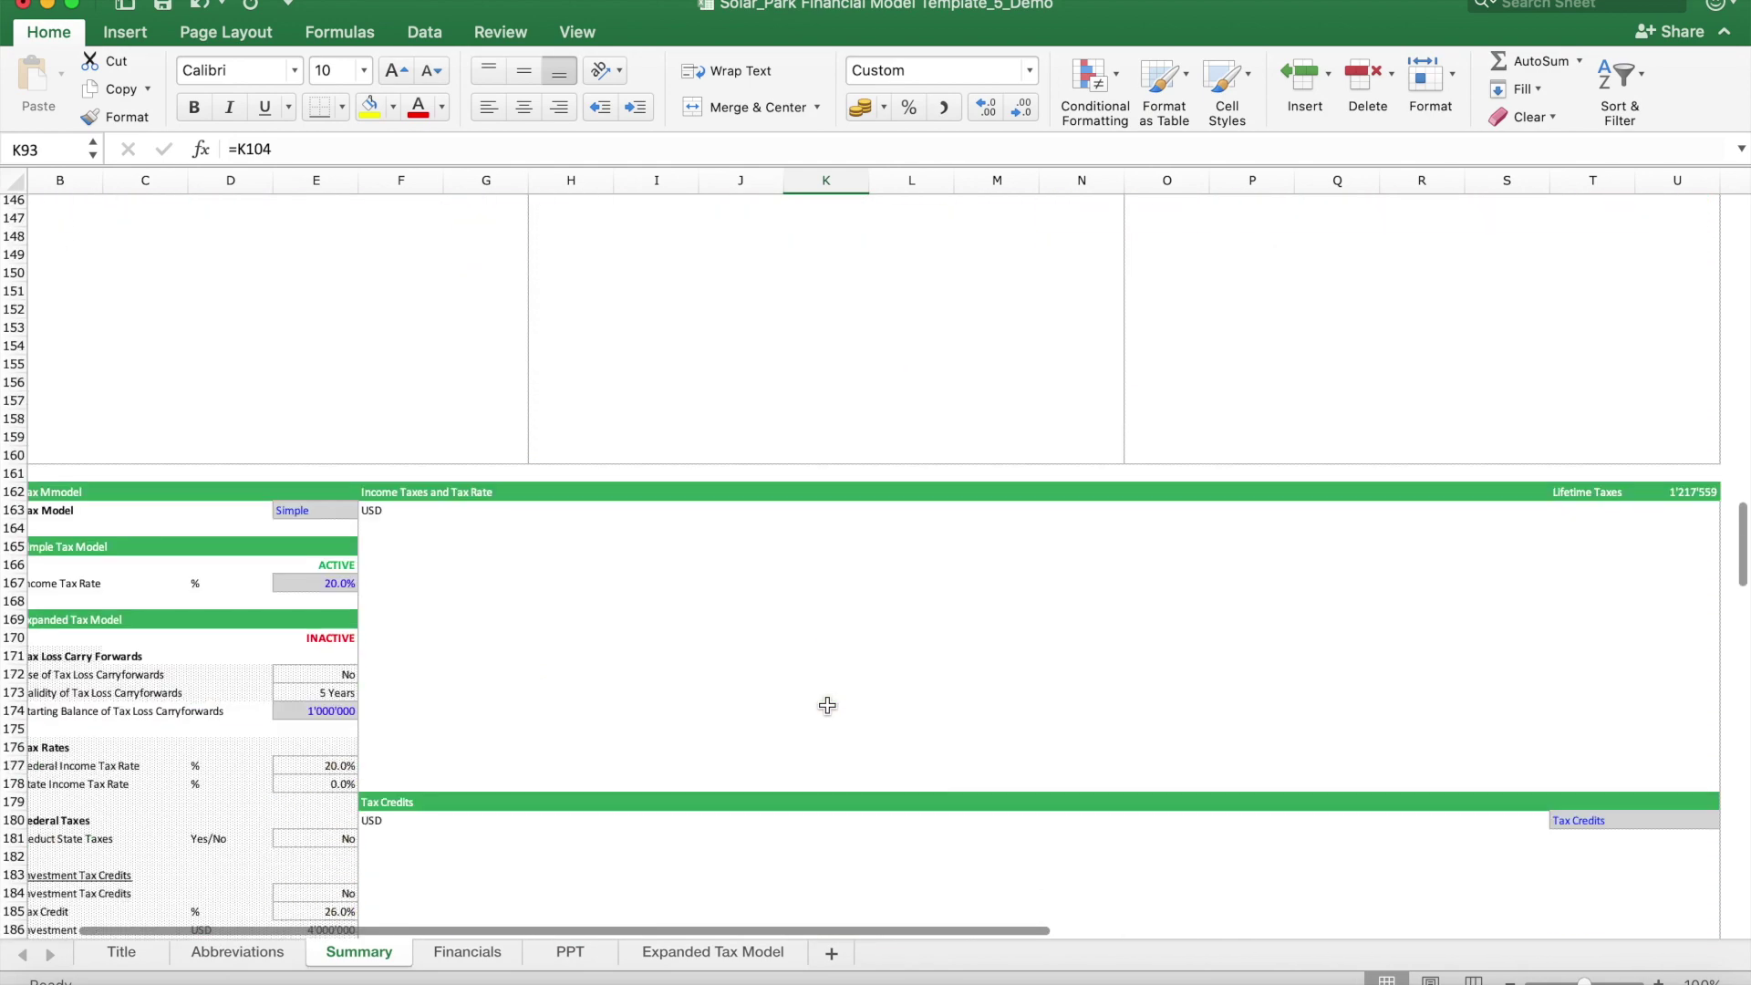
Step: Scroll through the Summary sheet's developer view
scroll(827, 705, "down", 16)
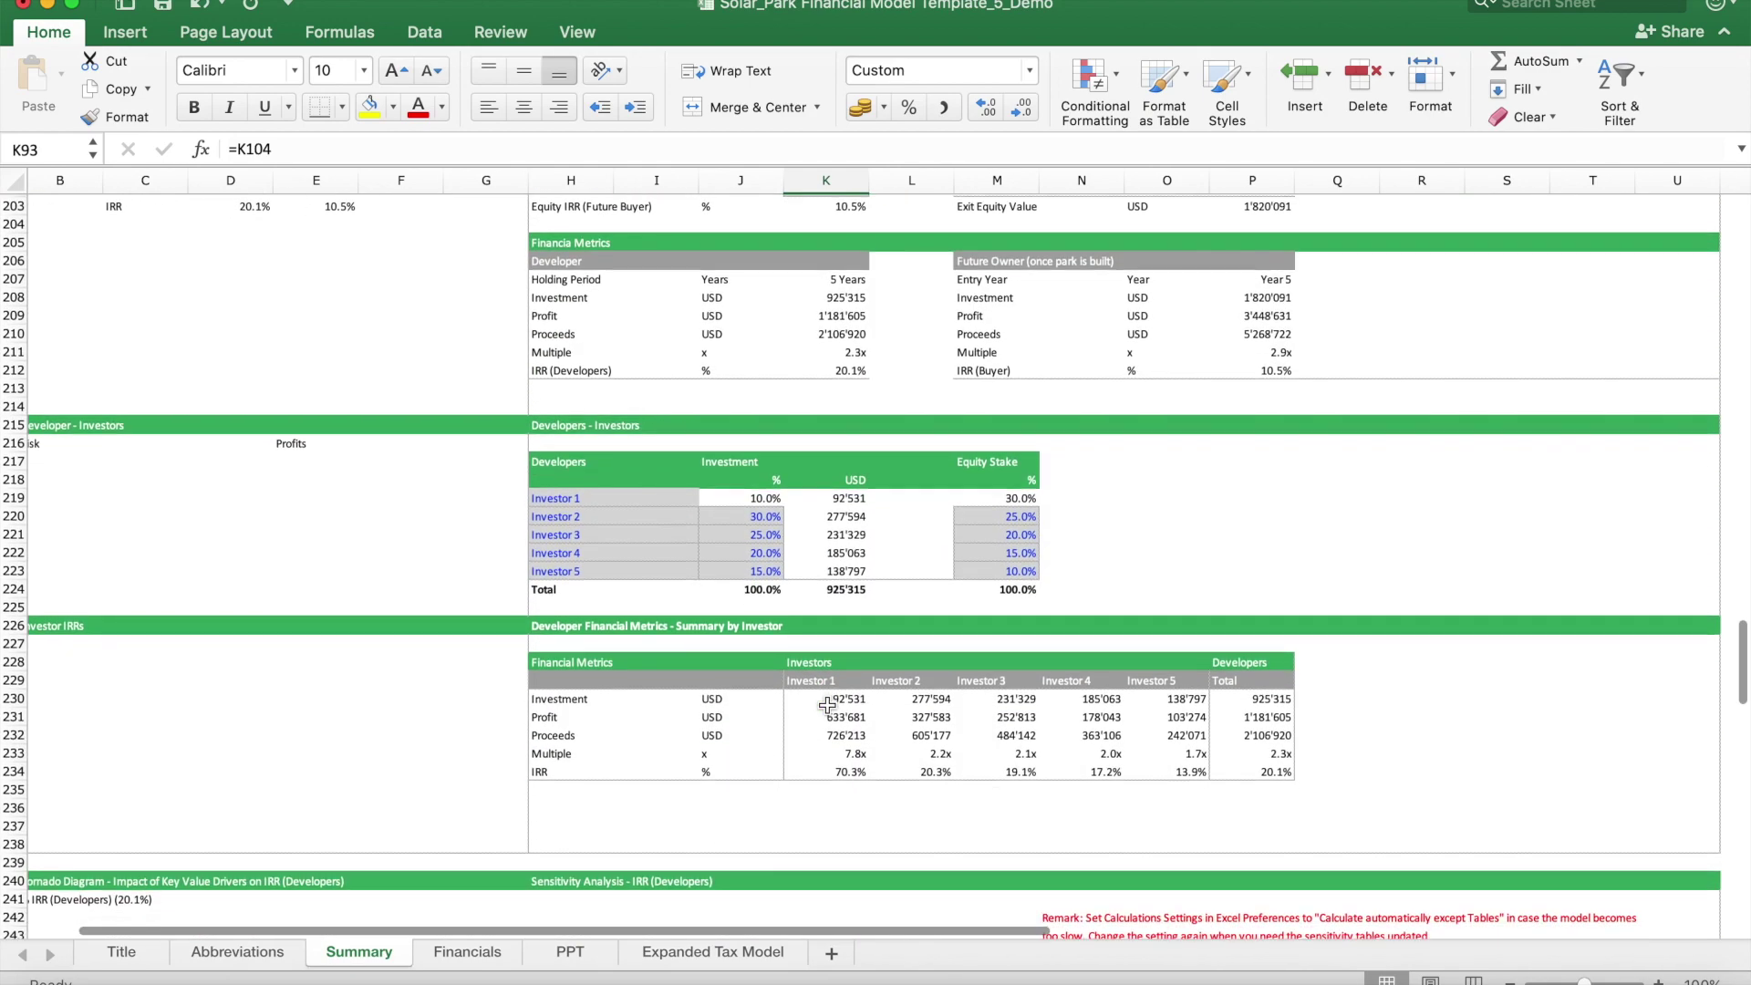
scroll(827, 705, "down", 5)
scroll(827, 705, "up", 14)
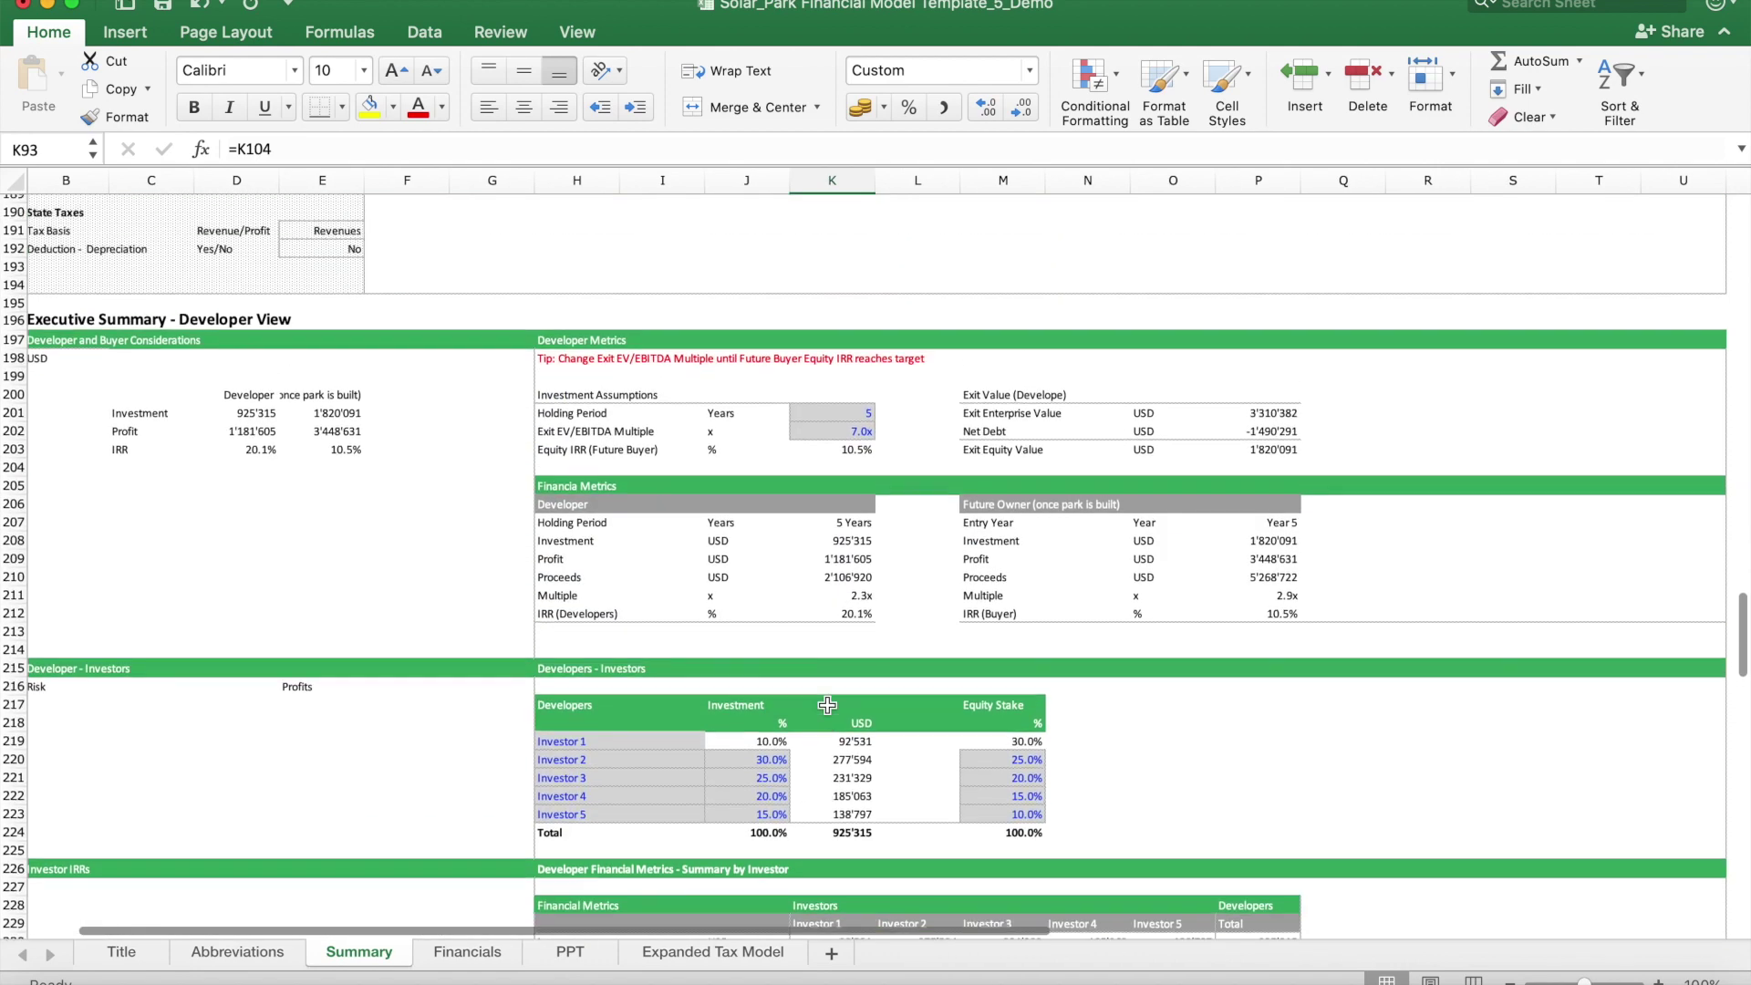
scroll(827, 705, "down", 3)
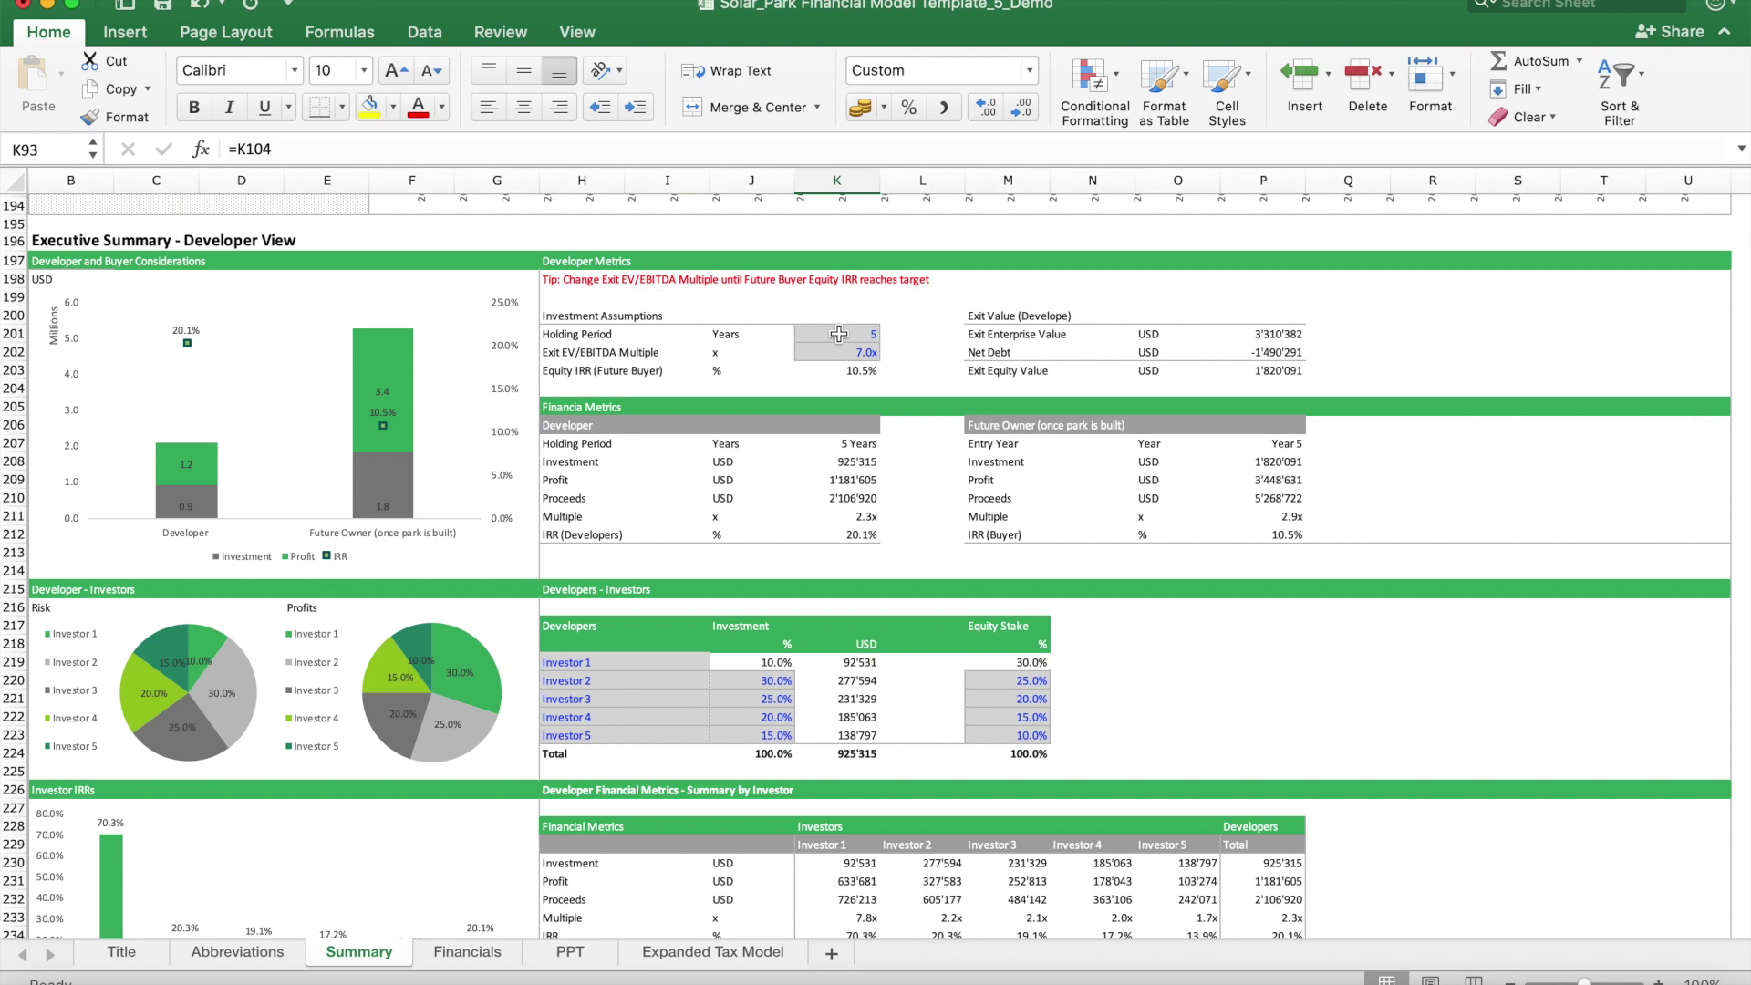
Step: On Financials, scroll down to the Developers section and select the 2020–2025 developer FCFE
left_click(469, 951)
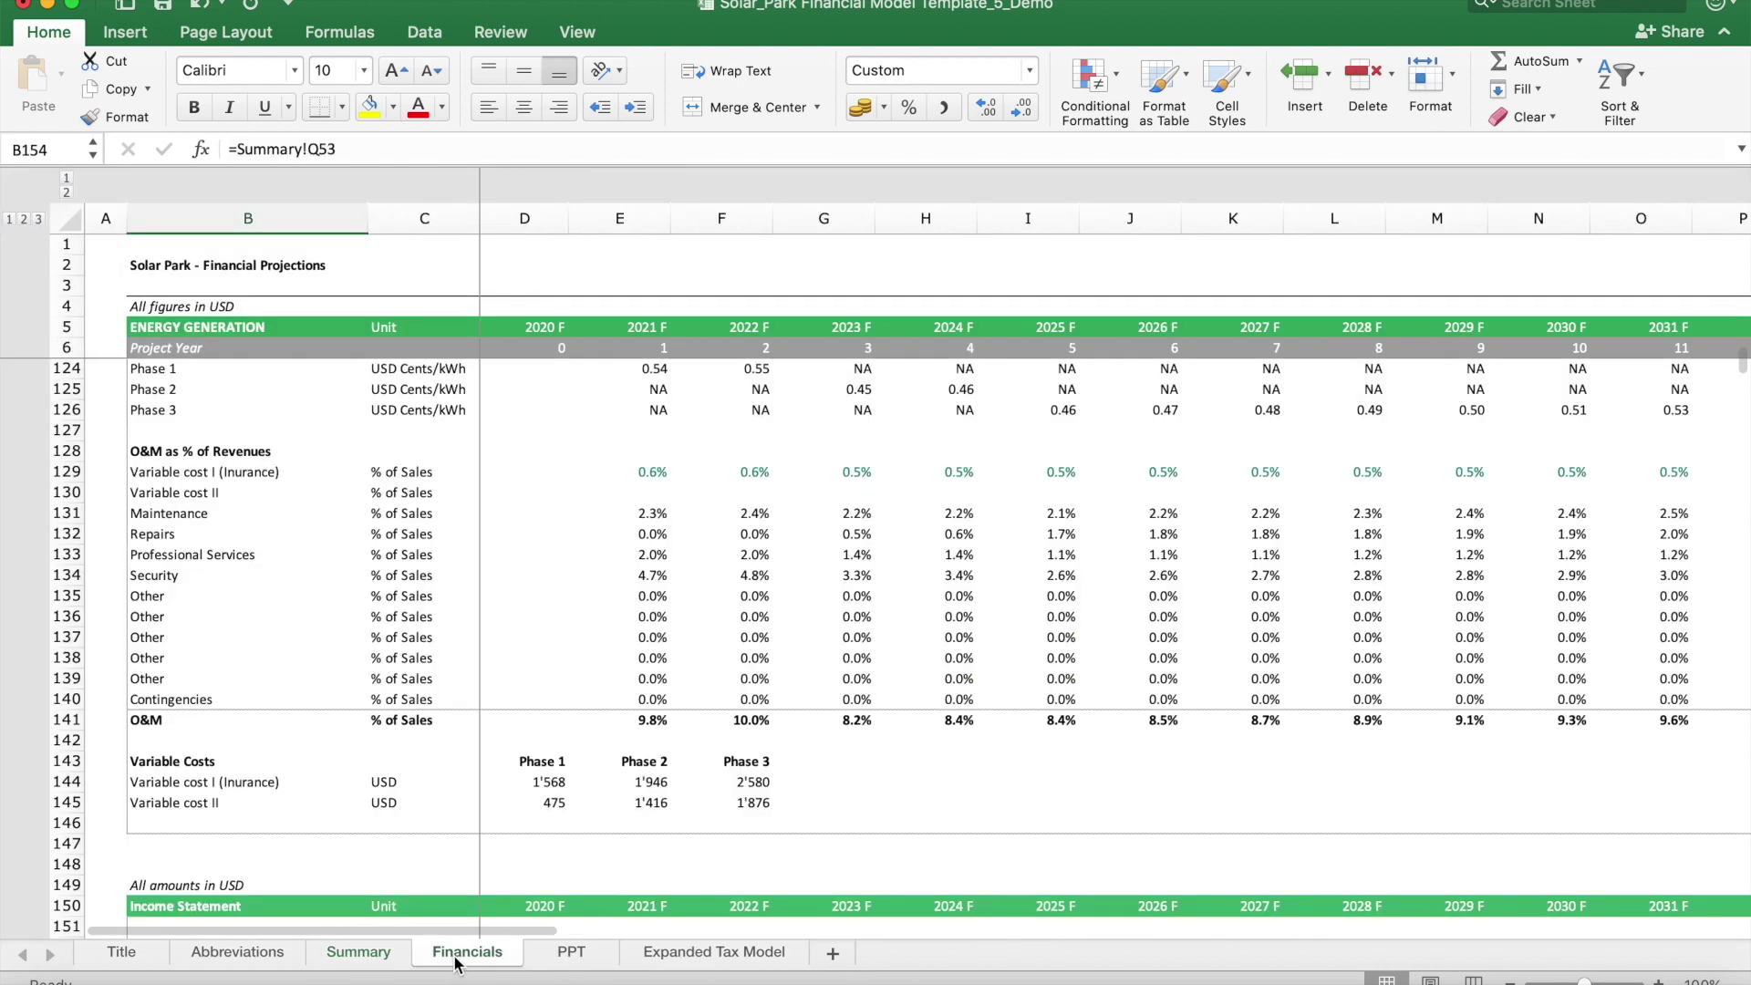
scroll(641, 760, "down", 10)
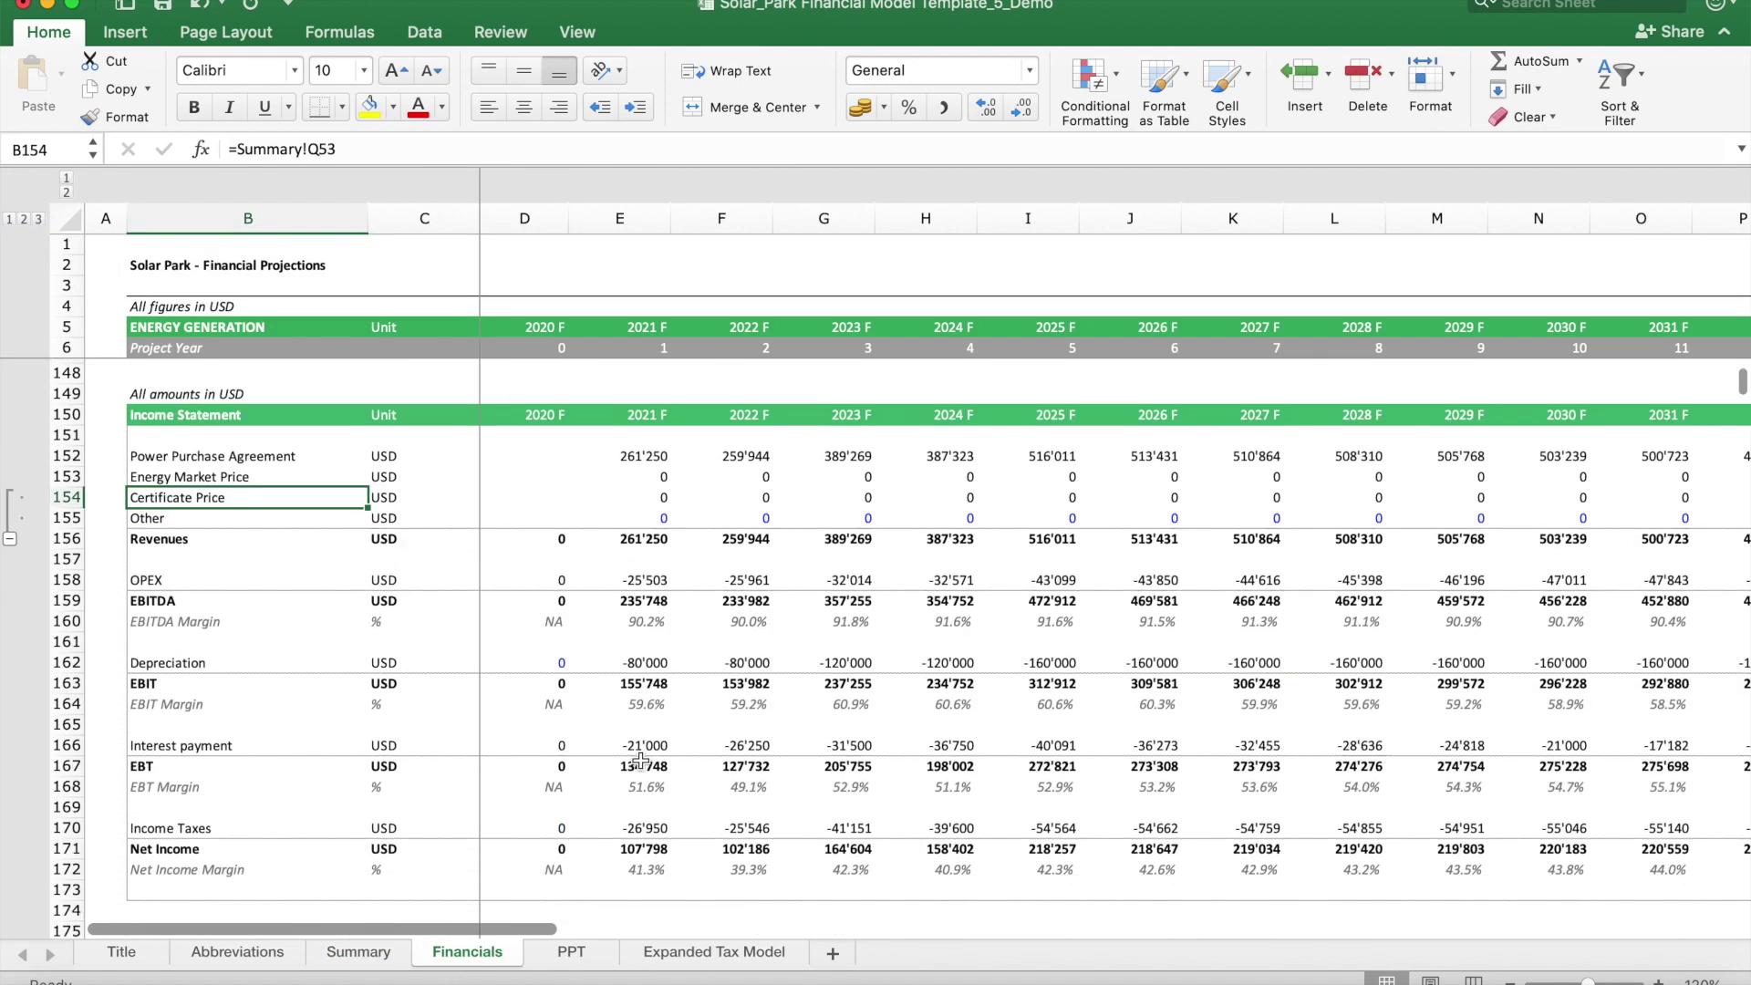
scroll(641, 759, "down", 16)
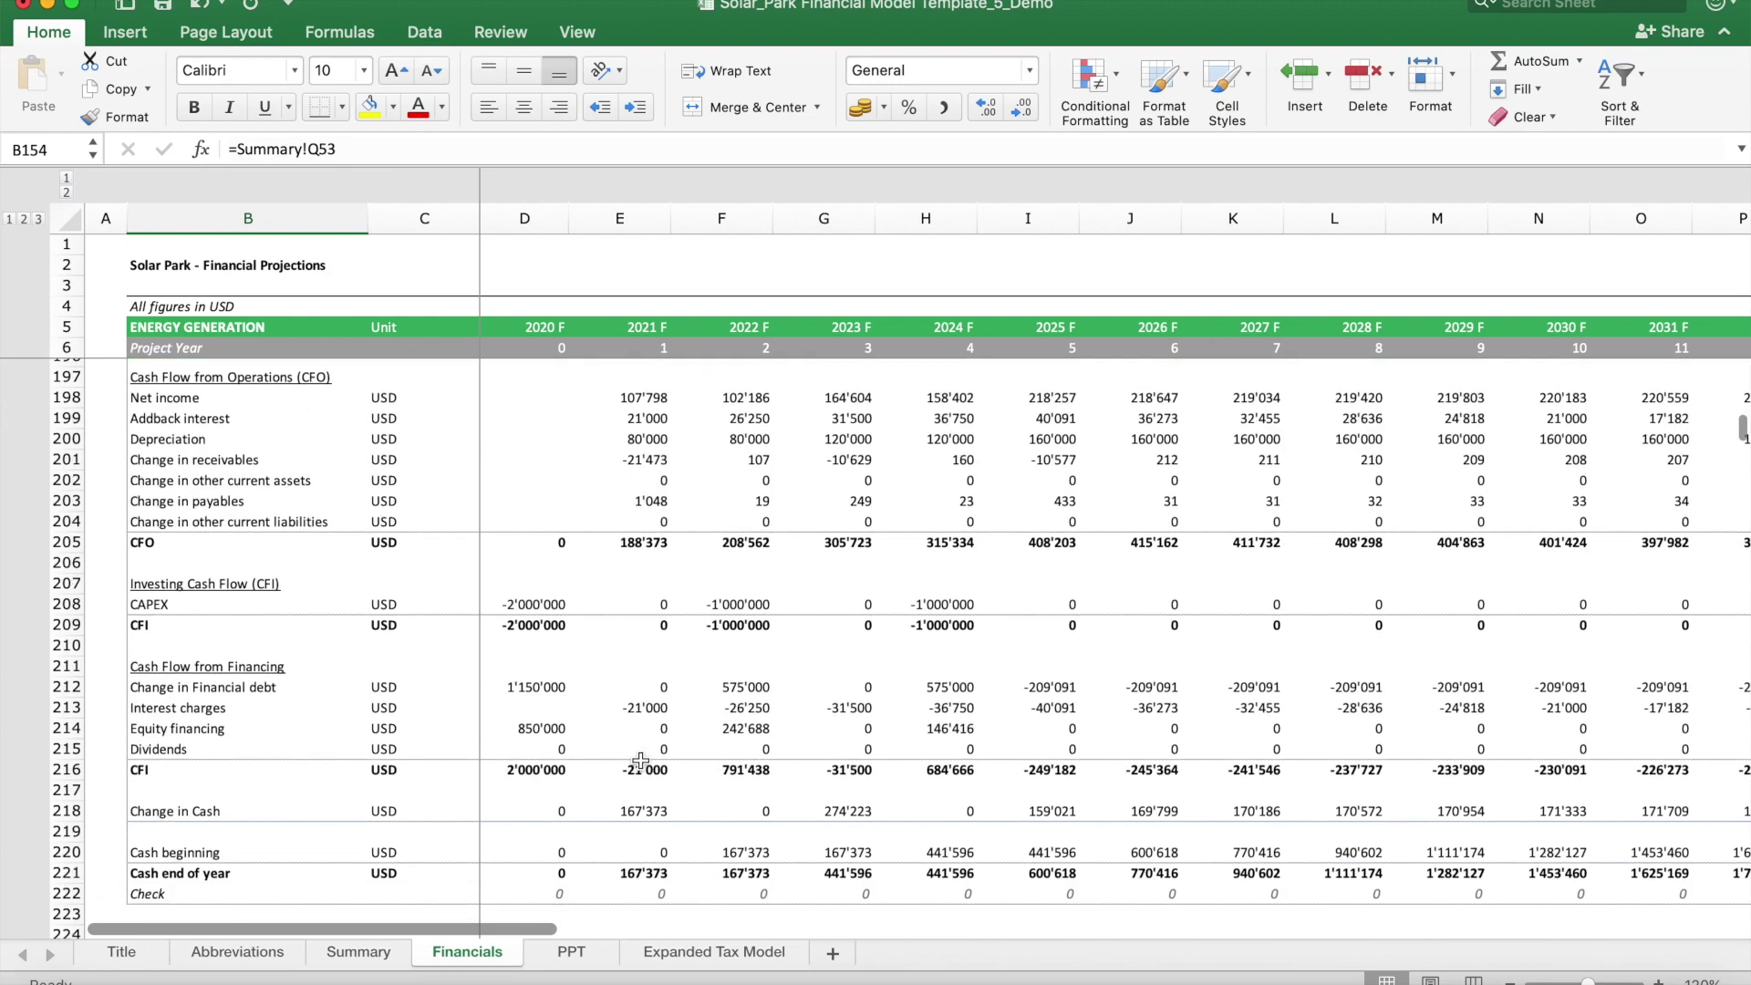
scroll(641, 759, "down", 10)
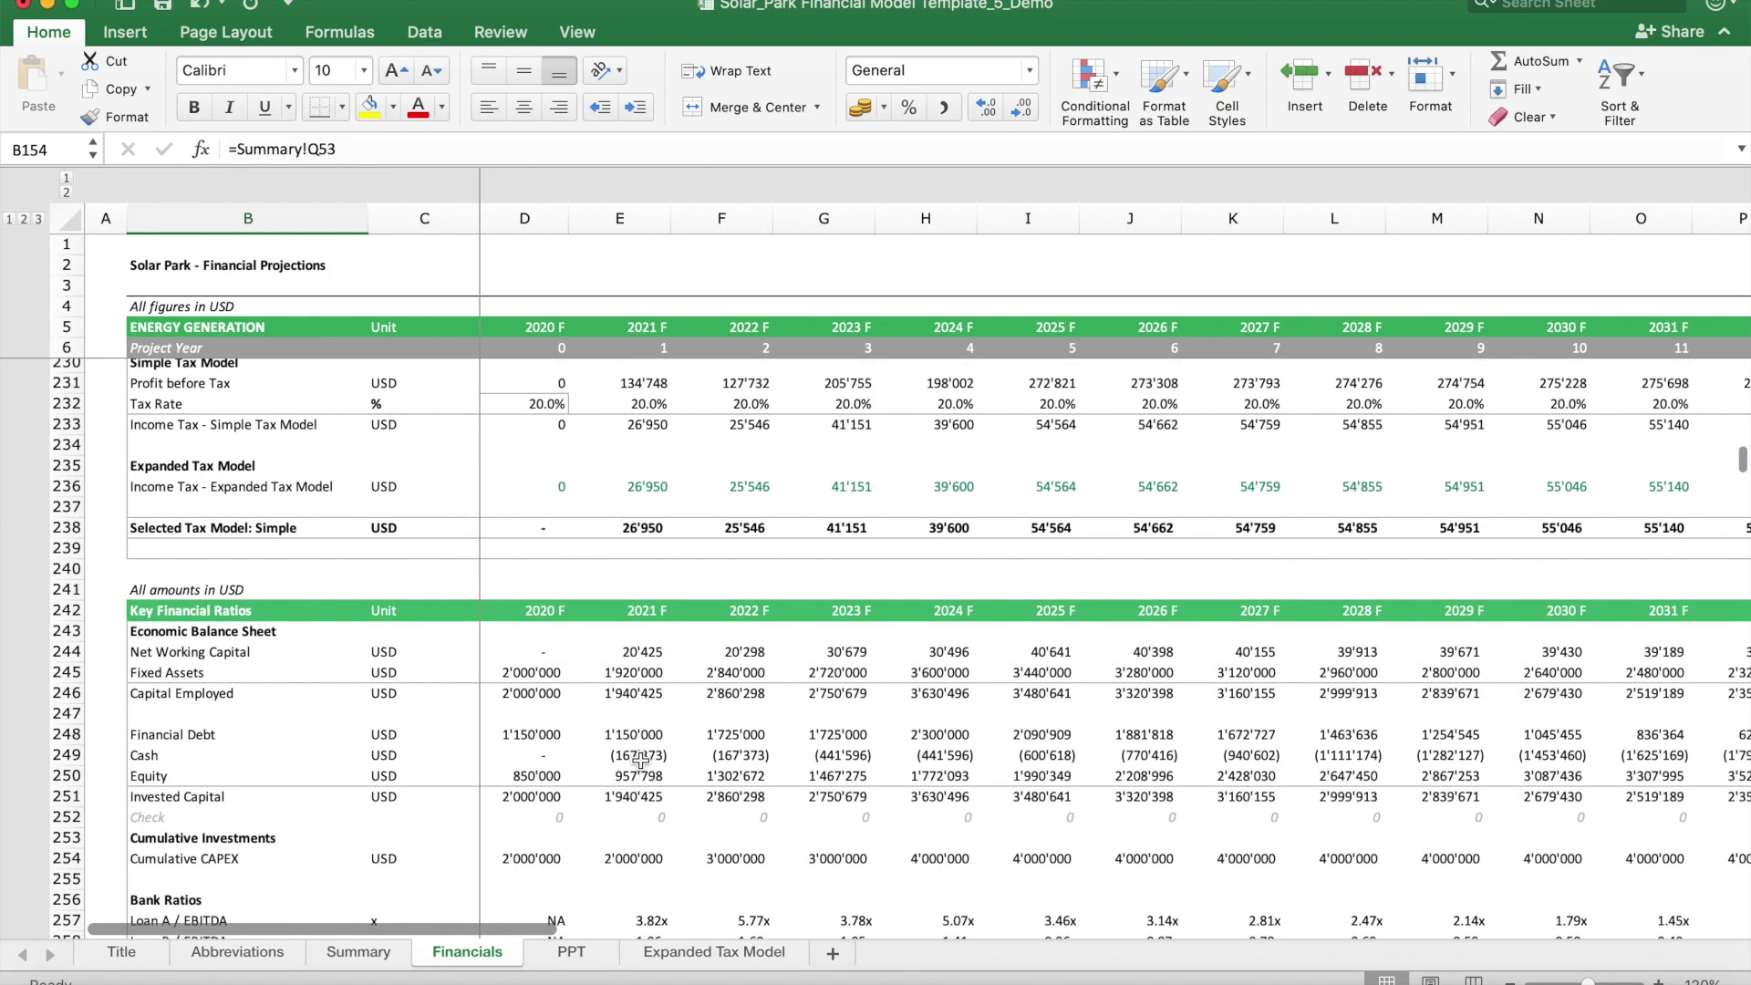
scroll(641, 760, "down", 20)
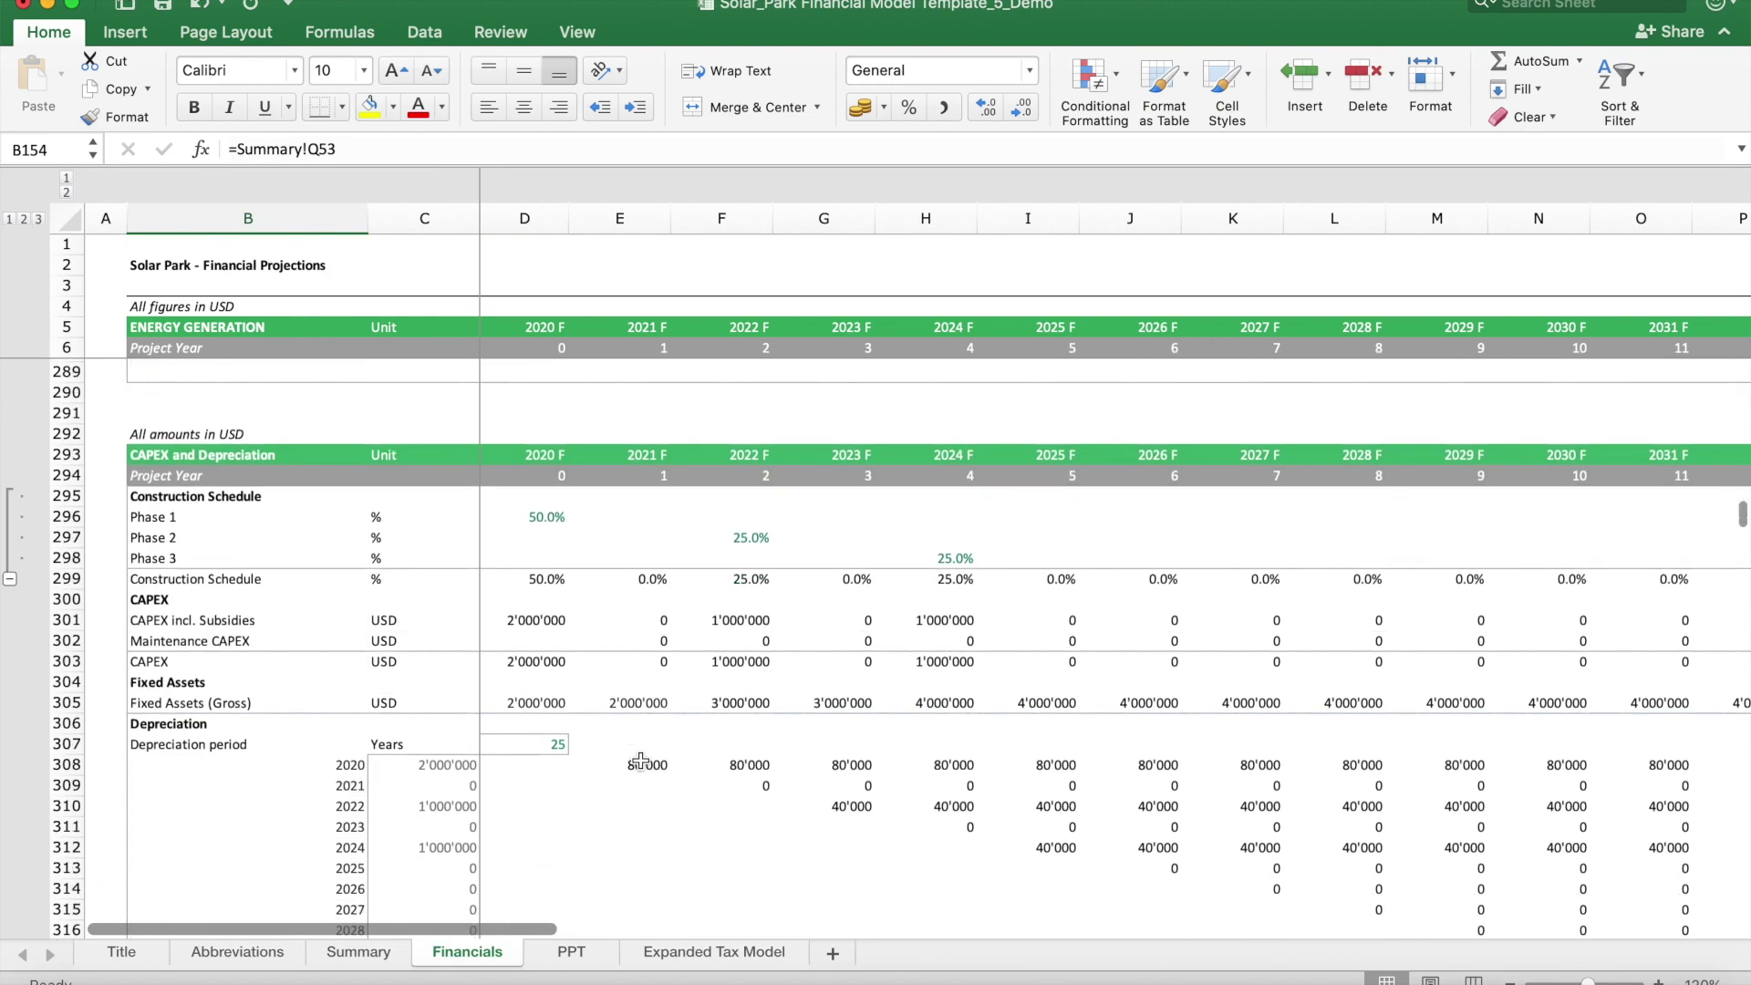
scroll(641, 760, "down", 20)
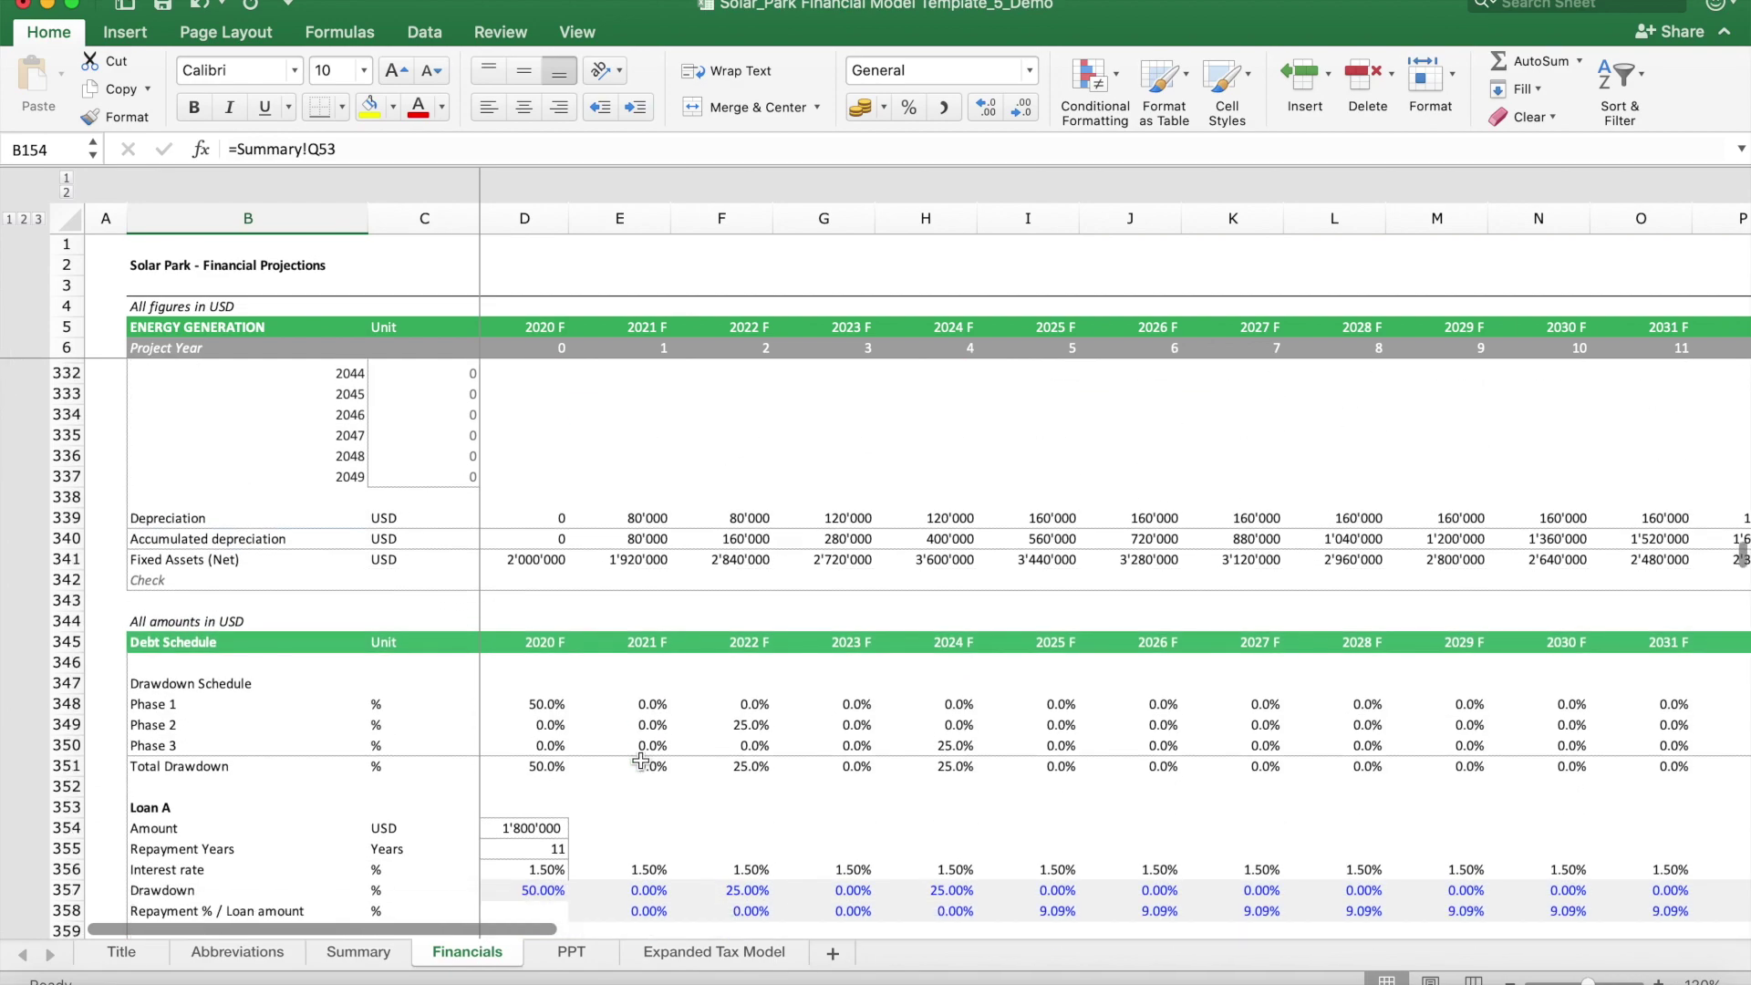
scroll(641, 760, "down", 20)
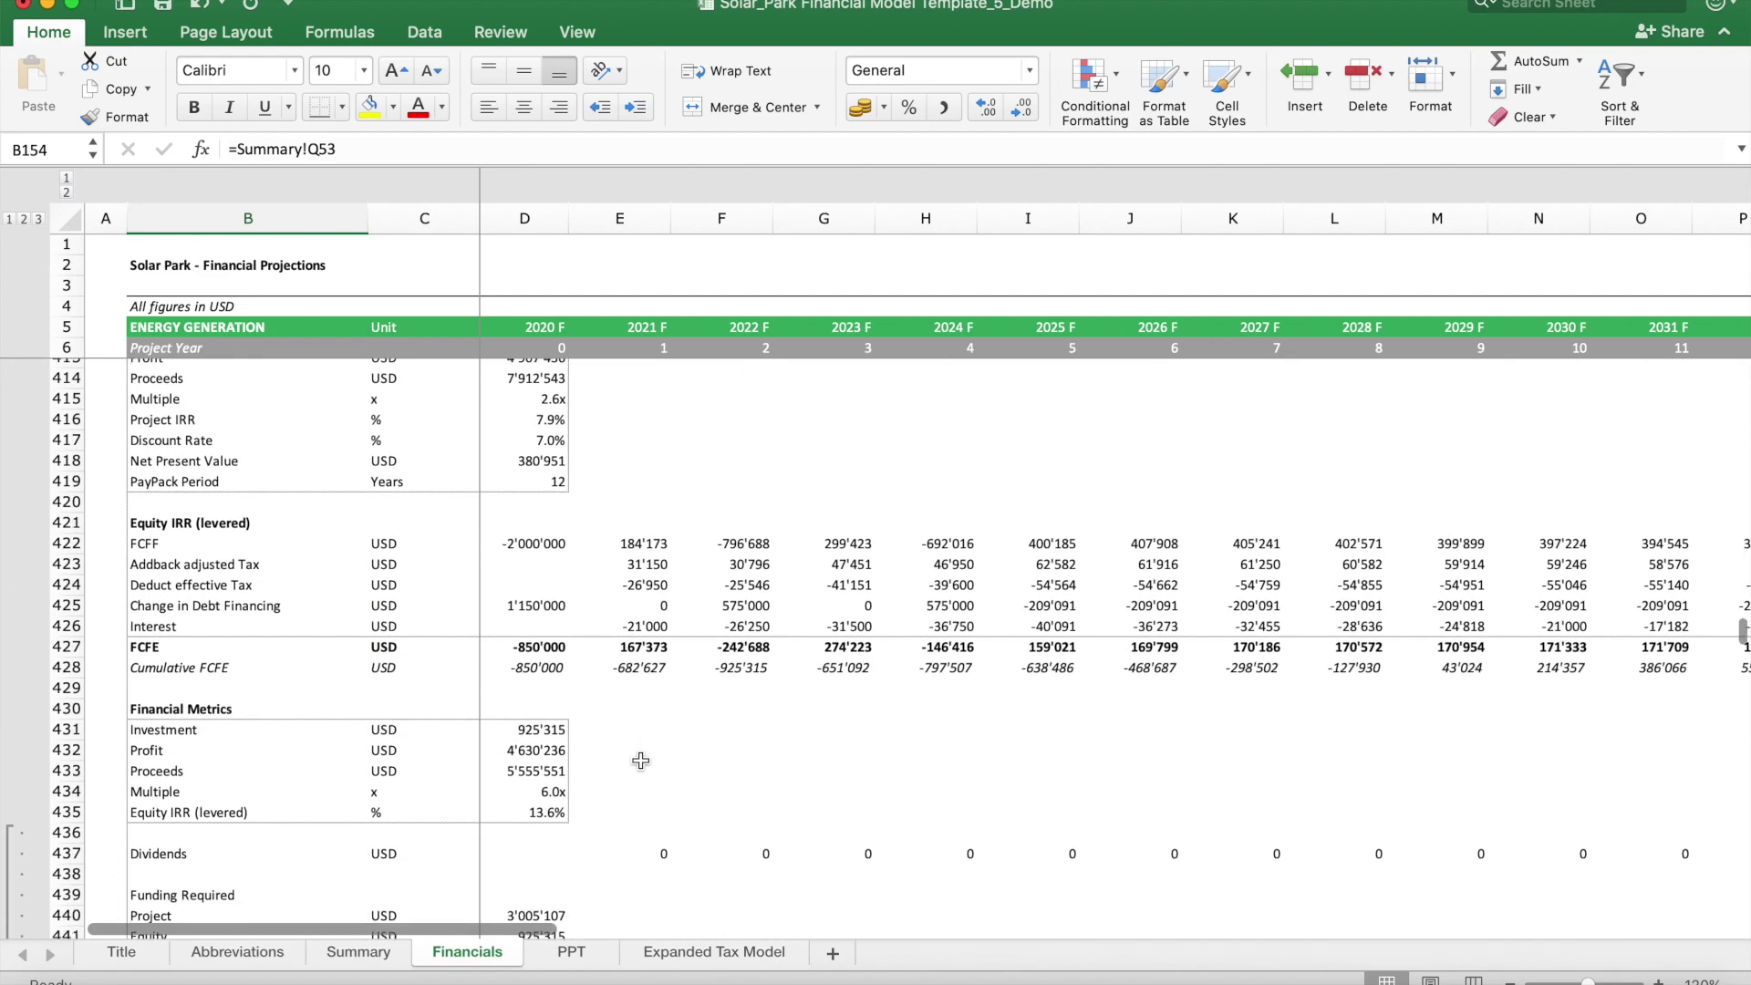
scroll(641, 760, "down", 1)
scroll(641, 759, "down", 5)
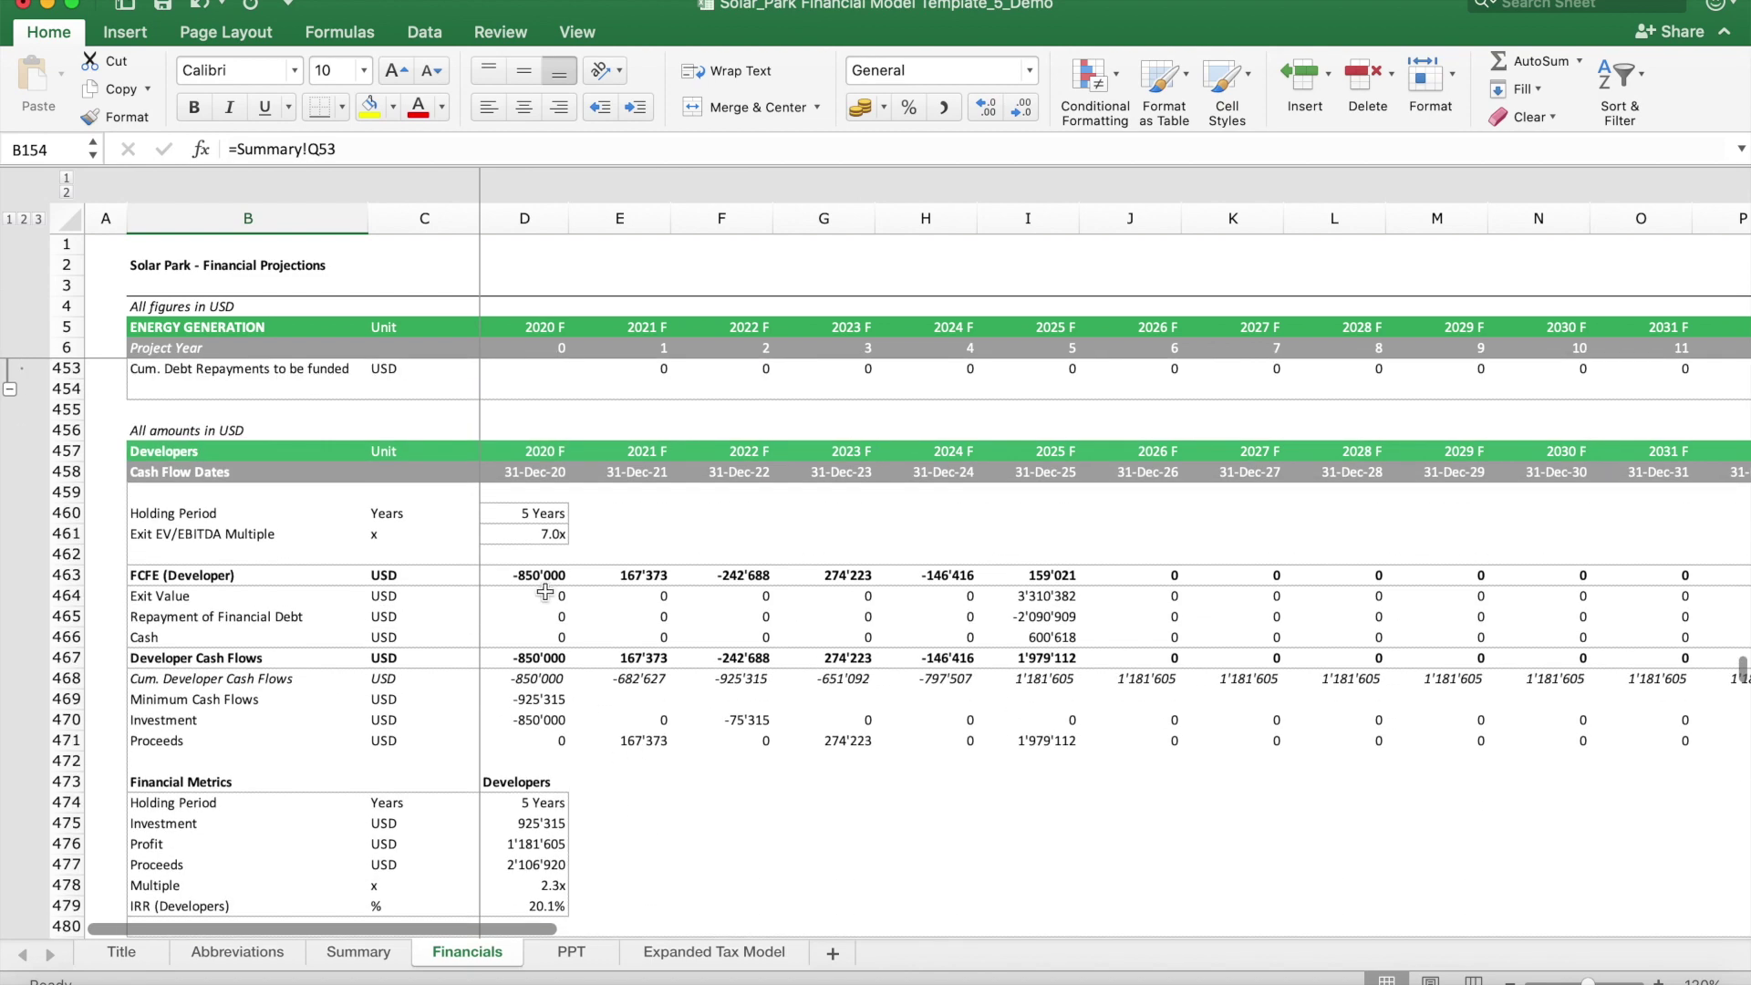
left_click_drag(509, 575, 1021, 637)
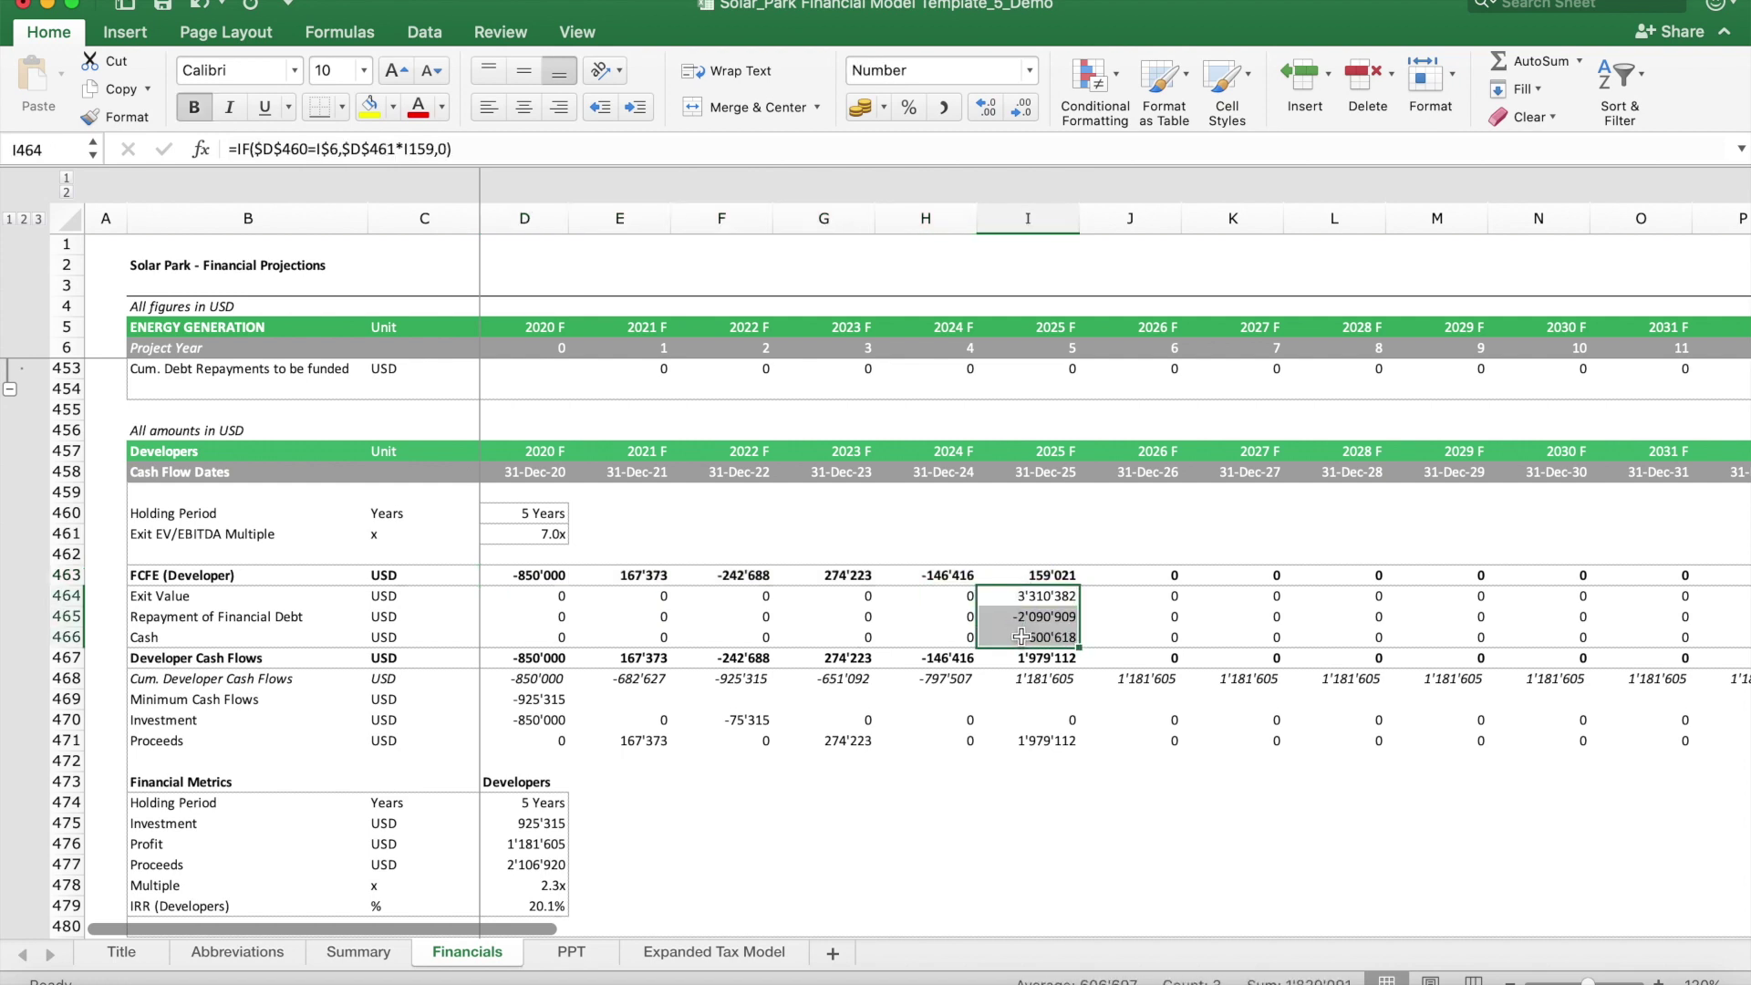
left_click(355, 952)
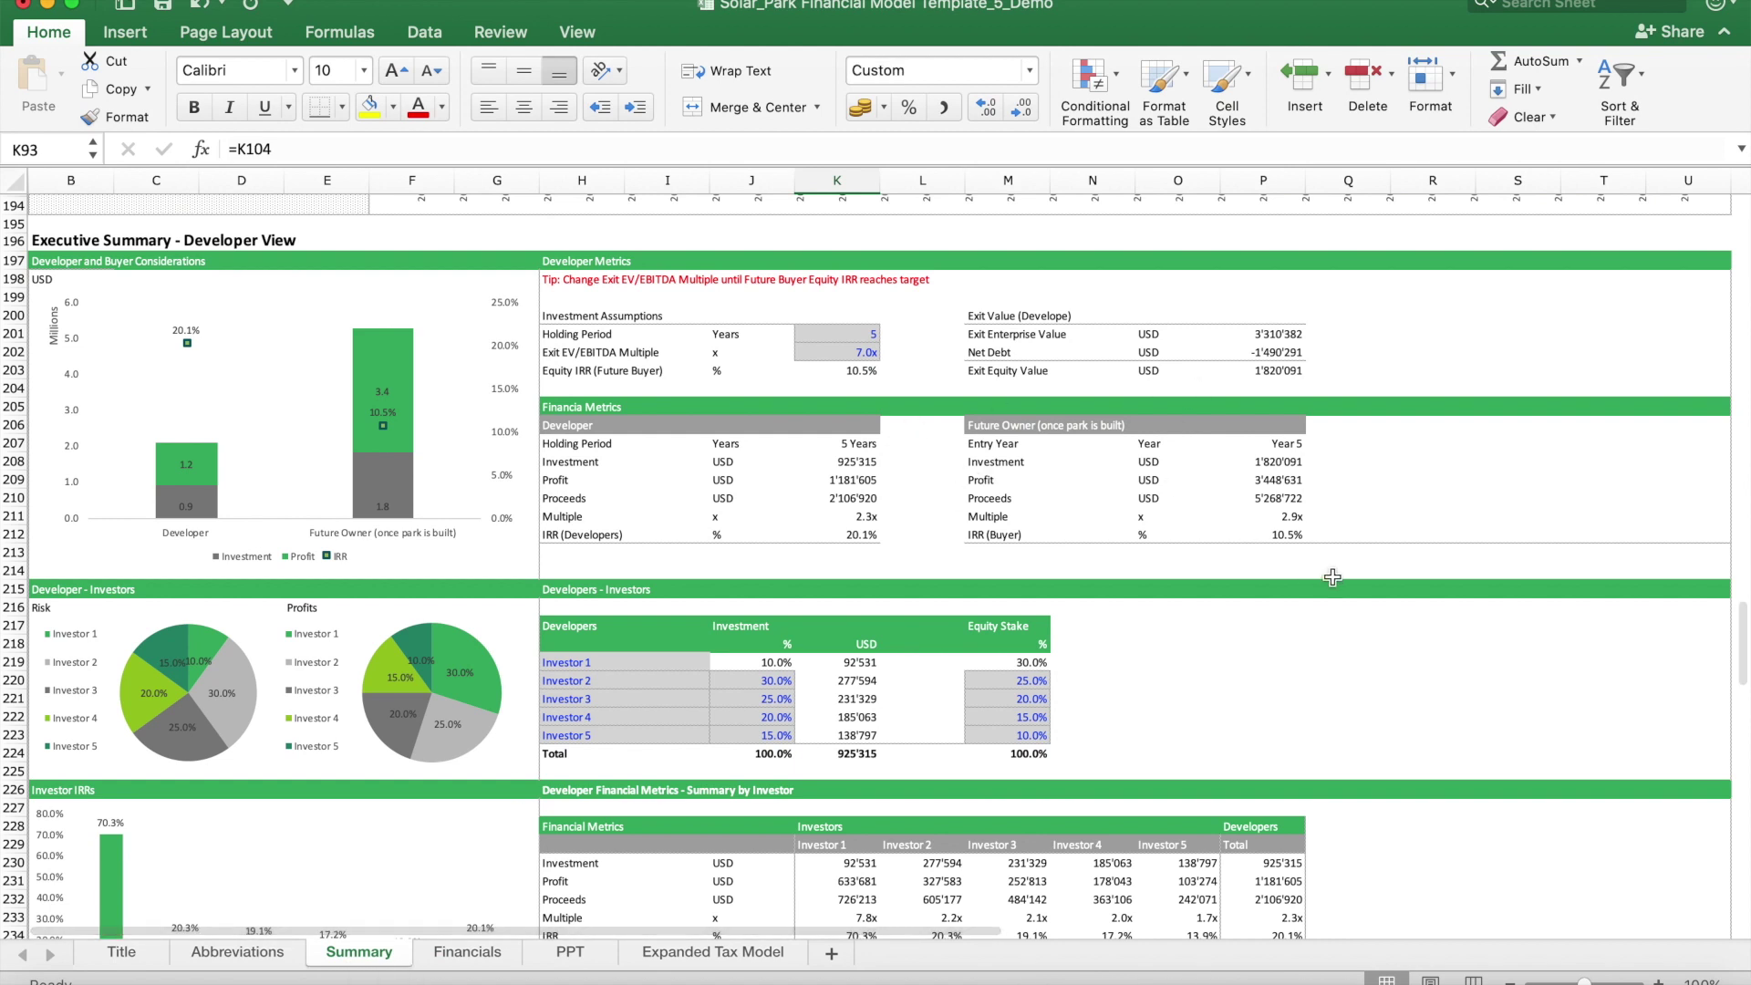
Step: Raise the Exit EV/EBITDA Multiple in K202 from 7.0x to 7.5x and check the Future Buyer IRR
left_click(1272, 535)
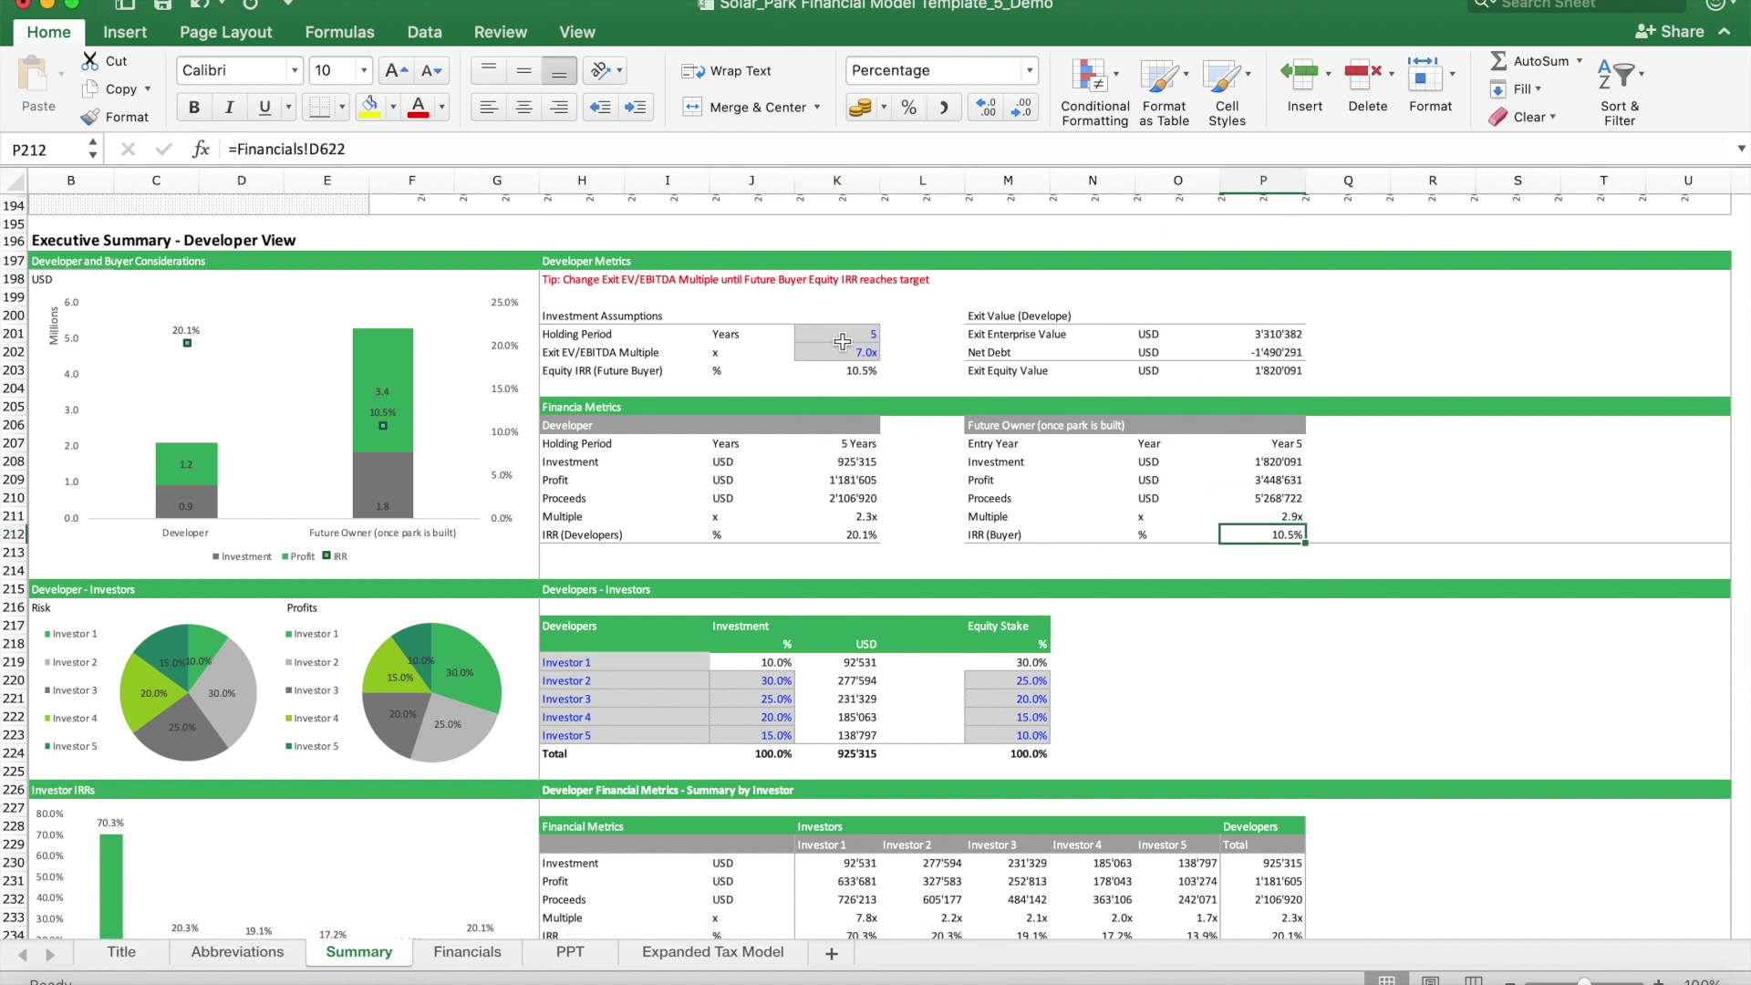
left_click_drag(577, 334, 764, 329)
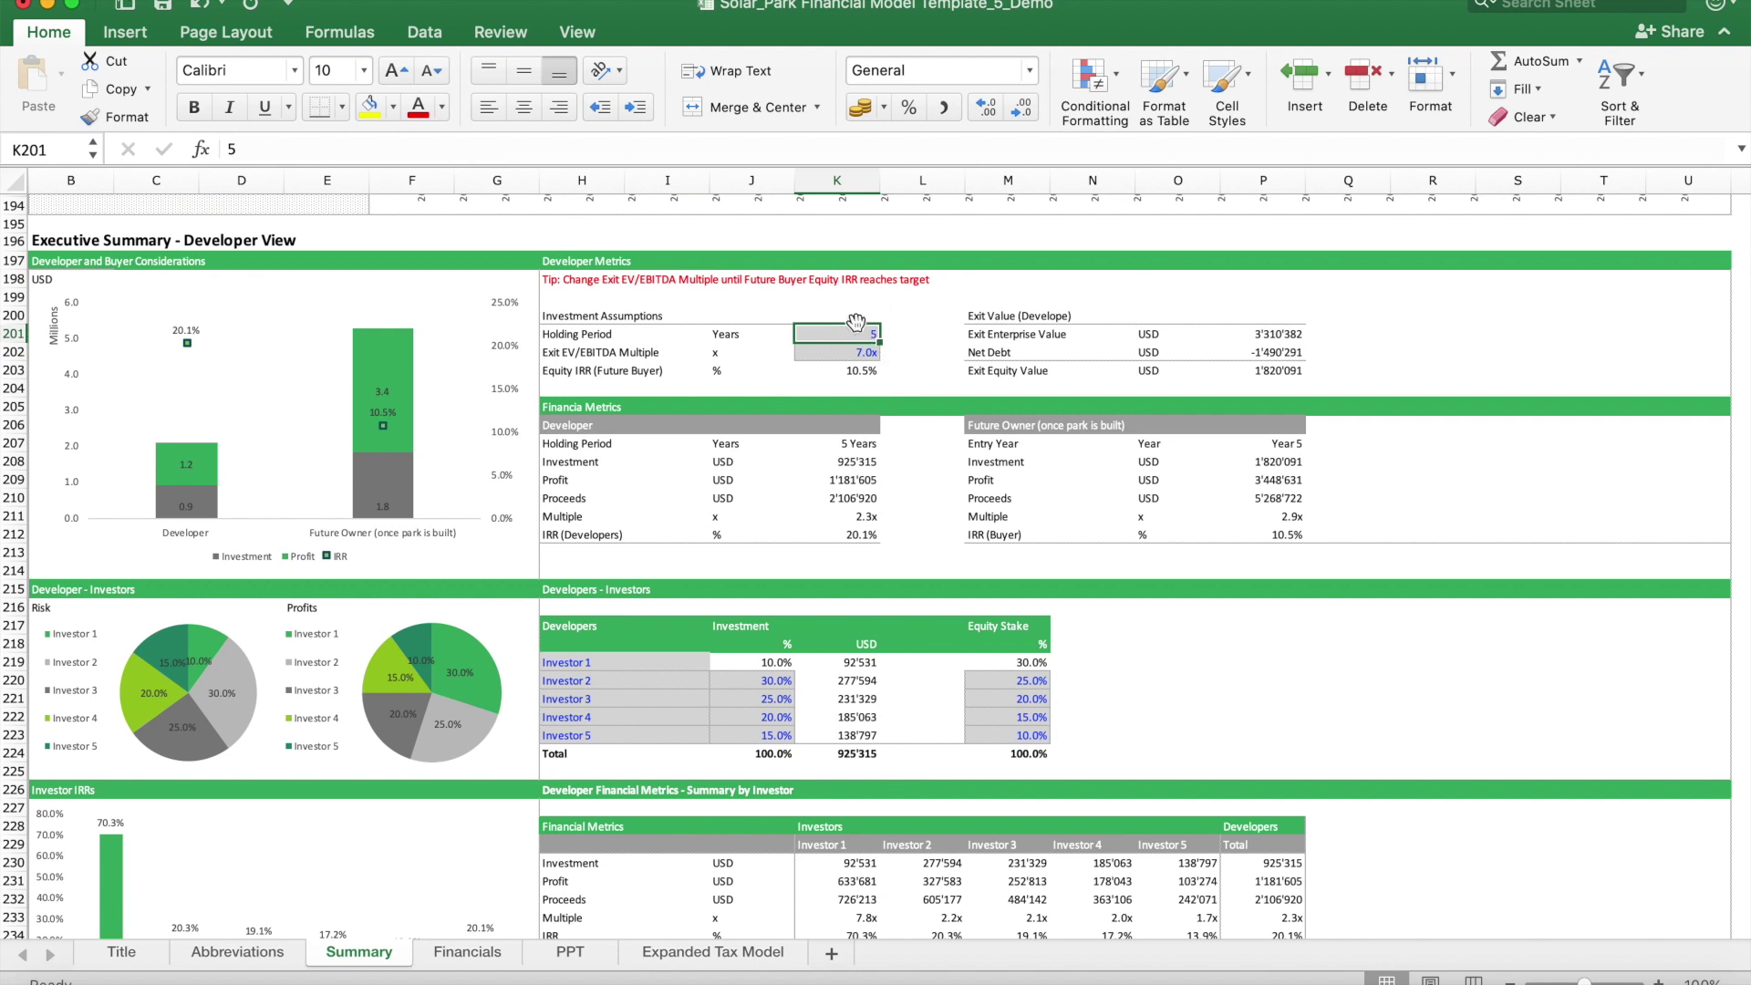
left_click(822, 358)
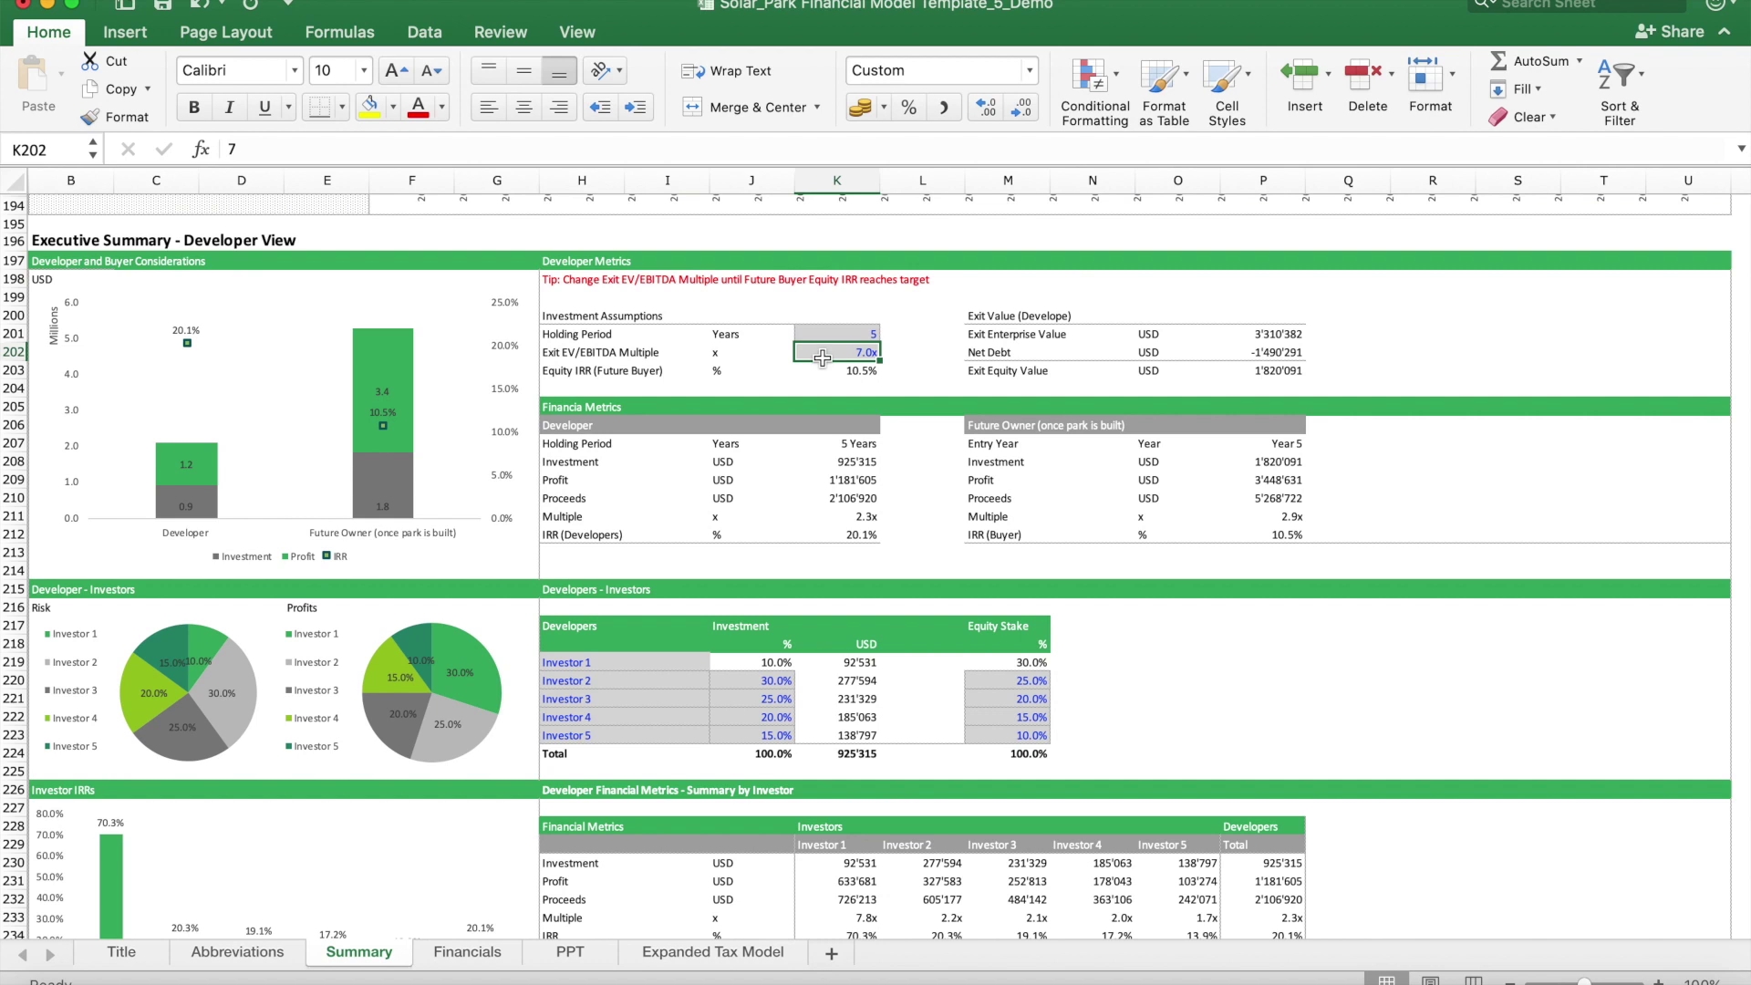
double_click(823, 357)
type(".5")
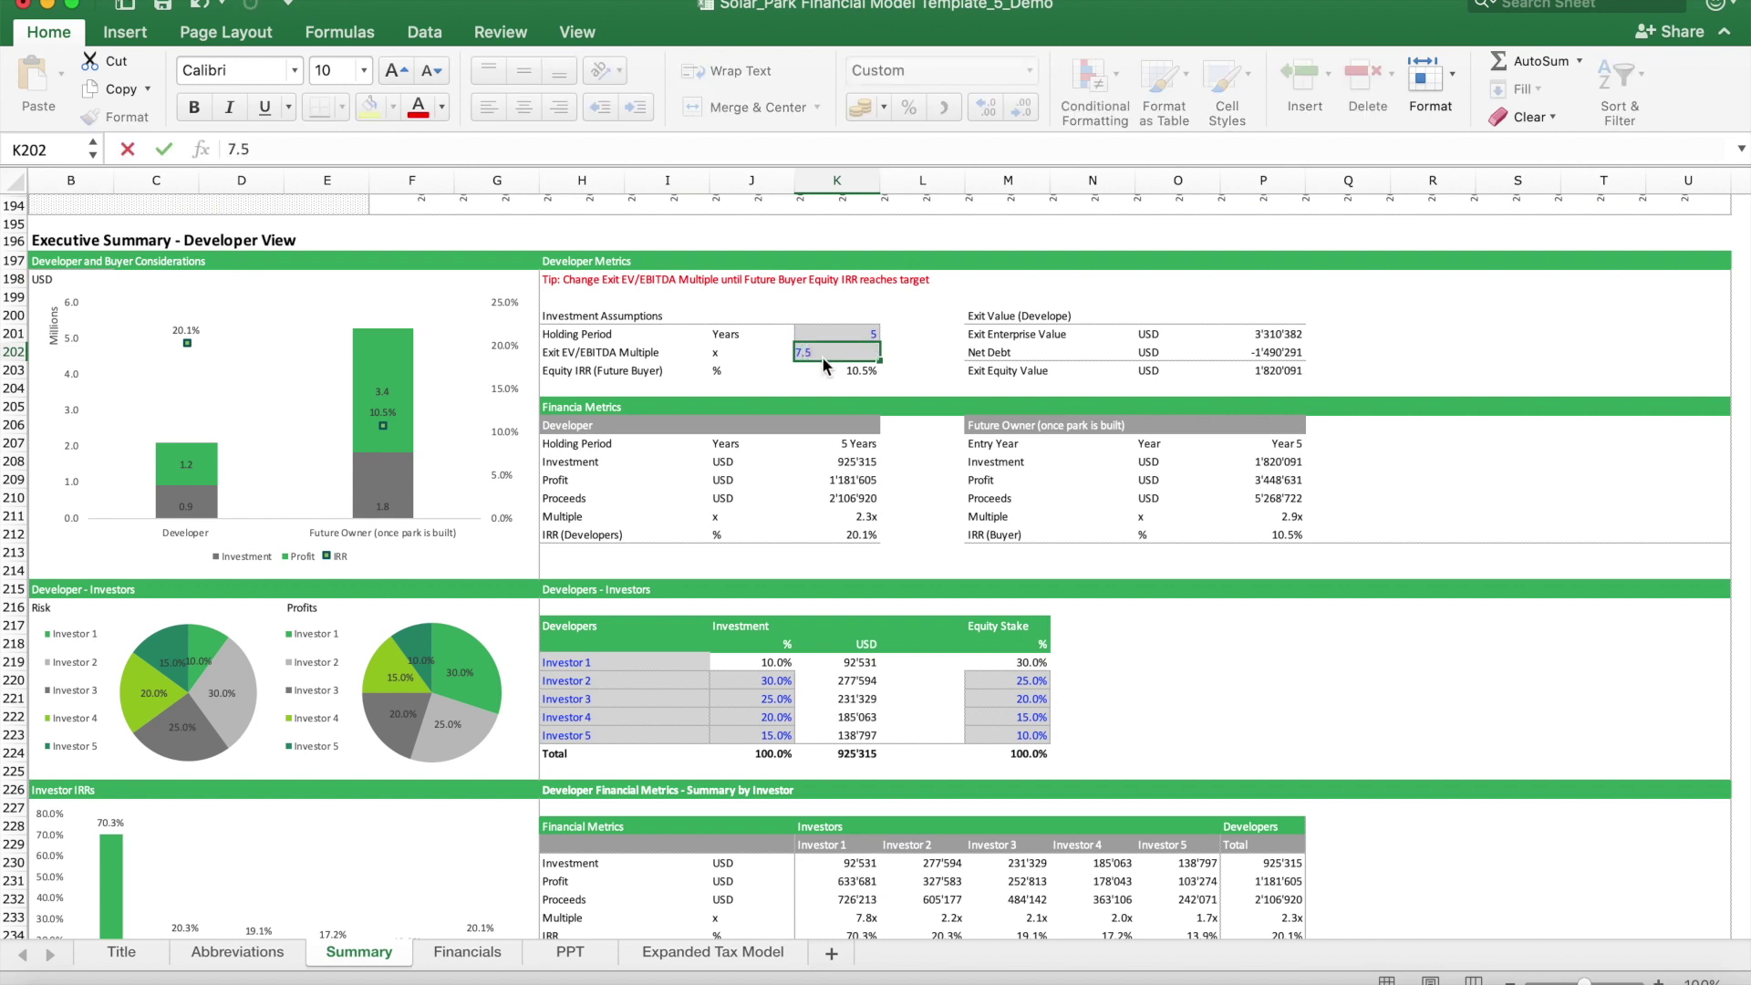
key("Return")
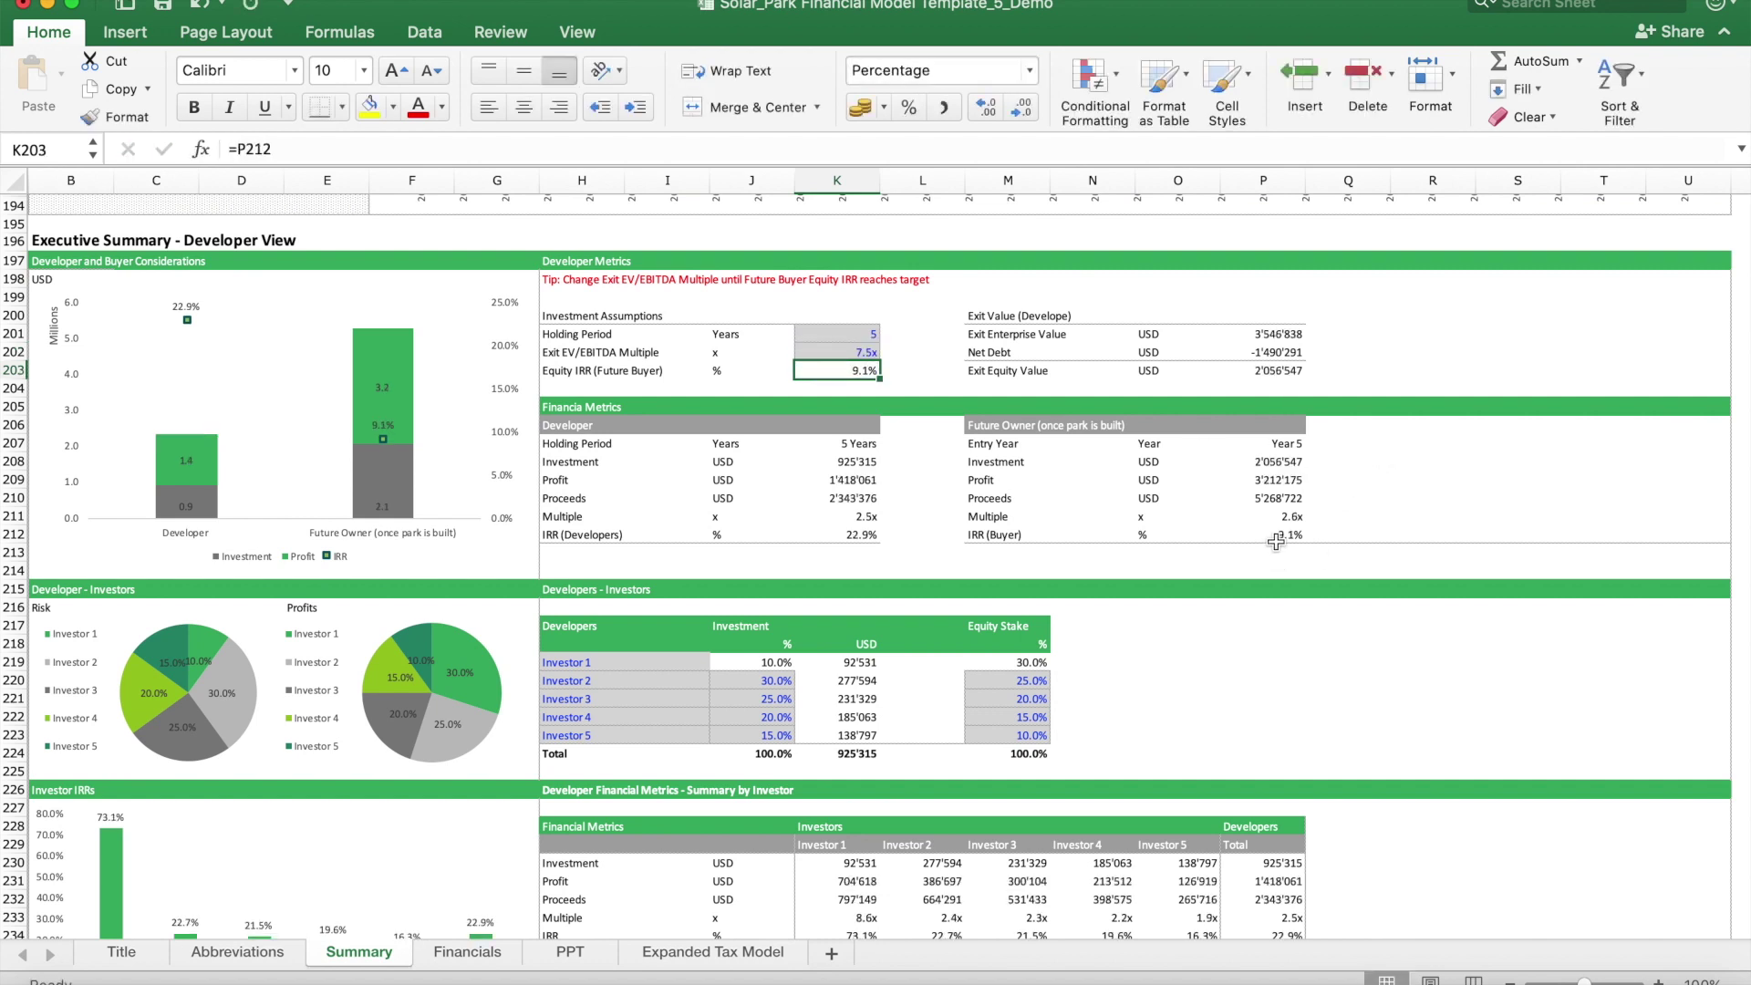
left_click(1280, 536)
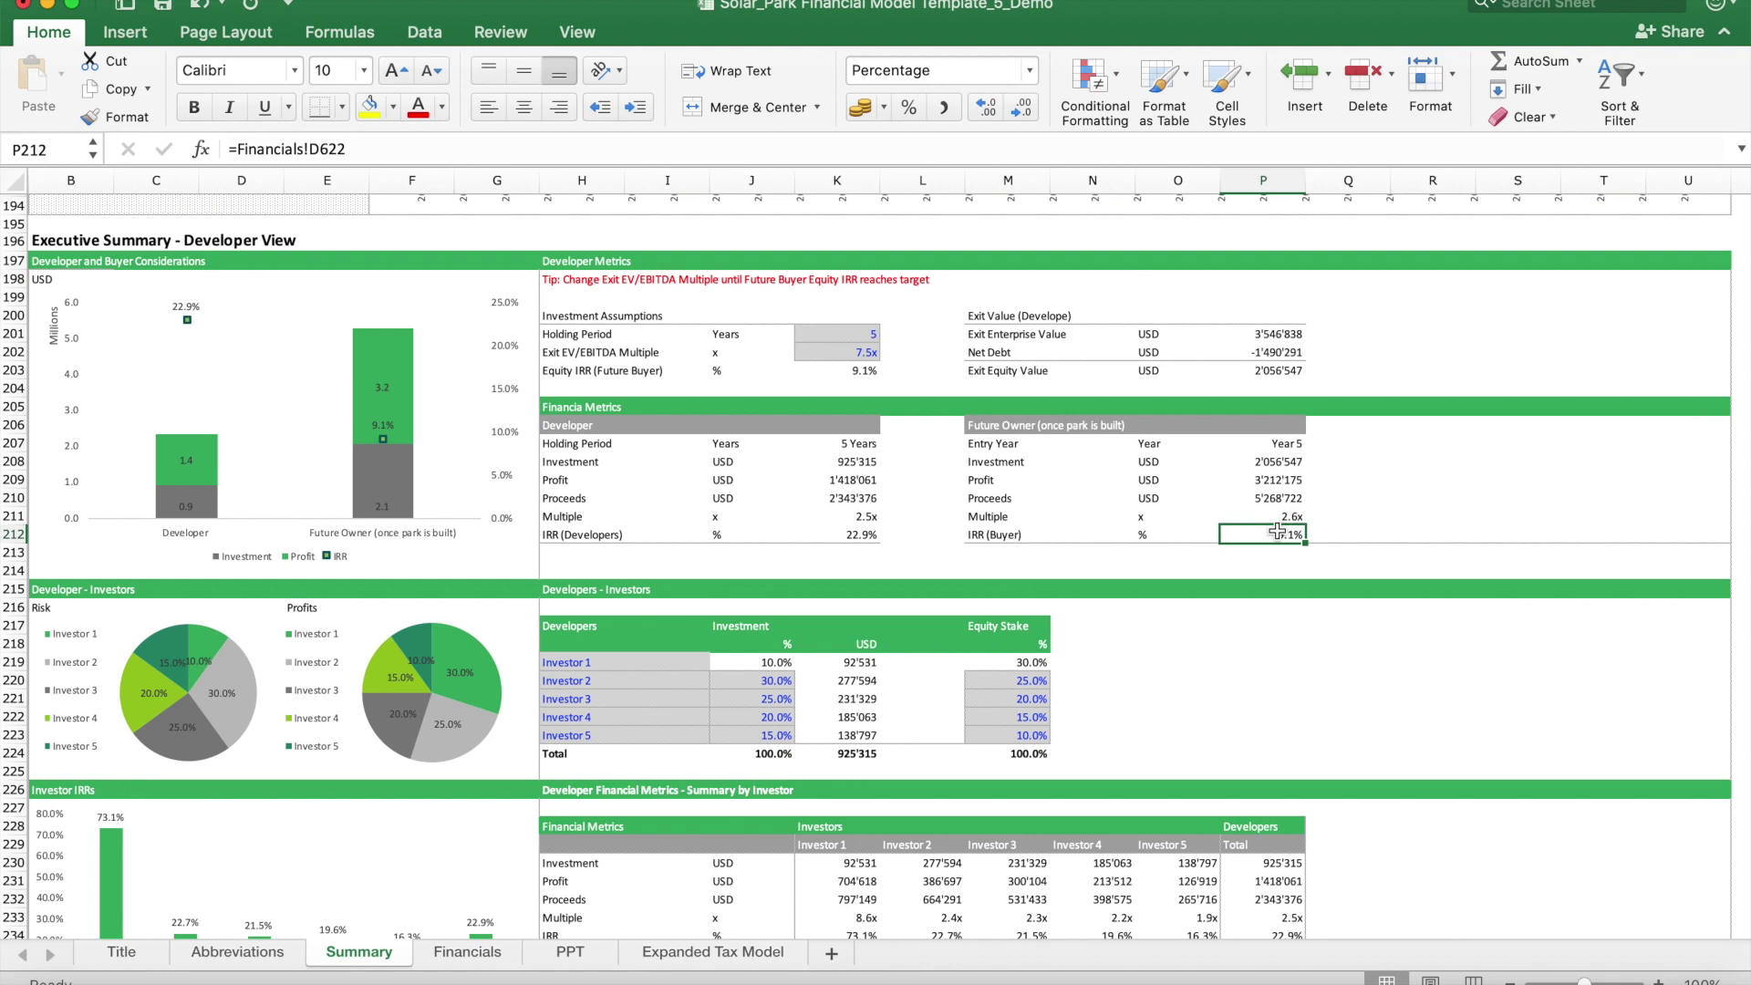
left_click(828, 352)
Step: Reset the Exit EV/EBITDA Multiple in K202 to 7.0x and check the developer Investment and Profit sources
type("7")
key("Return")
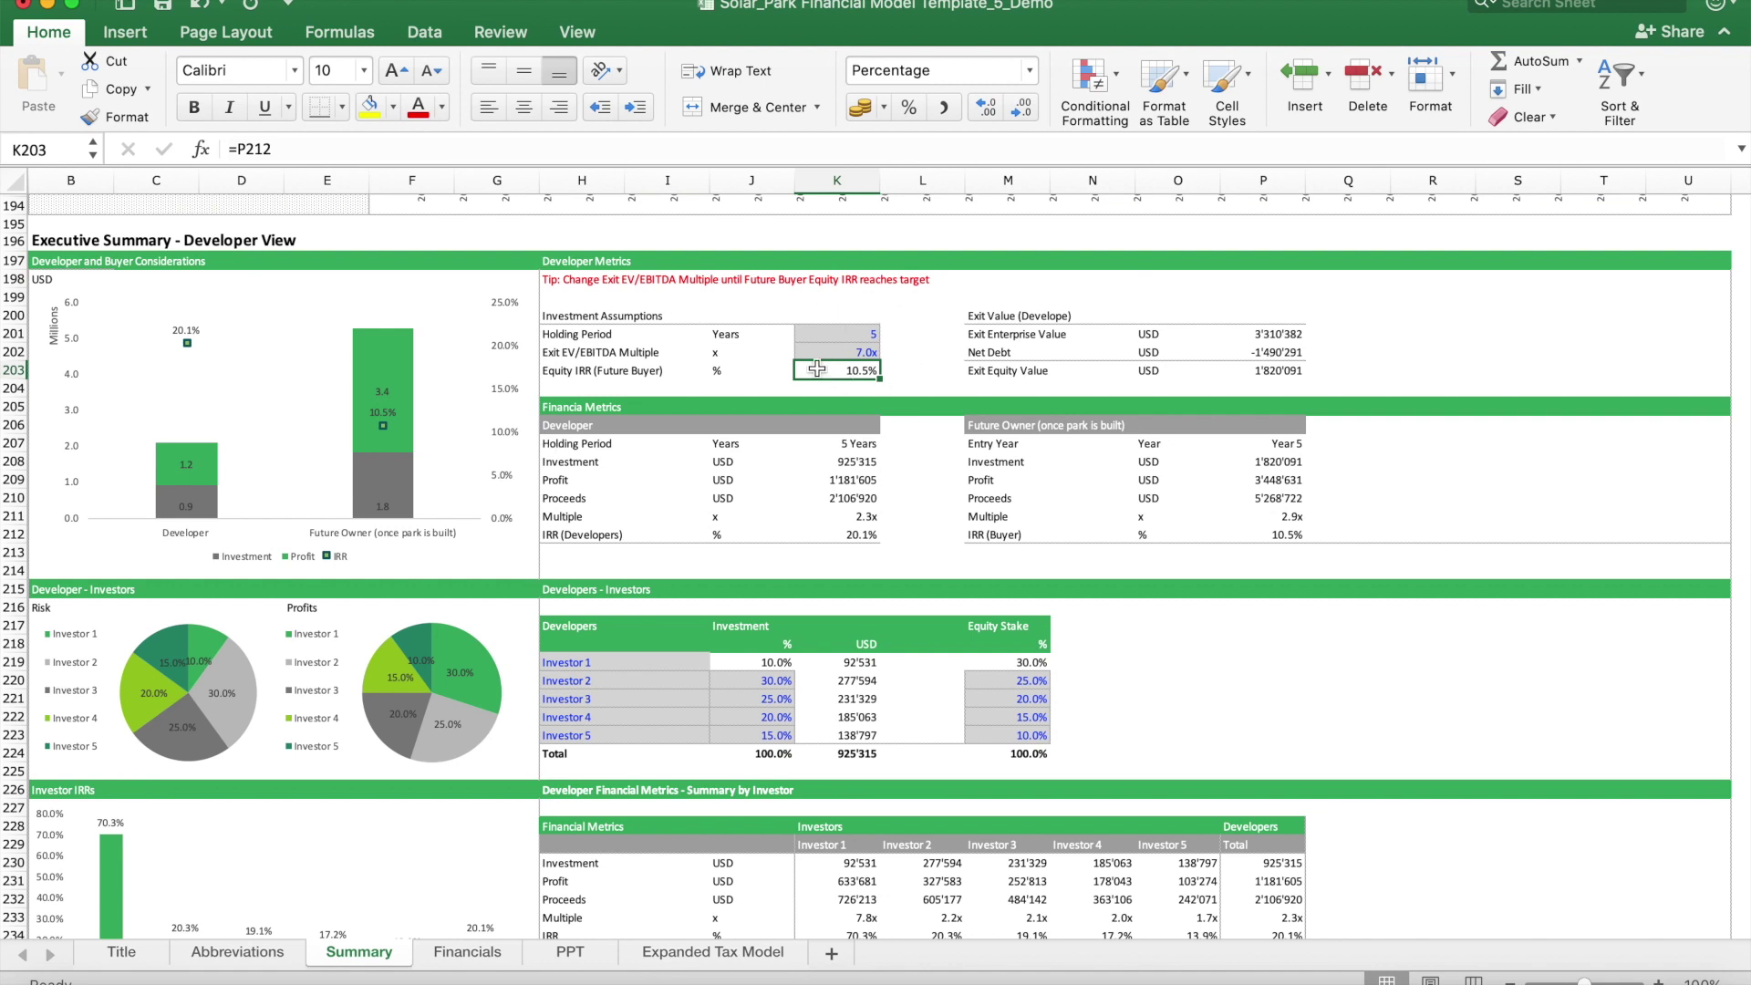
left_click(840, 463)
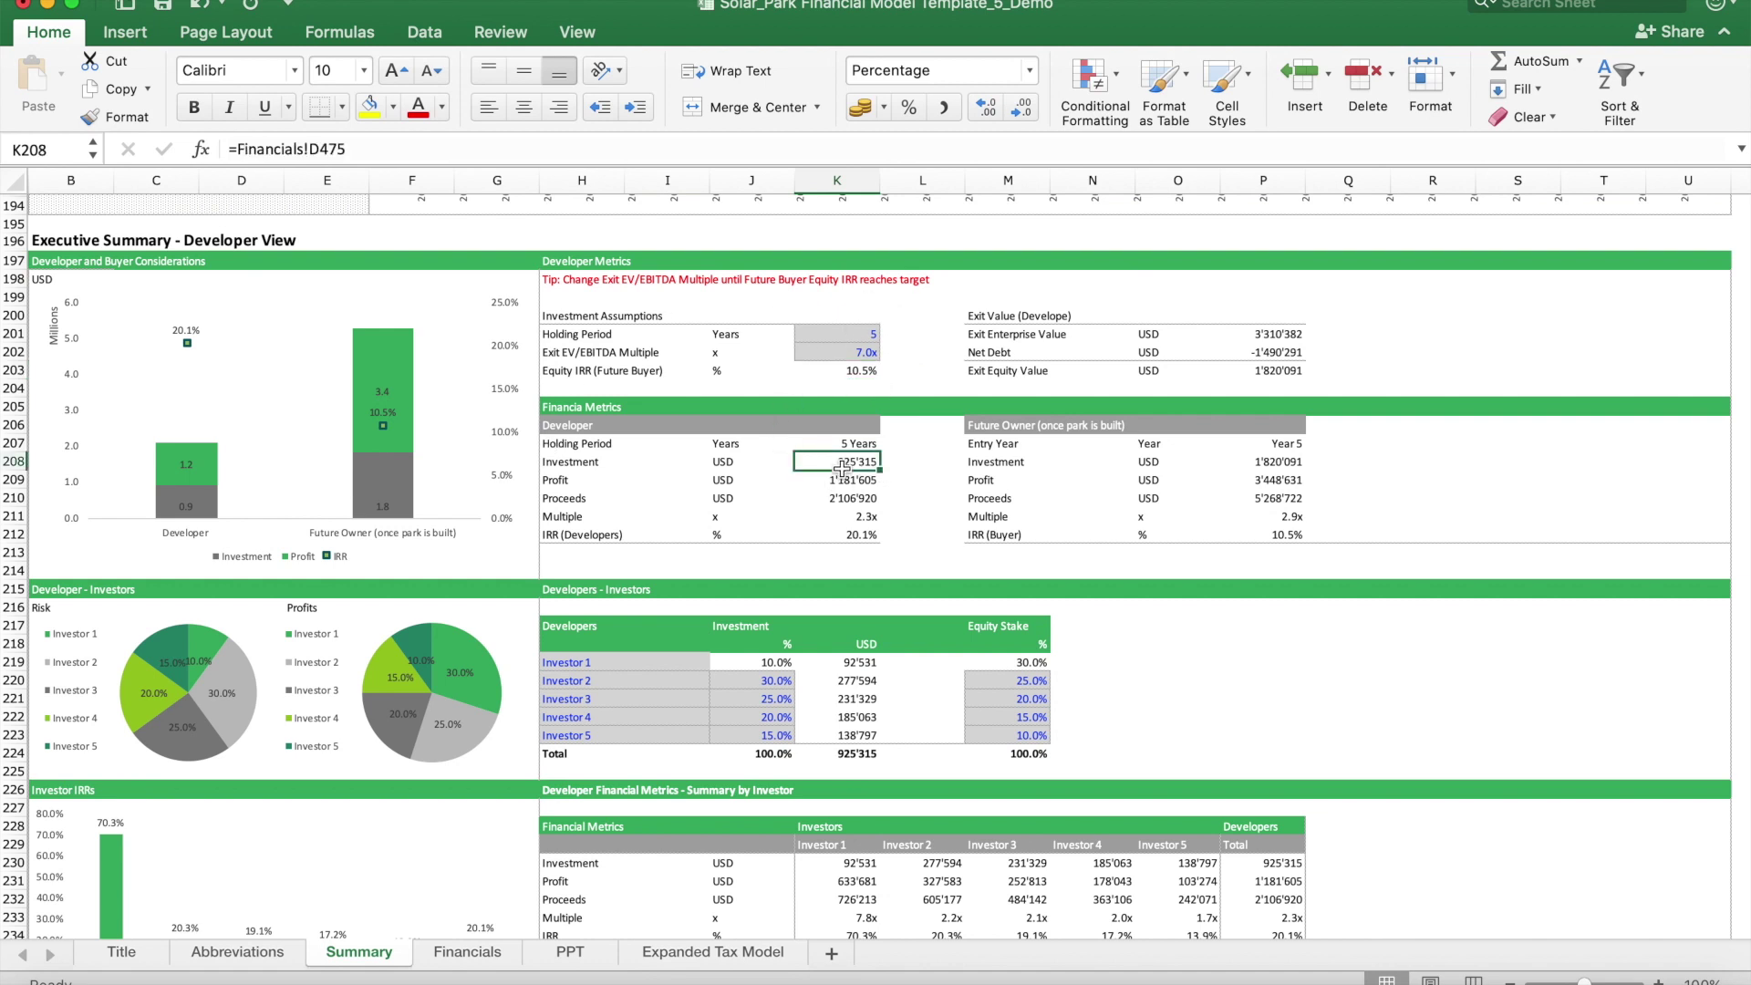
left_click(855, 484)
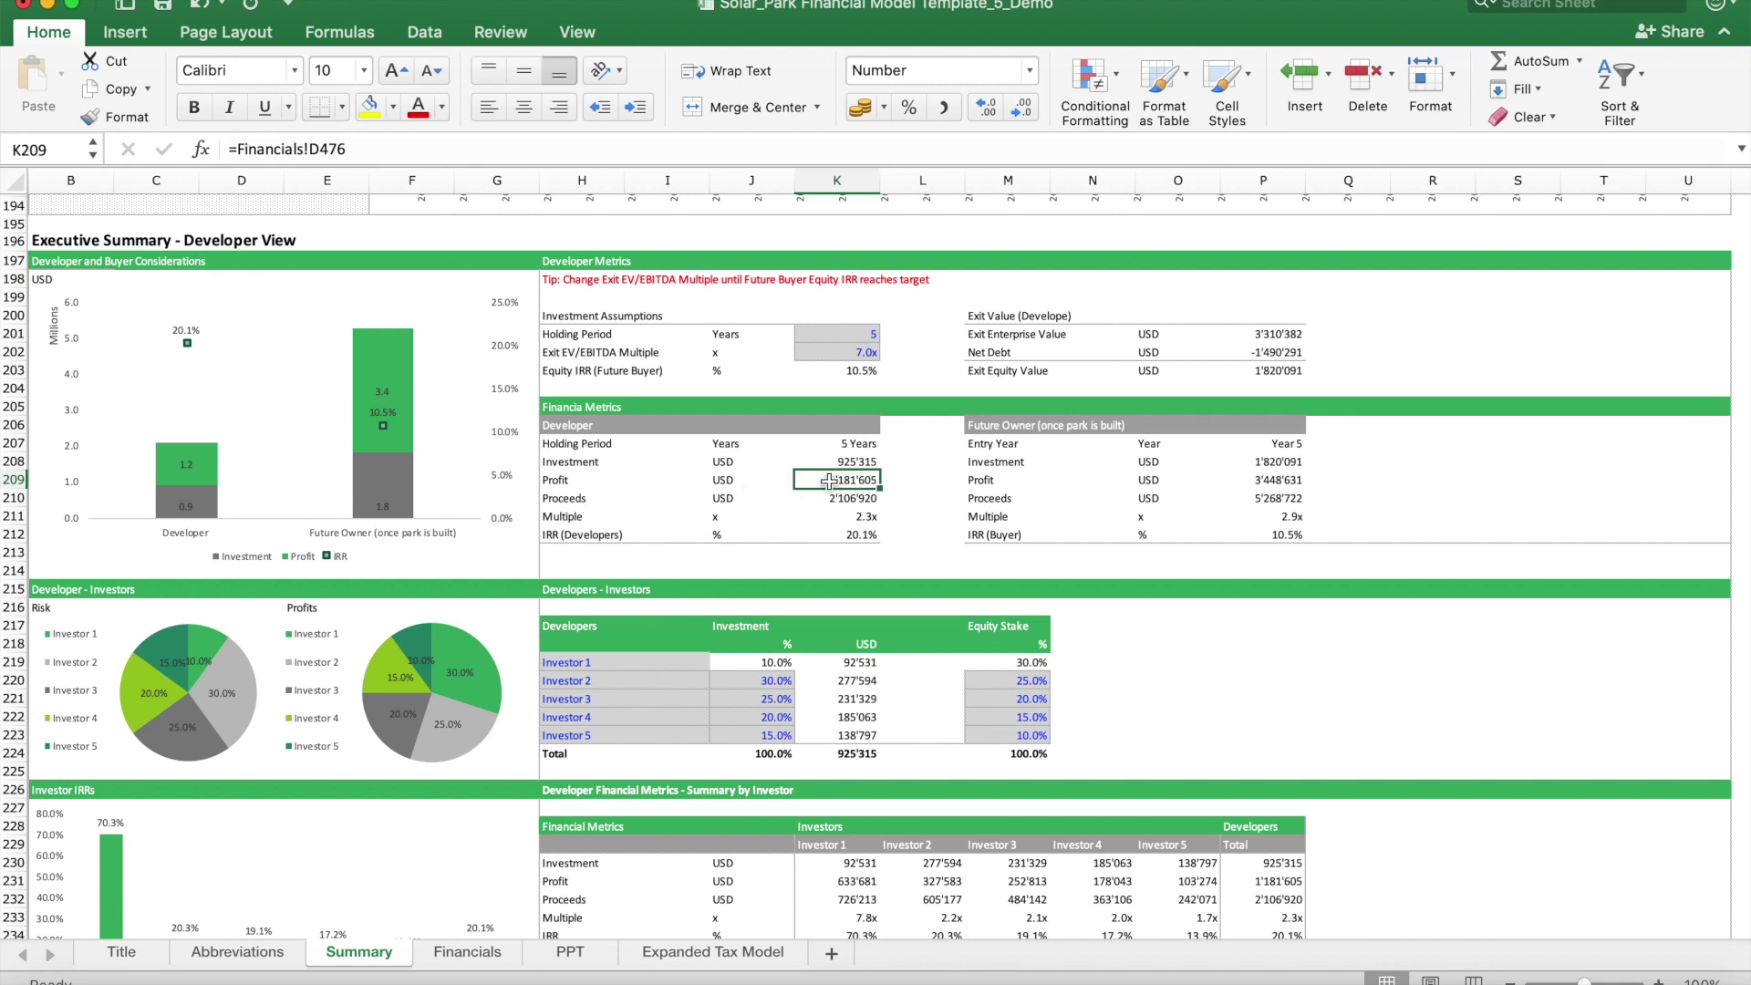
Step: Review the 20.1% developer IRR and per-investor IRRs, from 70.3% (Investor 1) to 13.9% (Investor 5)
left_click(843, 534)
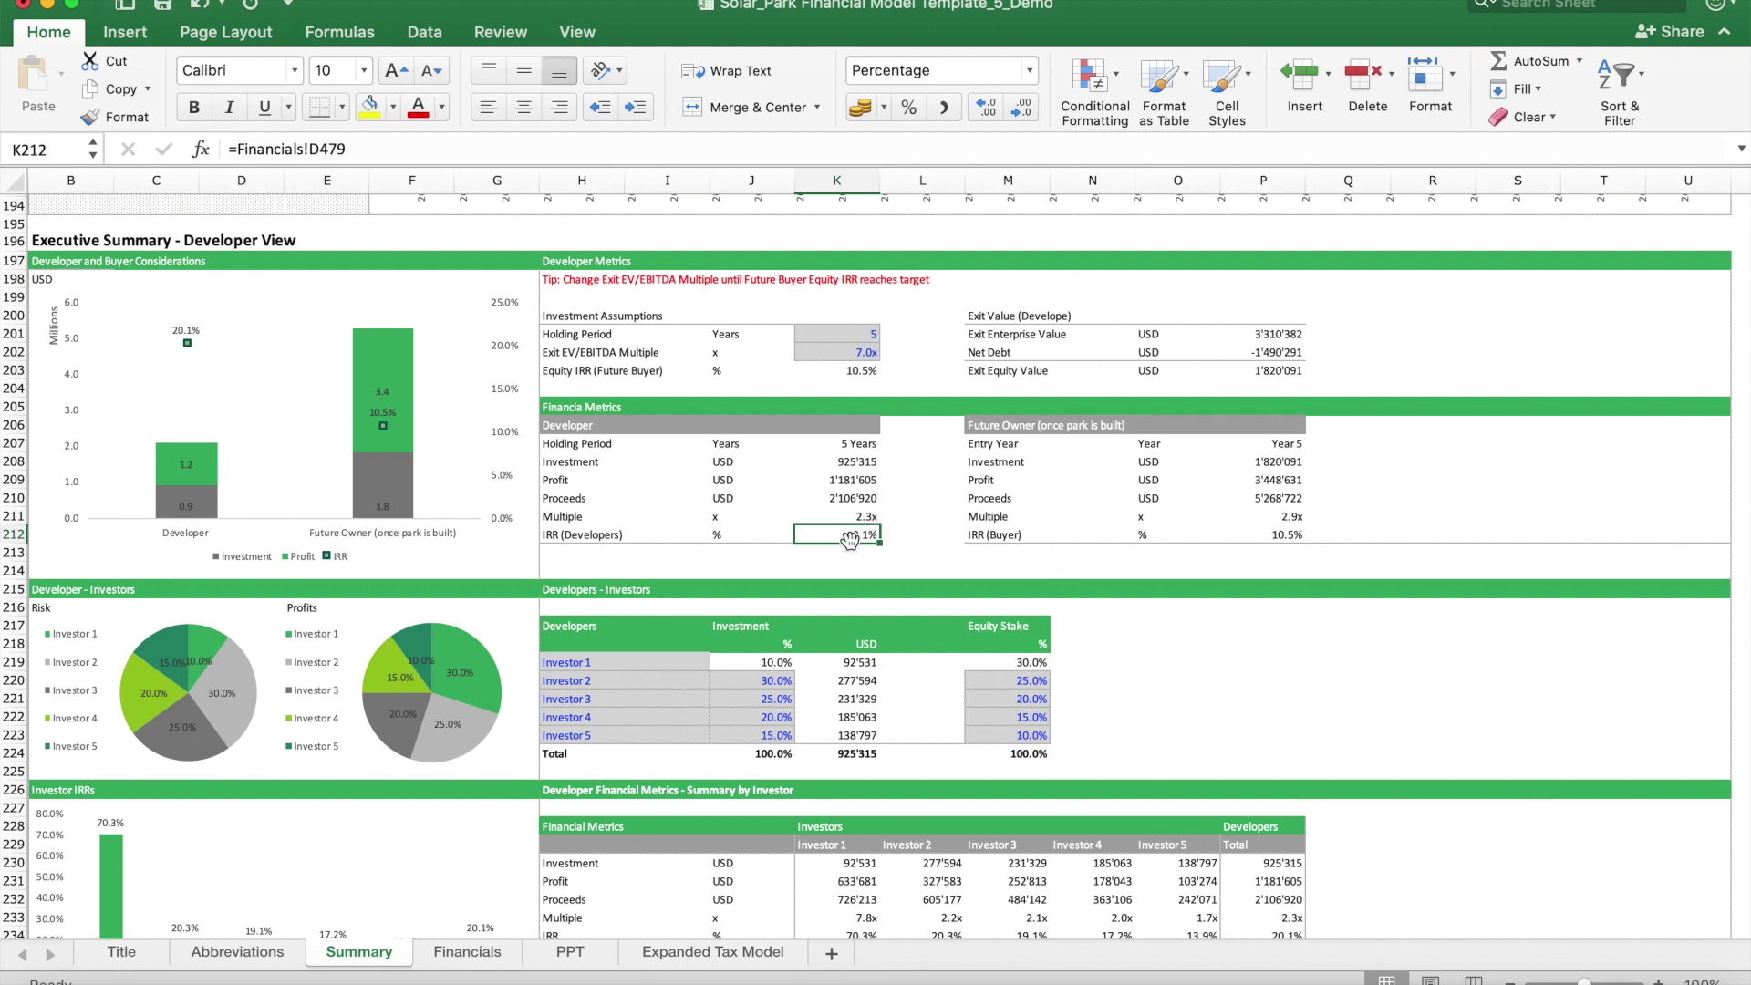
left_click(571, 662)
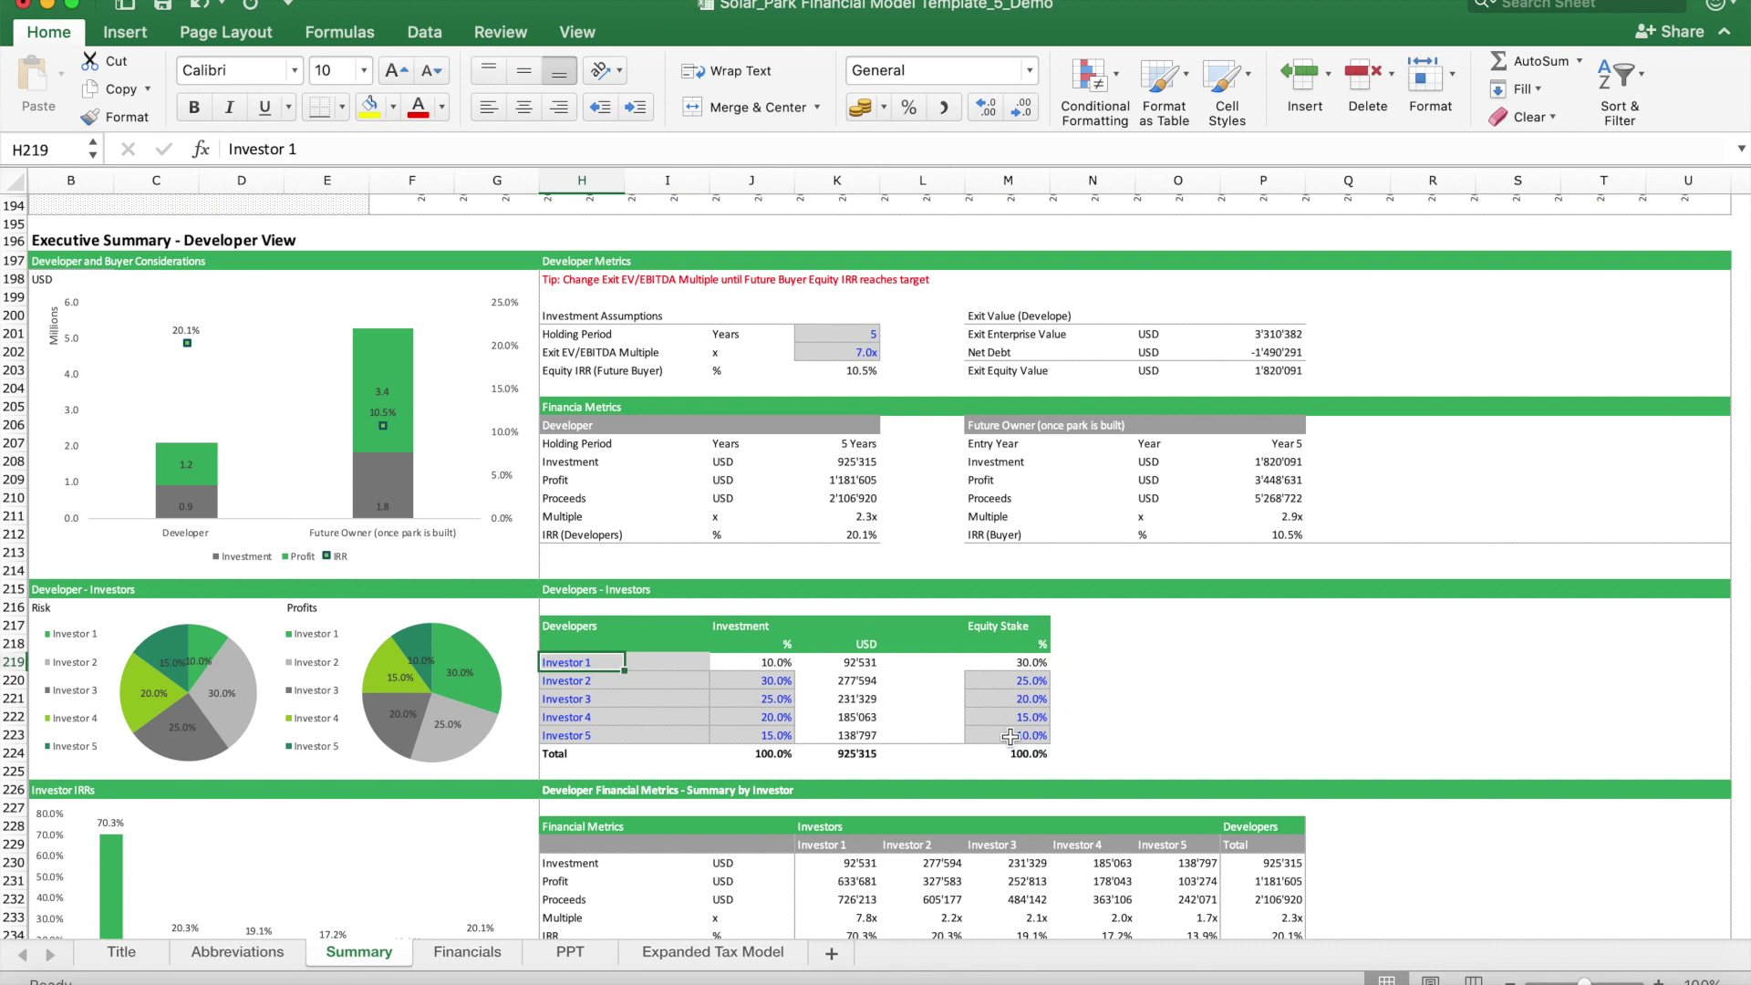
scroll(1010, 736, "down", 3)
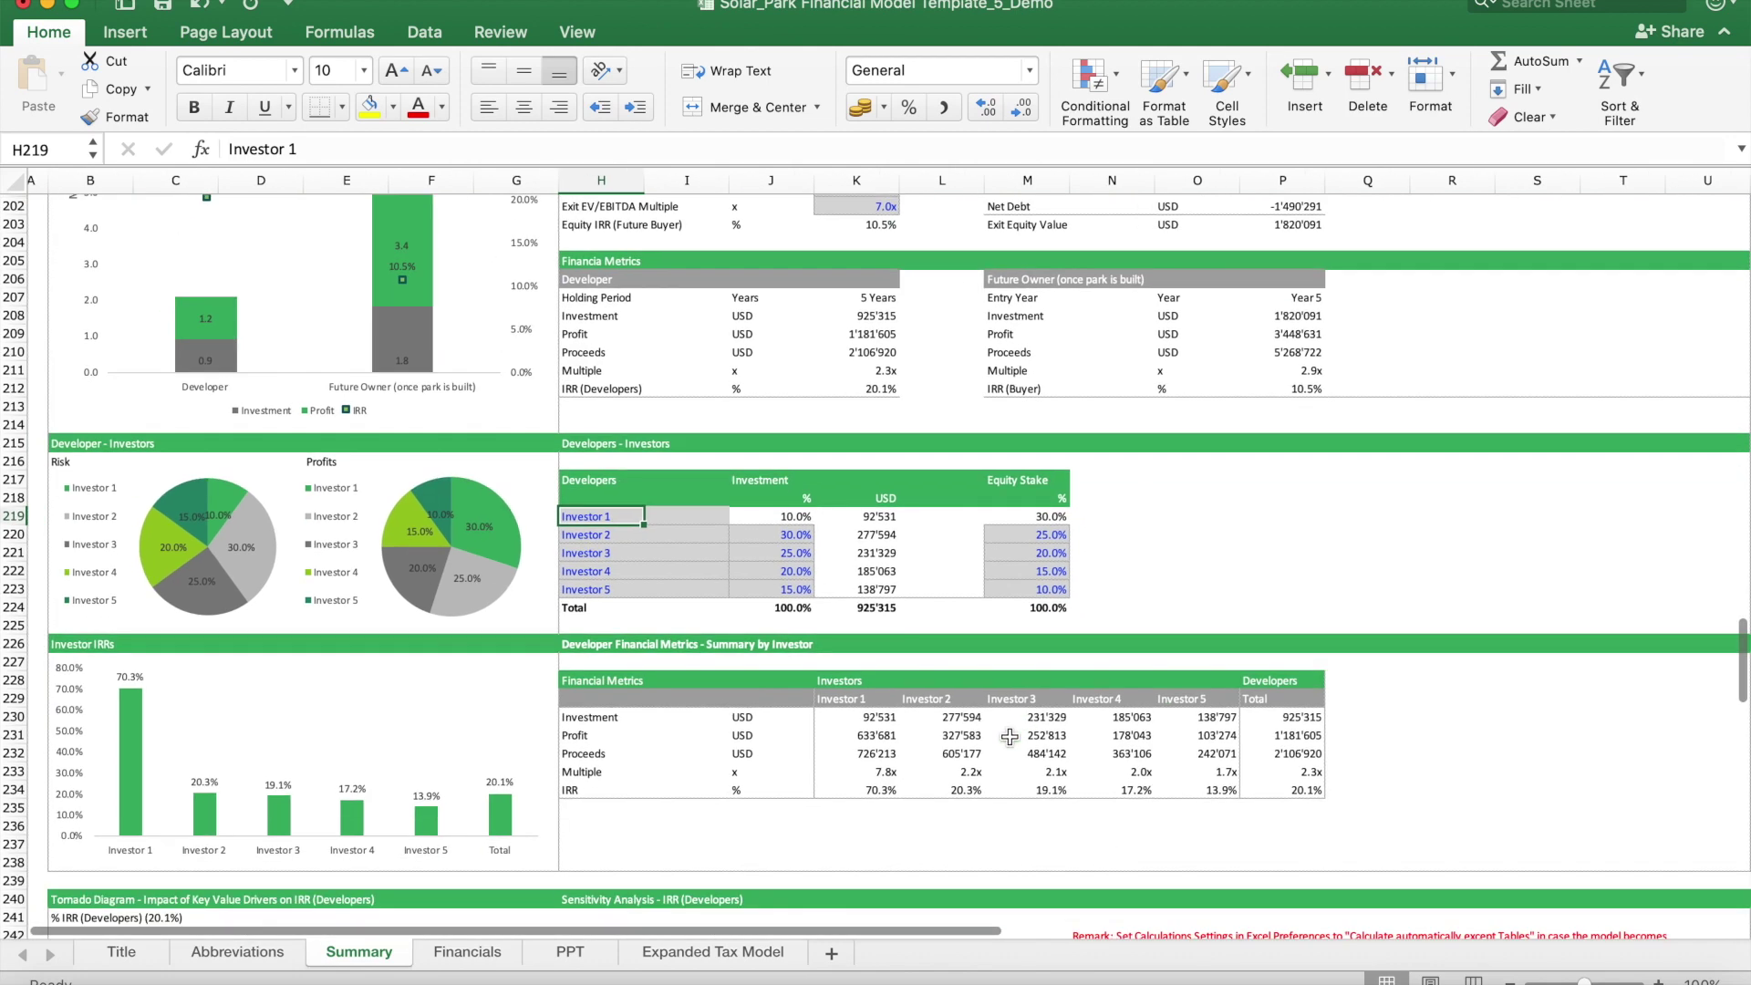
left_click(1303, 787)
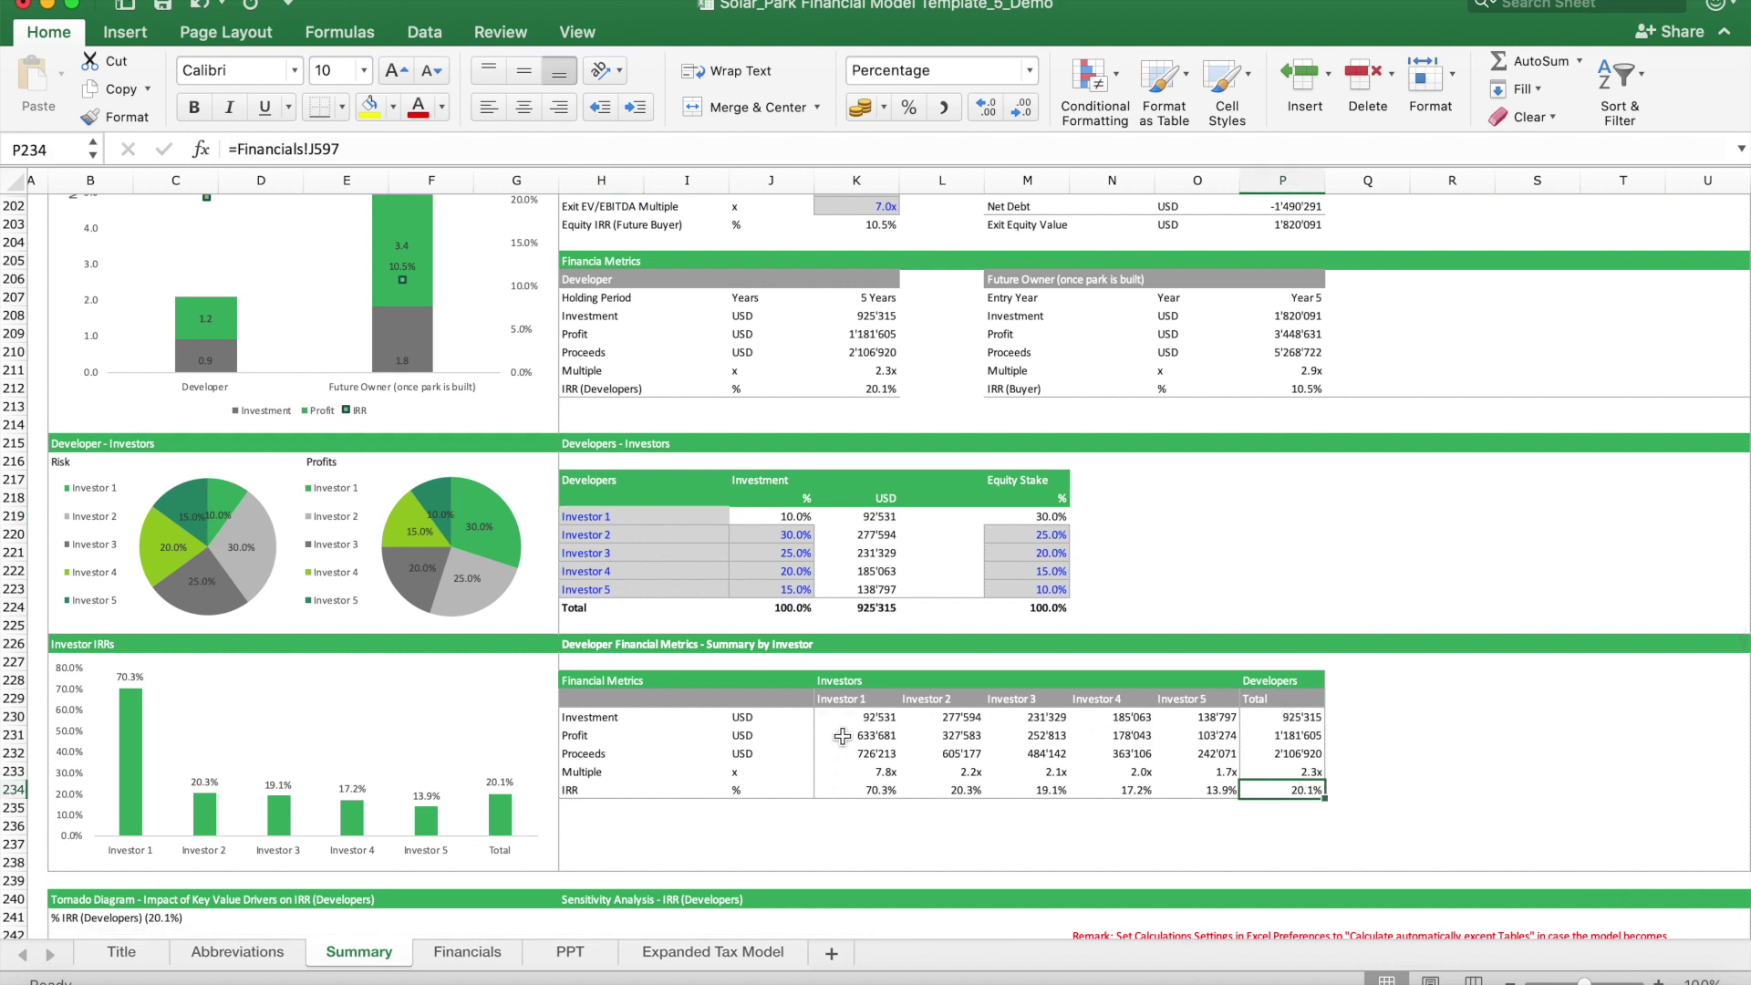
left_click(940, 674)
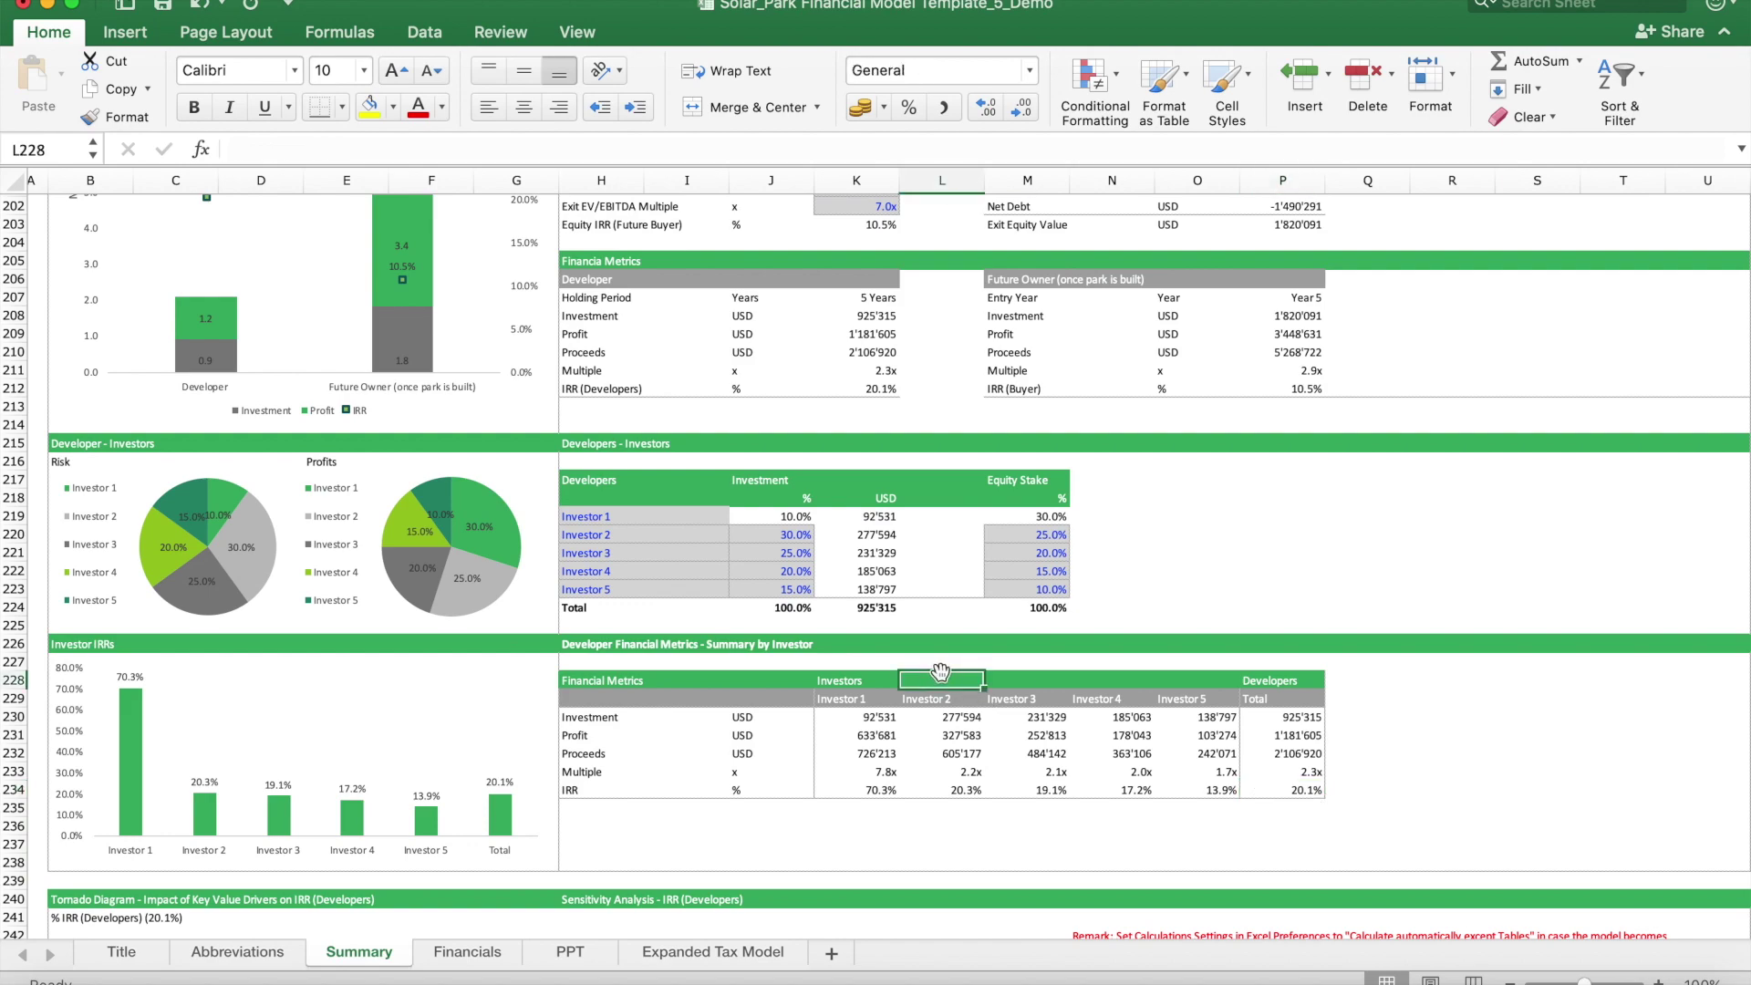
Step: Bring the tornado diagram into view and keep IRR (Developers) selected in J275's dropdown
scroll(946, 675, "down", 10)
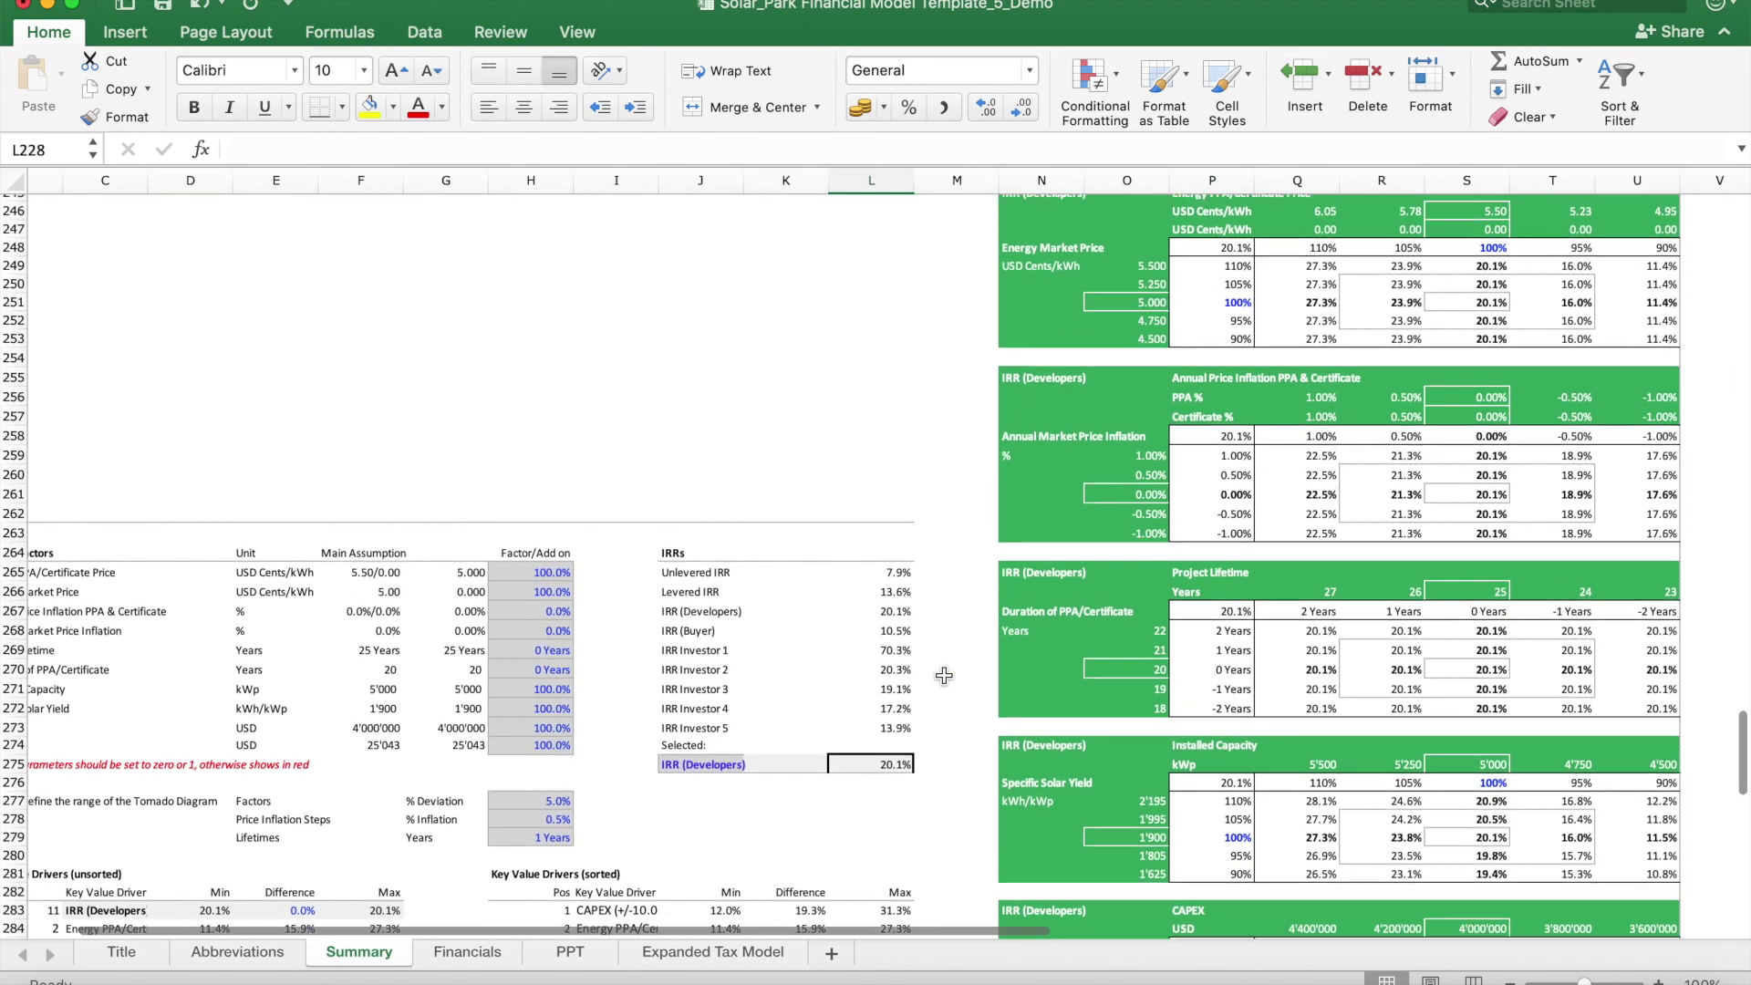
scroll(944, 675, "right", 1)
scroll(943, 675, "up", 1)
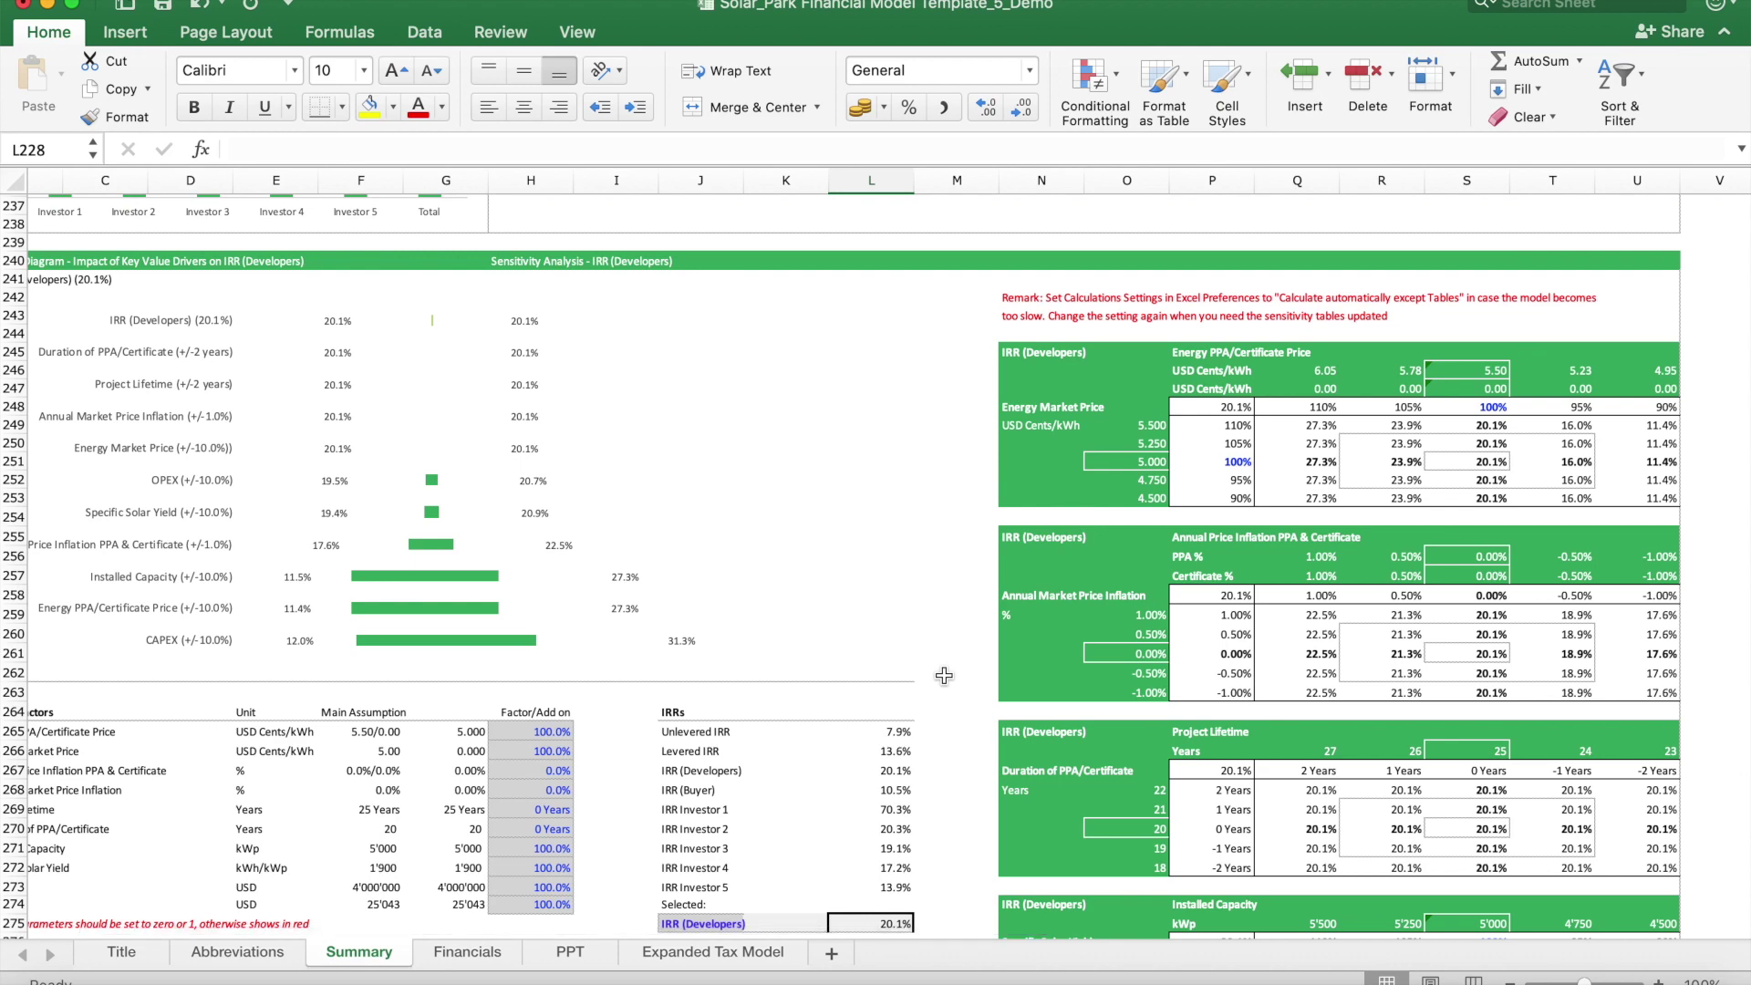
scroll(943, 675, "down", 1)
scroll(944, 675, "left", 1)
left_click(753, 866)
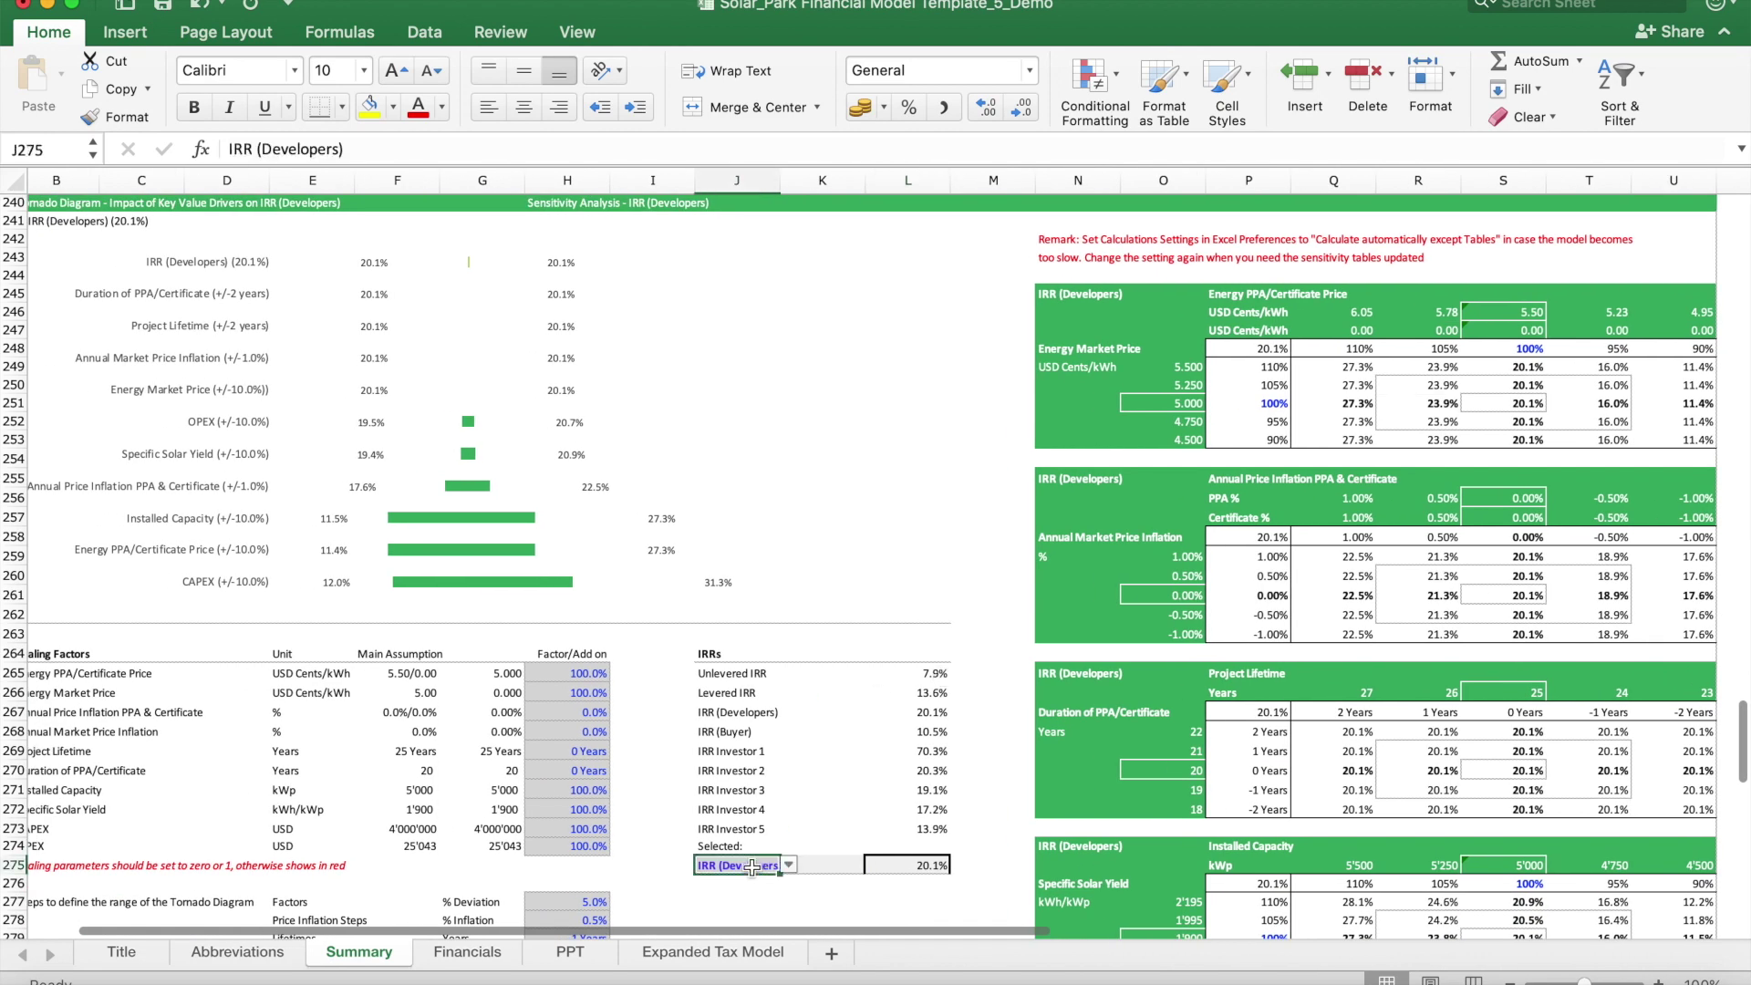
left_click(790, 864)
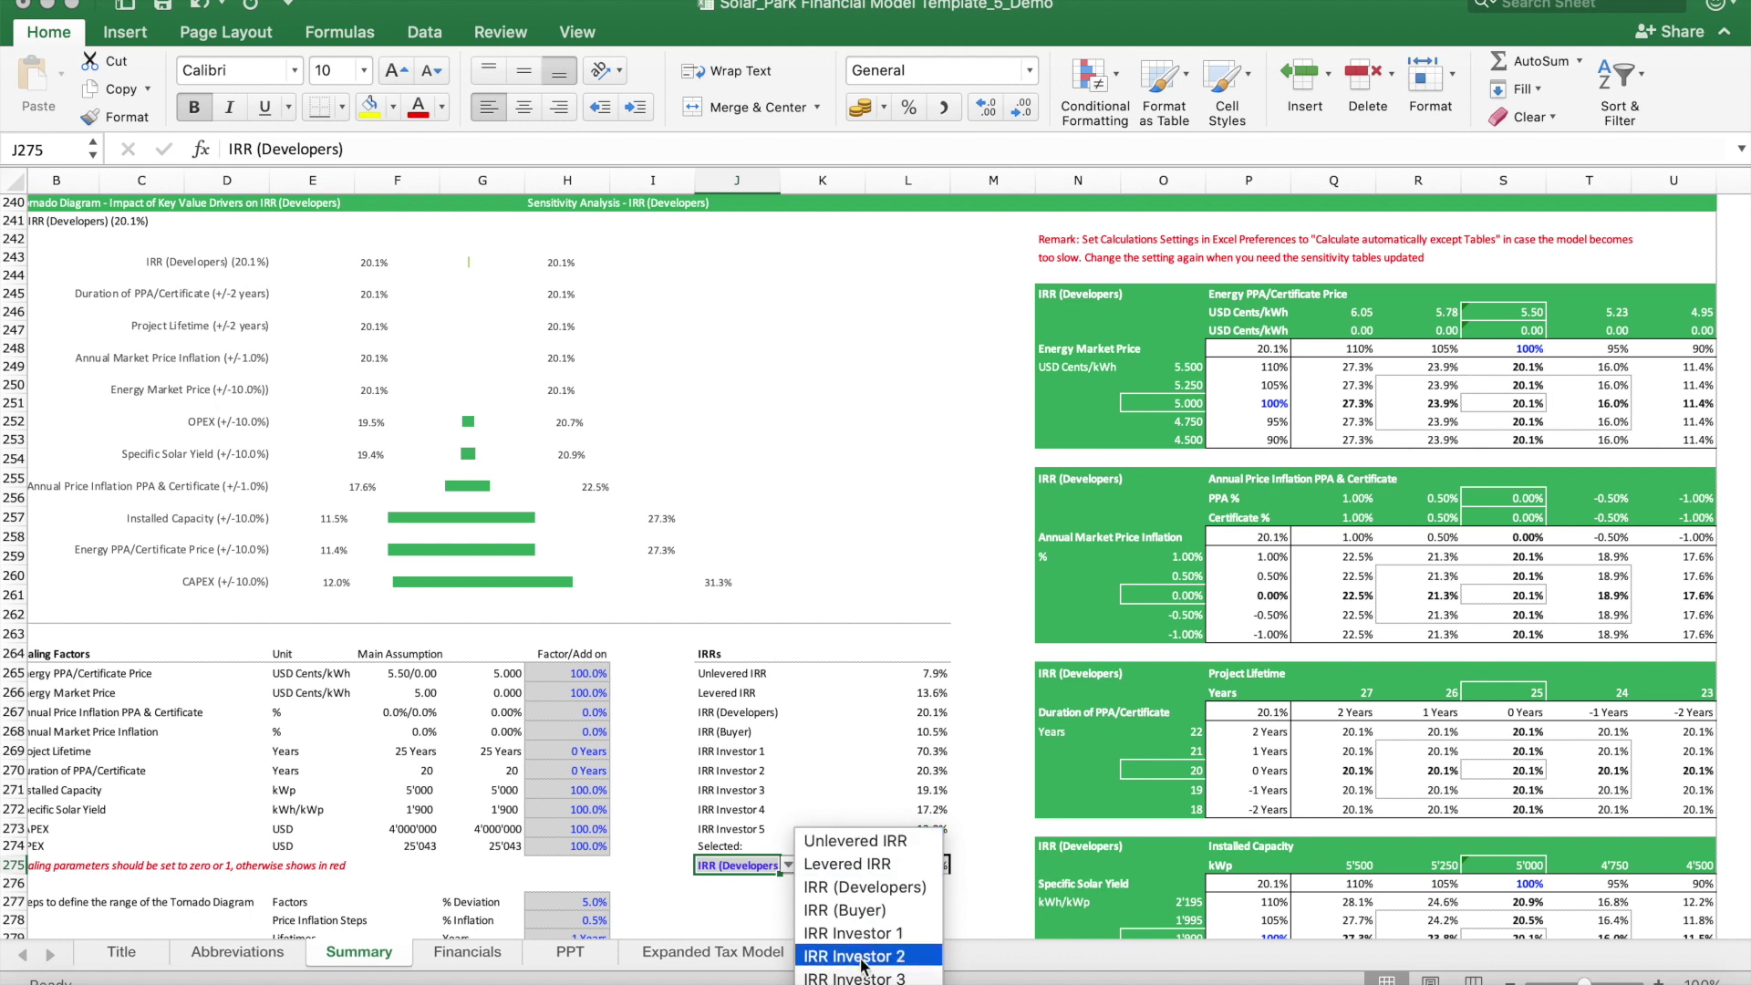
left_click(834, 889)
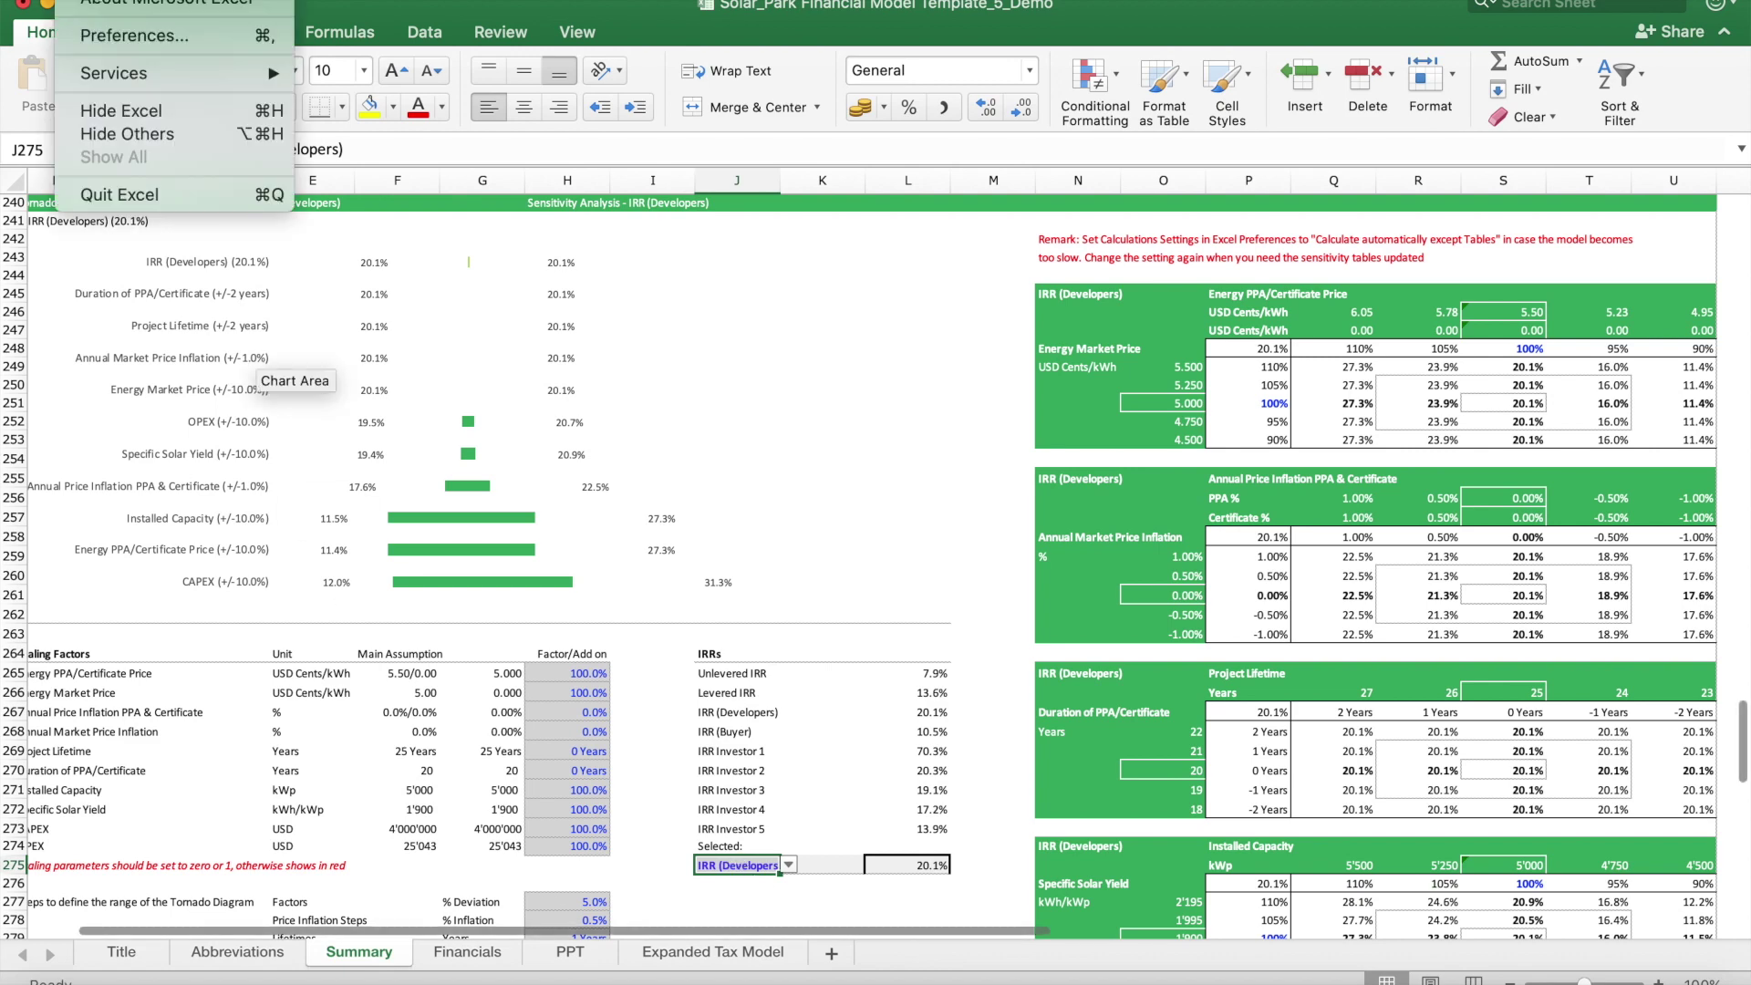
Step: Set the Calculation preference to 'Automatic except for data tables'
left_click(135, 35)
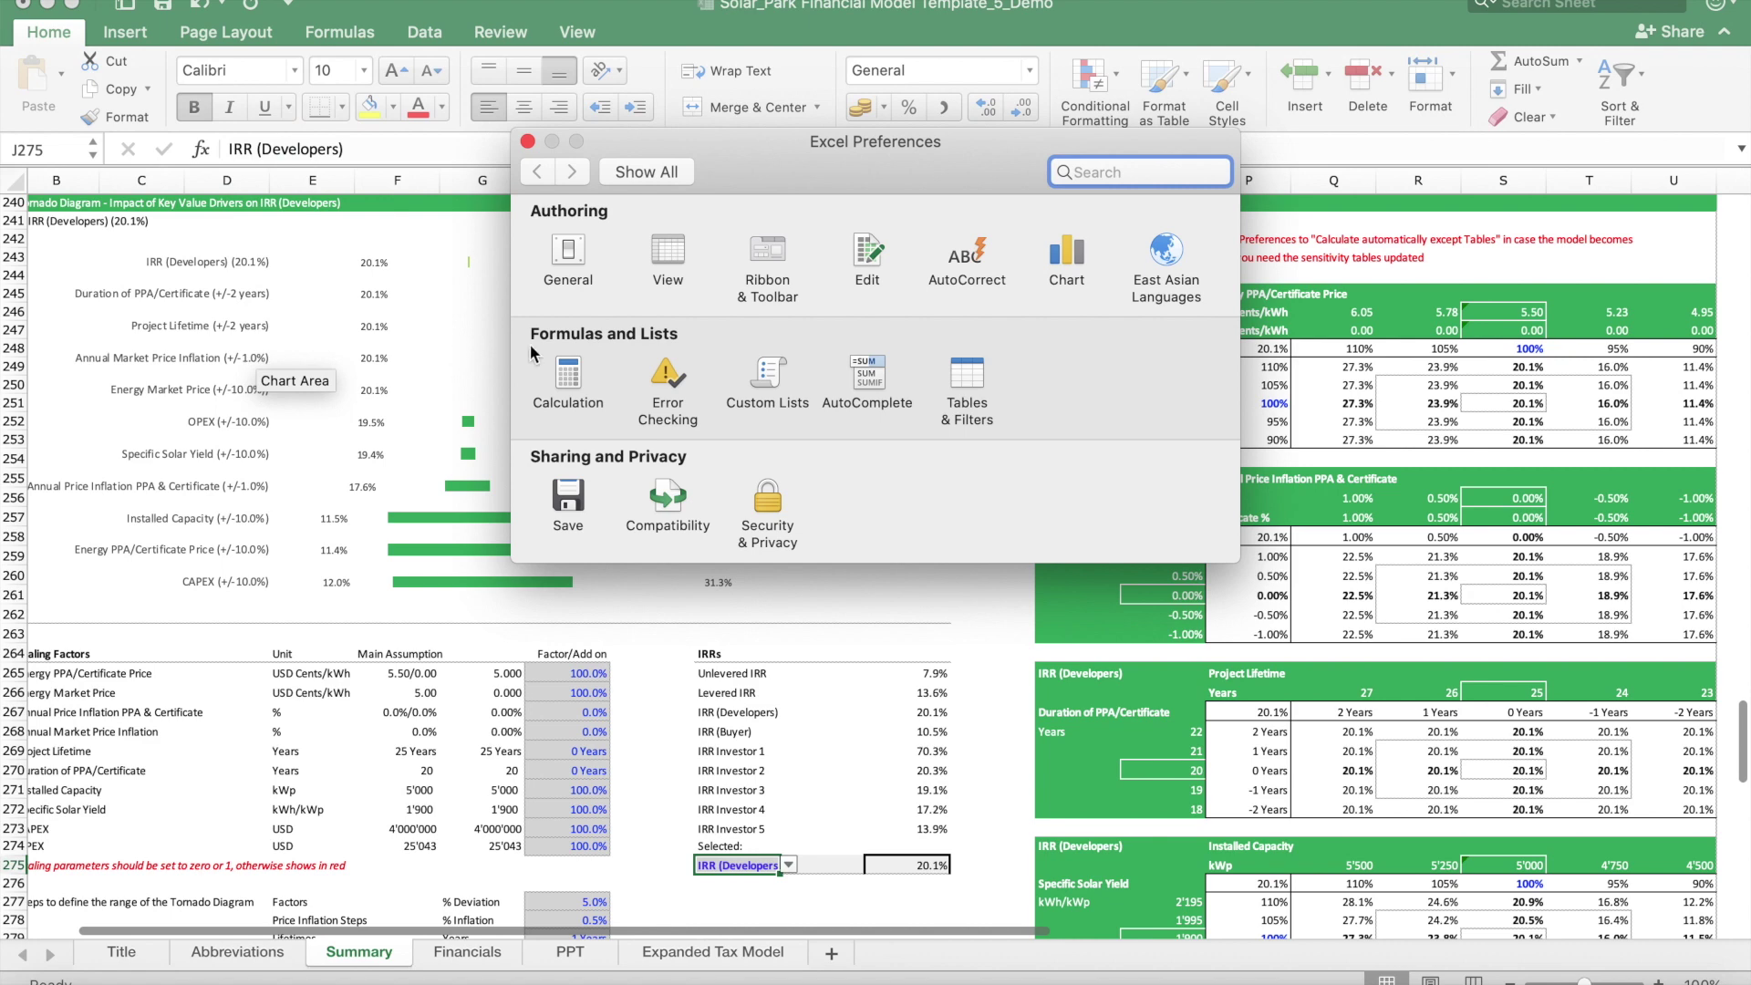
left_click(565, 370)
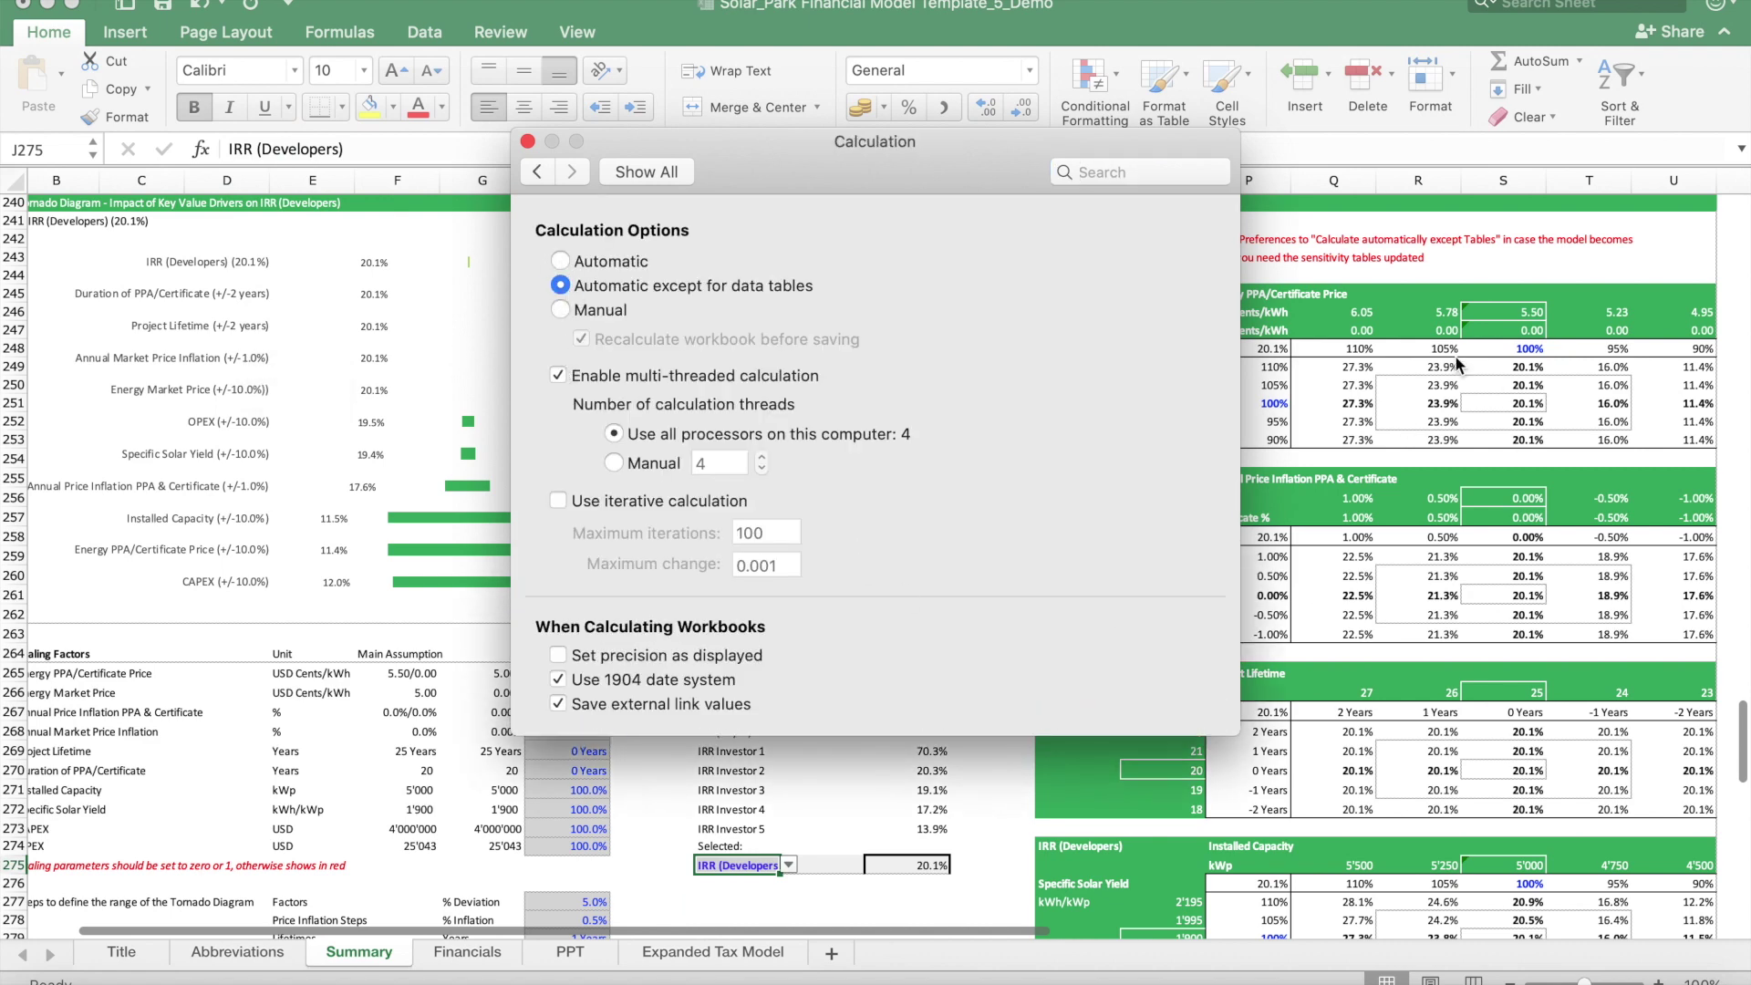
left_click(563, 283)
left_click(527, 141)
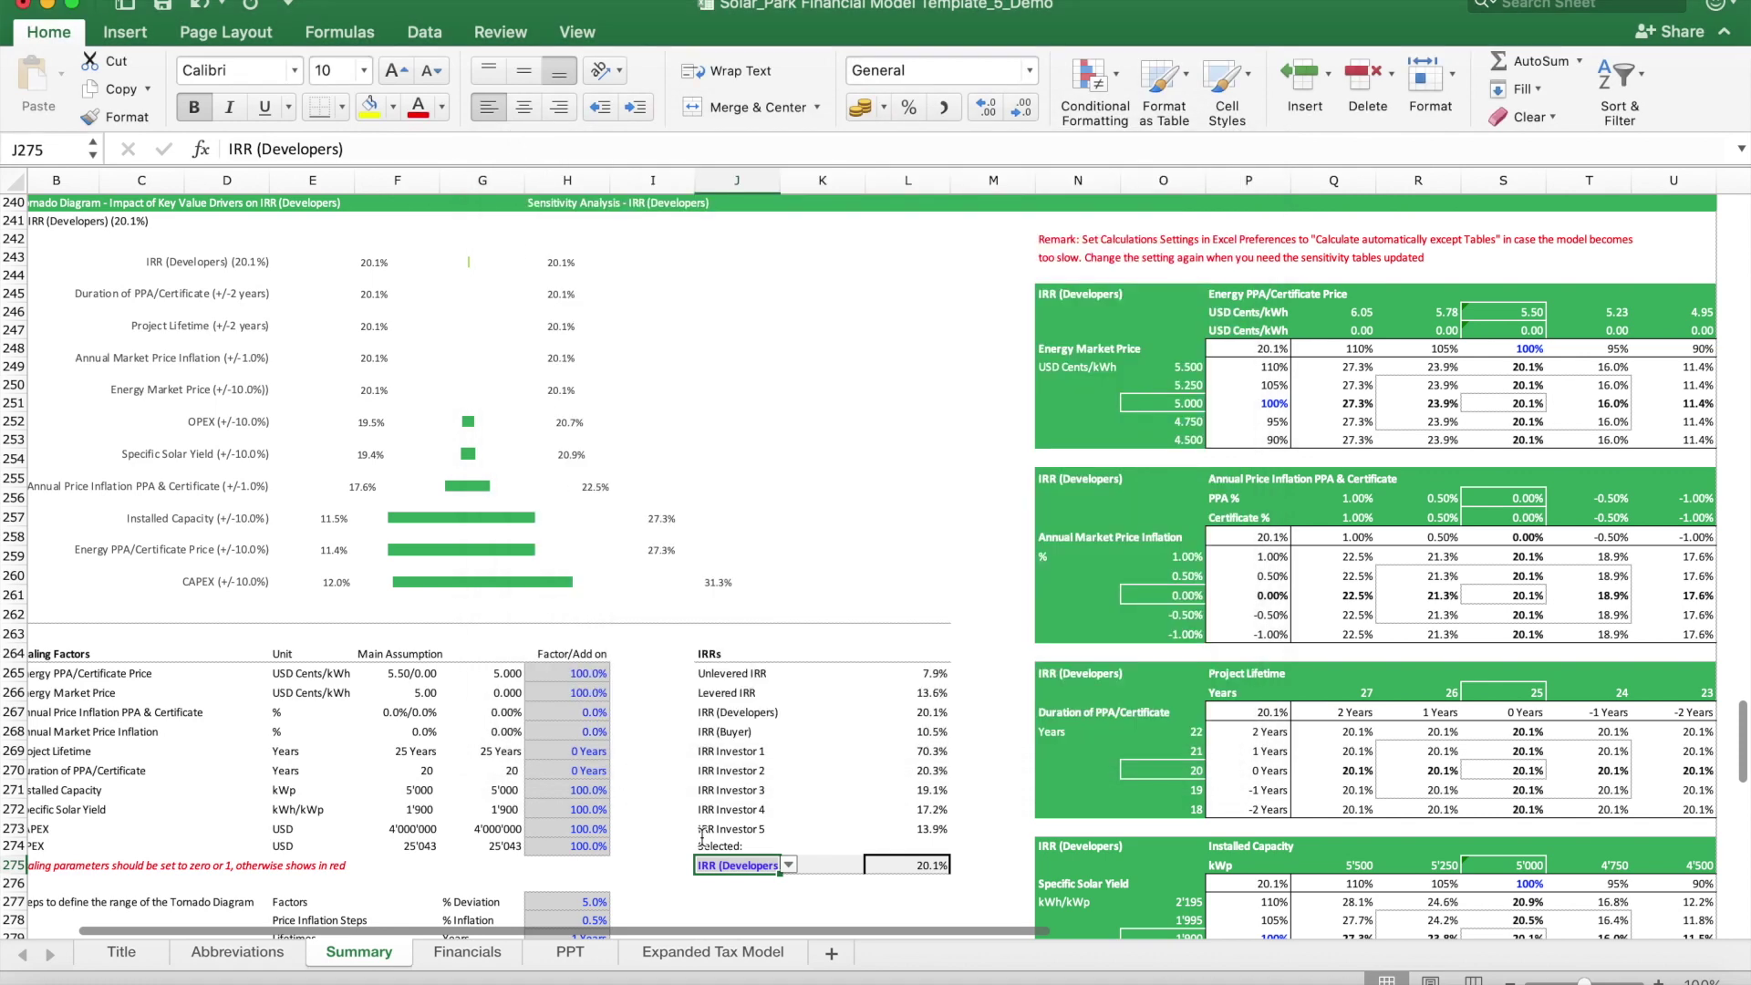
left_click(737, 808)
left_click(723, 751)
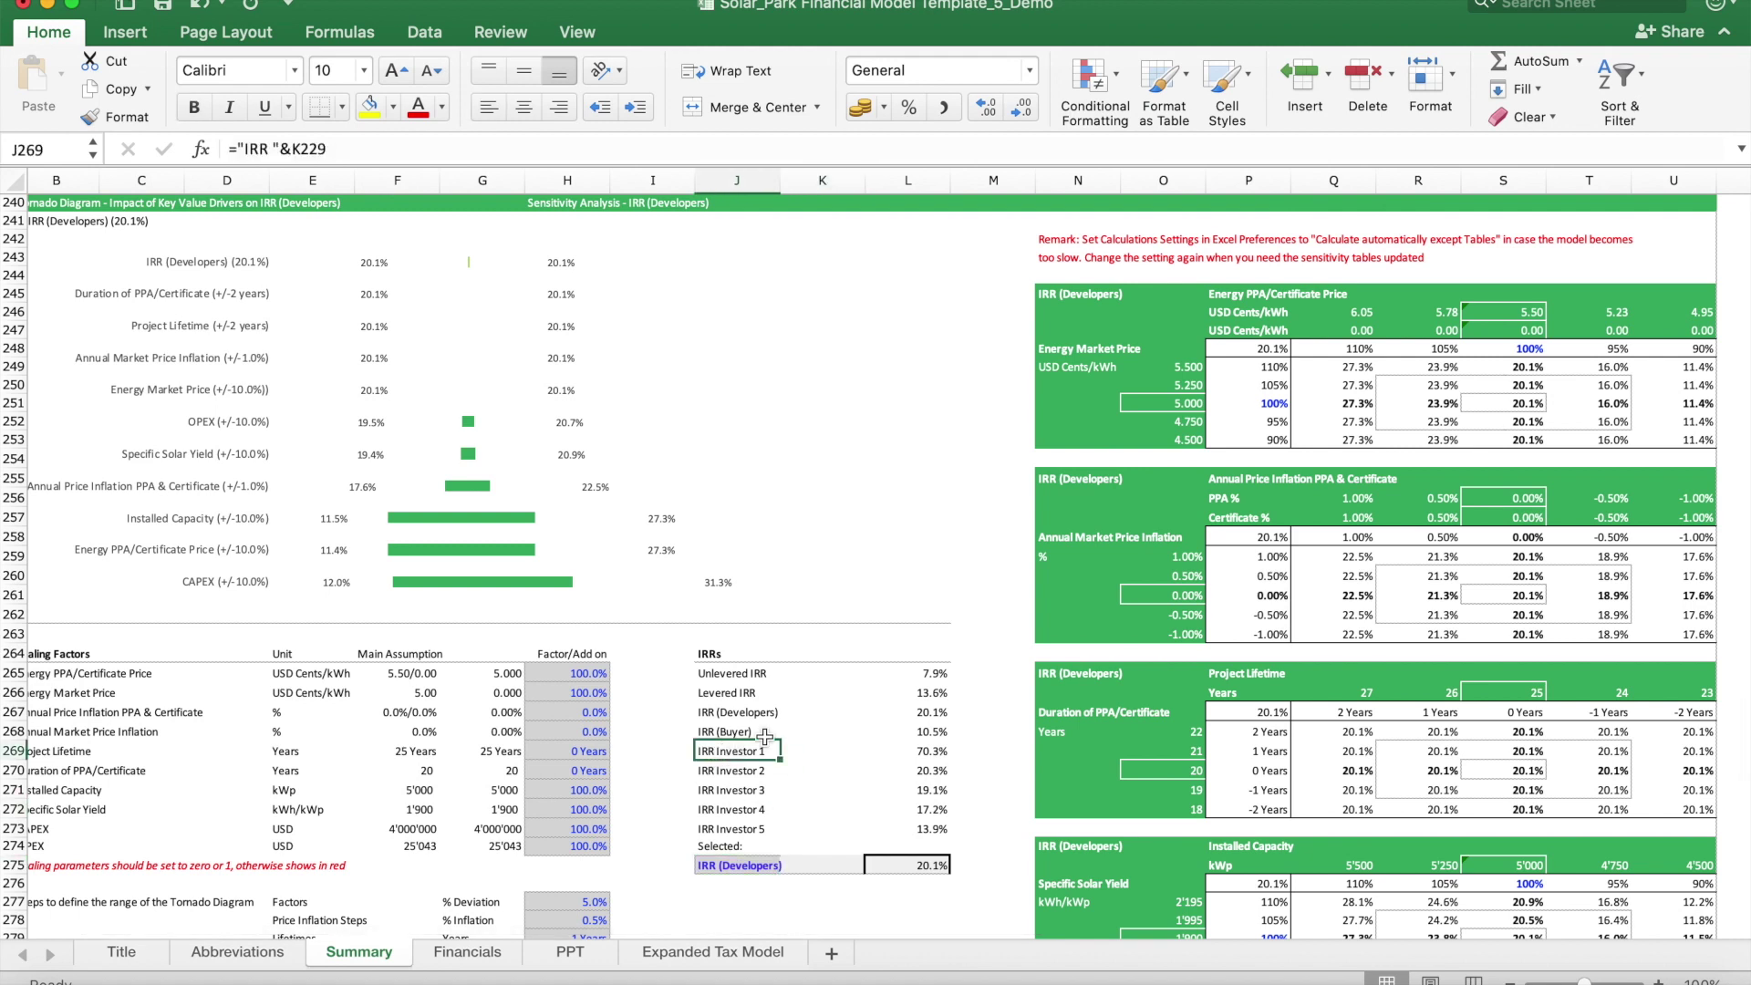
mouse_move(438, 550)
left_click(1508, 309)
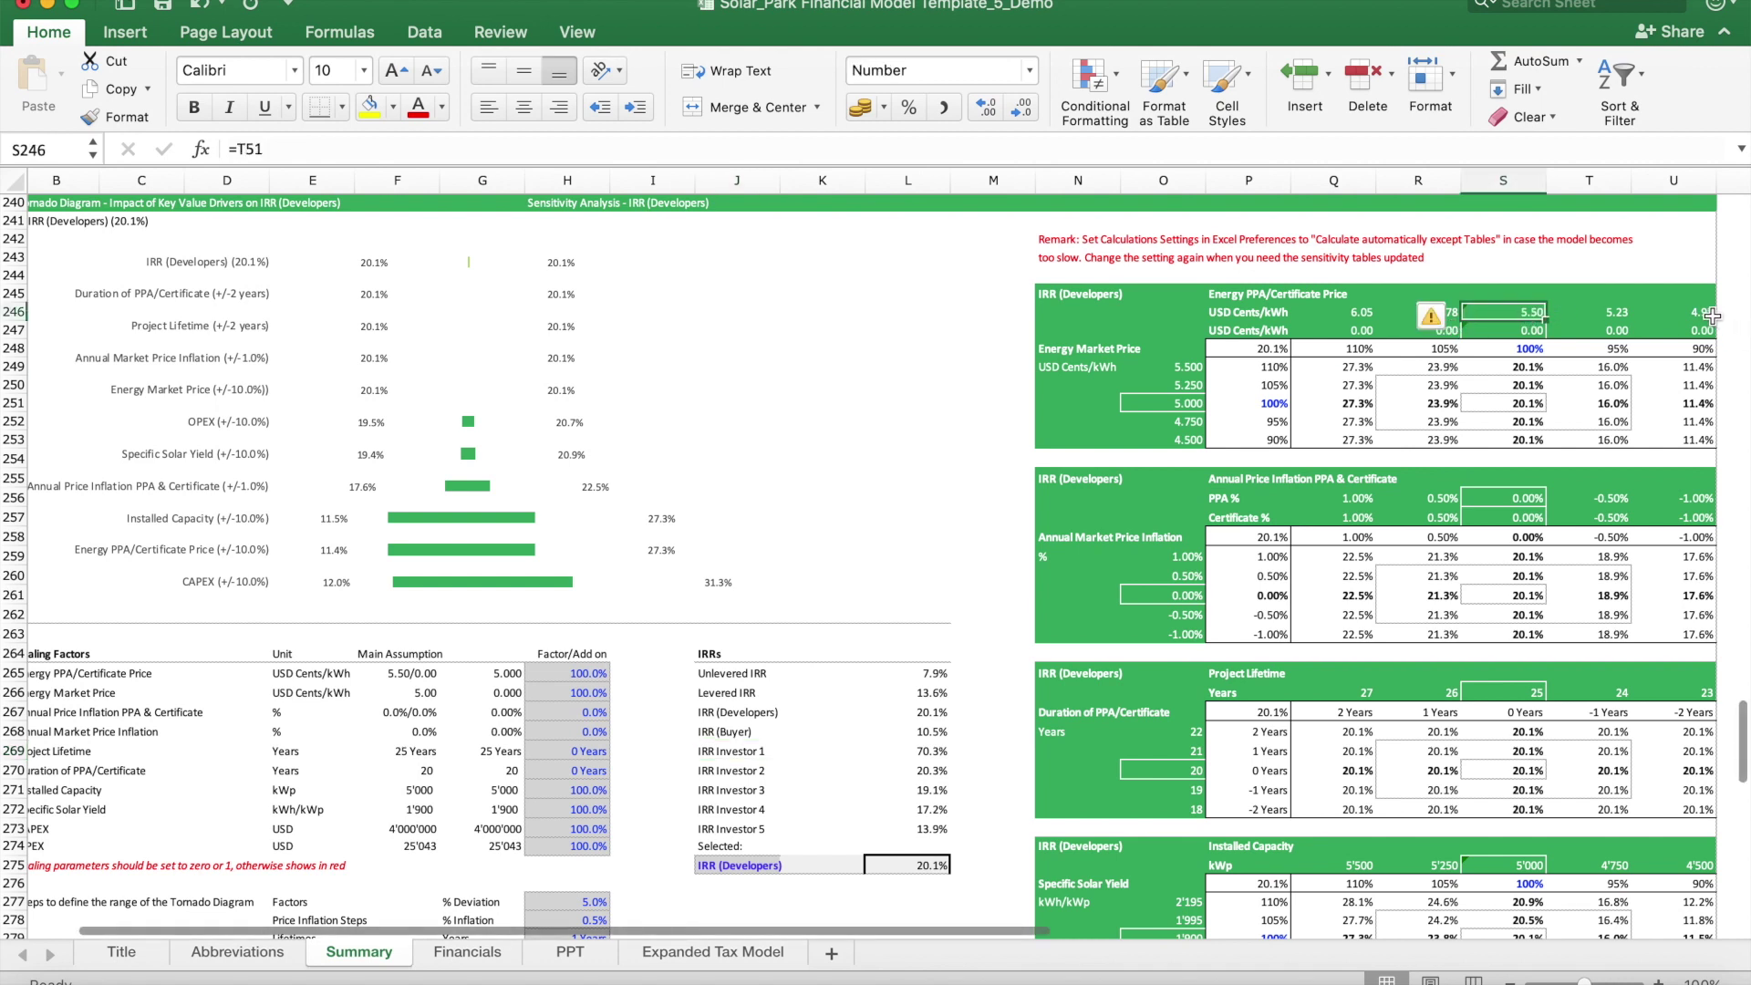
key("Right")
key("Right")
left_click(1359, 314)
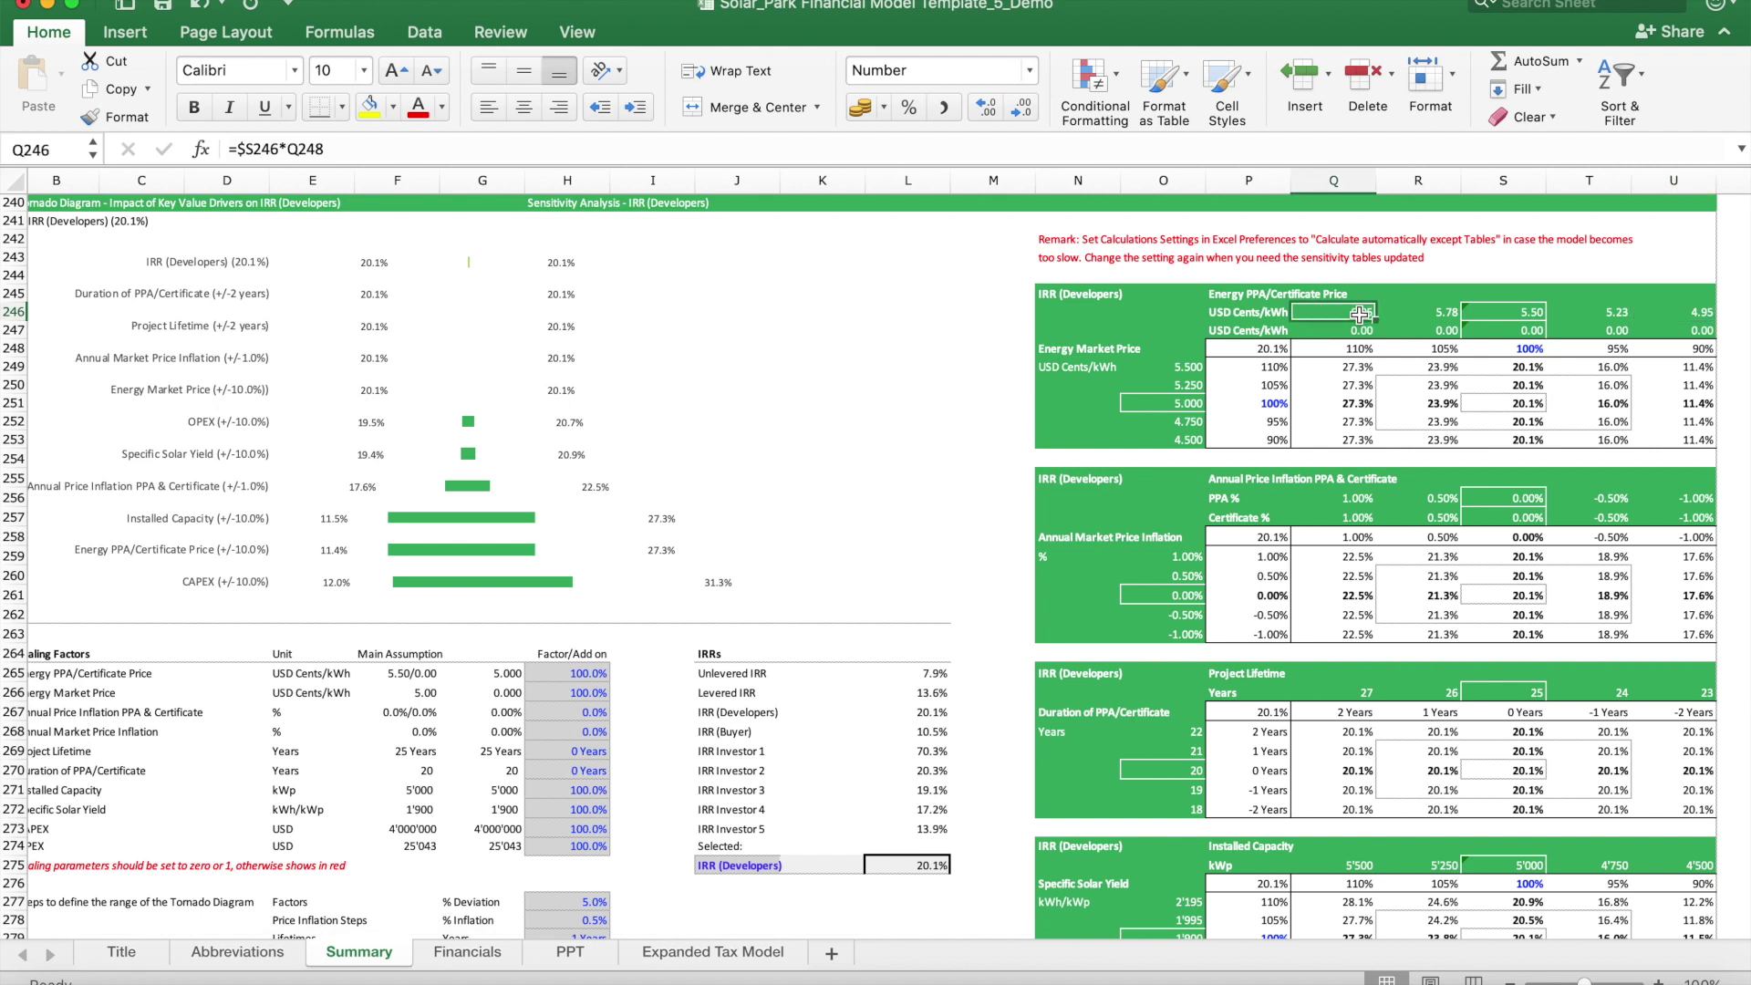
mouse_move(1338, 421)
left_mouse_down()
mouse_move(1367, 406)
mouse_move(1644, 409)
mouse_move(1272, 403)
mouse_move(1316, 403)
left_mouse_up()
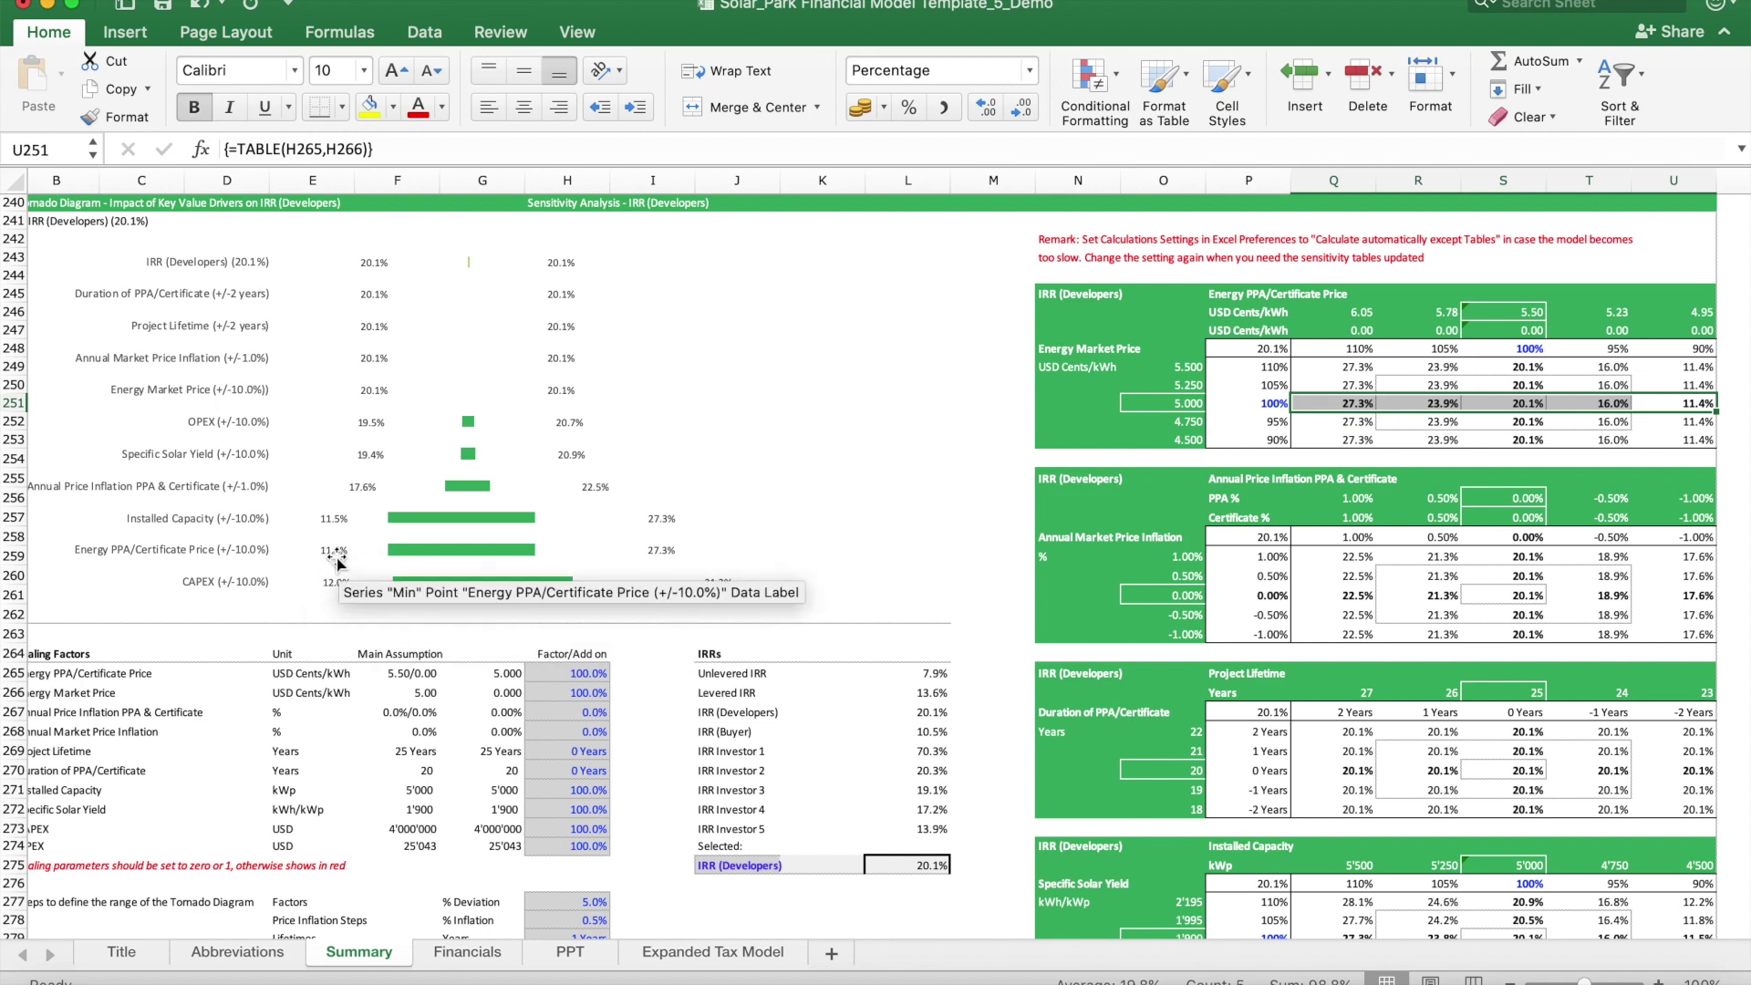
left_click(423, 545)
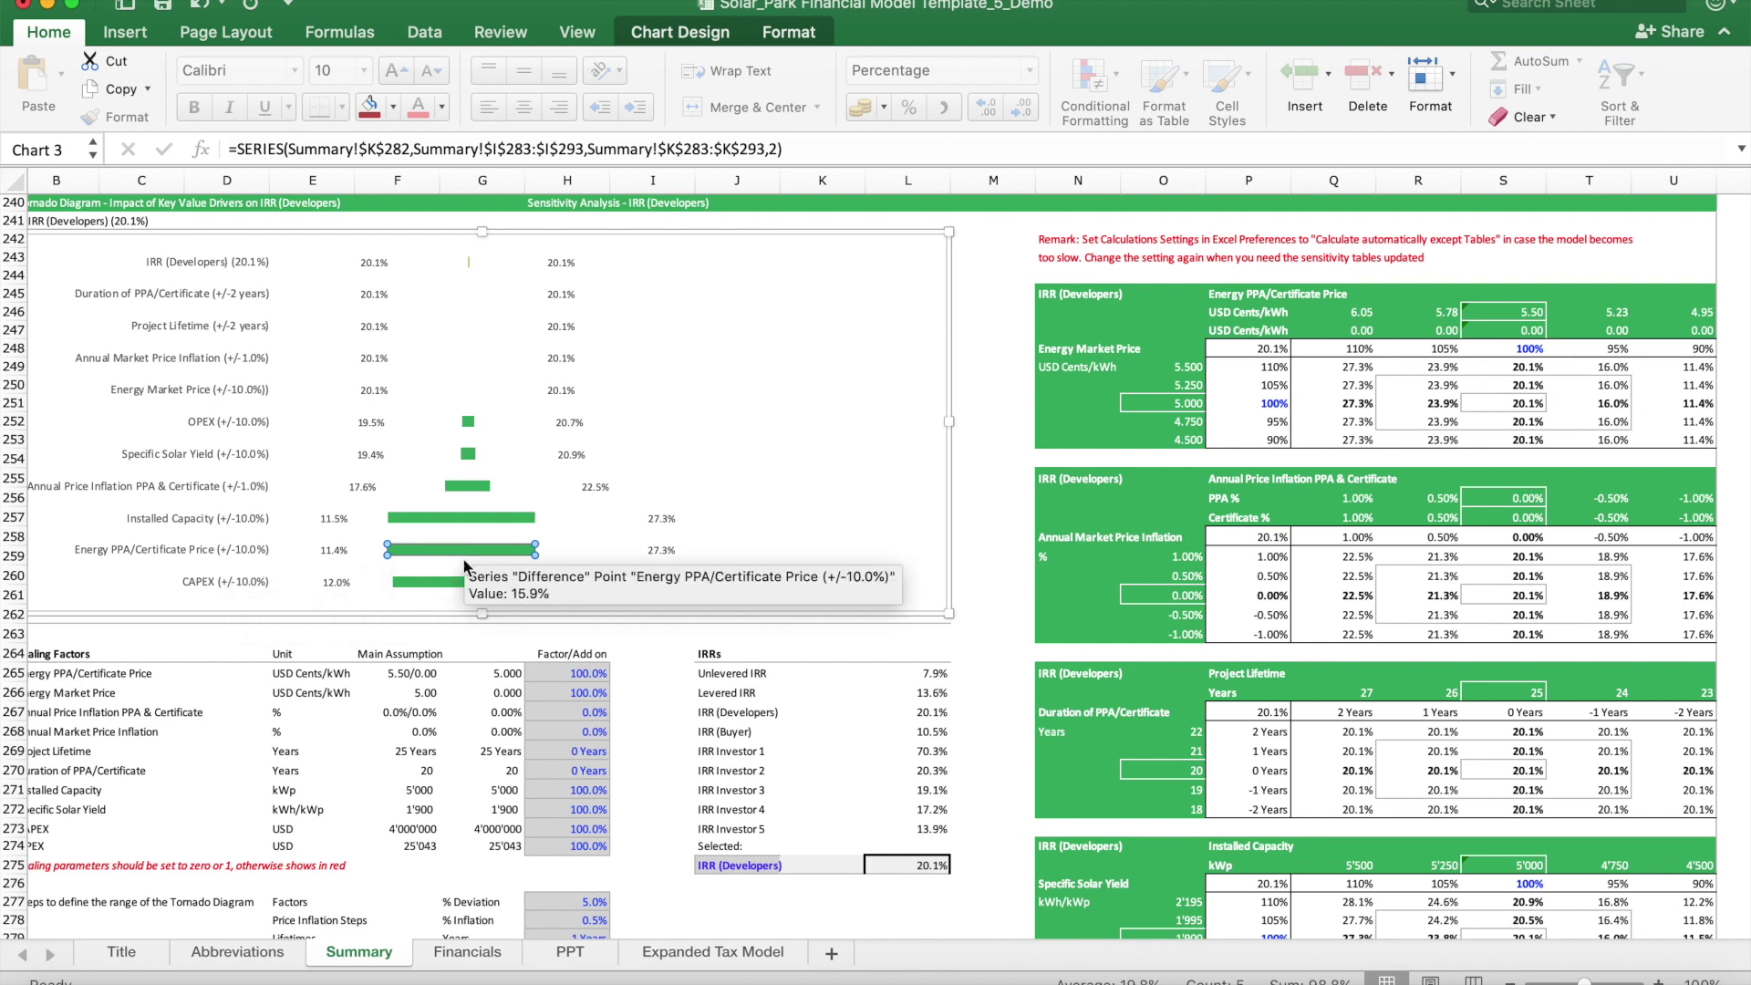
mouse_move(461, 589)
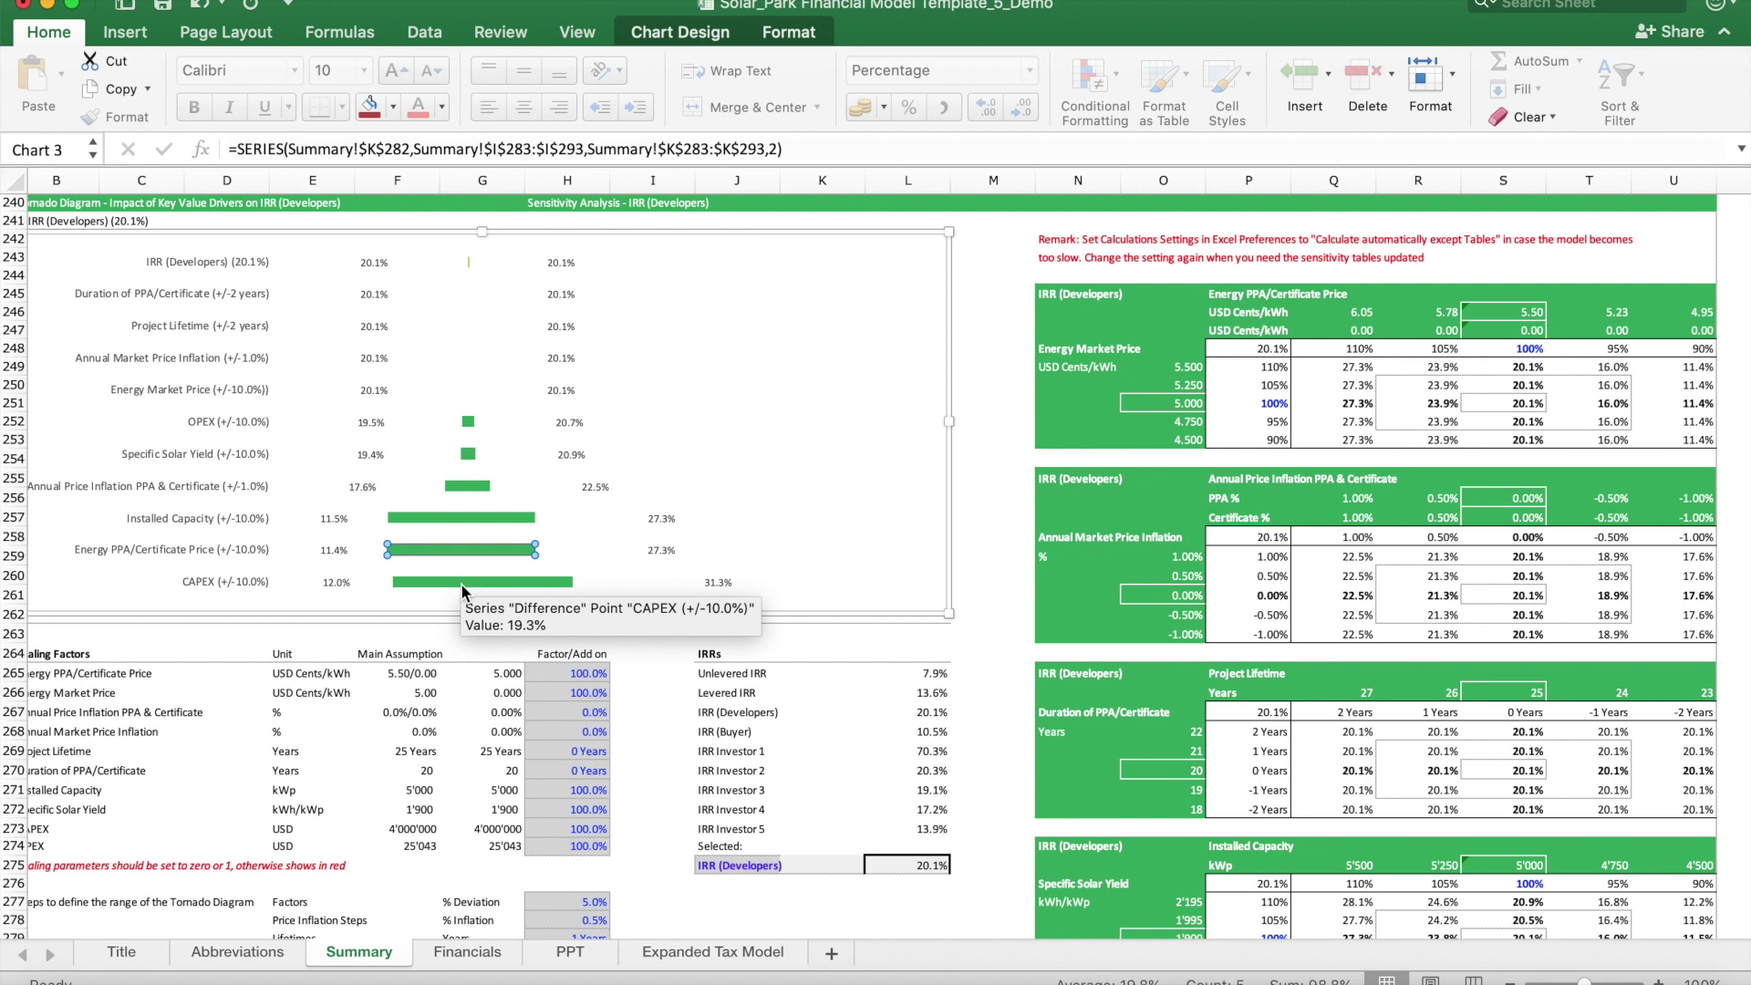
left_click(463, 585)
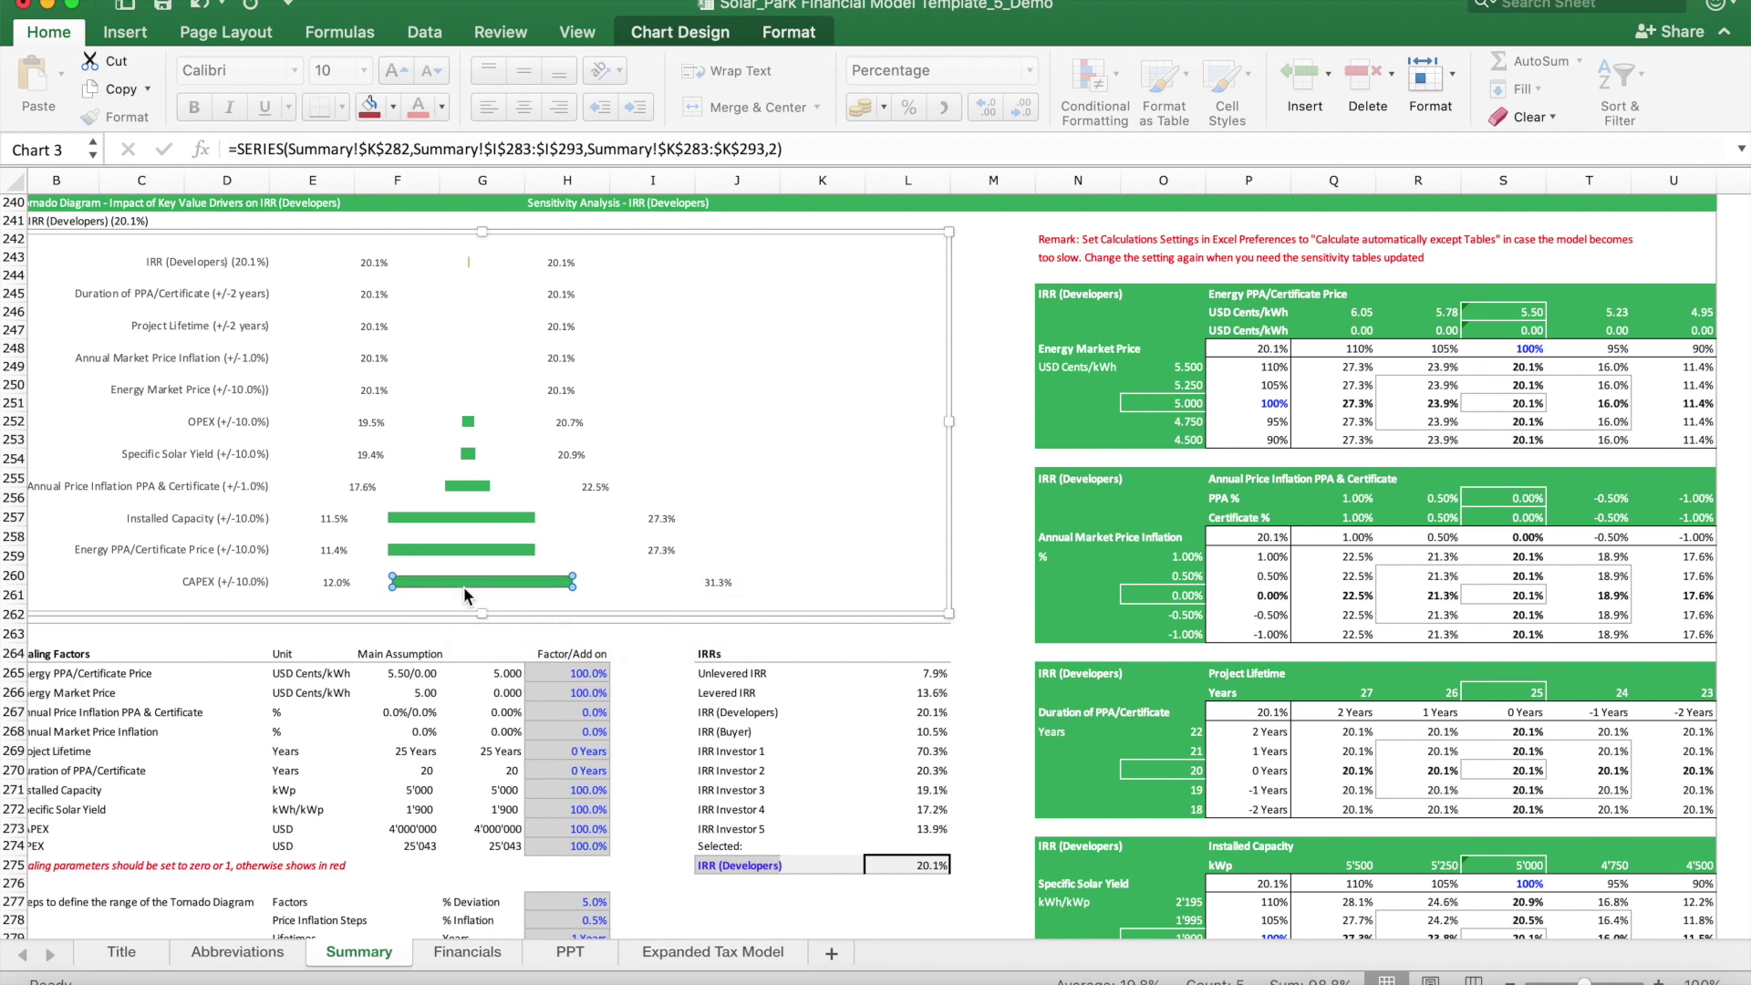
mouse_move(474, 558)
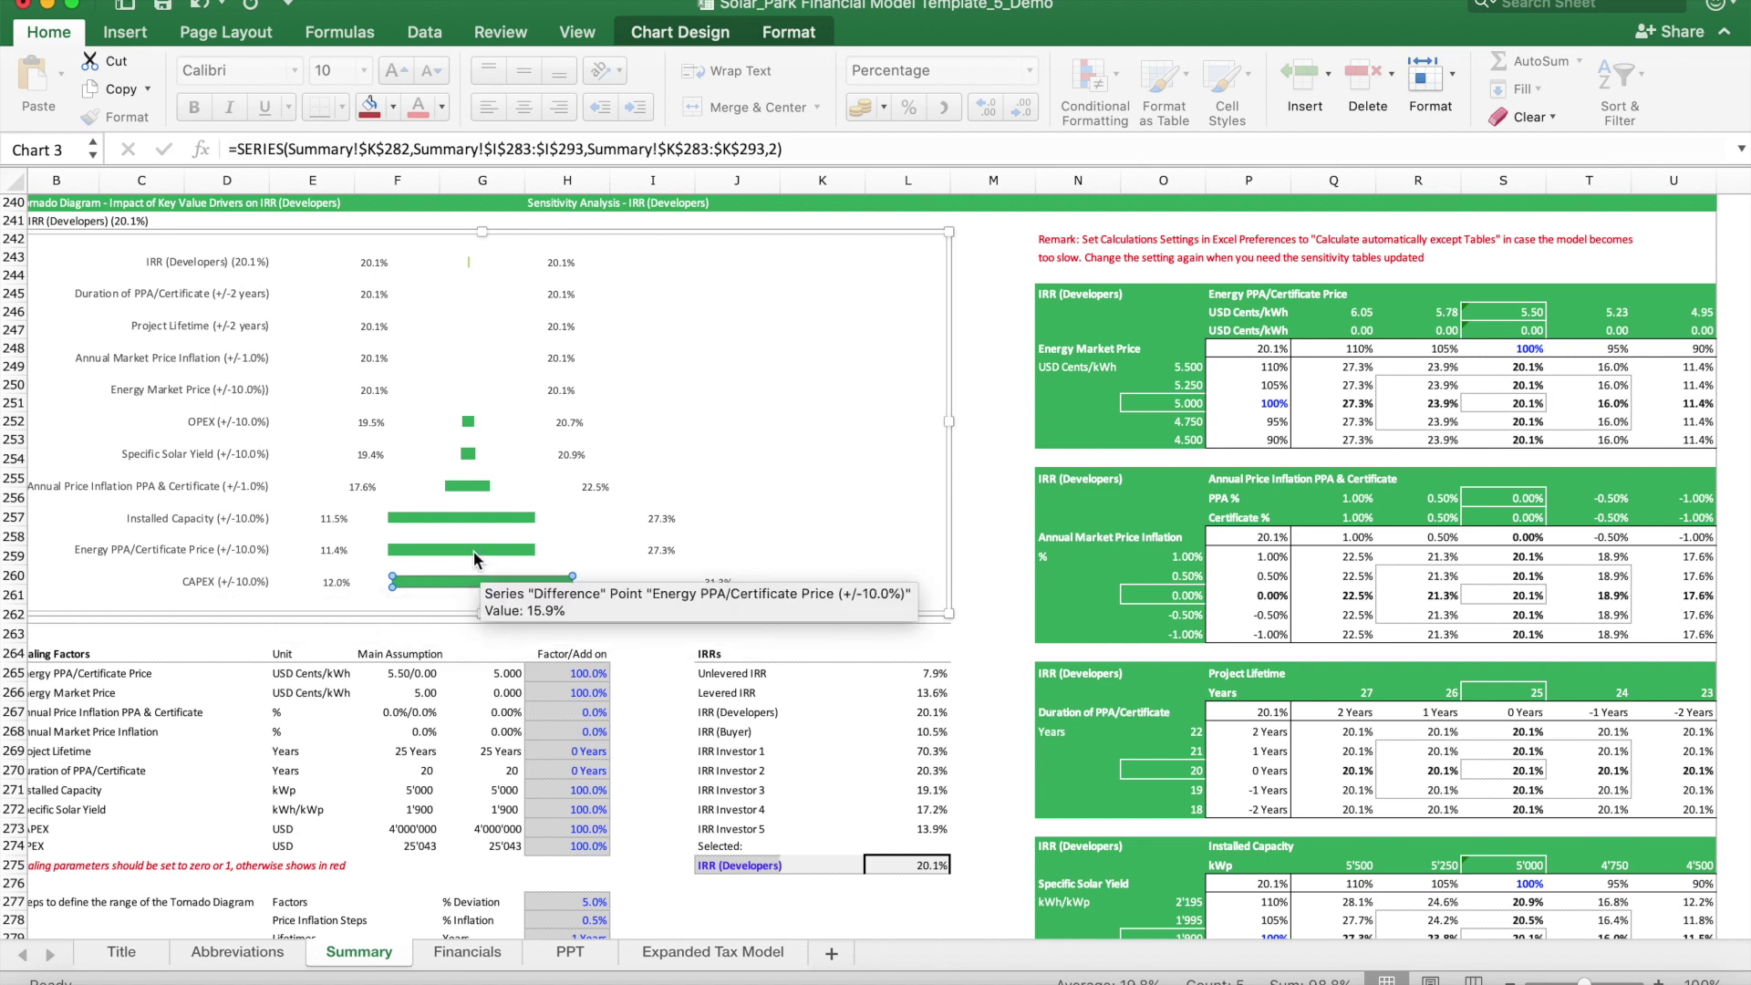
left_click(453, 522)
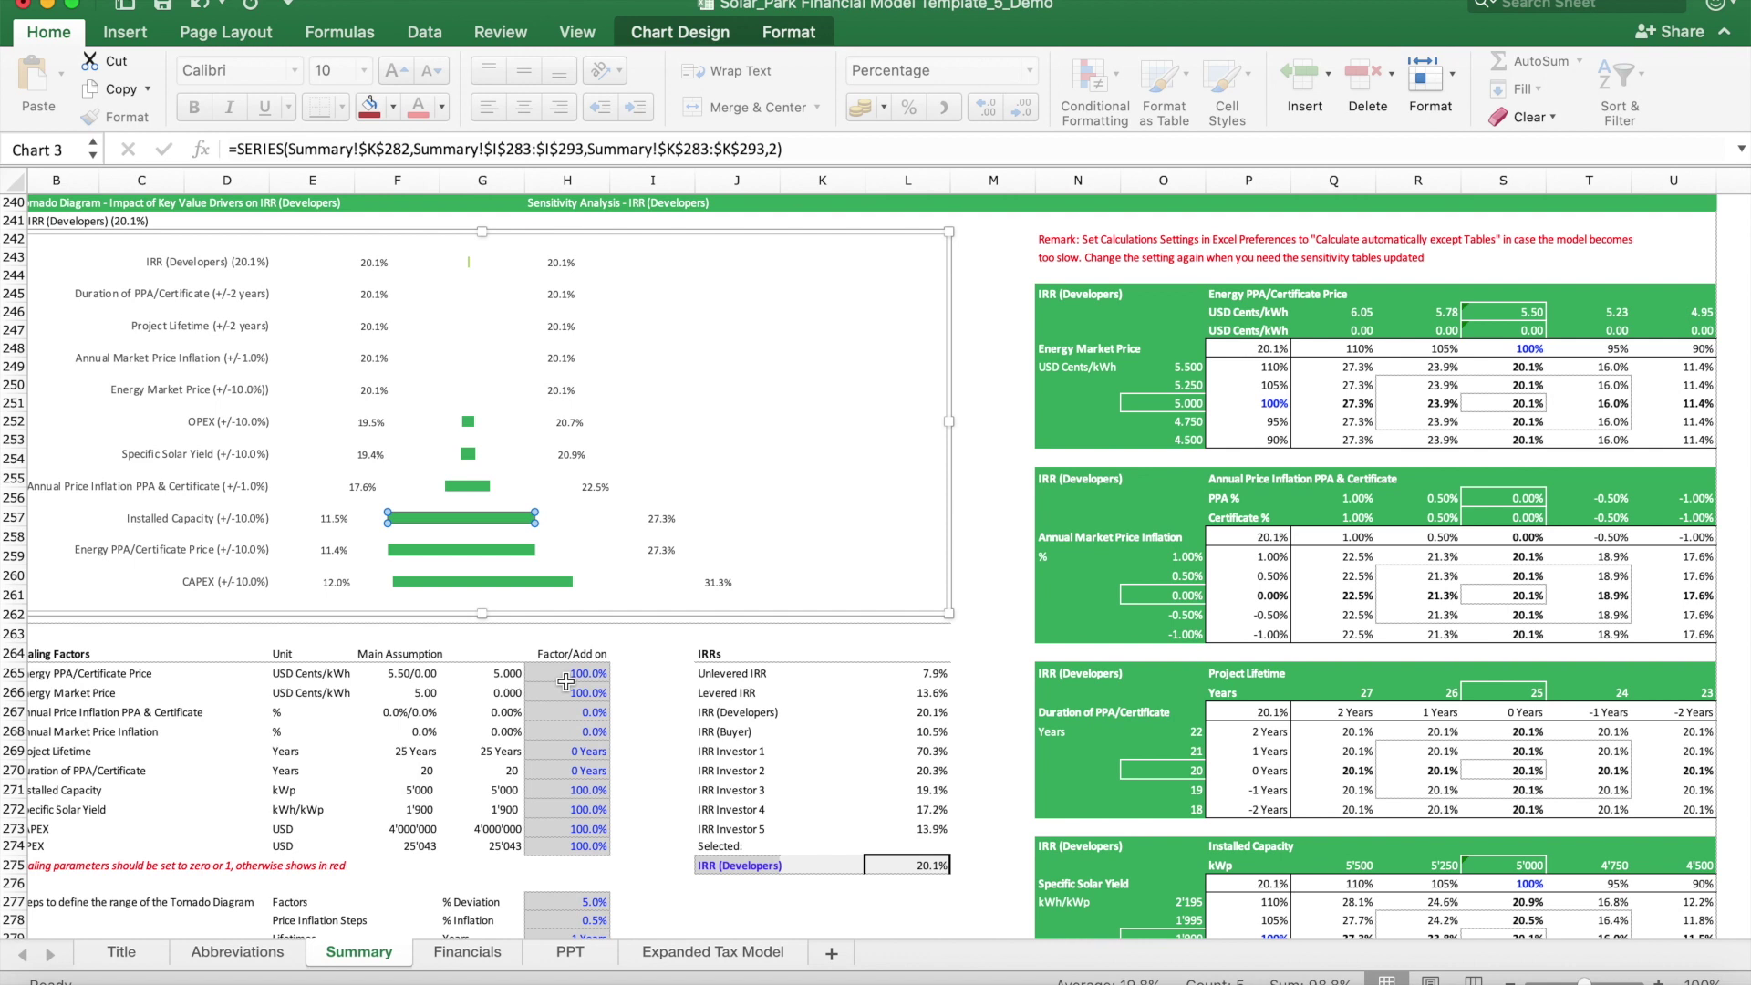
scroll(1143, 423, "up", 10)
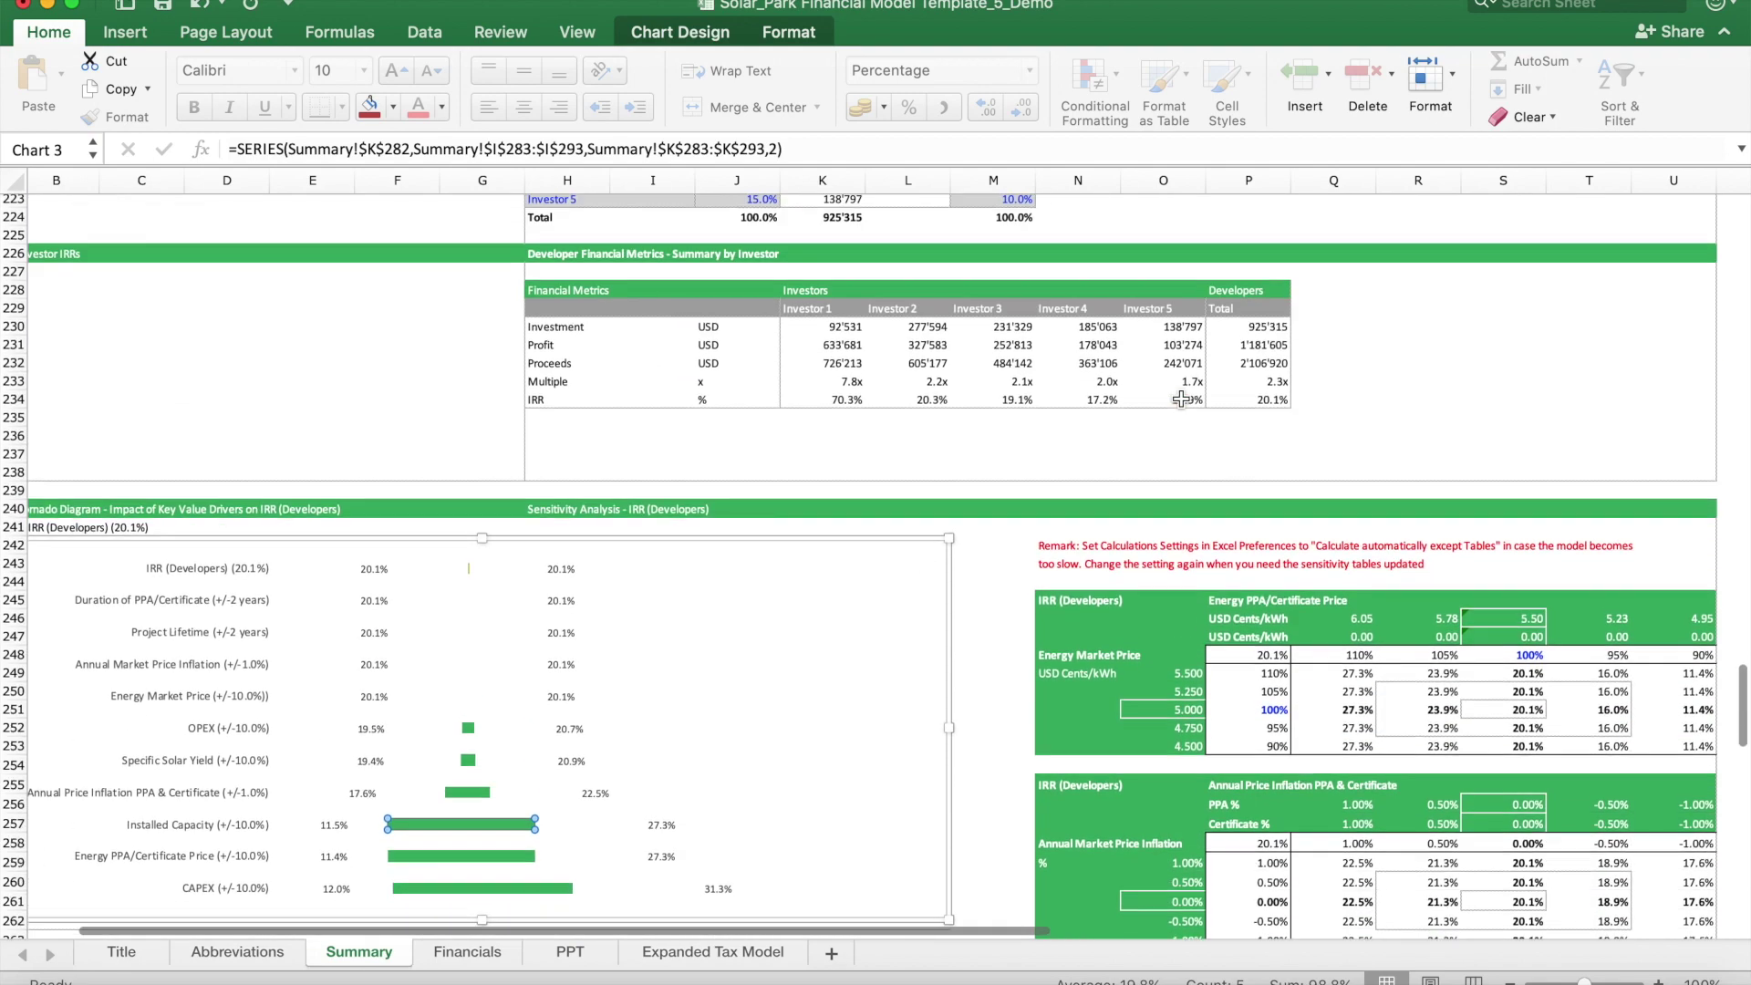
scroll(1143, 422, "up", 20)
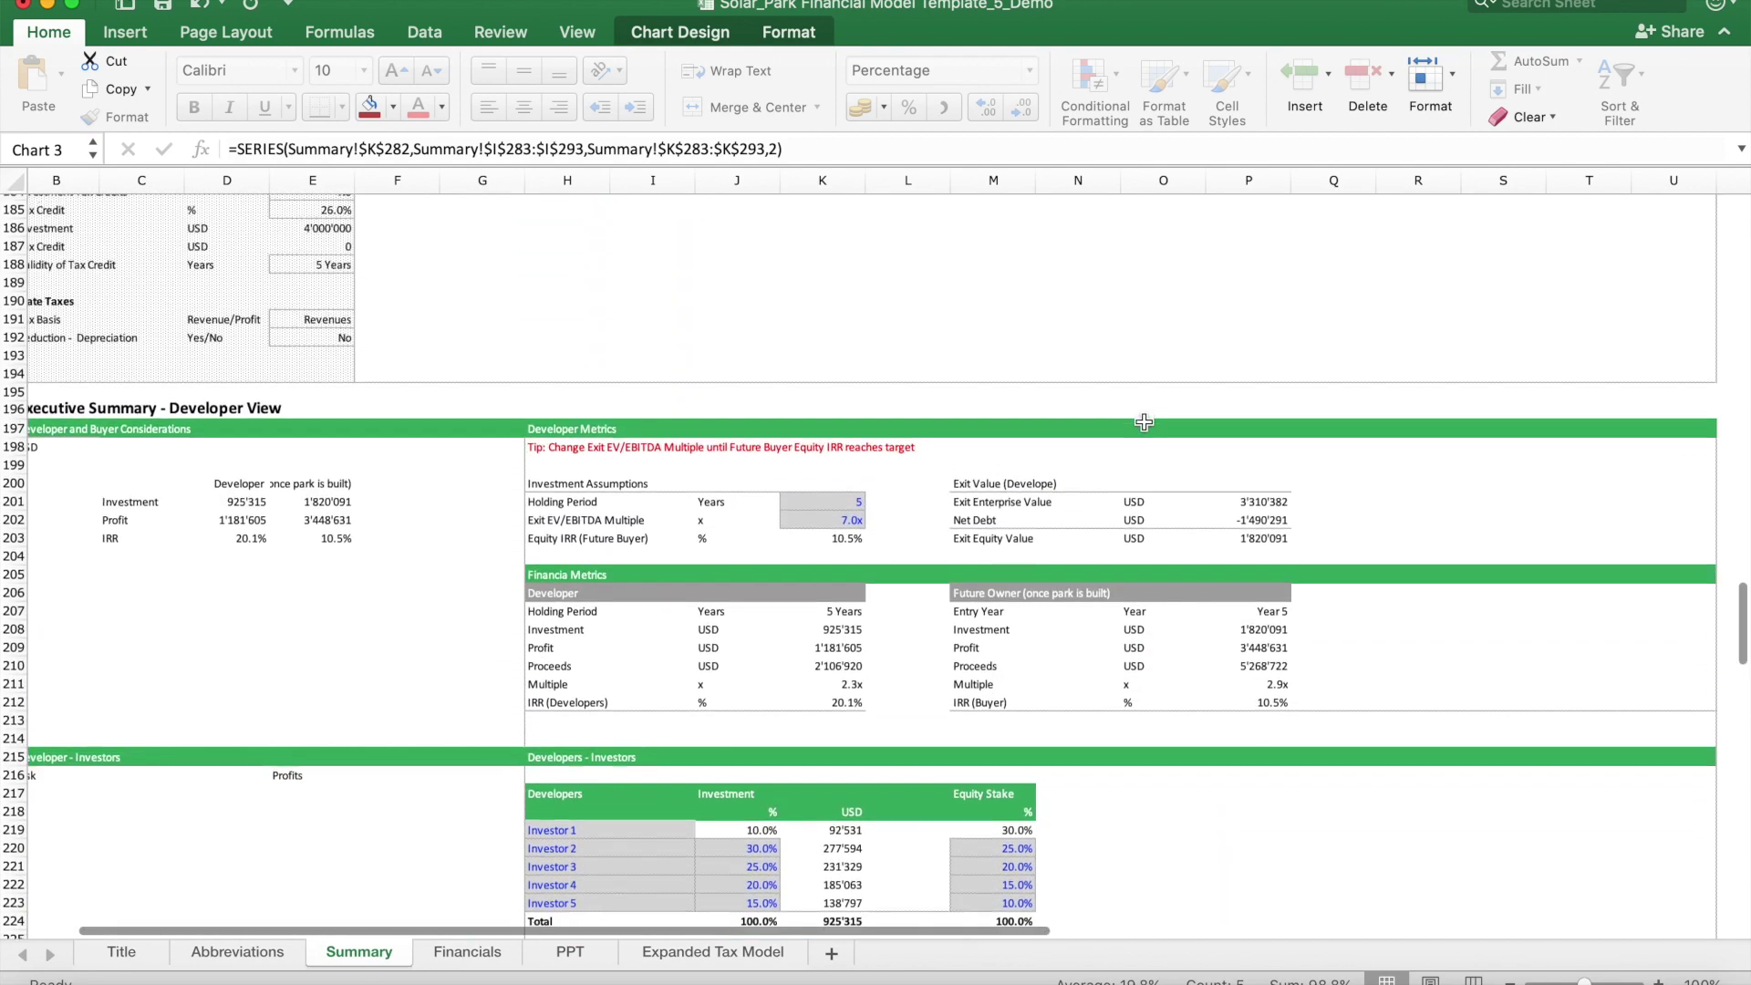
scroll(1143, 422, "up", 20)
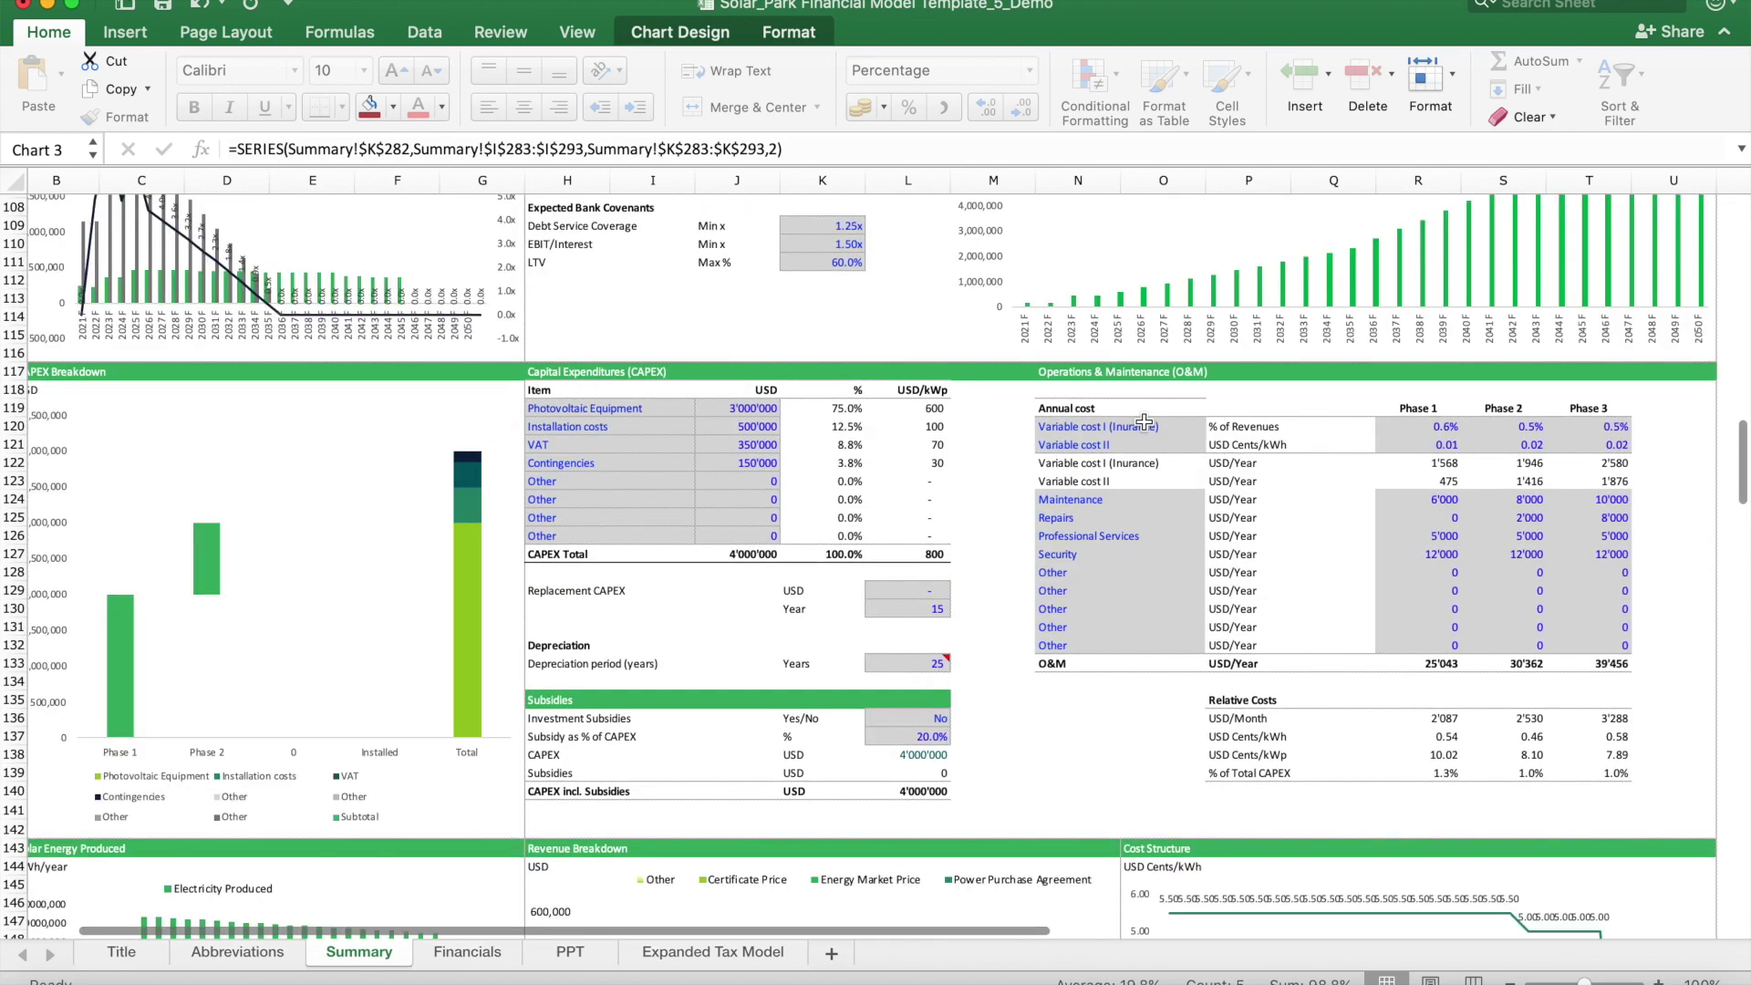
scroll(1097, 461, "down", 5)
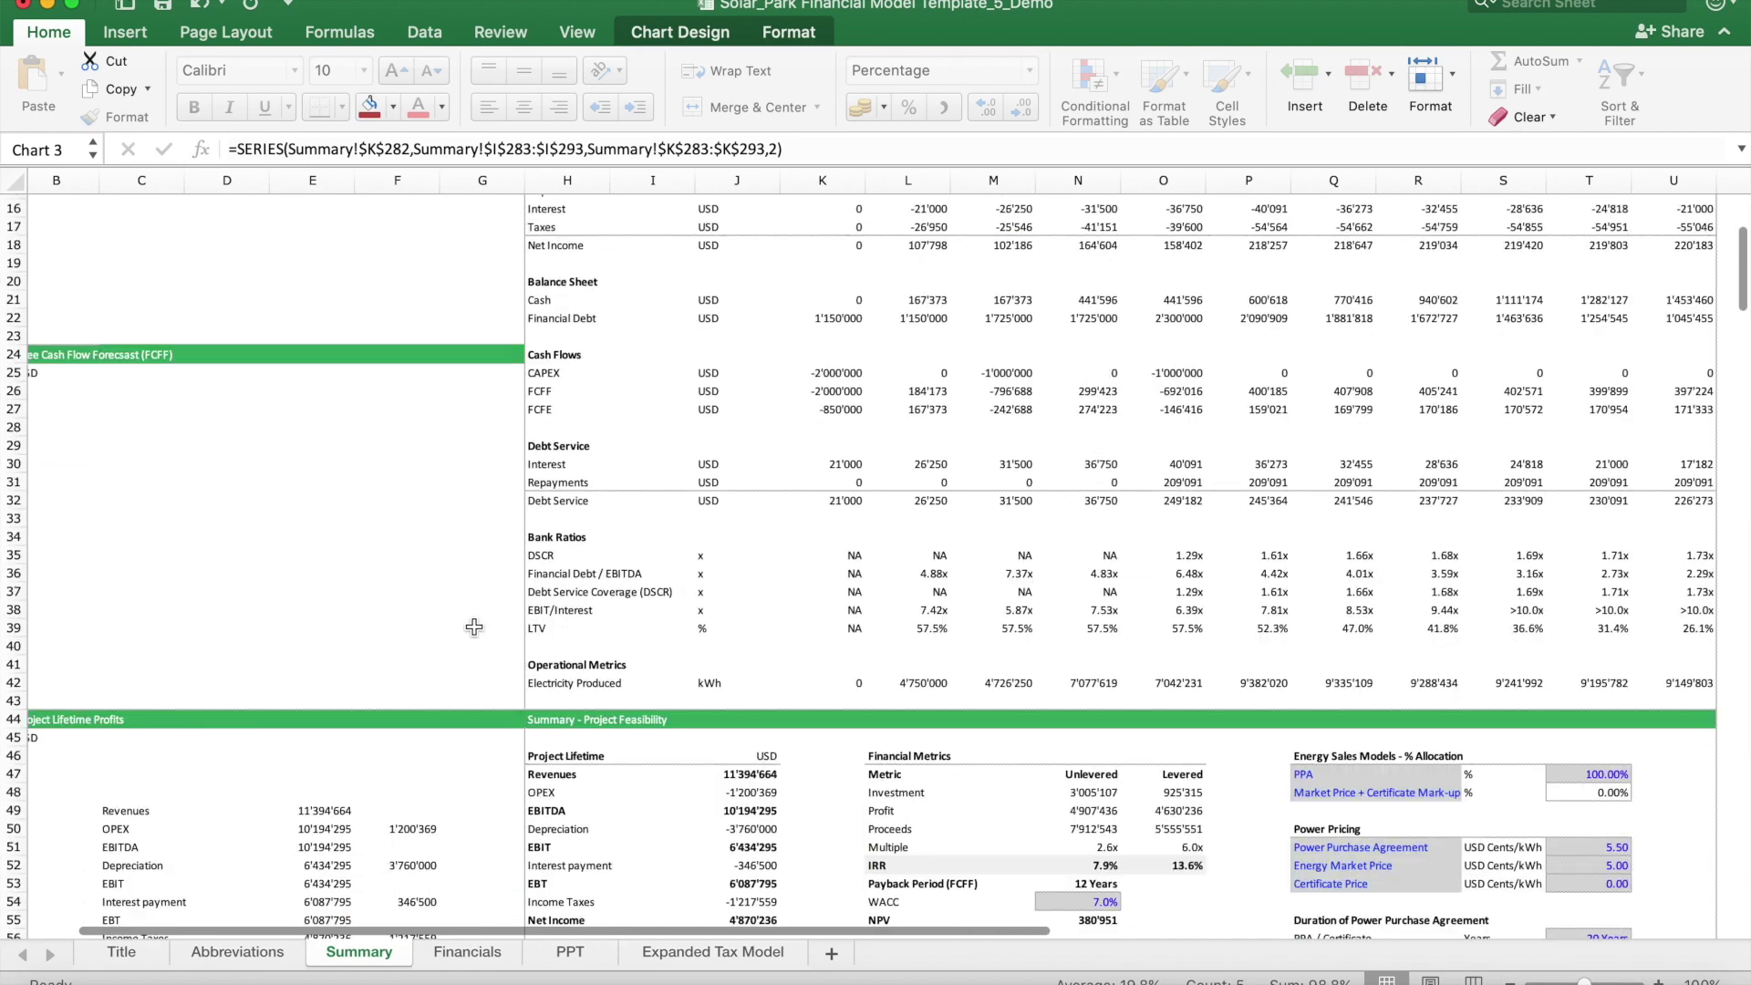
left_click(580, 535)
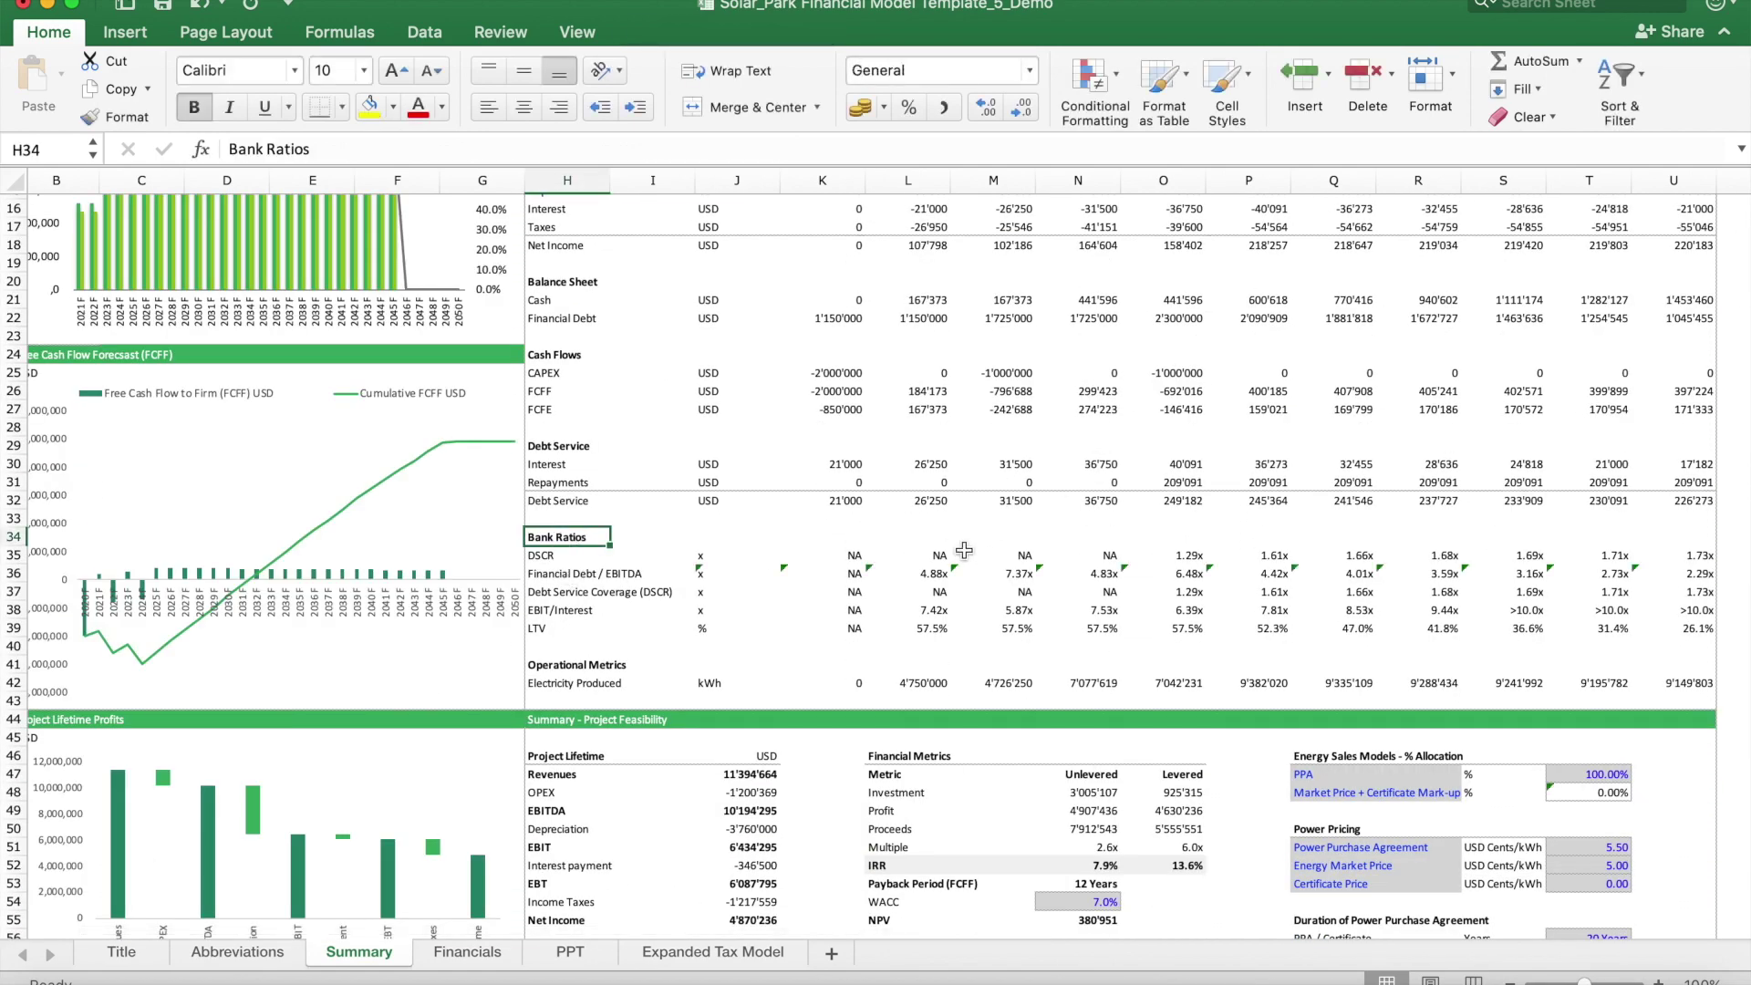
left_click_drag(545, 580, 1660, 580)
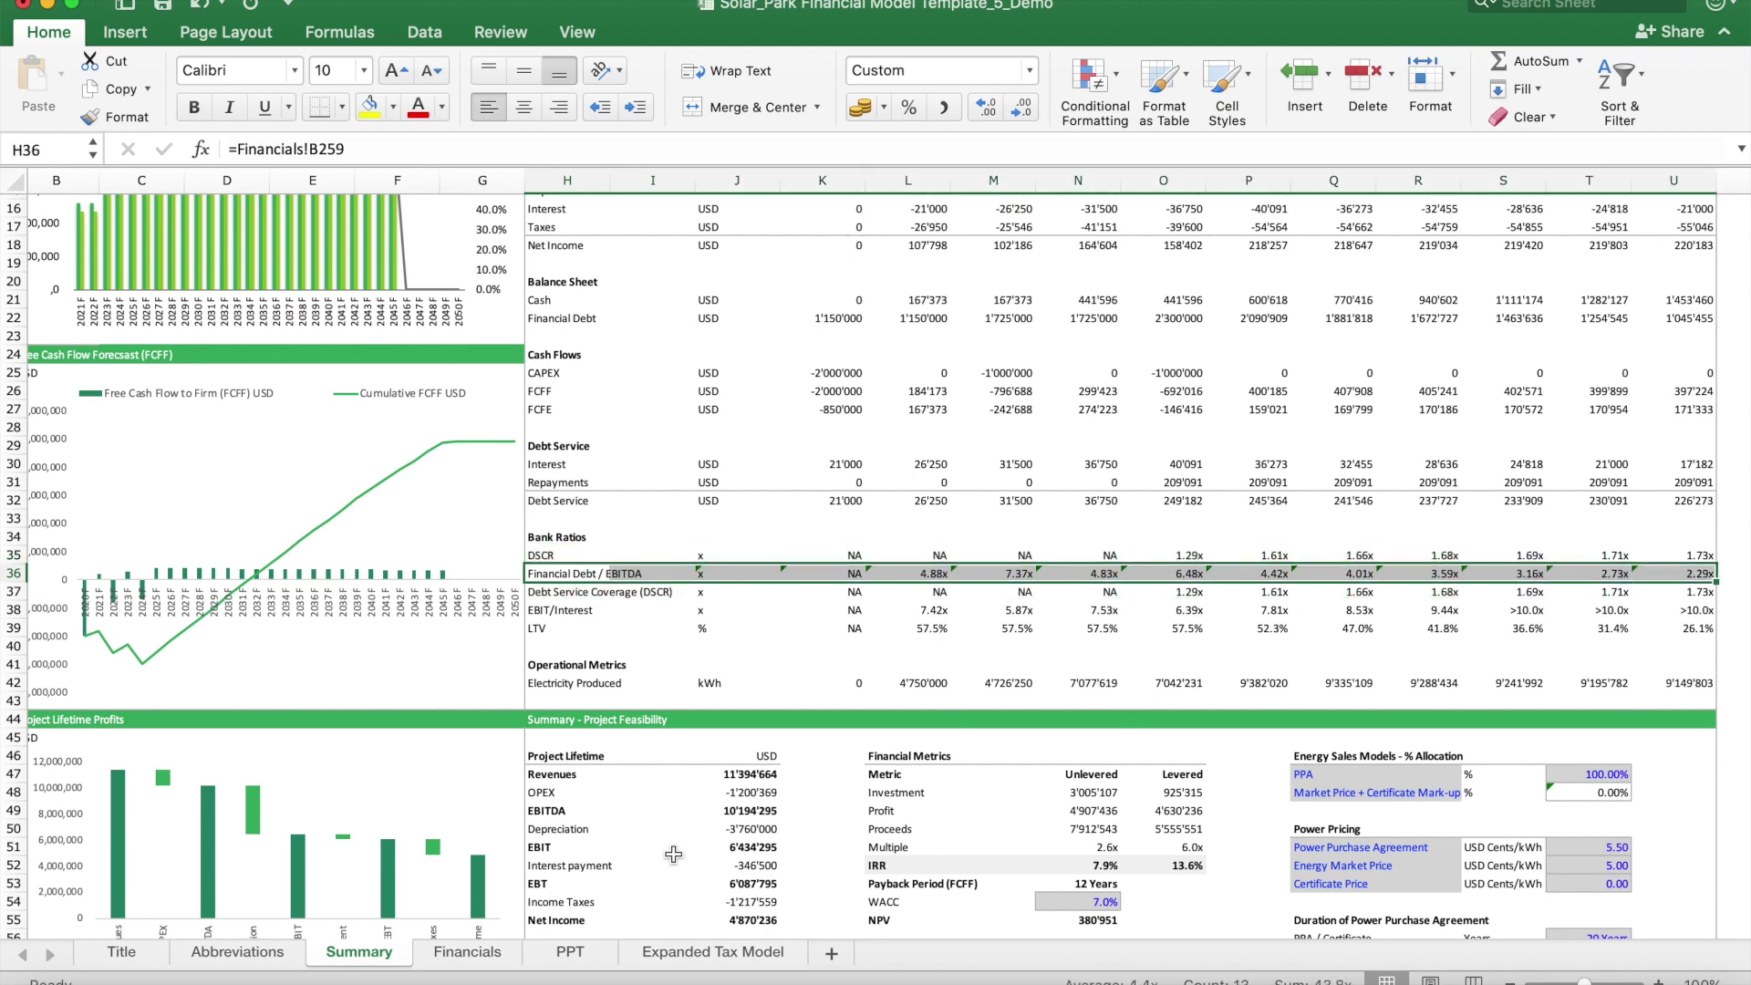
left_click(602, 962)
Step: Scroll right on the PPT sheet to the Slide 11/12 Debt Schedule and select the table
scroll(837, 459, "right", 15)
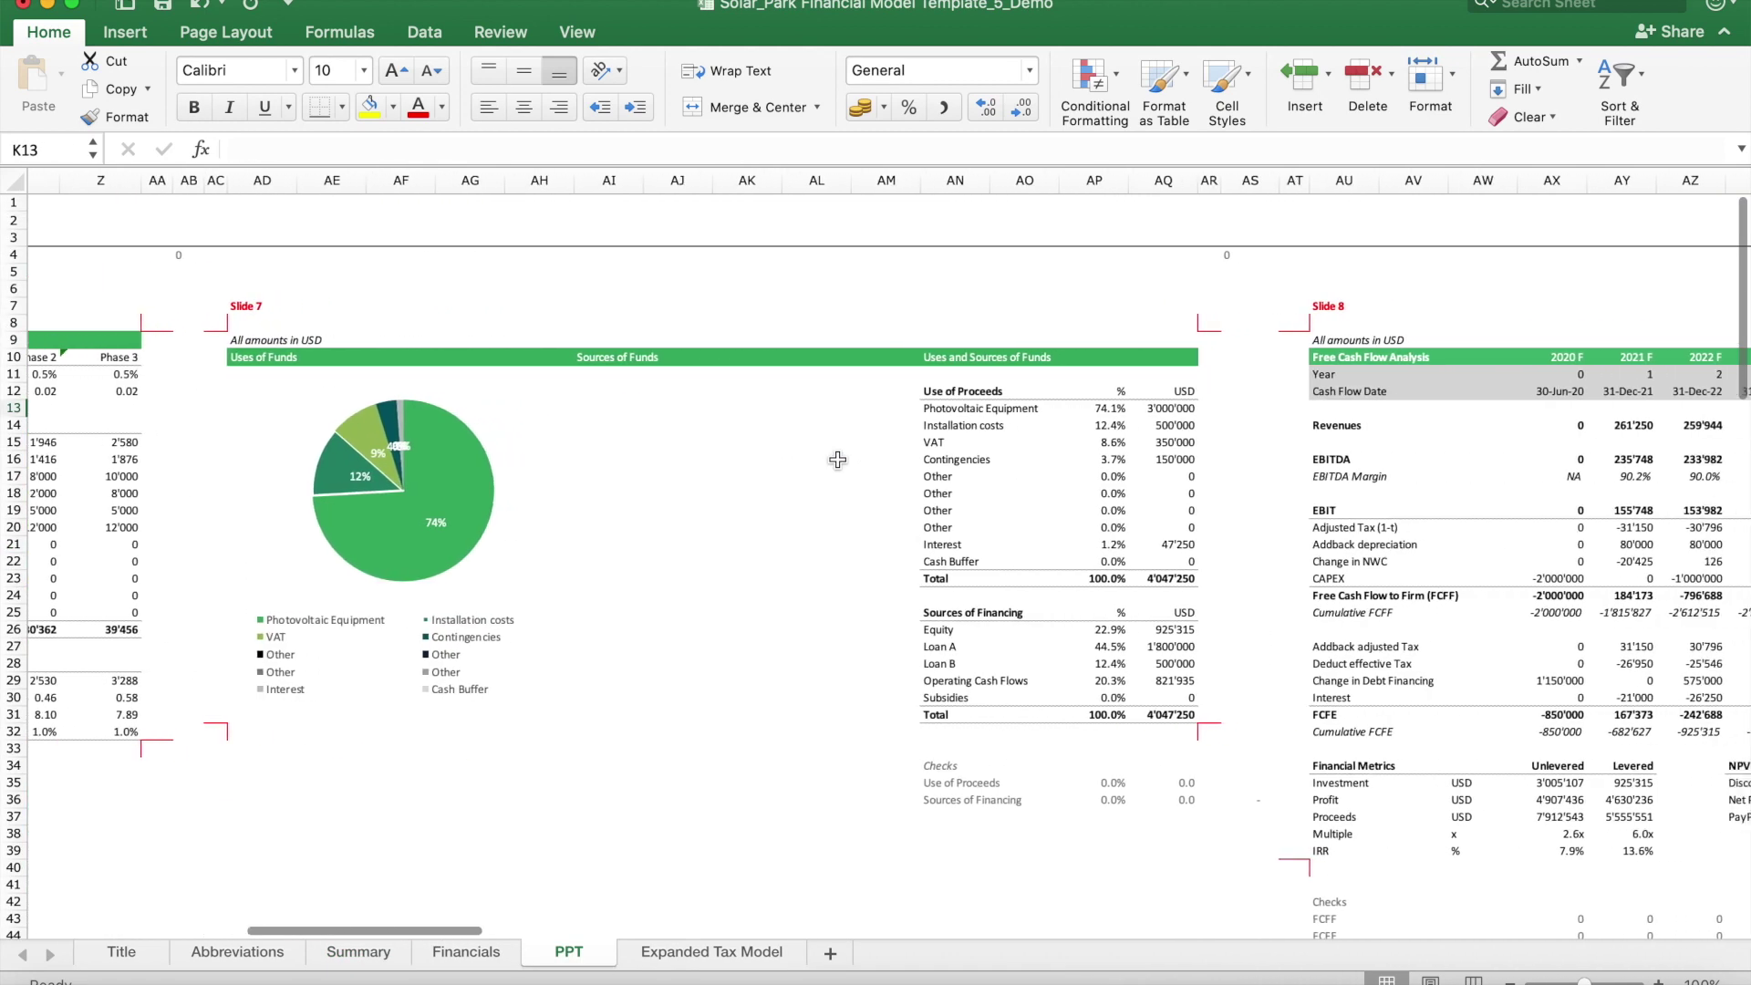
scroll(830, 500, "right", 10)
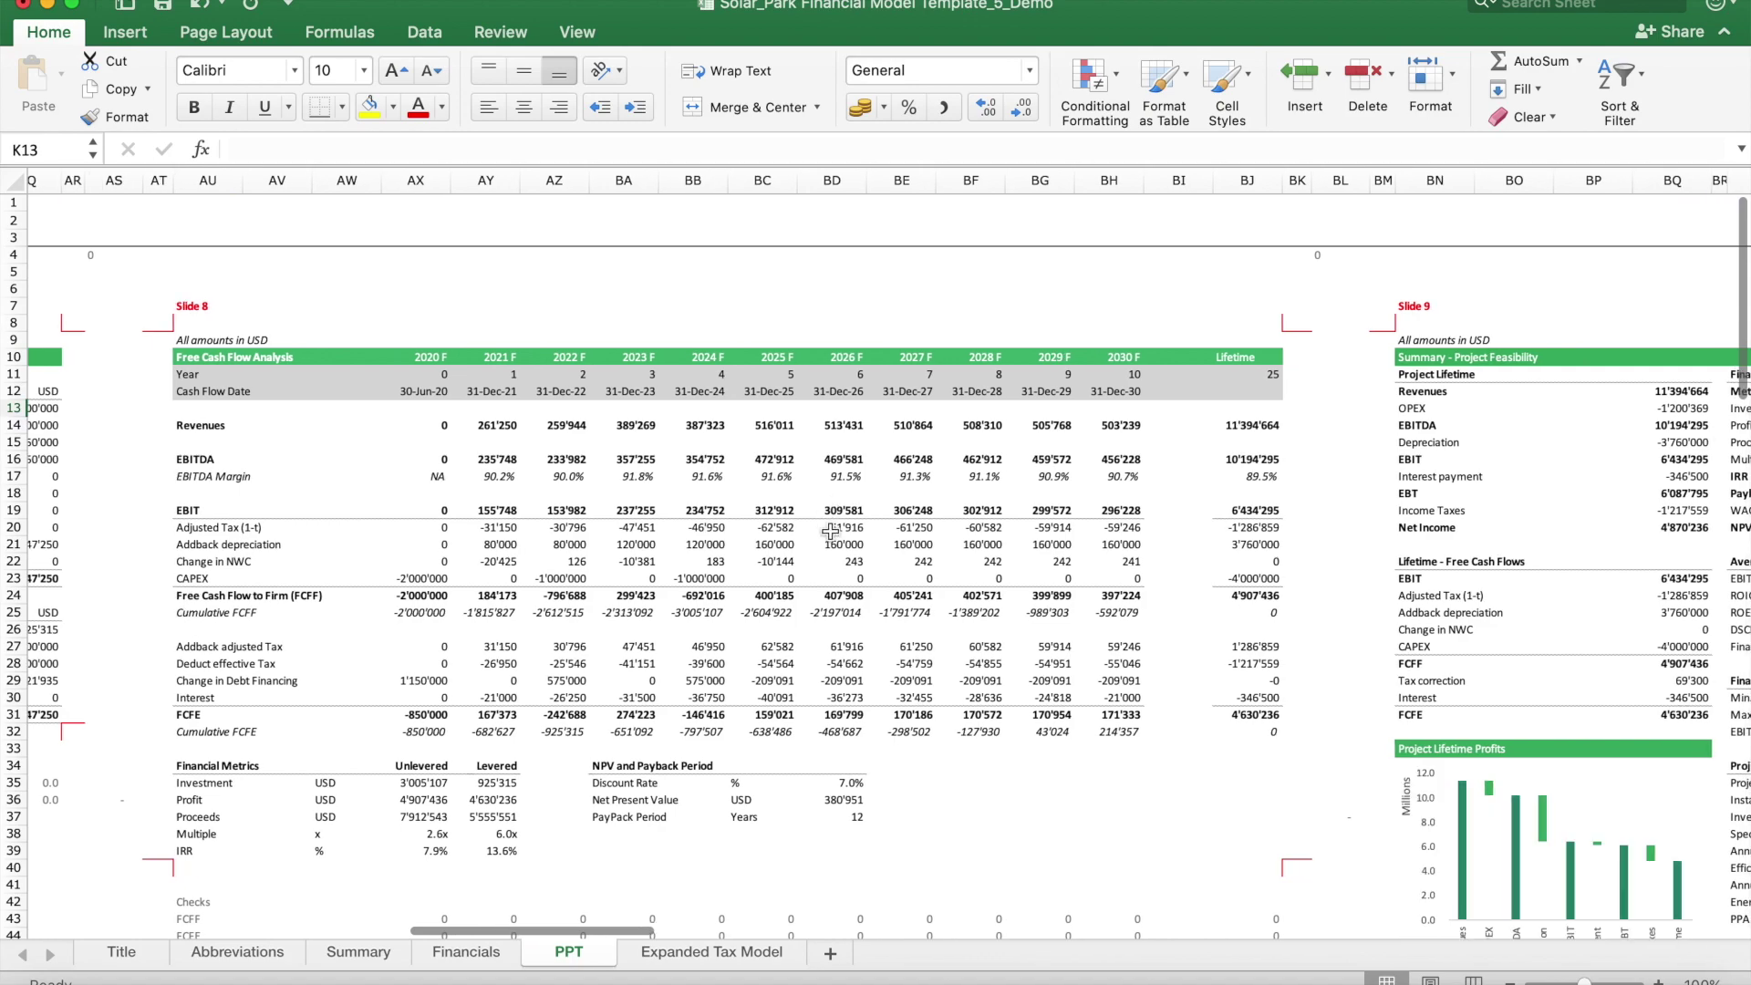
scroll(830, 532, "right", 20)
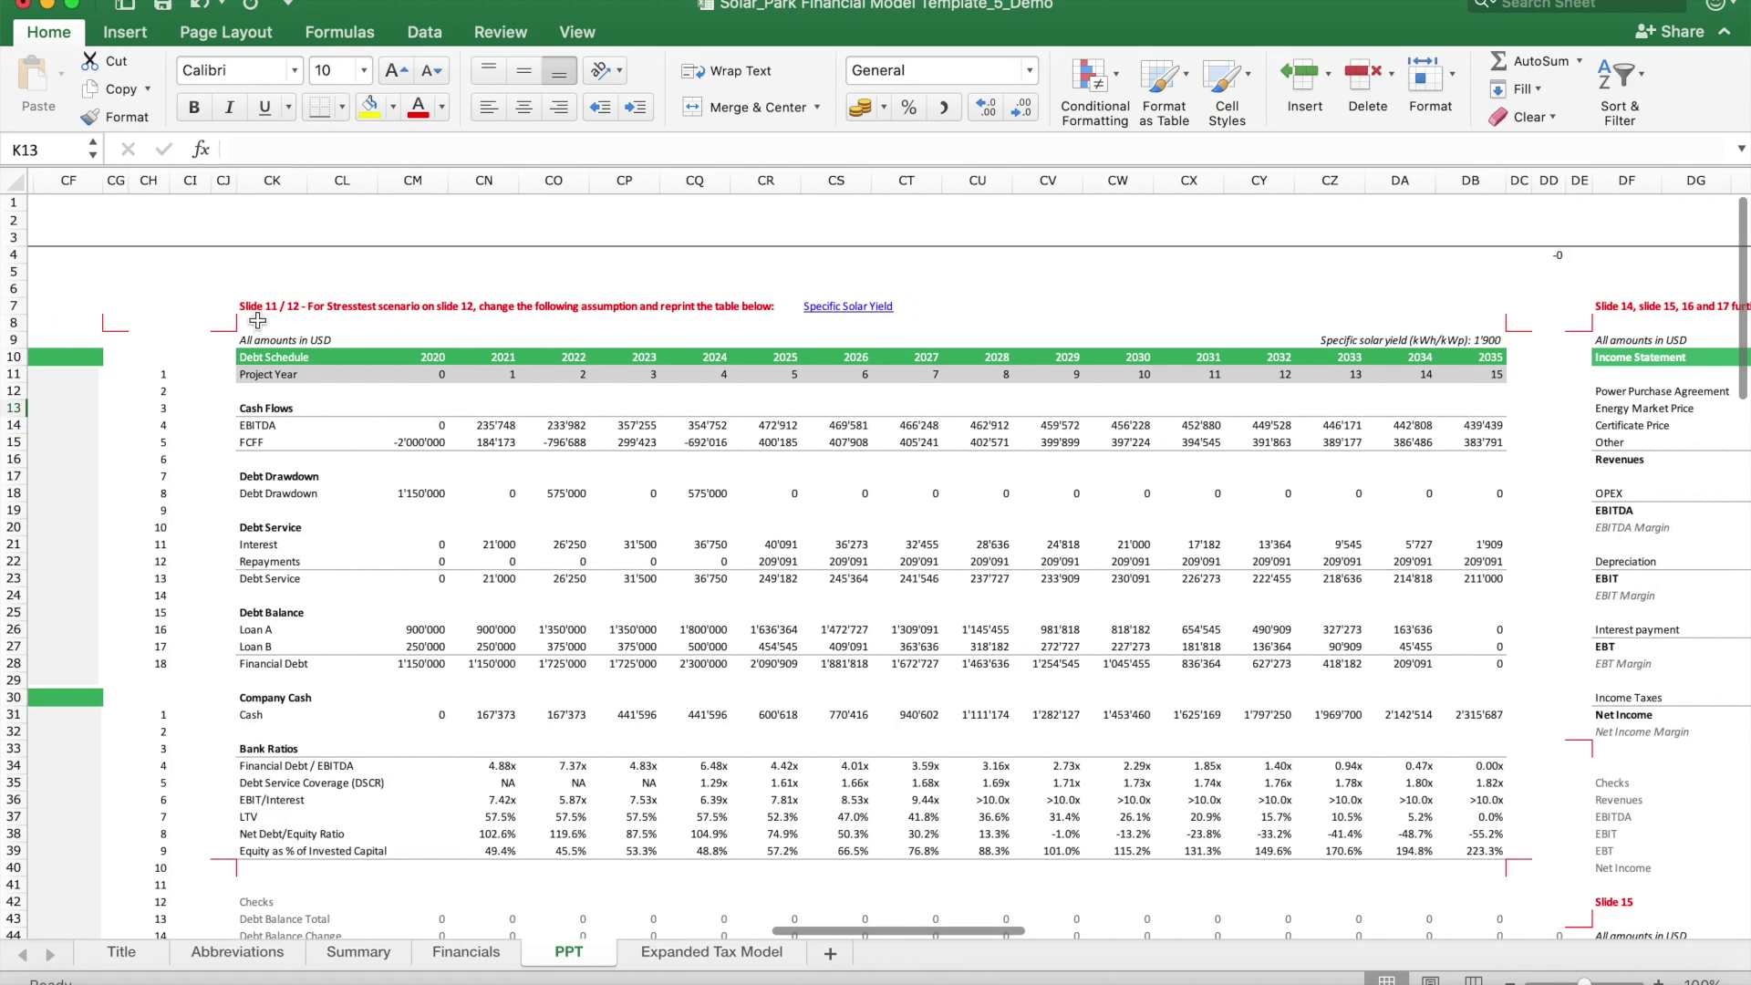
left_click(256, 336)
left_click_drag(265, 340, 1482, 748)
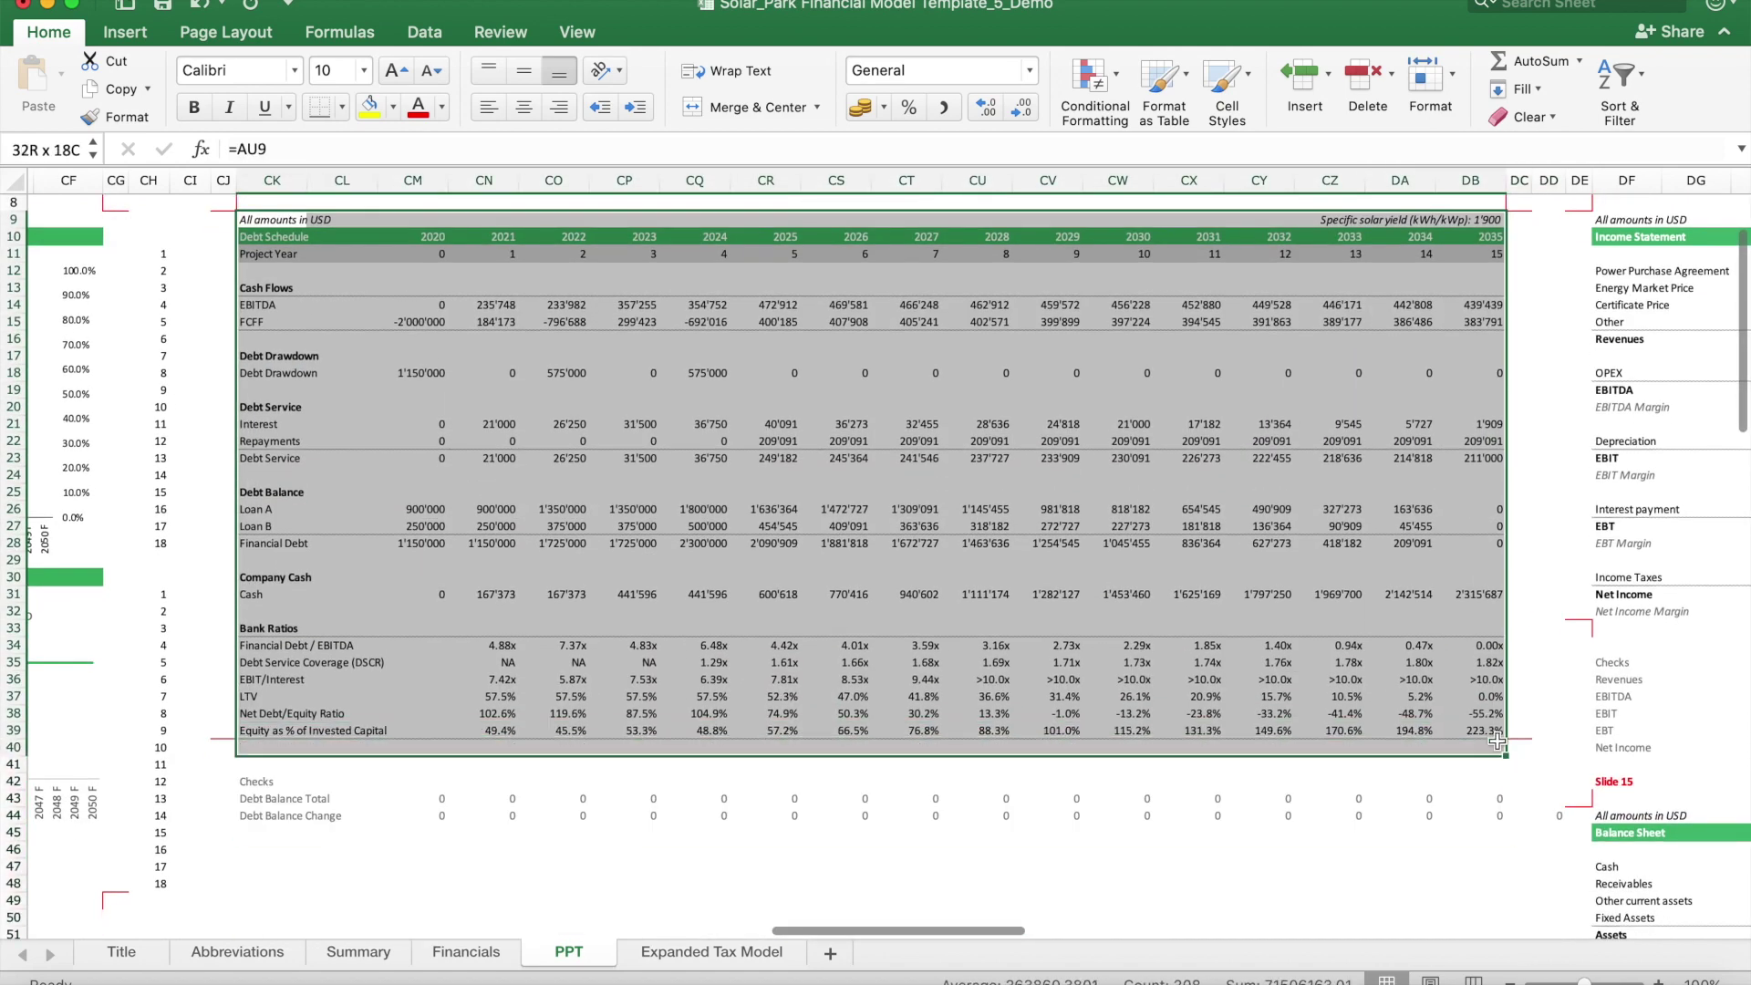
scroll(1382, 609, "up", 2)
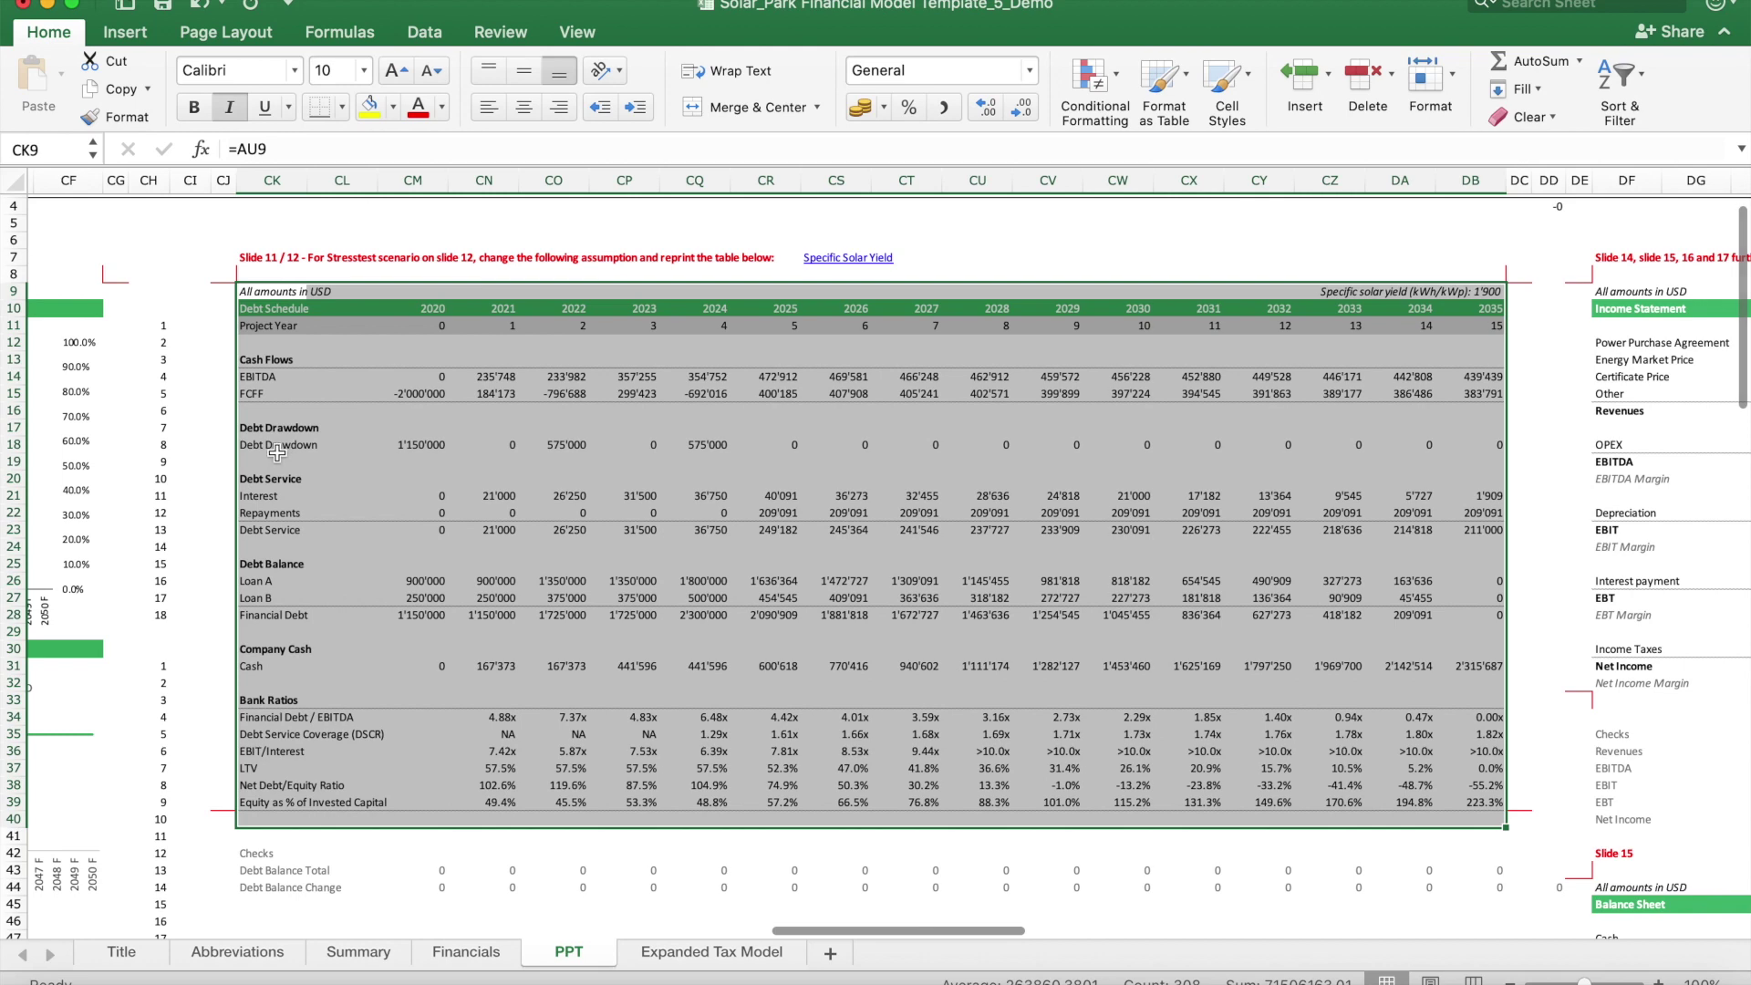
Step: Check the 2020 drawdown, interest, repayment and cash sources, the bank ratios and the DB9 yield label
left_click(446, 443)
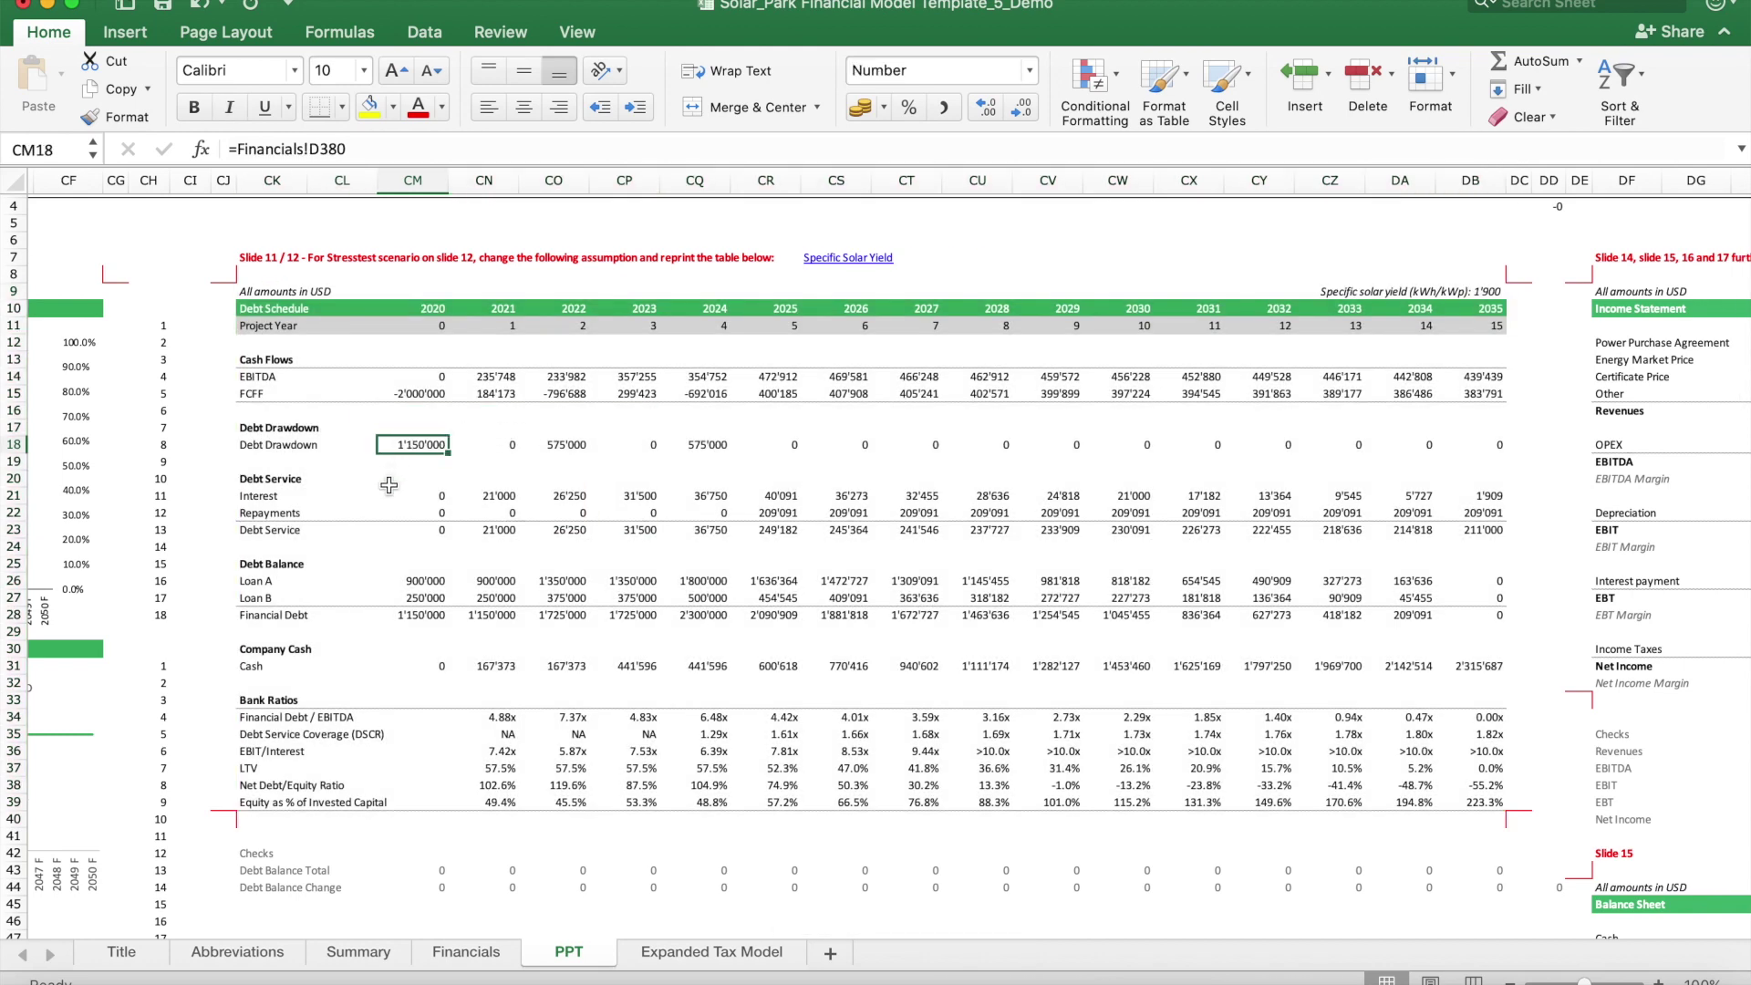
left_click(438, 497)
left_click_drag(438, 497, 727, 518)
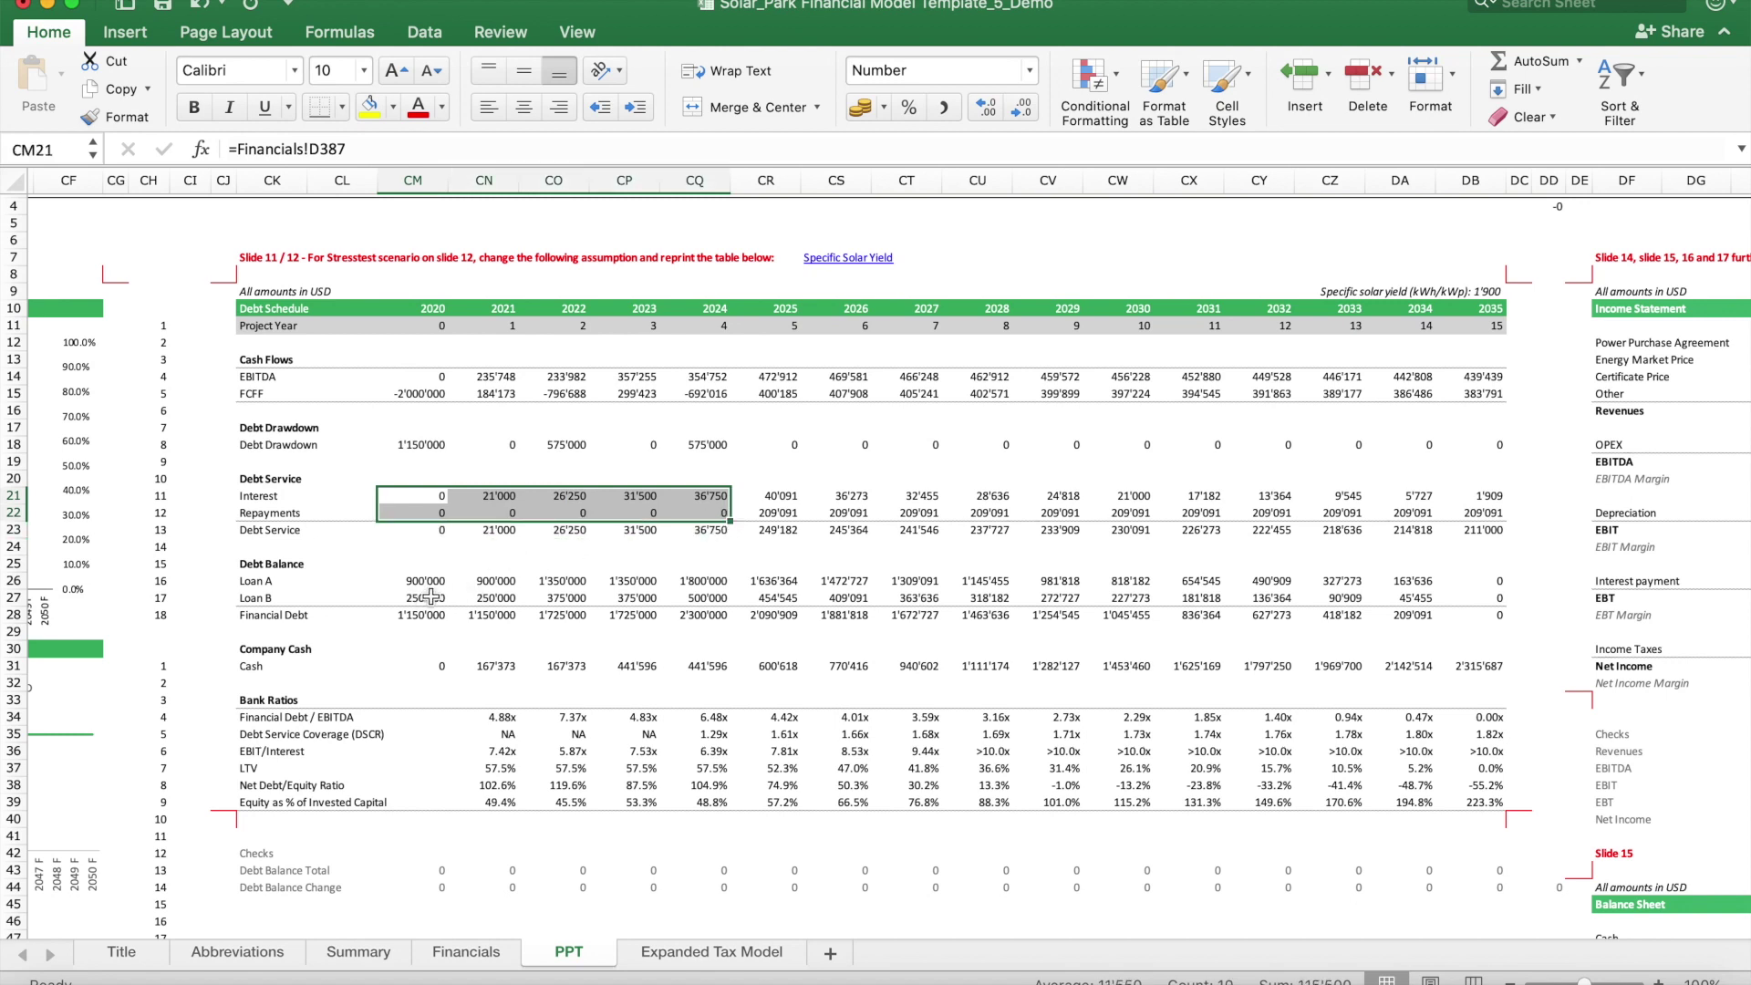
left_click(441, 667)
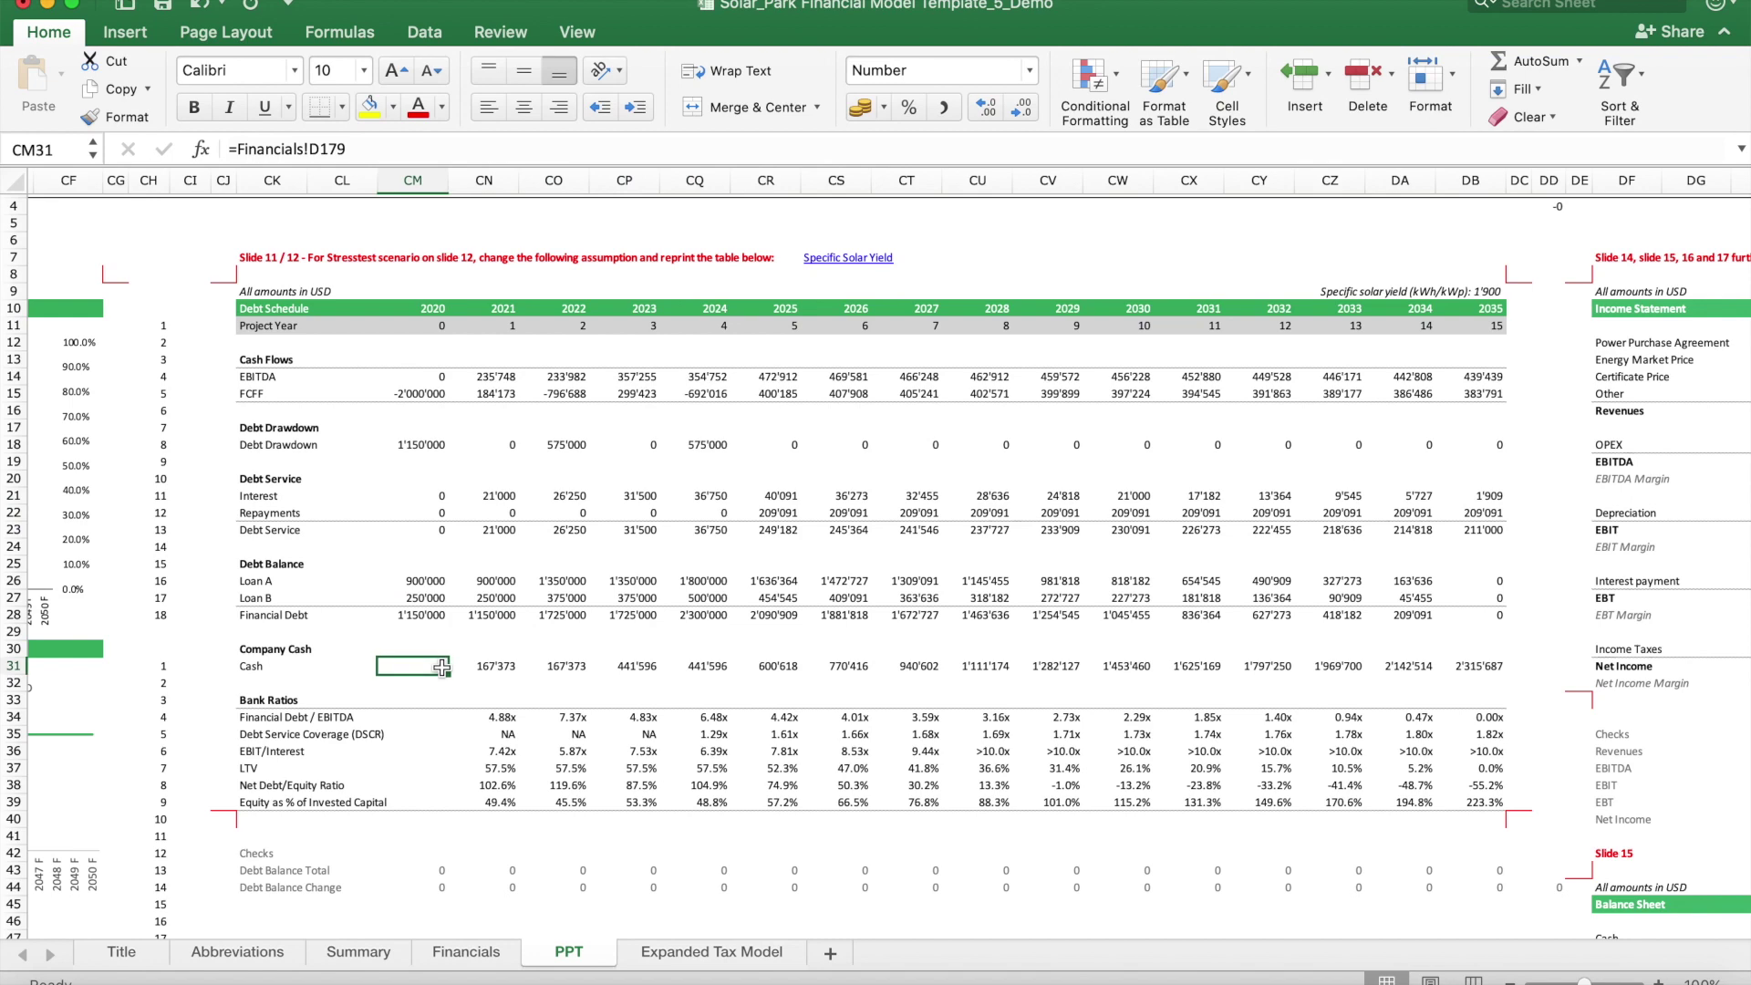
left_click_drag(271, 720, 1464, 776)
left_click(1363, 756)
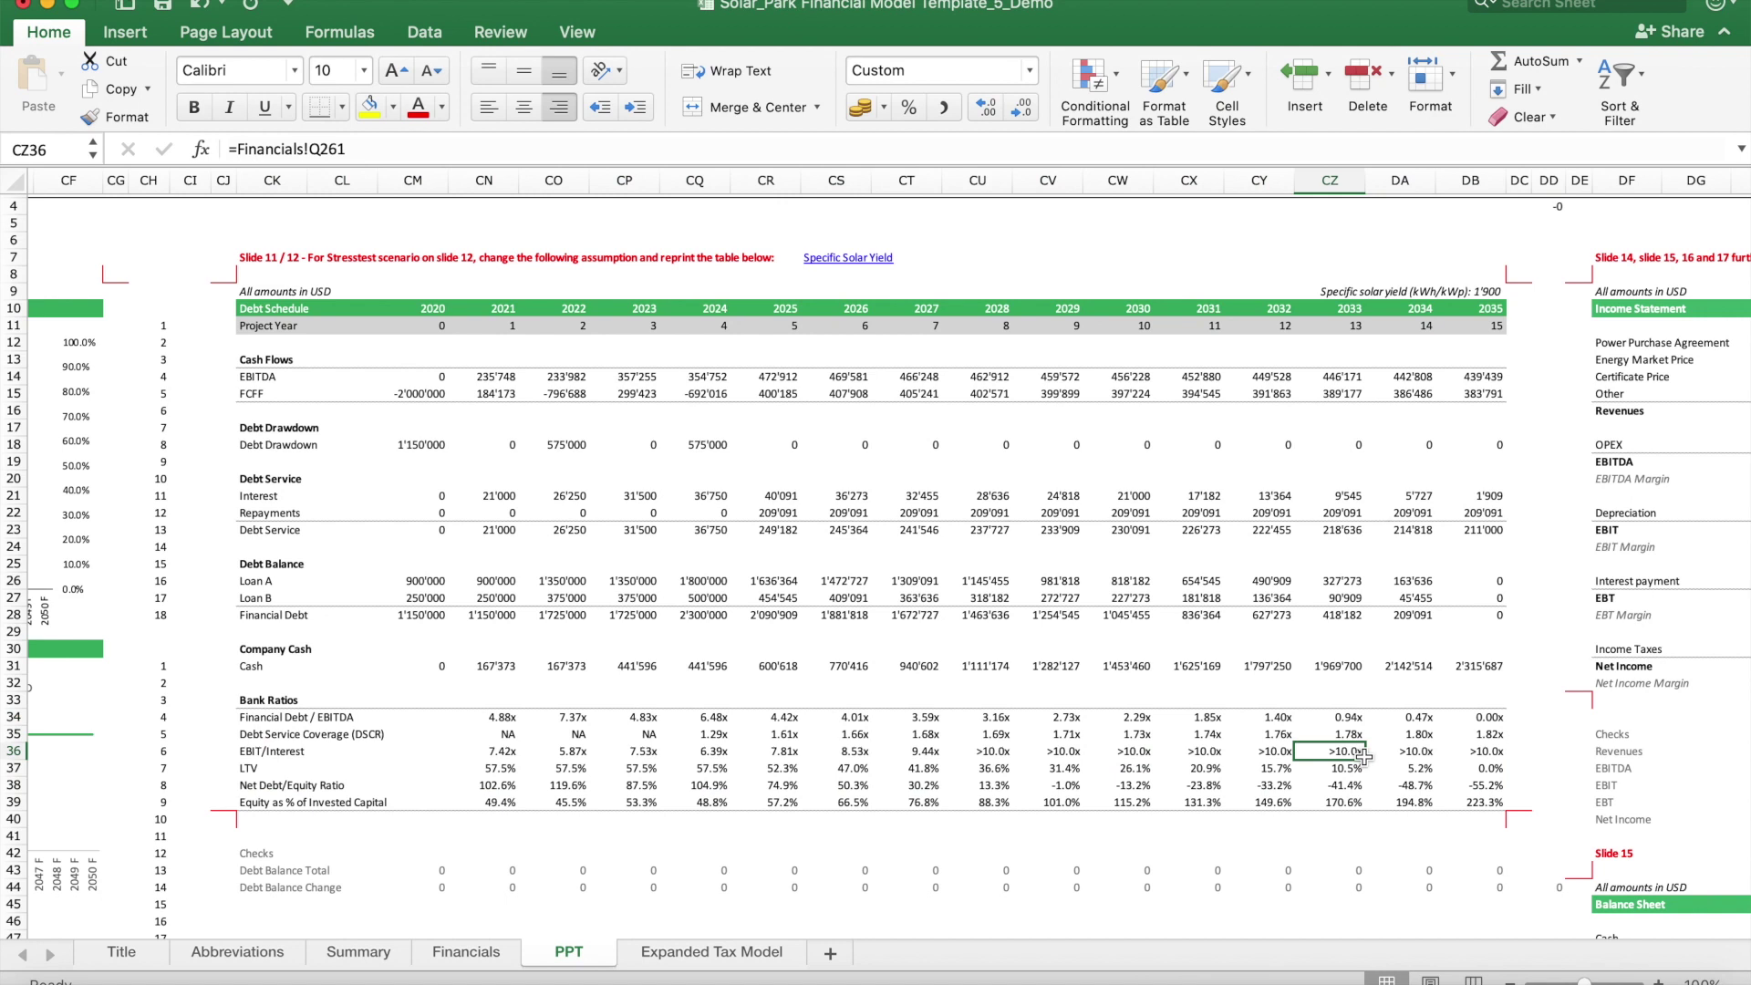
left_click(1472, 292)
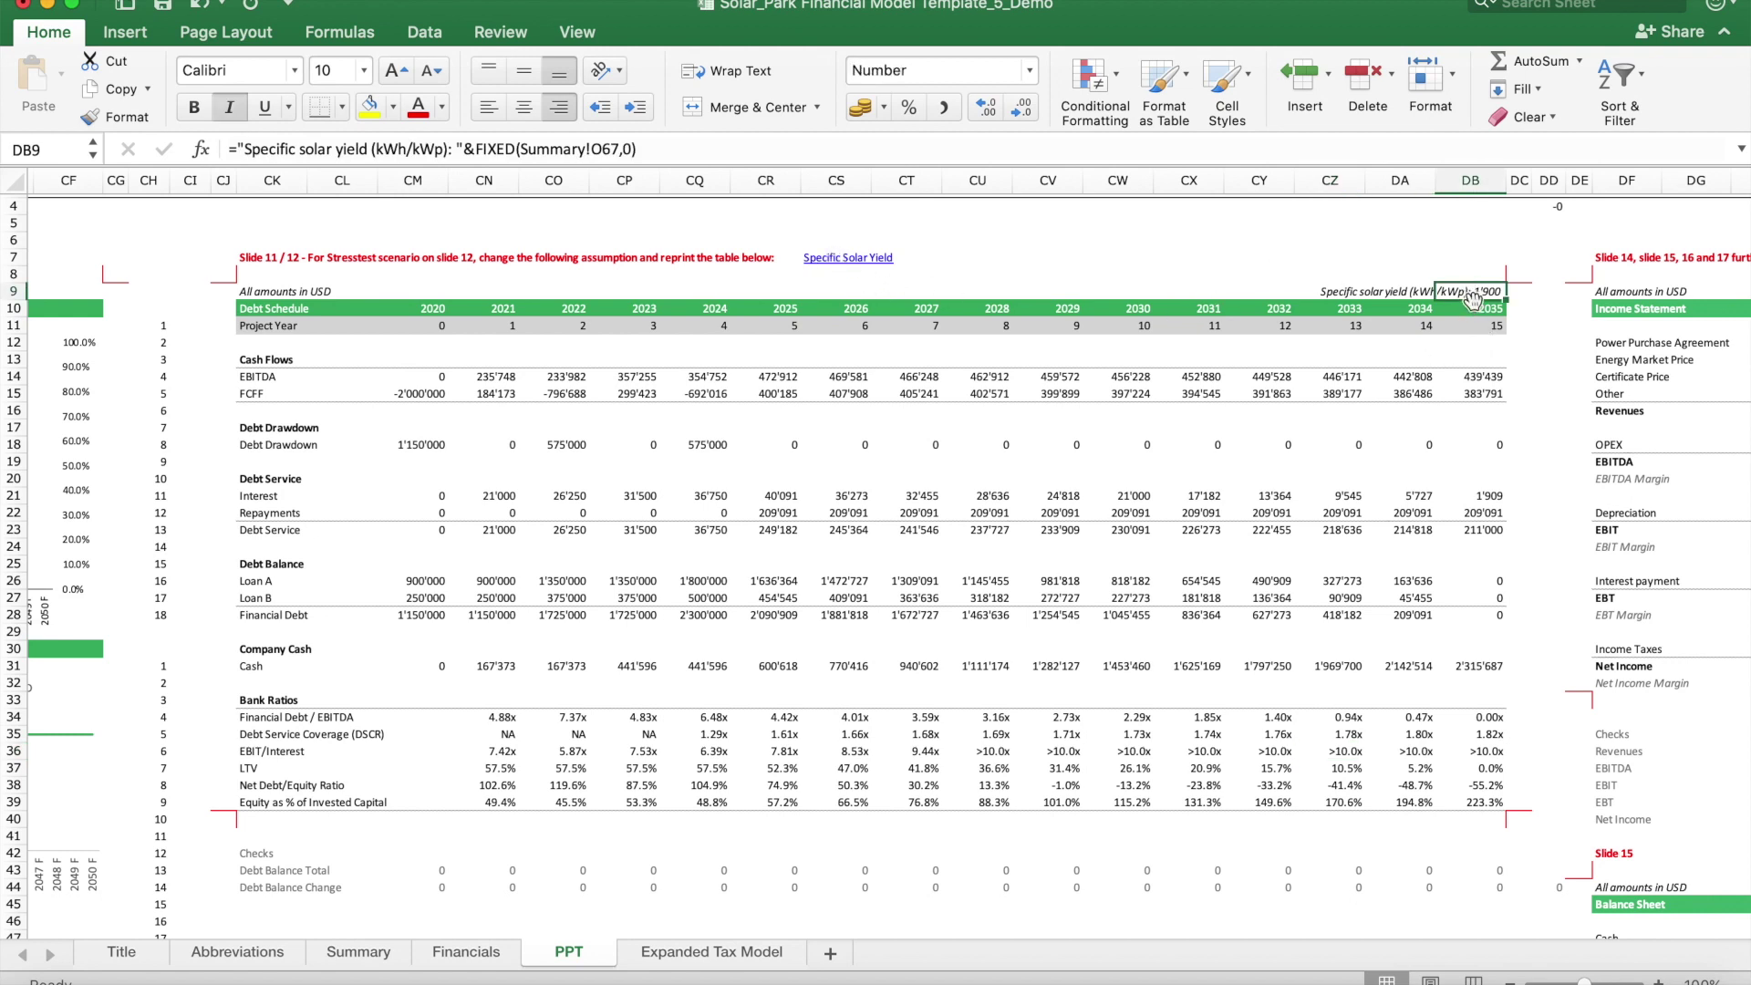
Step: Change Summary!O67 to =1900*0.8 (1'520 kWh/kWp) and view the updated PPT debt schedule
left_click(825, 259)
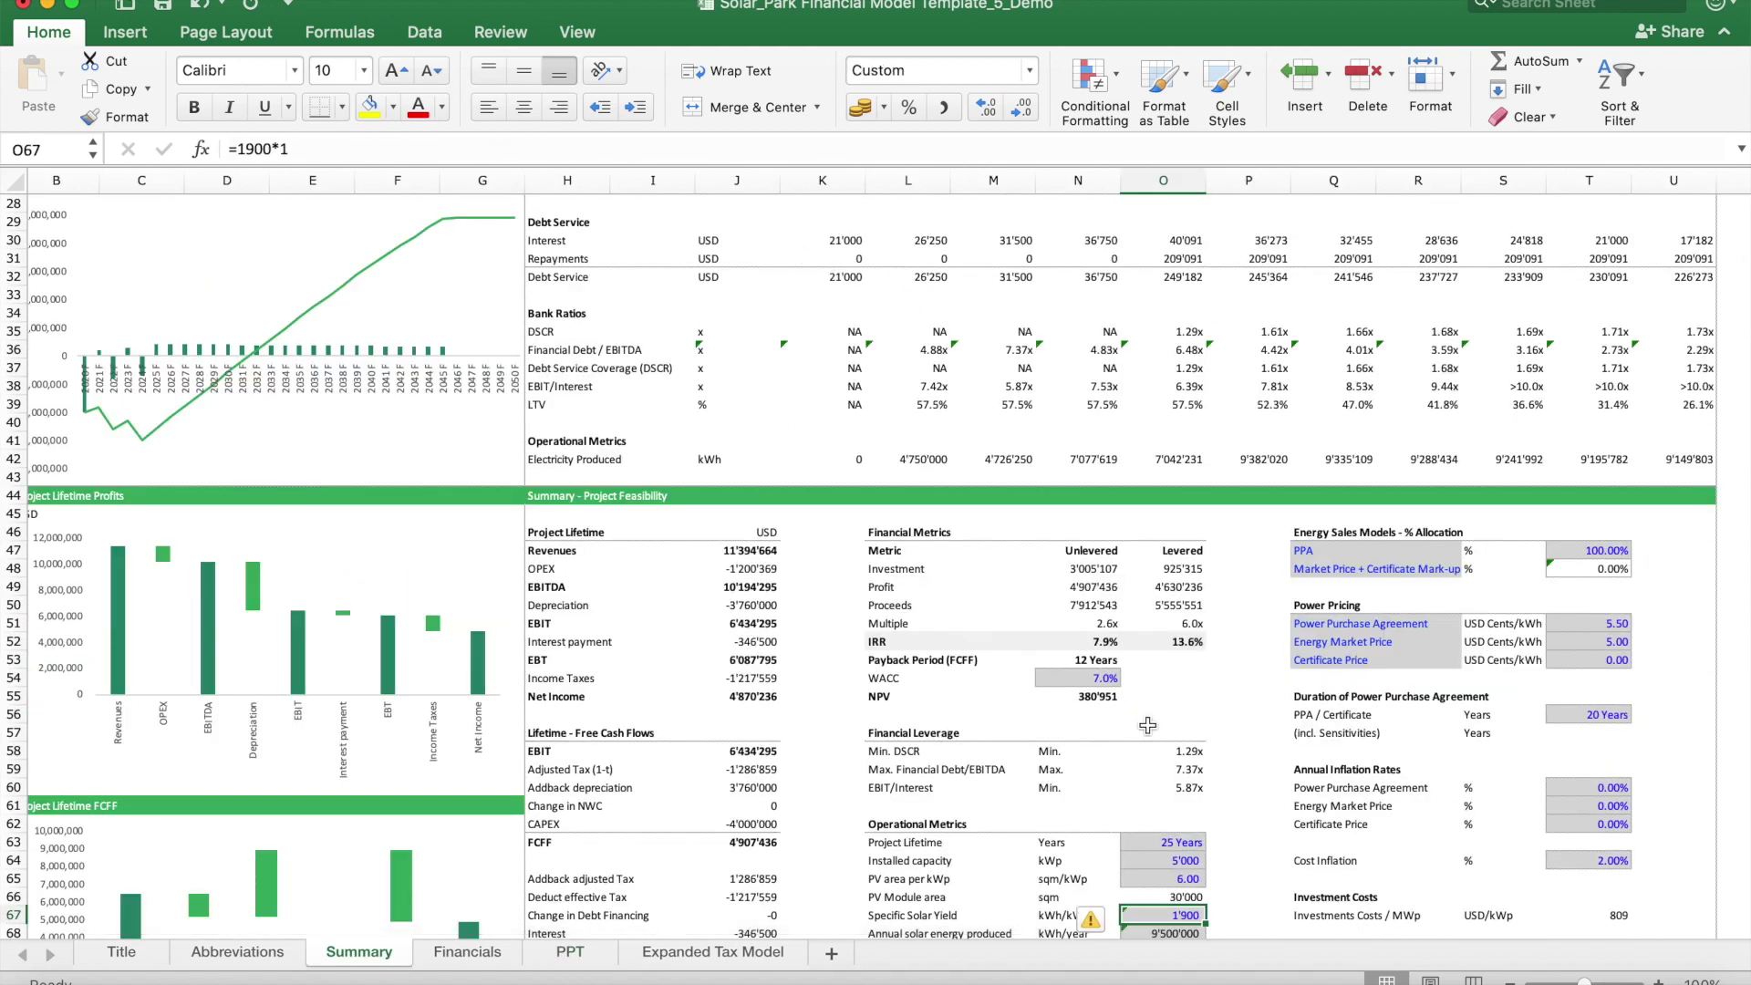
key("Down")
key("Down")
key("Up")
key("Up")
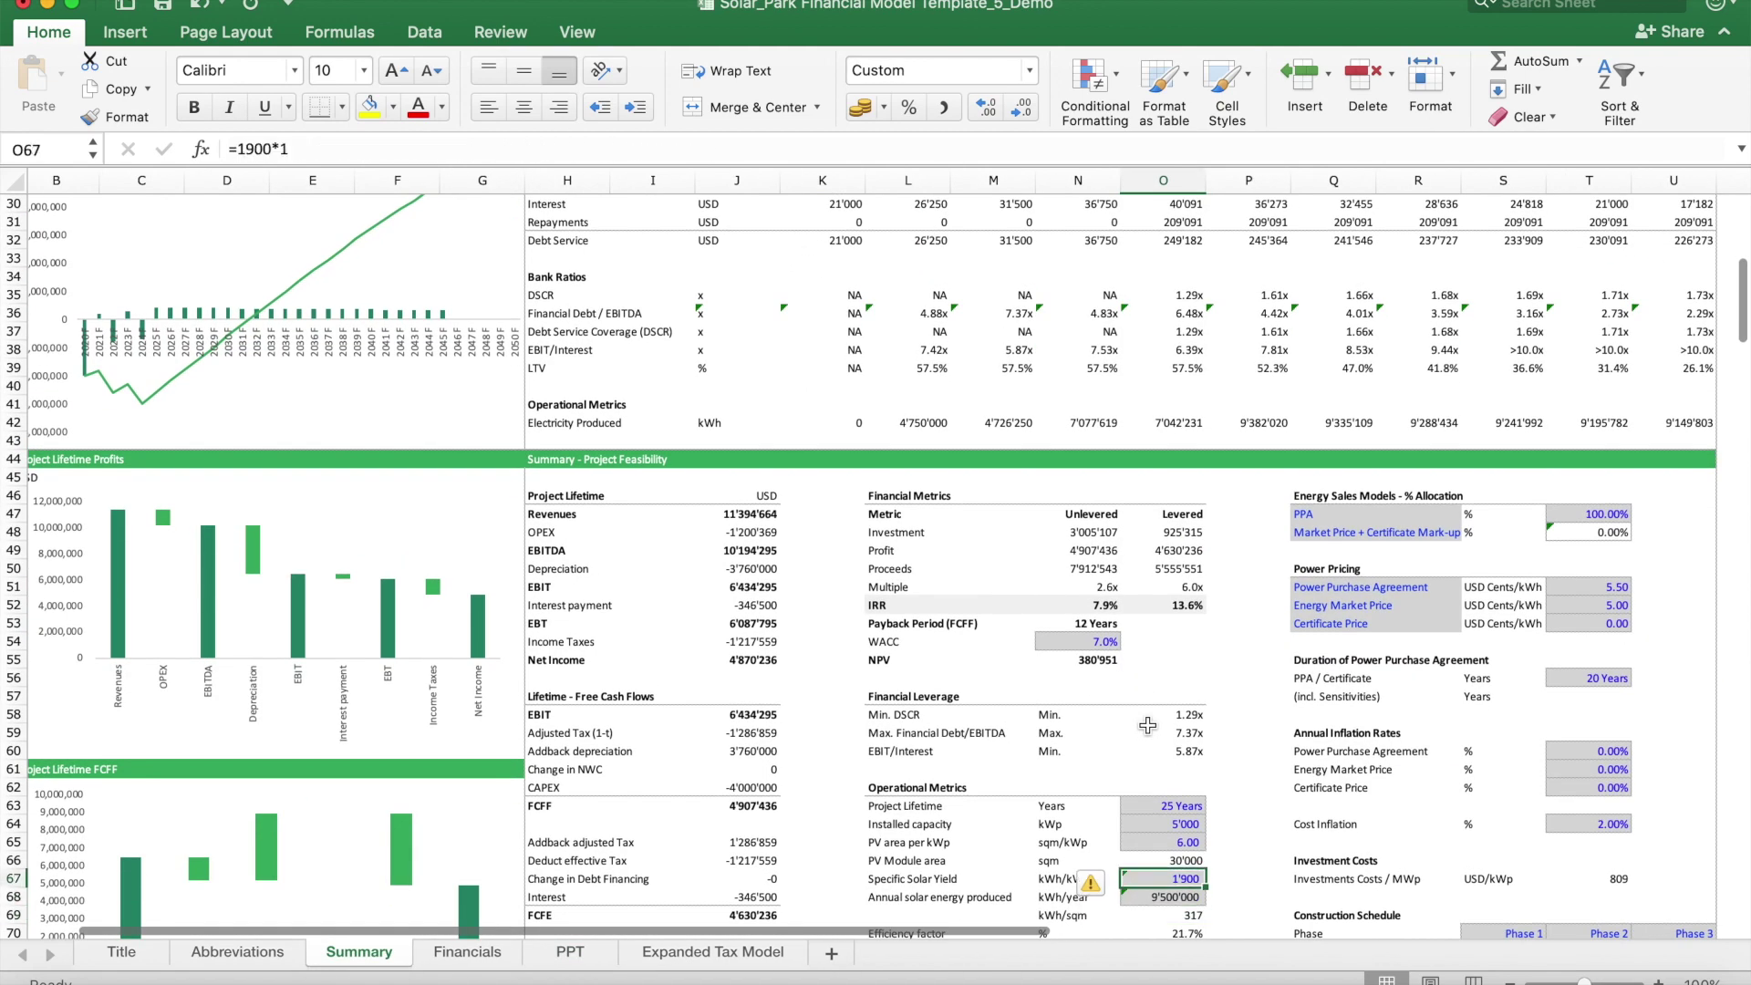
left_click(317, 144)
key("BackSpace")
type("0.8")
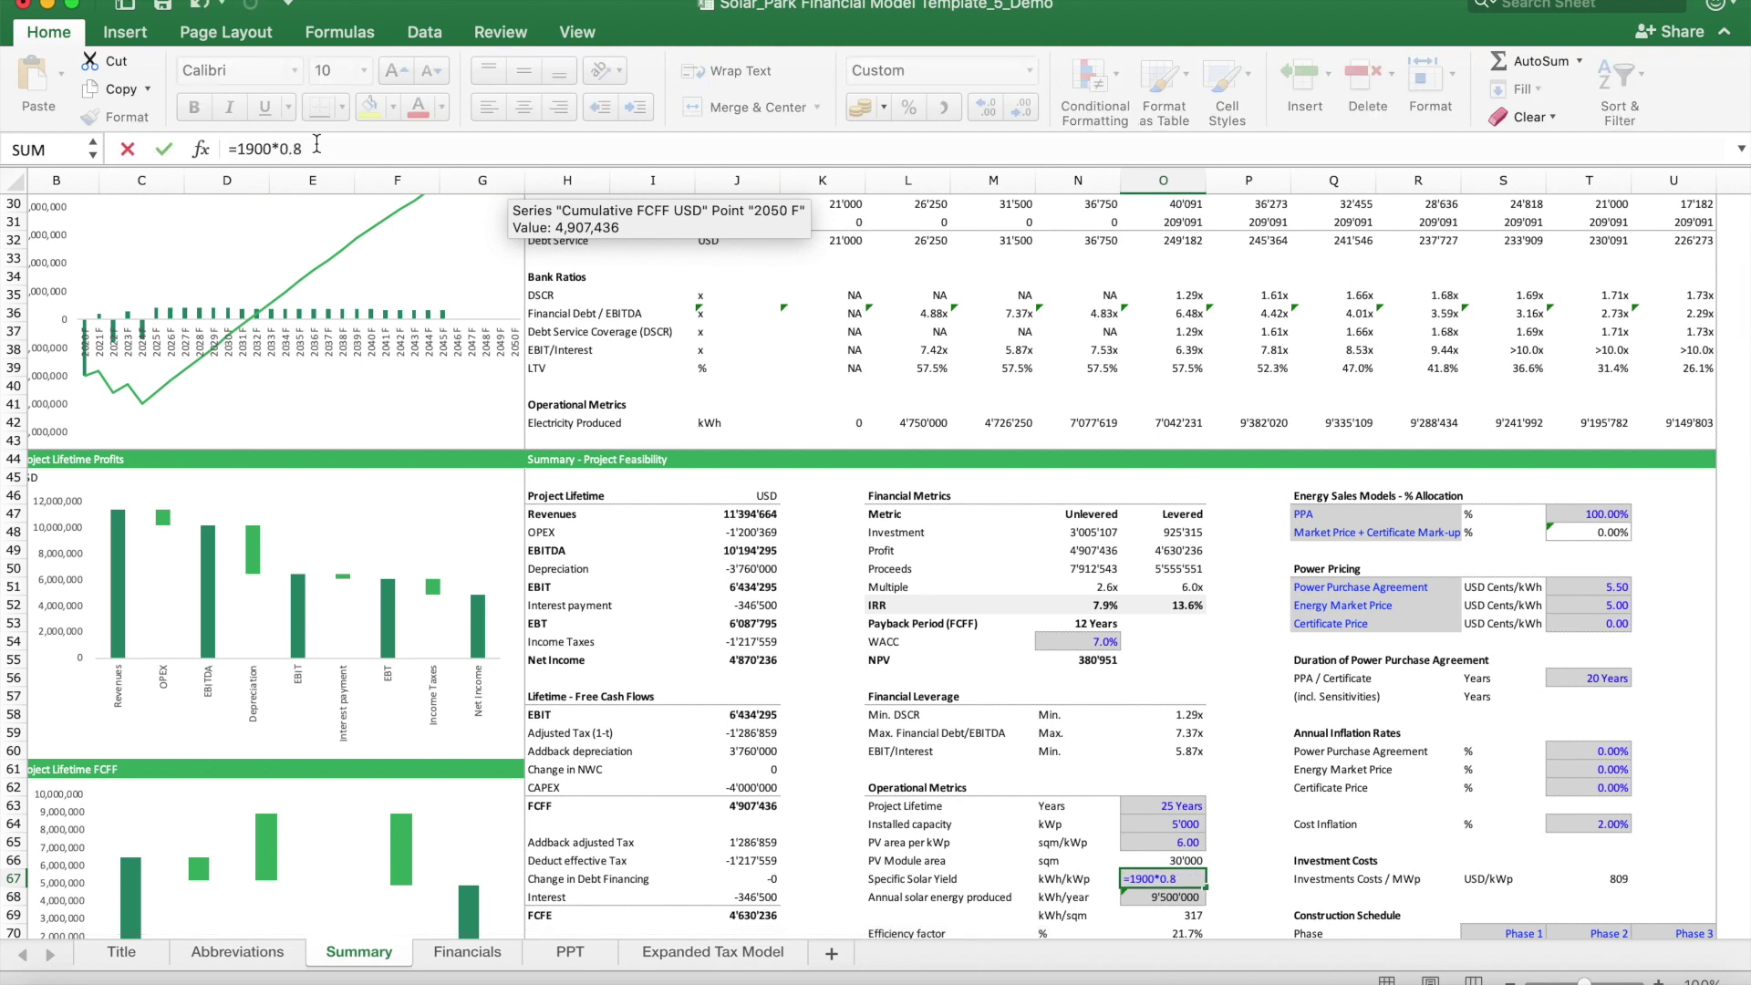
key("Return")
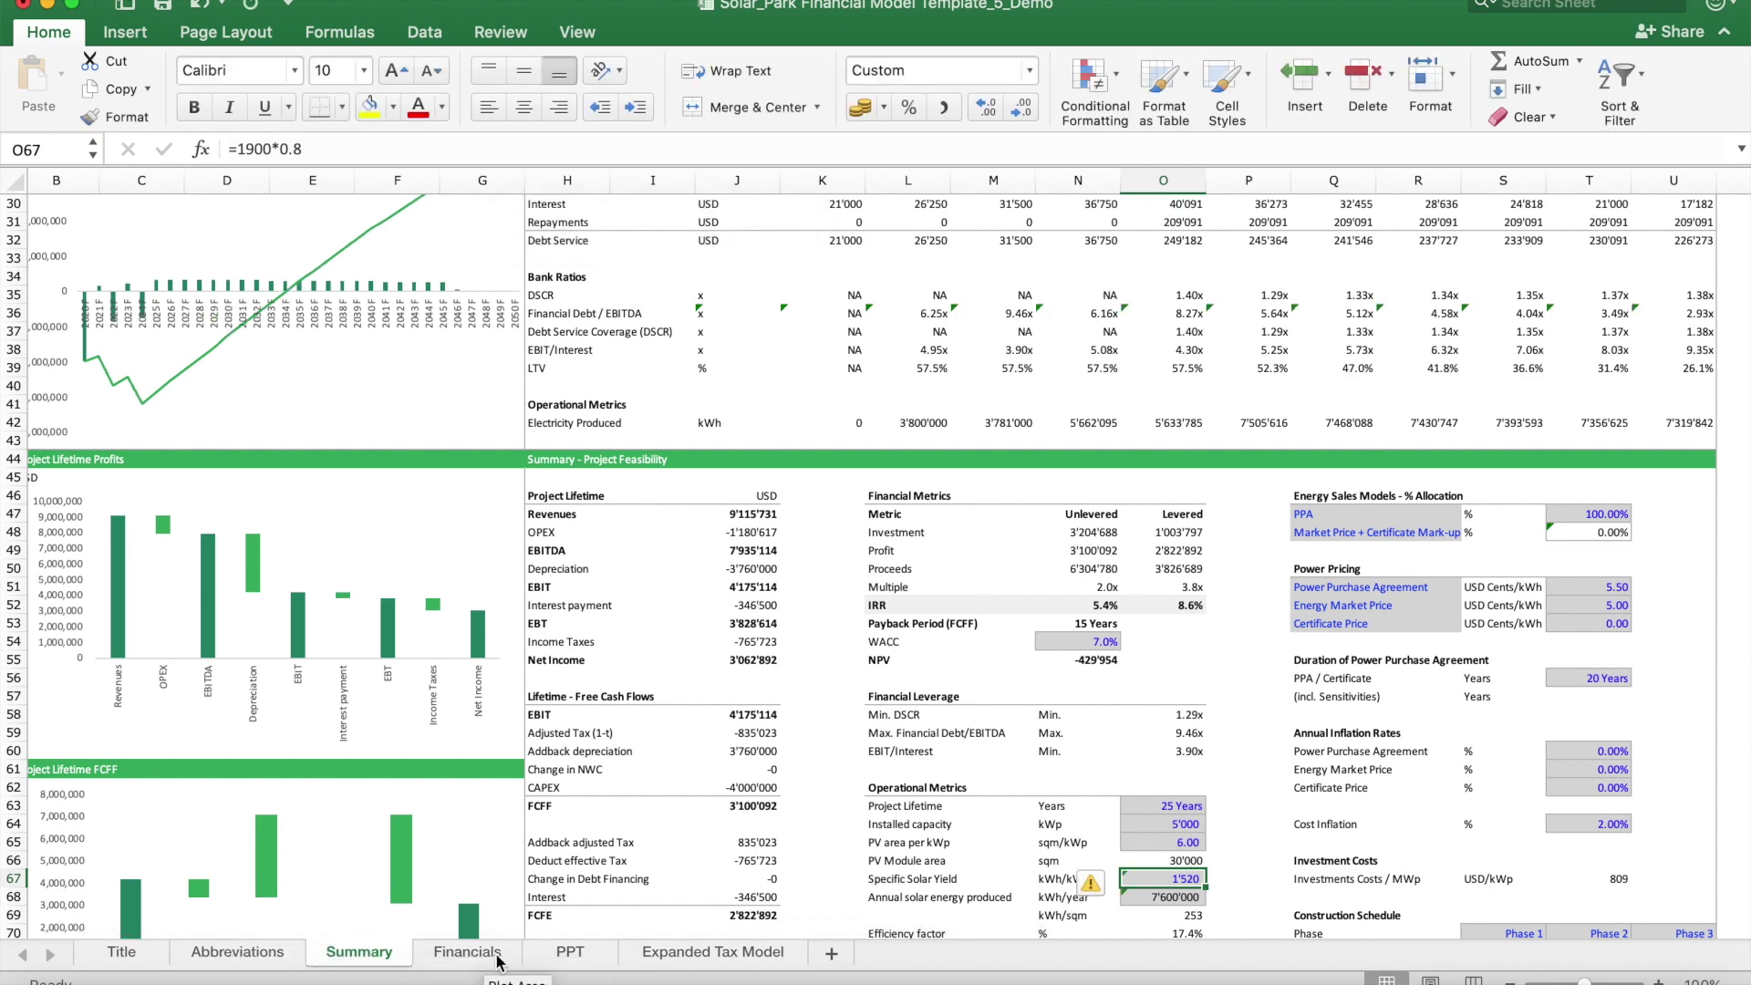
left_click(562, 952)
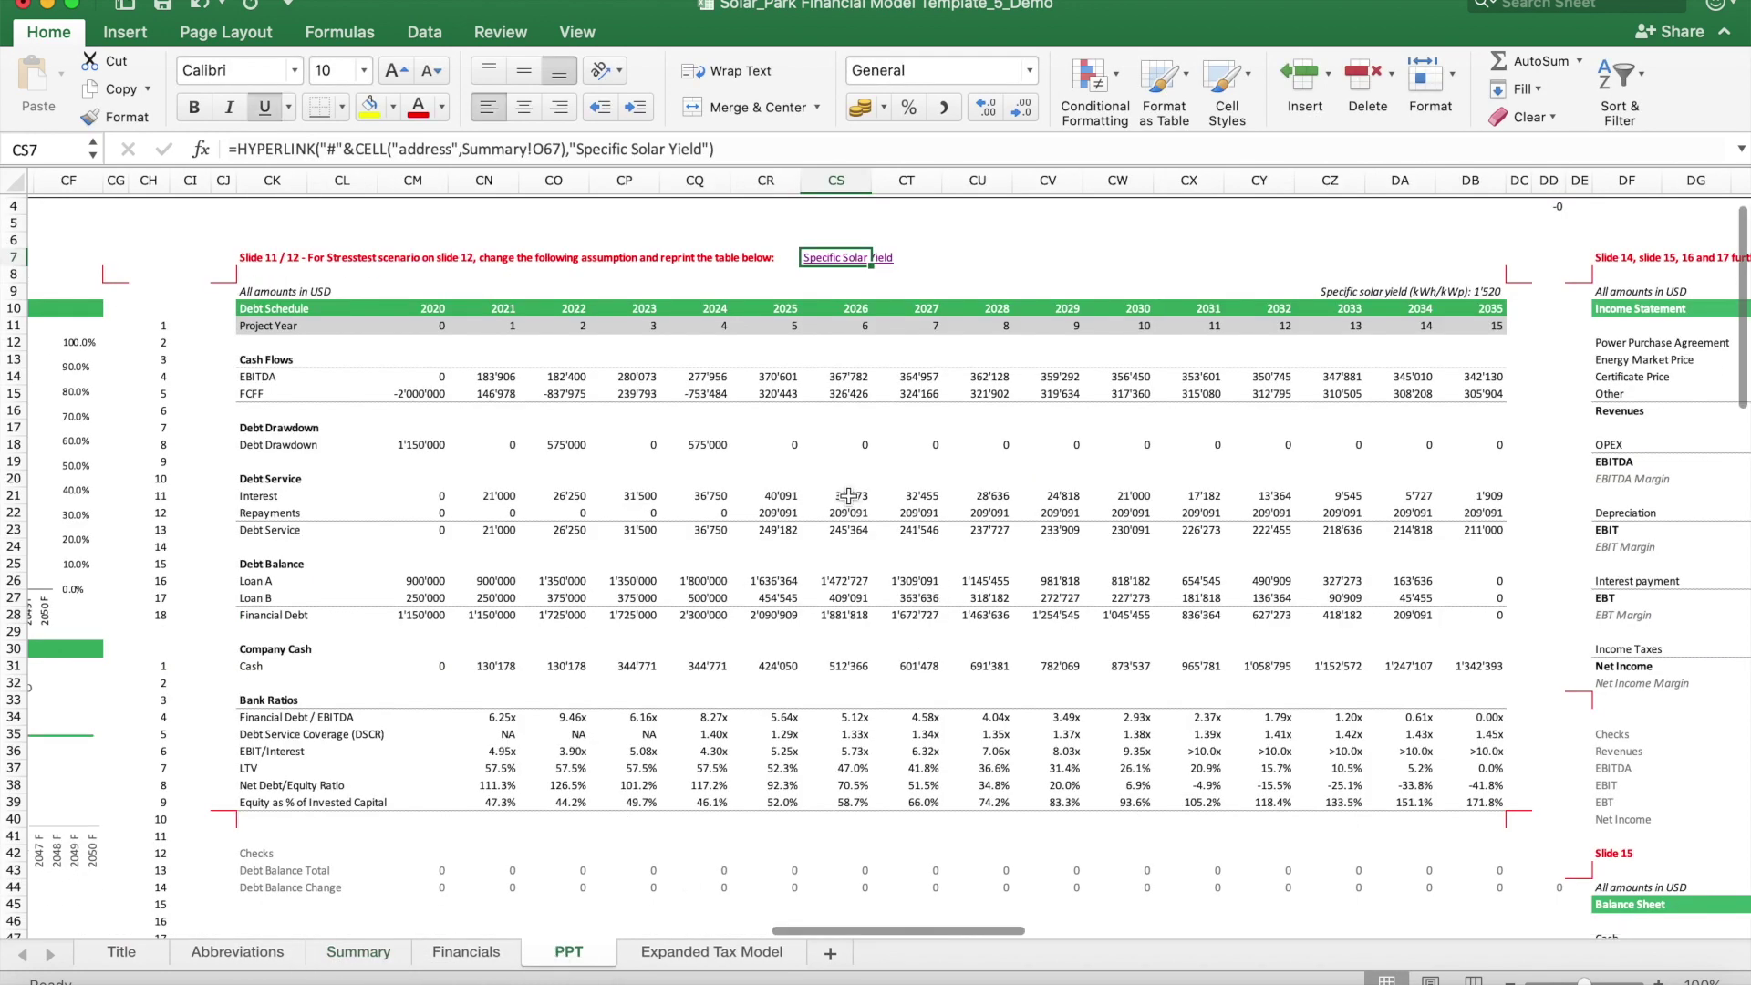
Step: Select the stressed debt schedule CK9:DC43, check the 2032 cash in CY31, then return to Summary
mouse_move(241, 291)
left_mouse_down()
mouse_move(1295, 633)
mouse_move(1516, 868)
left_mouse_up()
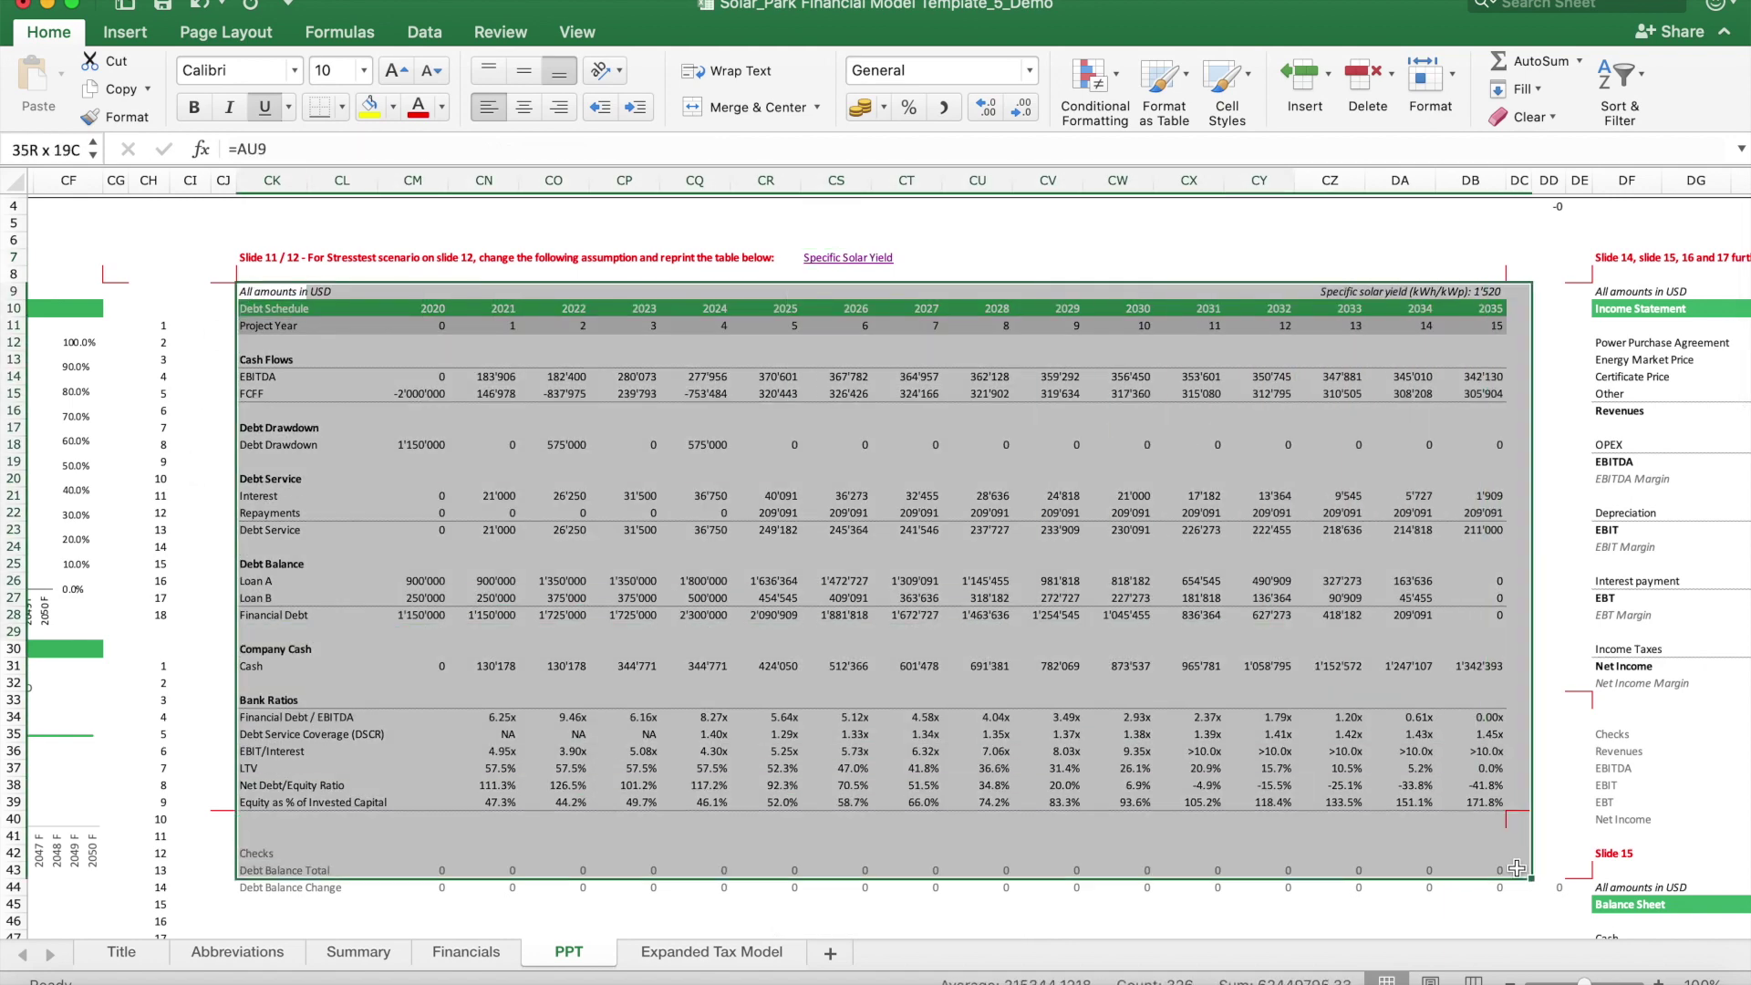
left_click(1259, 666)
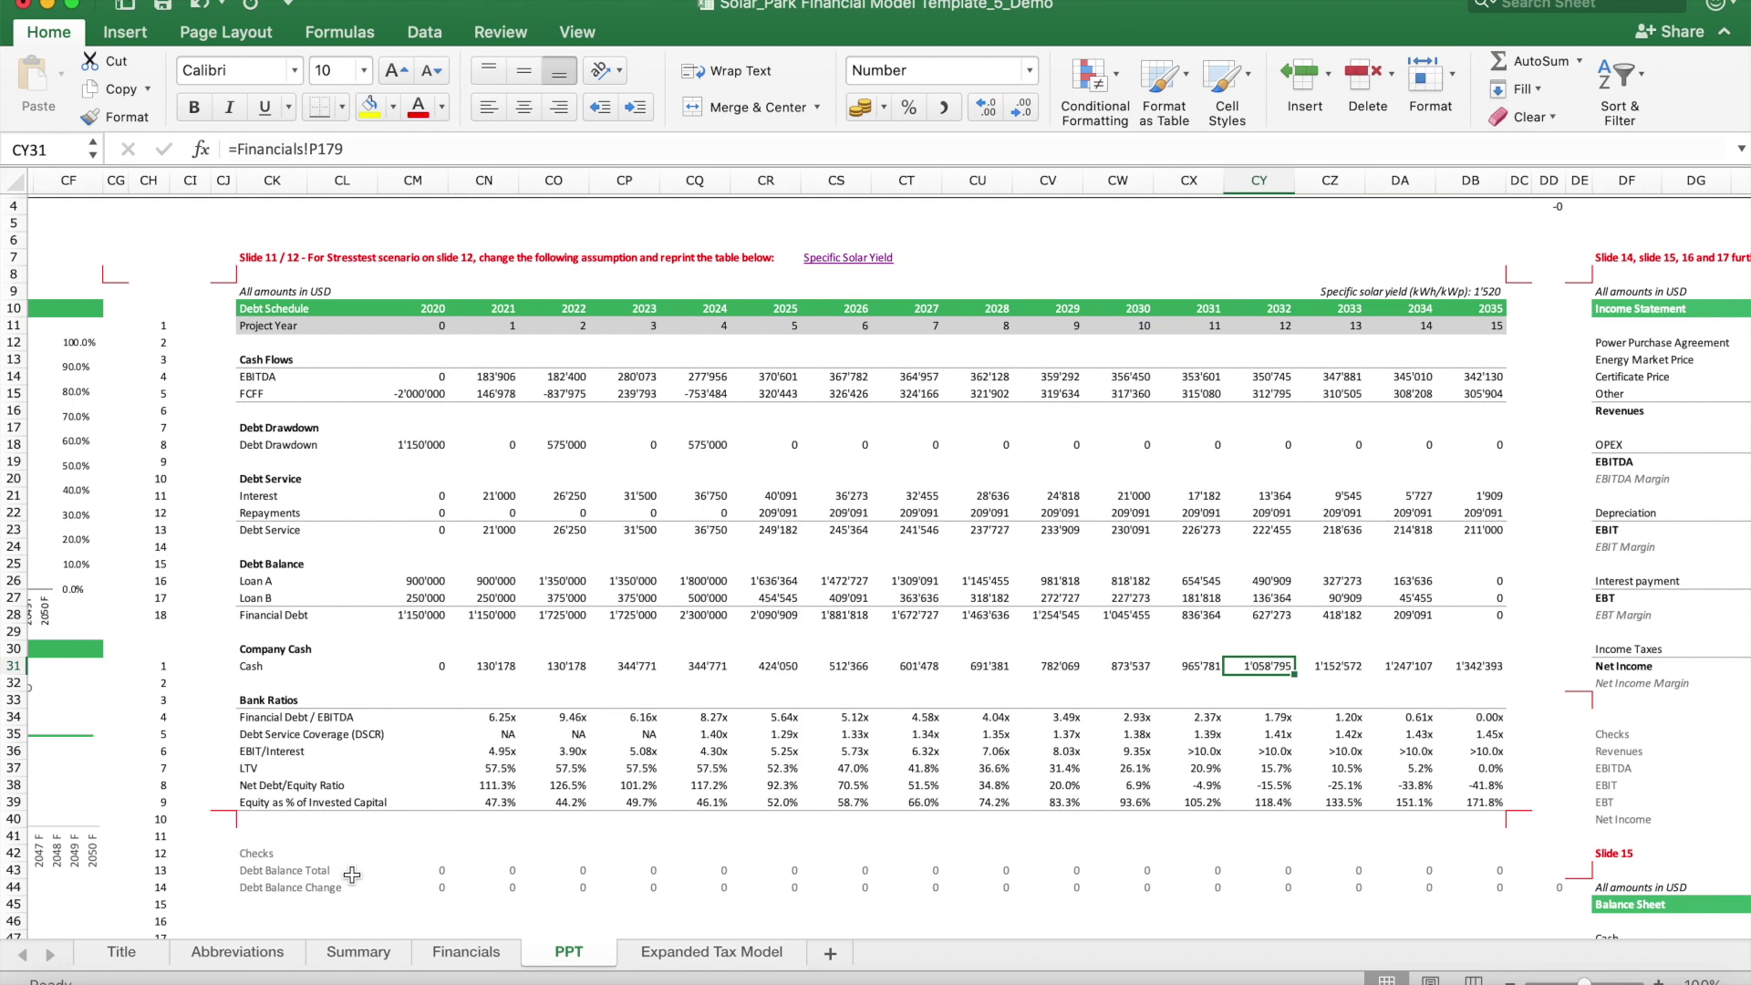
left_click(361, 953)
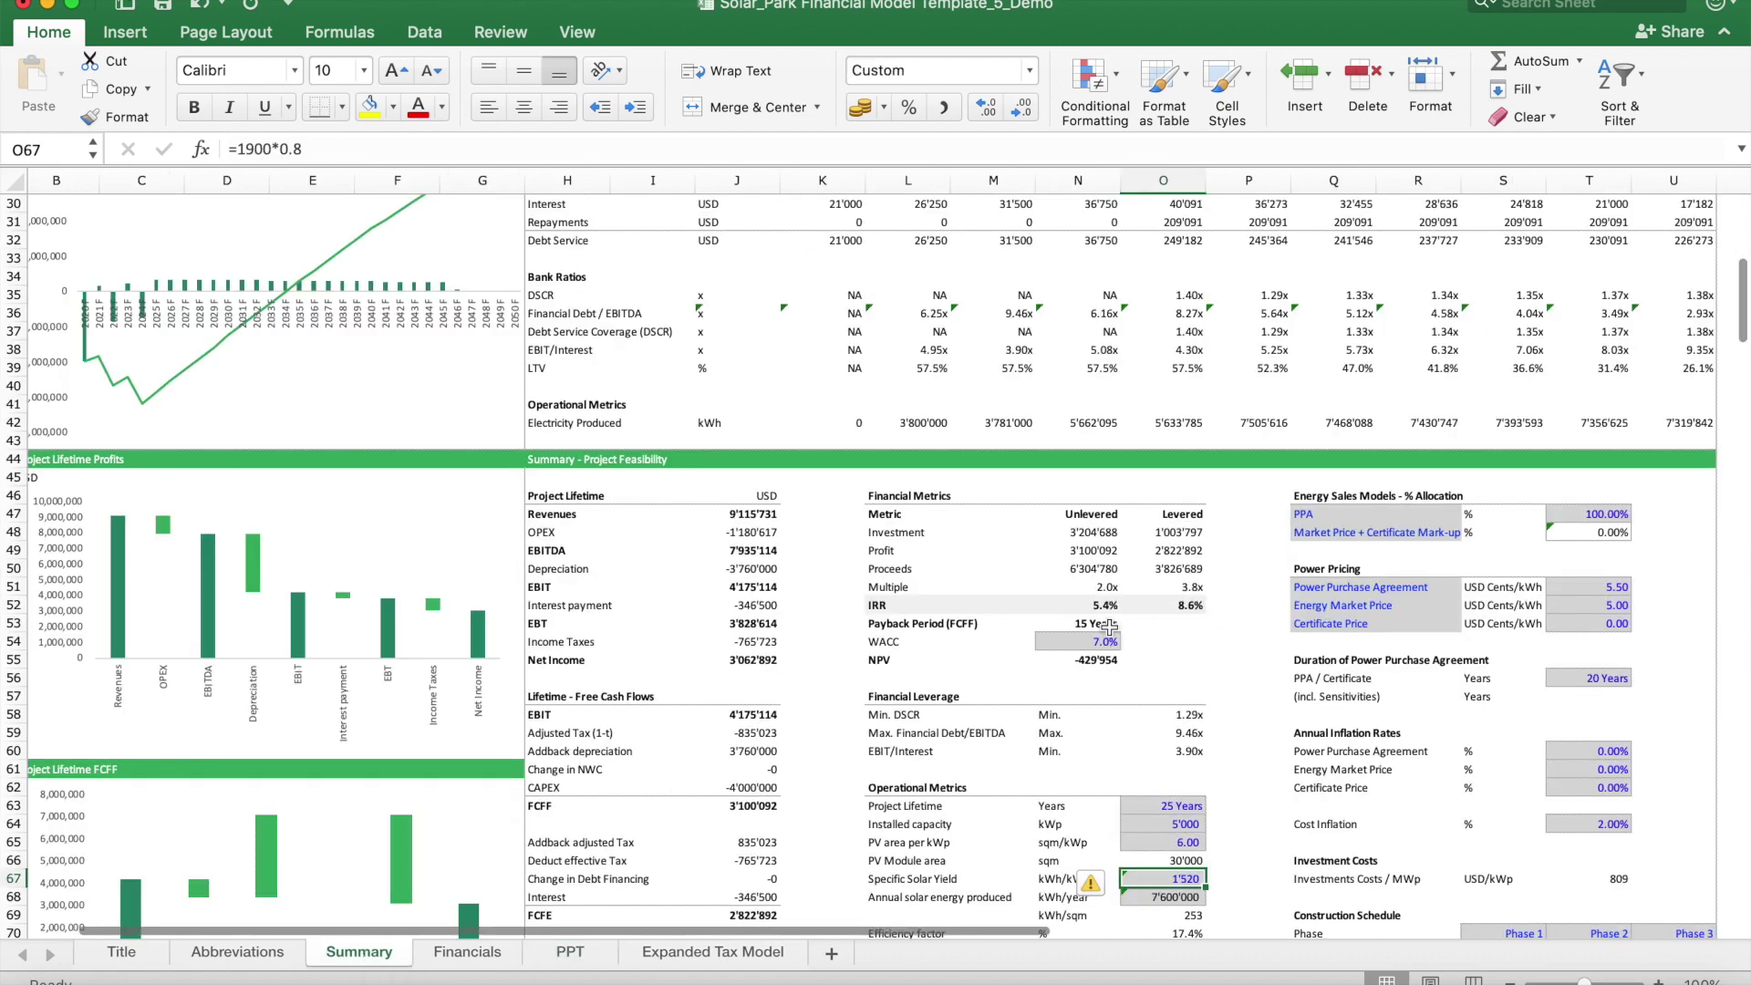
Step: Edit O67 back to =1900, restoring 7.9% unlevered and 13.6% levered IRR, then select L49
left_click(348, 148)
key("BackSpace")
key("BackSpace")
key("BackSpace")
key("BackSpace")
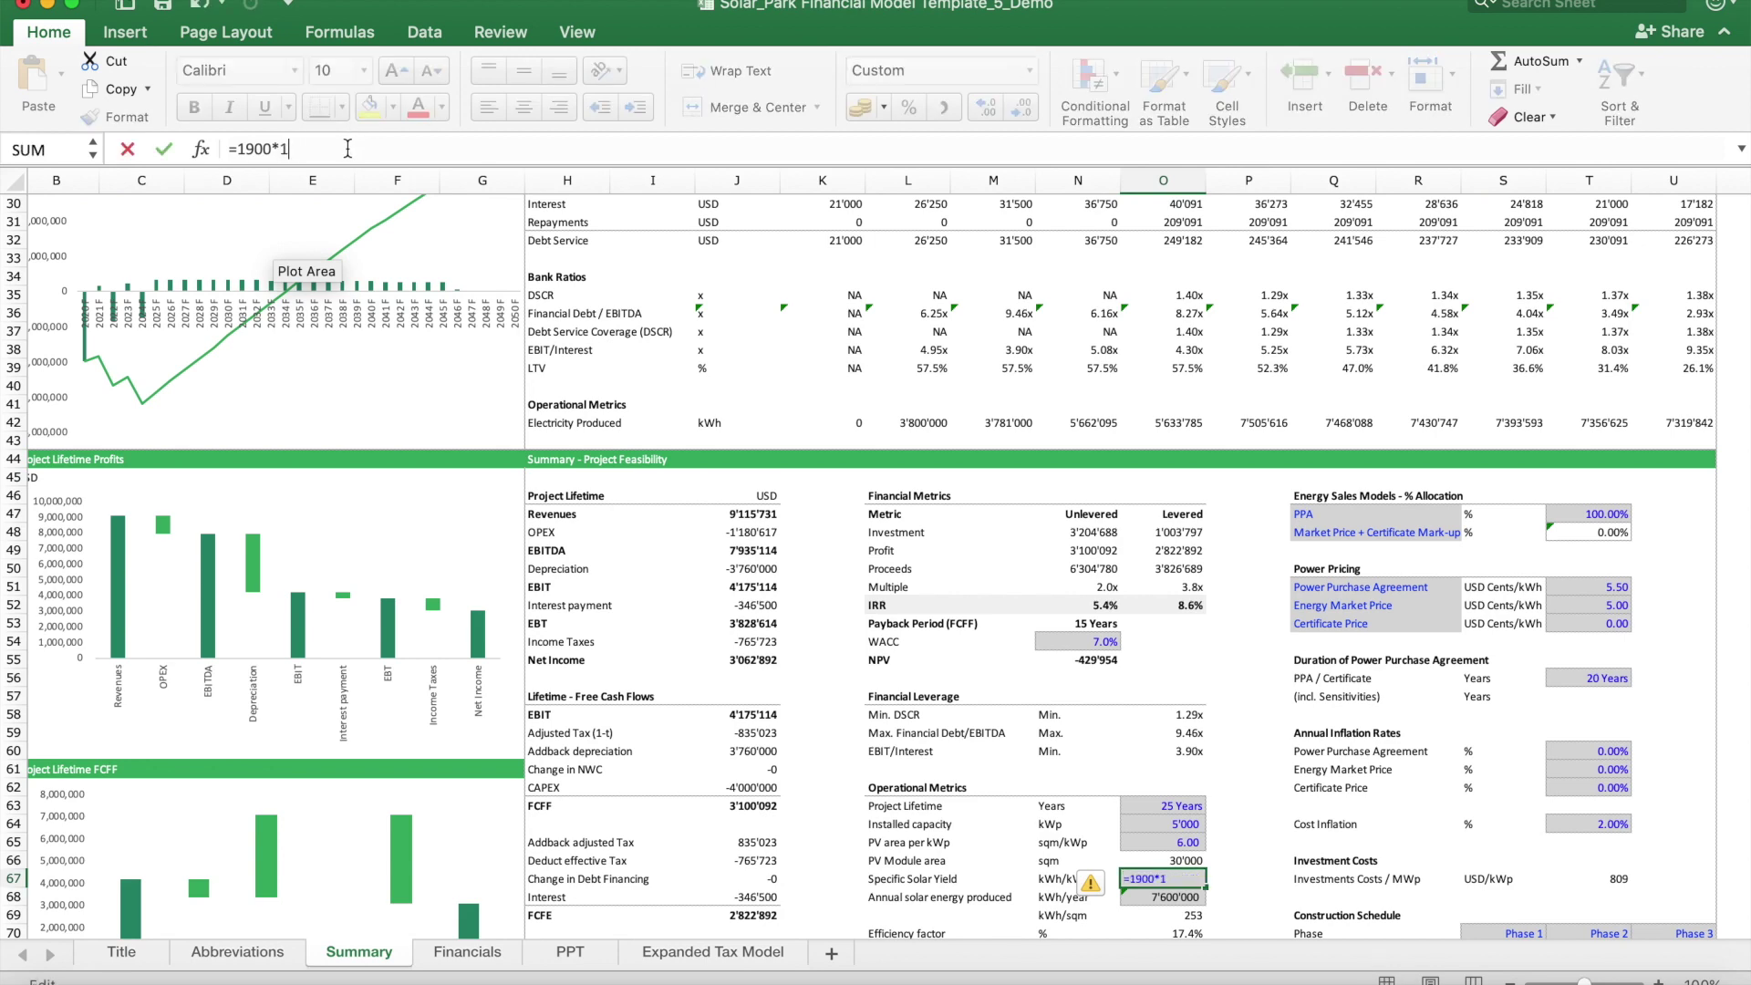
key("Return")
left_click(939, 544)
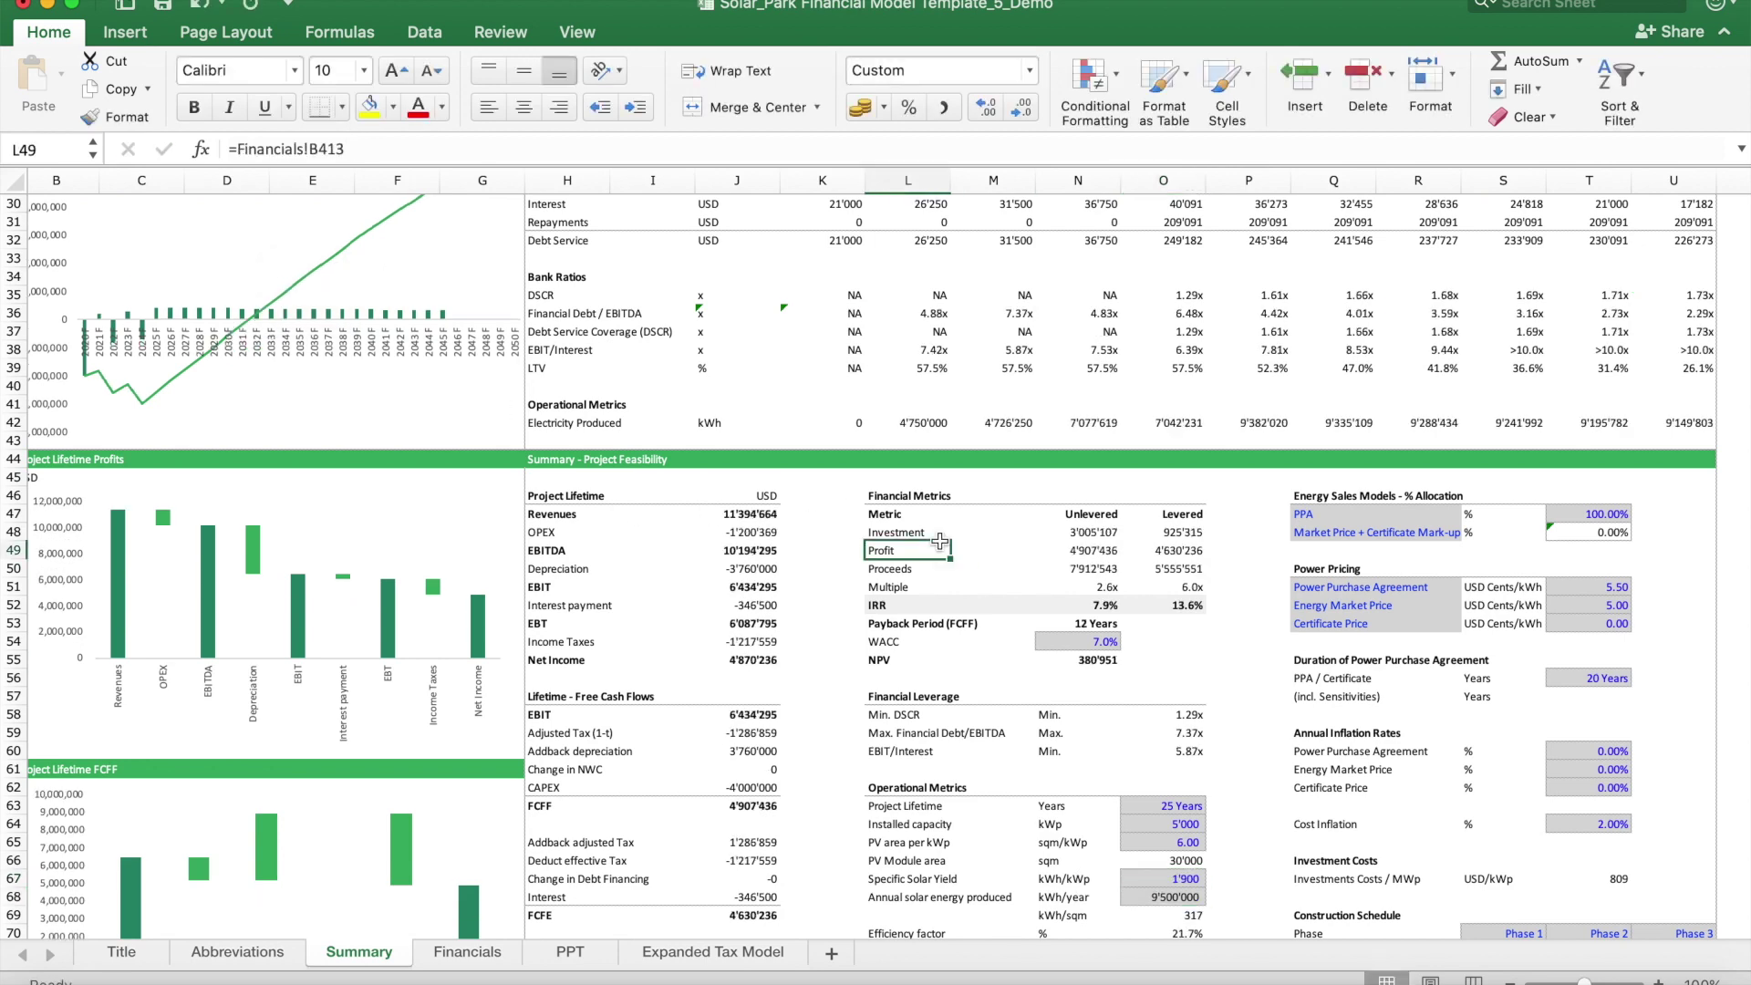